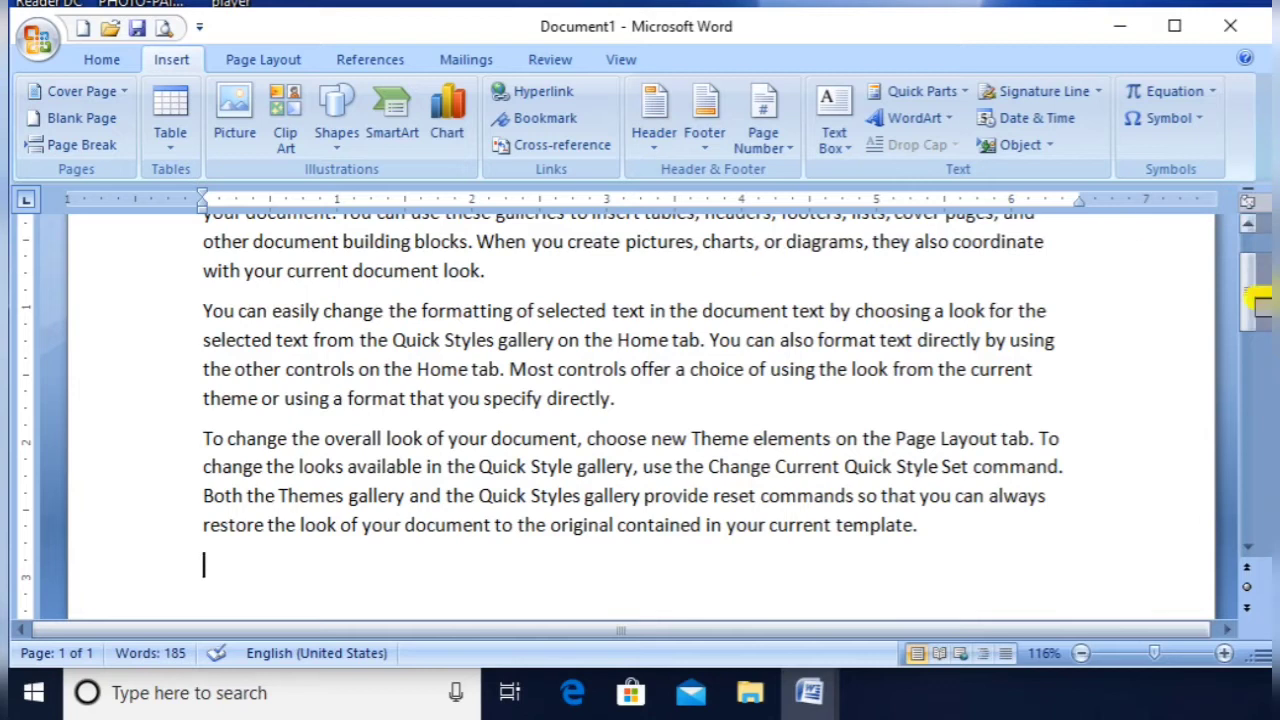
- Insert the picture "images - 2020-08-05T155235.838" from the Documents folder below the last paragraph
drag(1249, 277, 1255, 258)
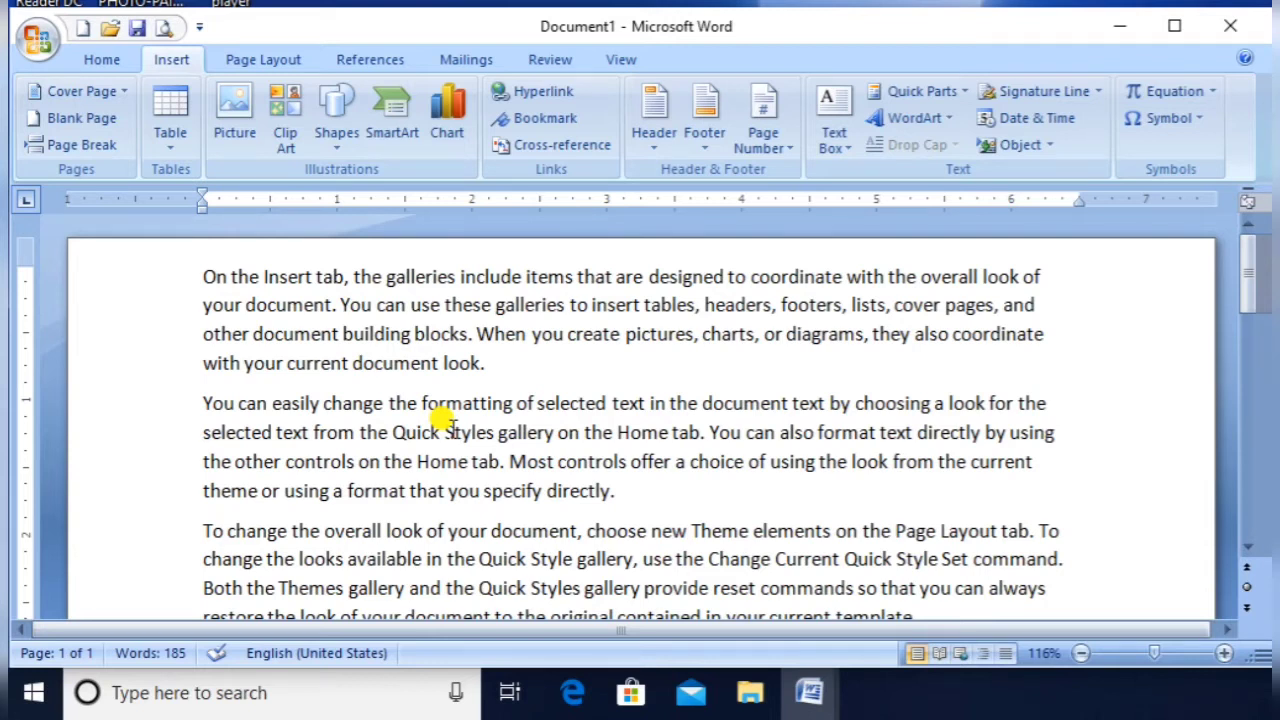
click(243, 107)
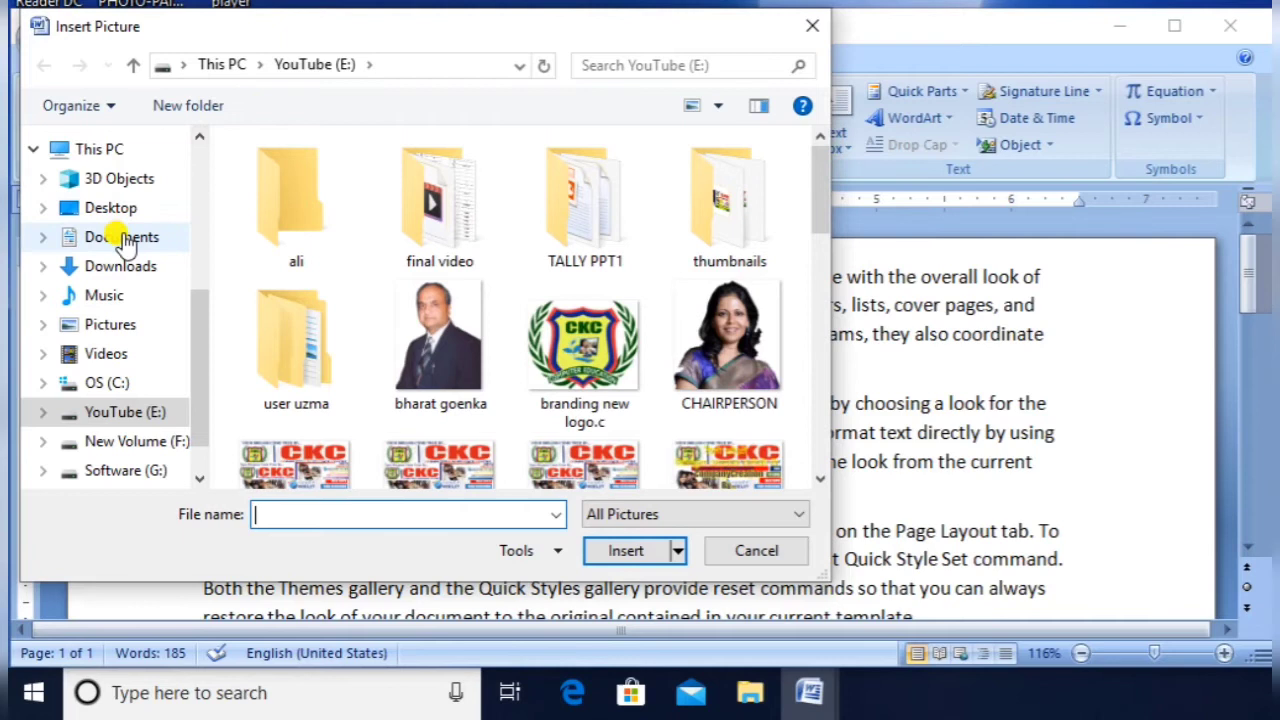
click(120, 240)
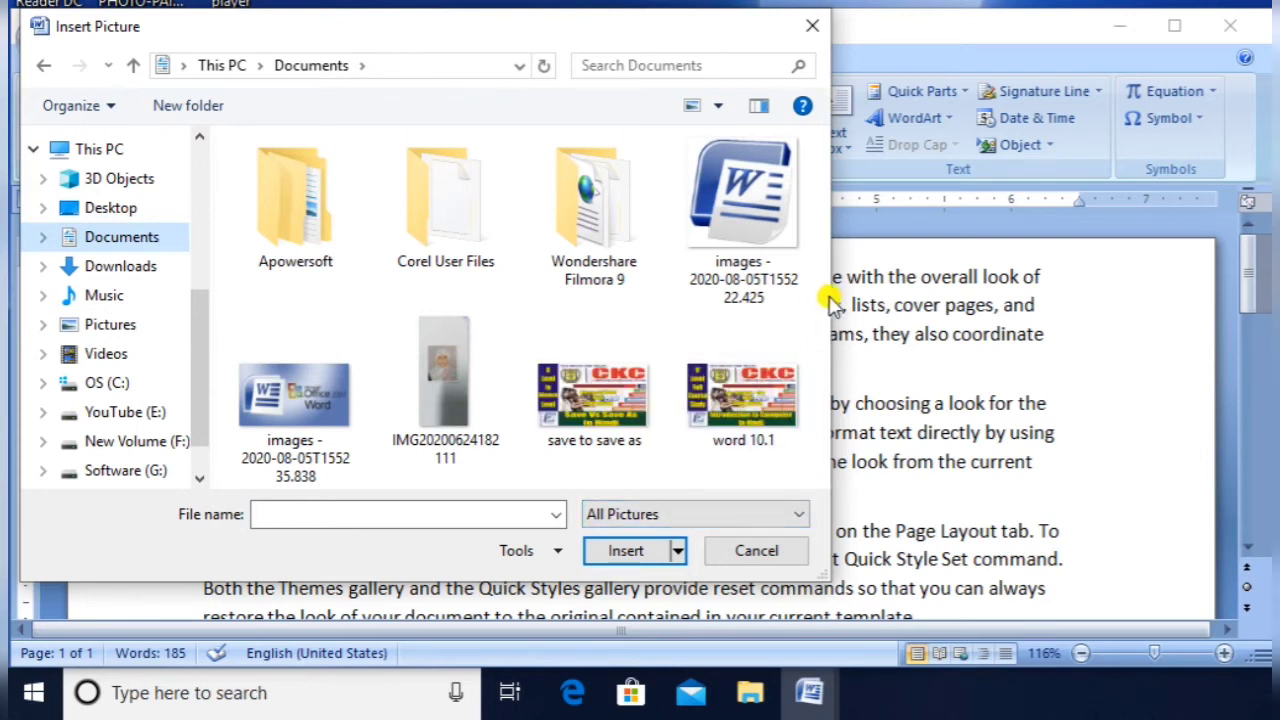
click(761, 378)
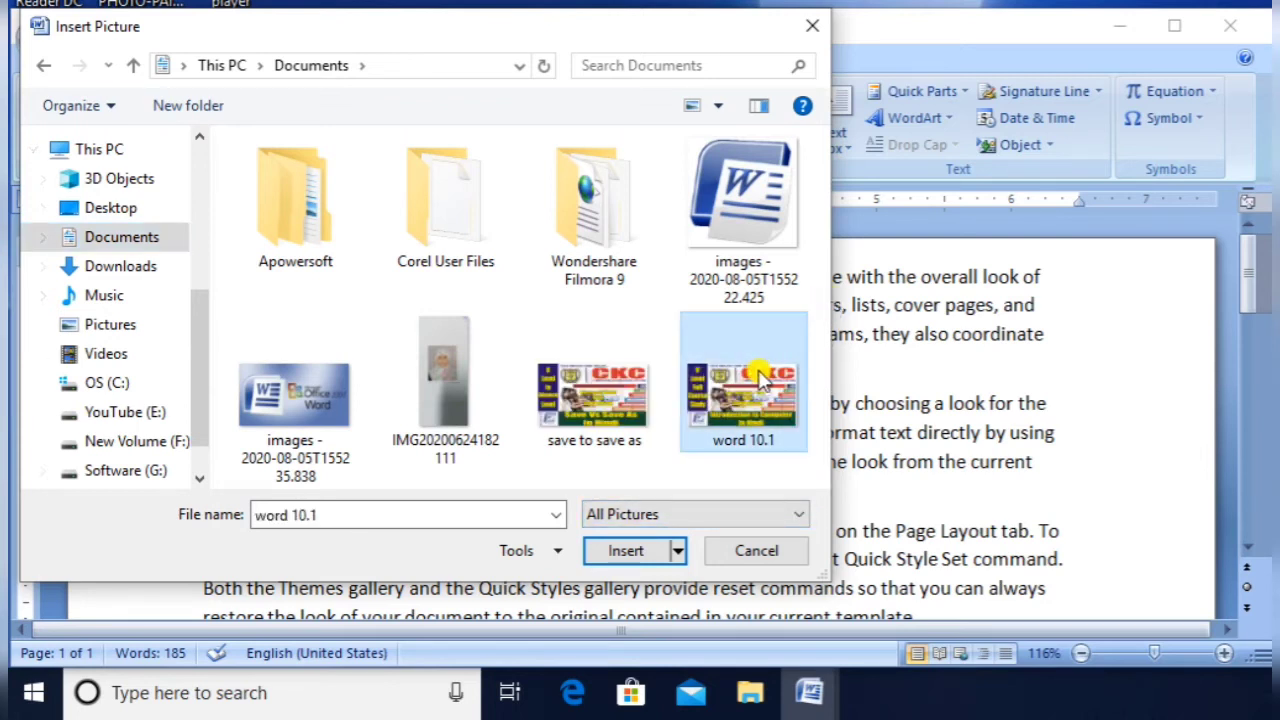
click(272, 397)
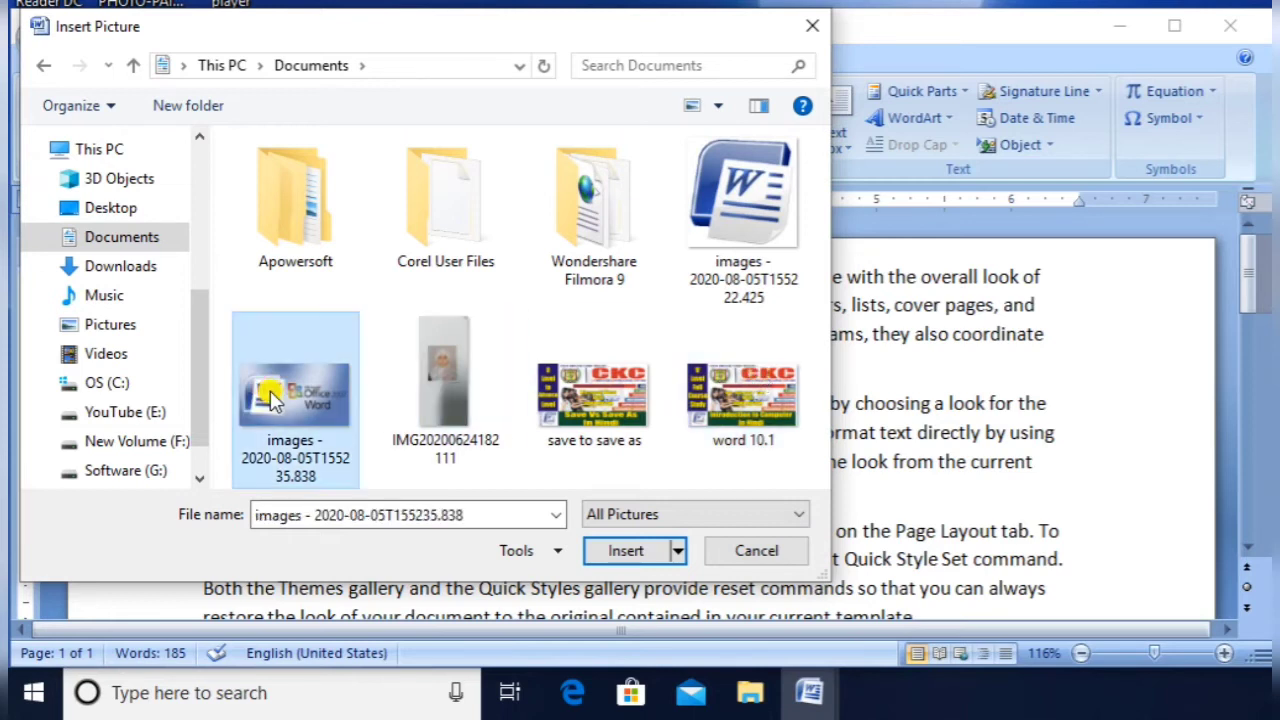
click(627, 551)
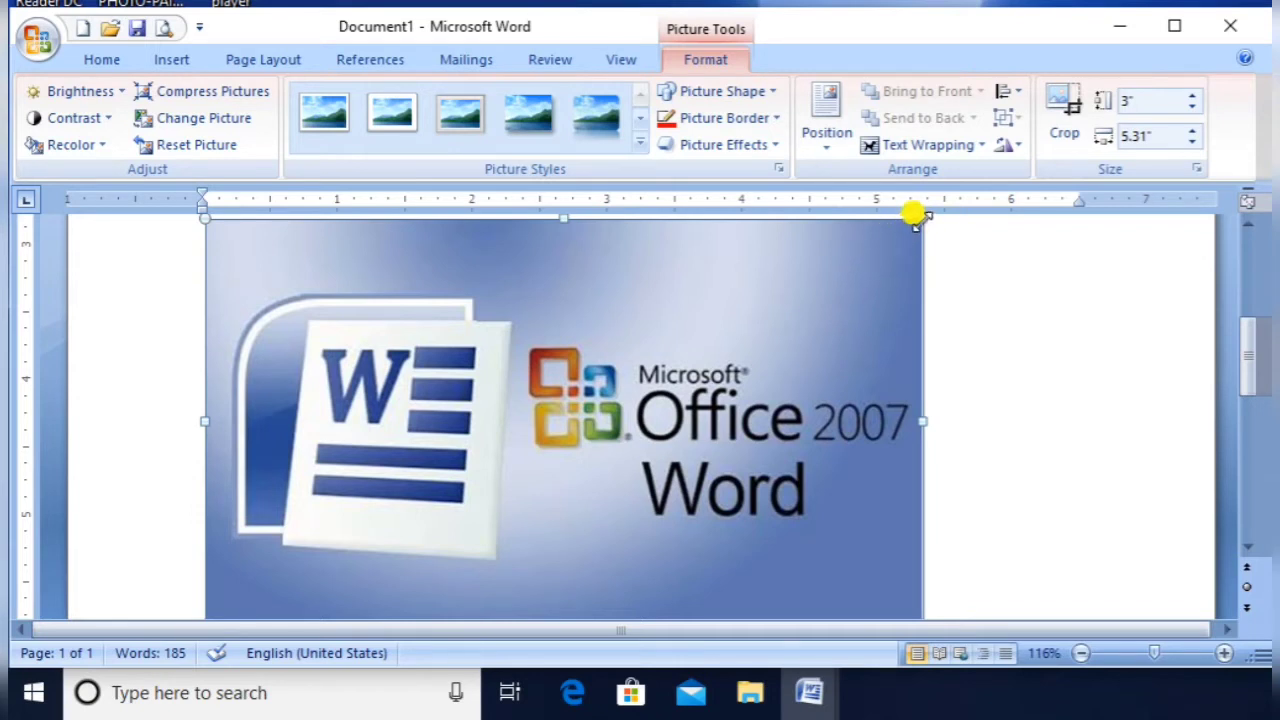
- Shrink the inserted picture, and stretch it freehand to about 6.2" wide and 3.6" high
drag(915, 215, 568, 485)
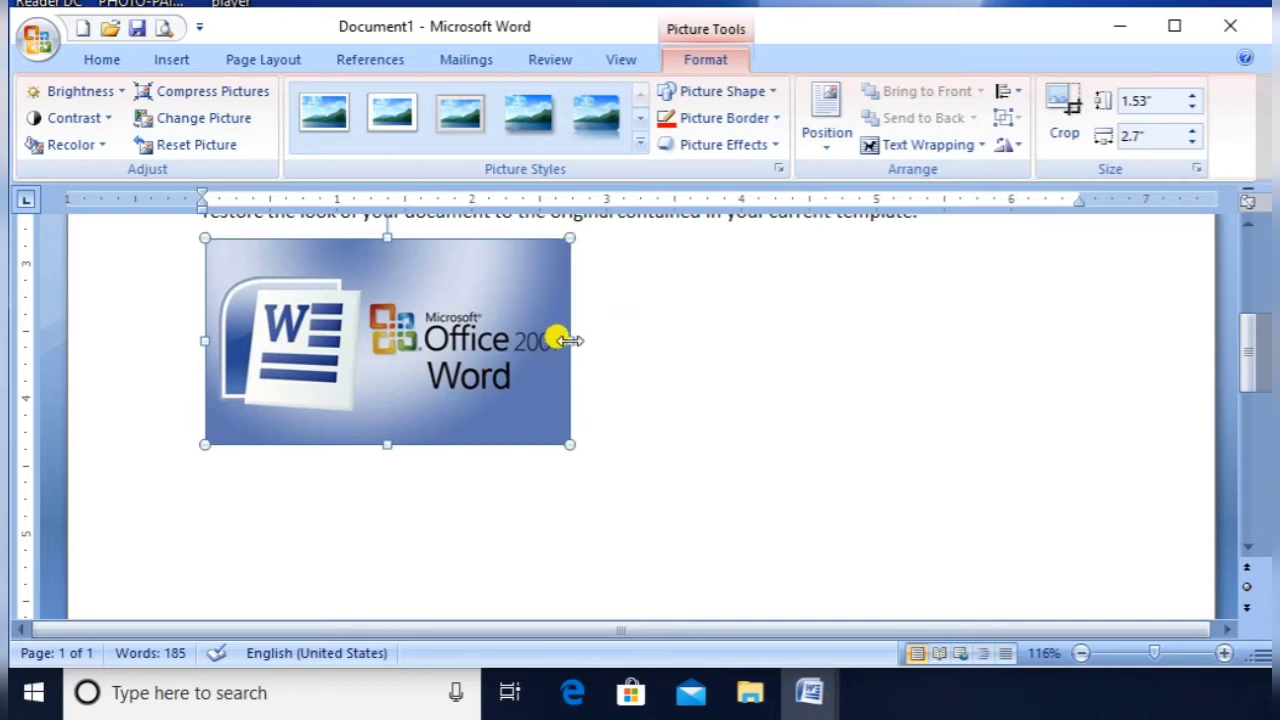
drag(568, 340, 1043, 343)
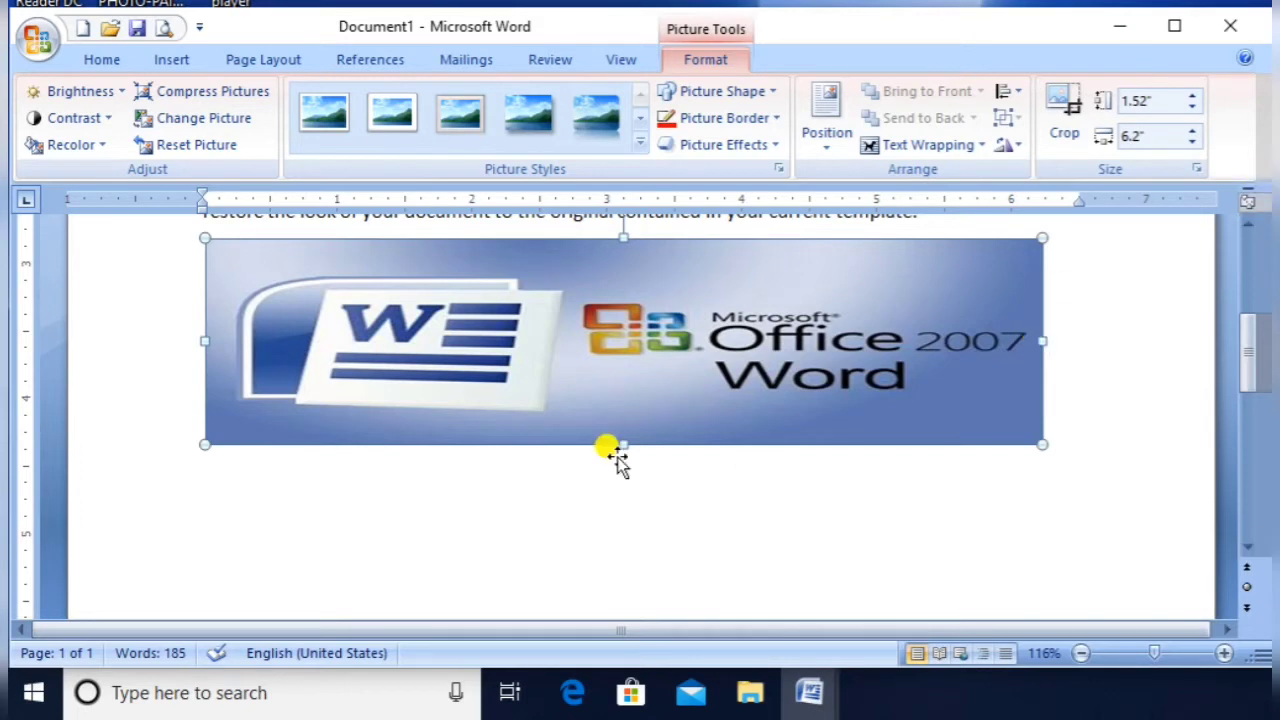
drag(623, 444, 667, 626)
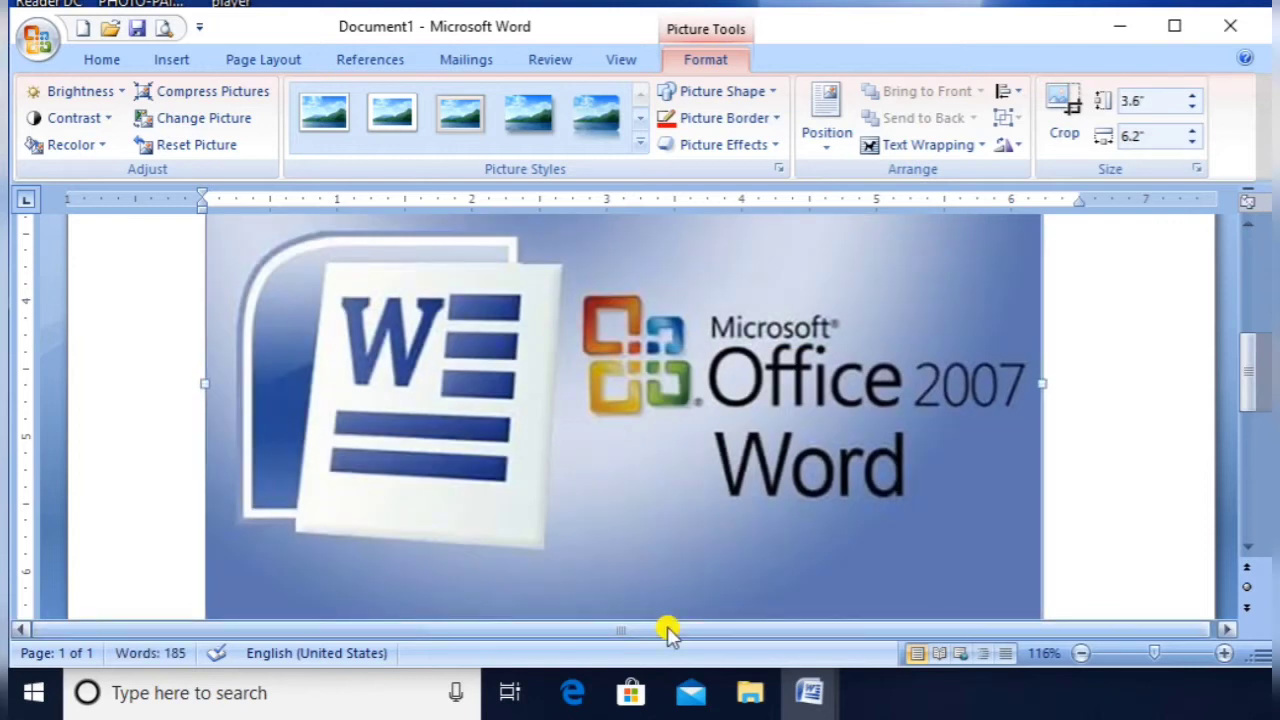
- Scale the picture down proportionally from its lower-right corner to about 2.06" high and 3.55" wide
click(1248, 546)
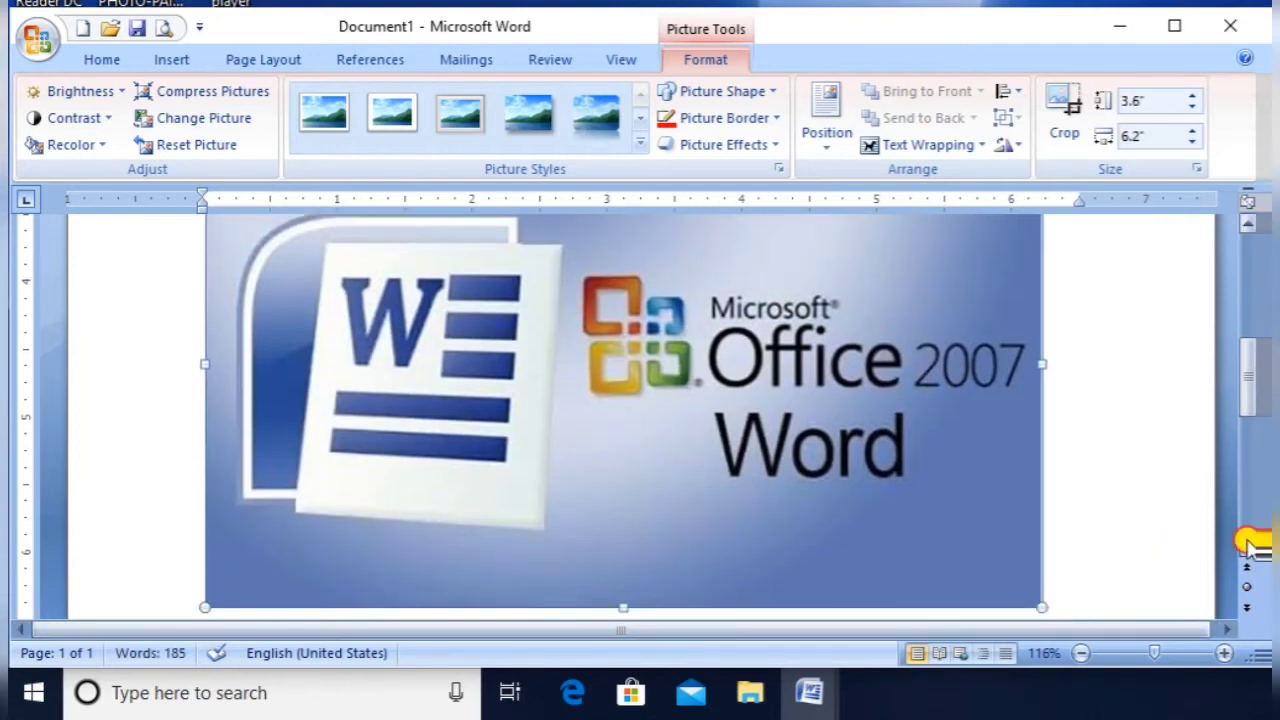
click(1248, 546)
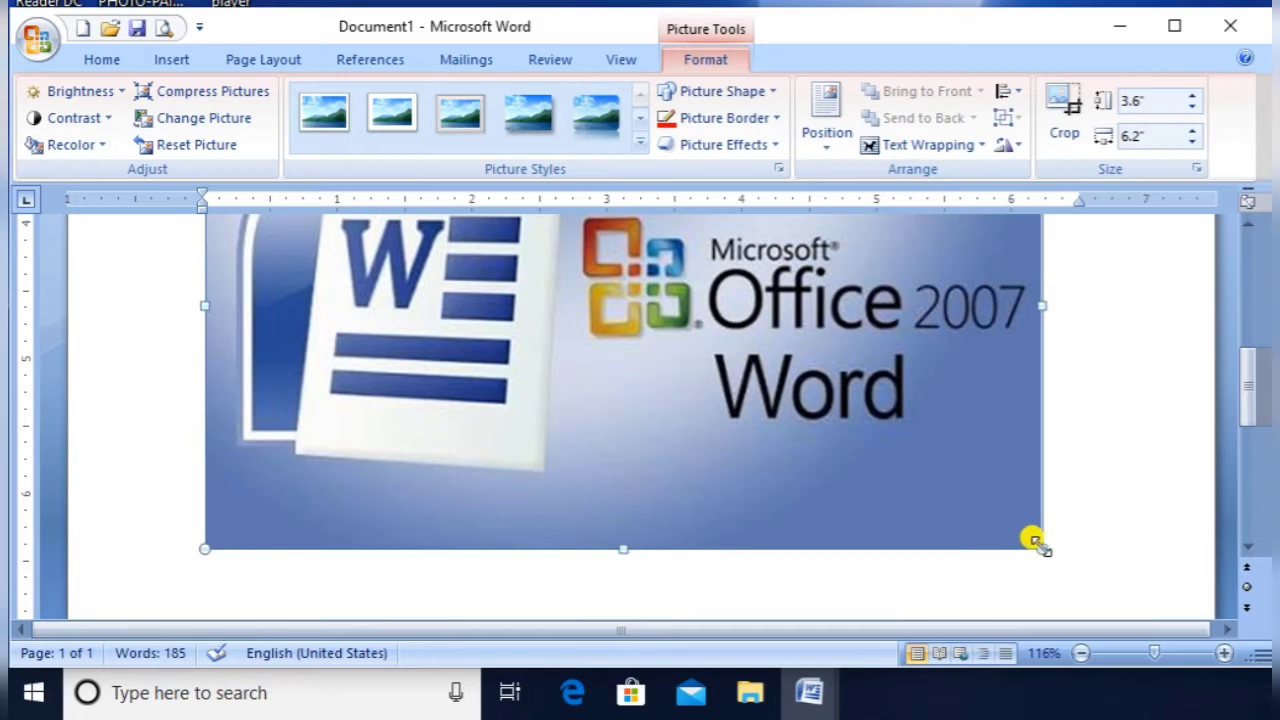
drag(1040, 546, 683, 316)
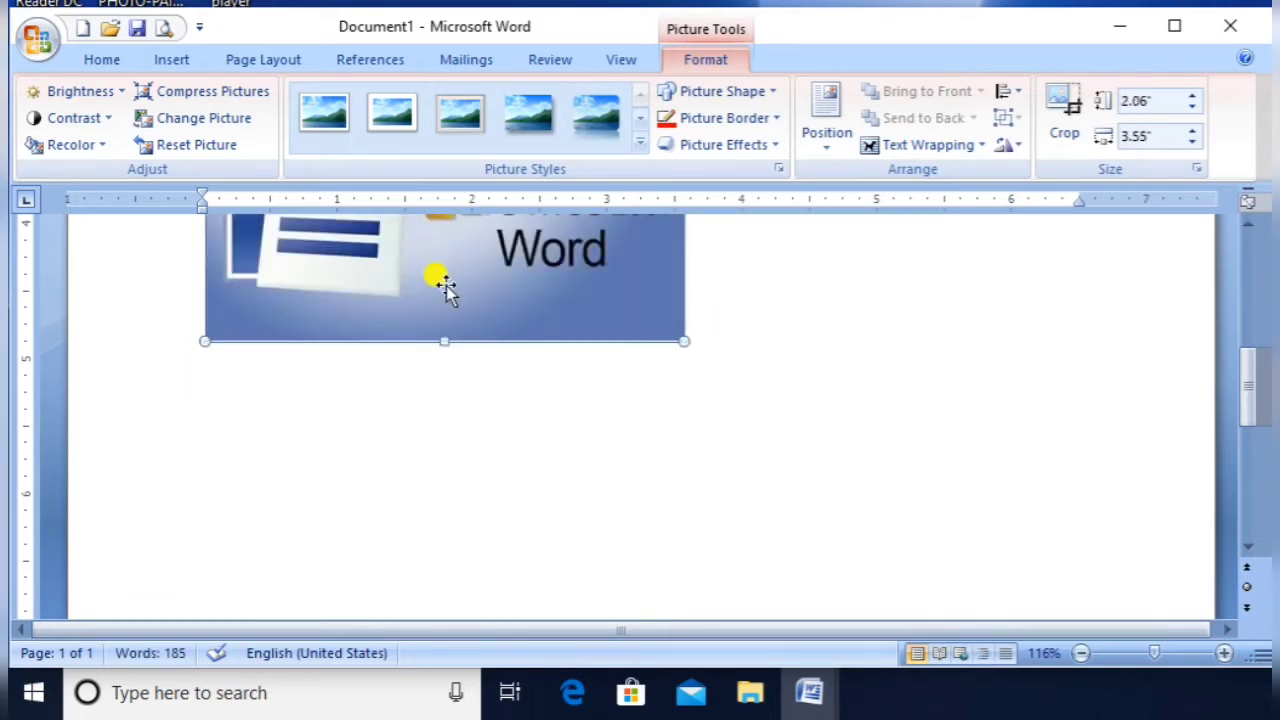
- Try tilting the picture slightly clockwise, and undo the rotation
click(1249, 226)
click(1249, 226)
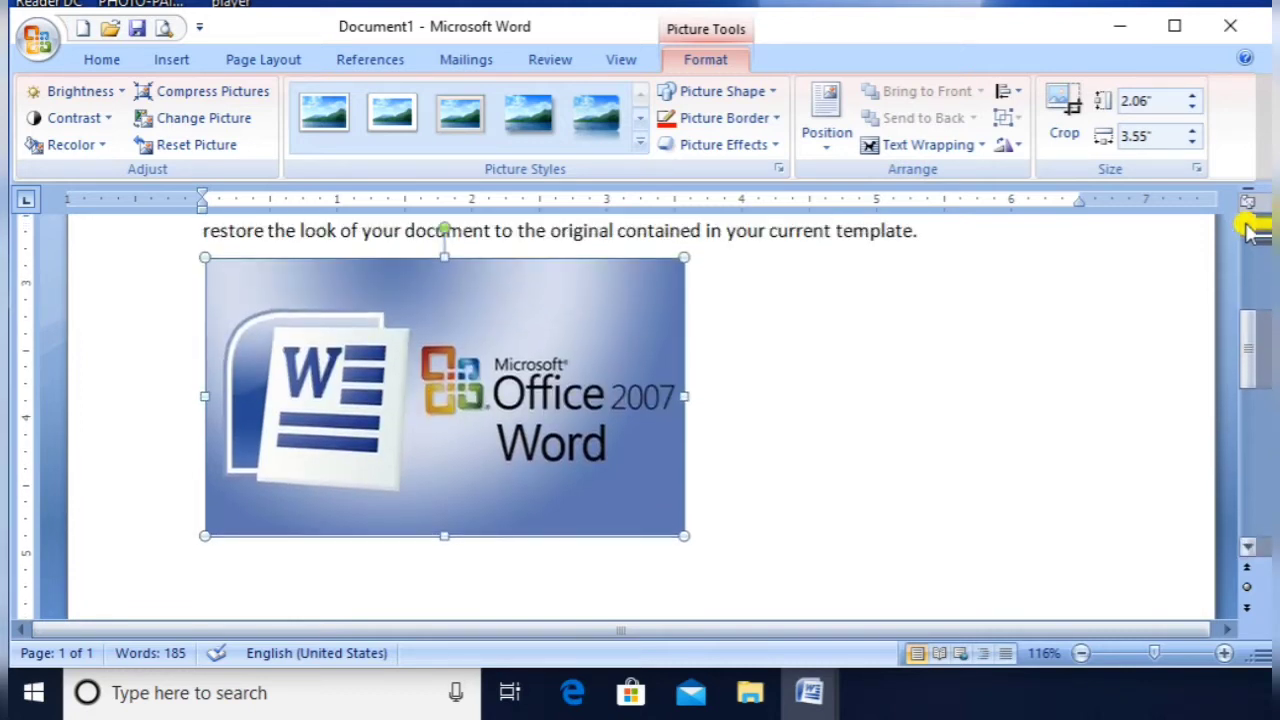
click(1249, 226)
click(1249, 226)
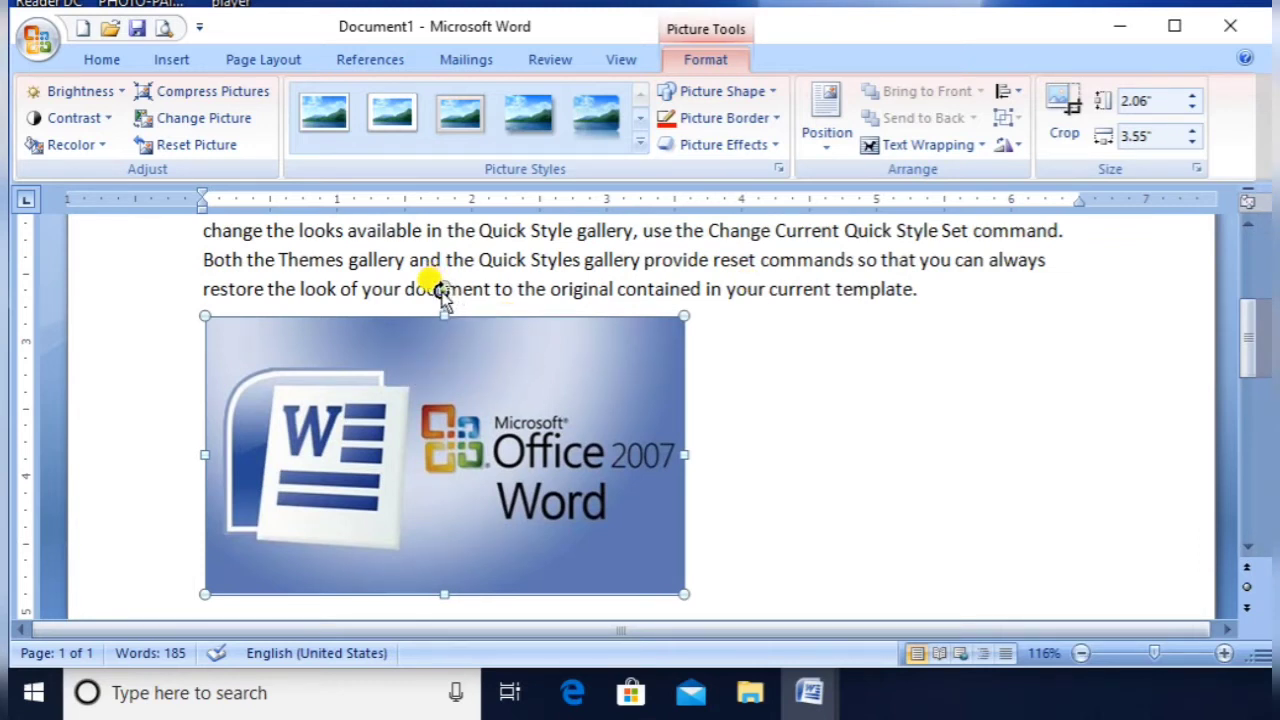
mouse_move(437, 285)
mouse_down()
mouse_move(429, 263)
mouse_move(486, 277)
mouse_move(497, 350)
mouse_move(474, 366)
mouse_move(480, 300)
mouse_move(457, 274)
mouse_move(443, 283)
mouse_up()
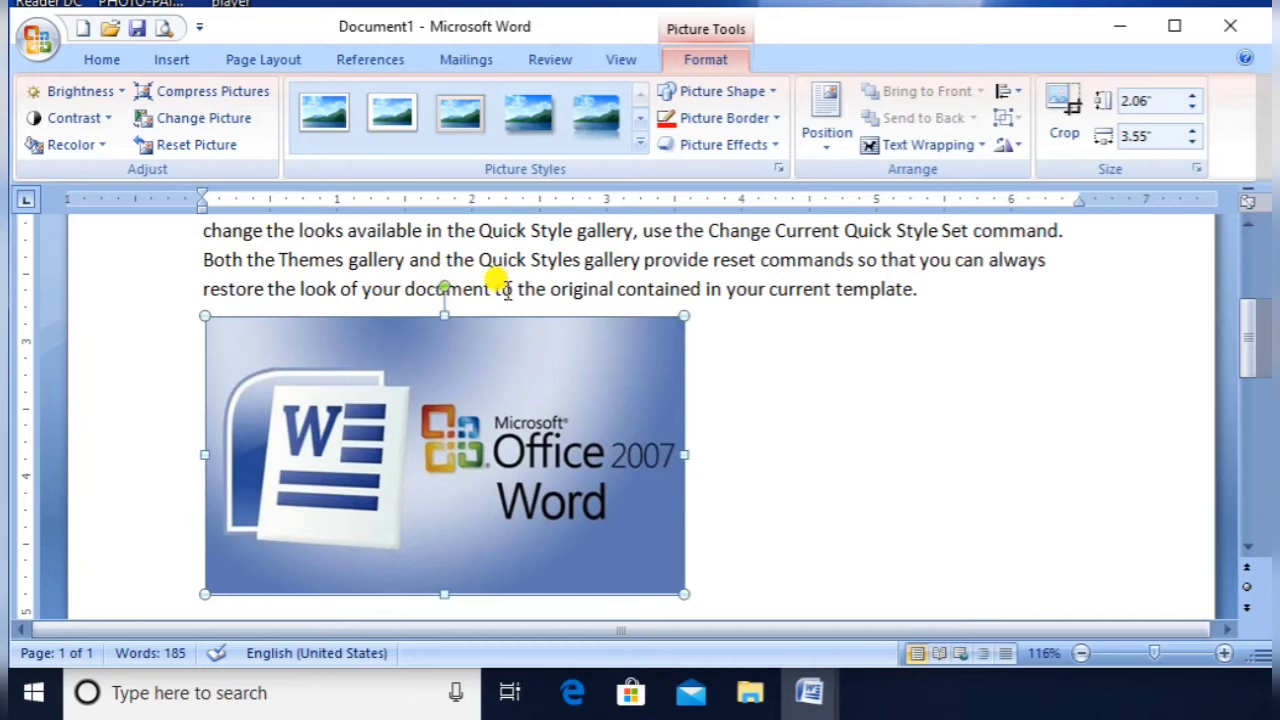
drag(452, 291, 465, 303)
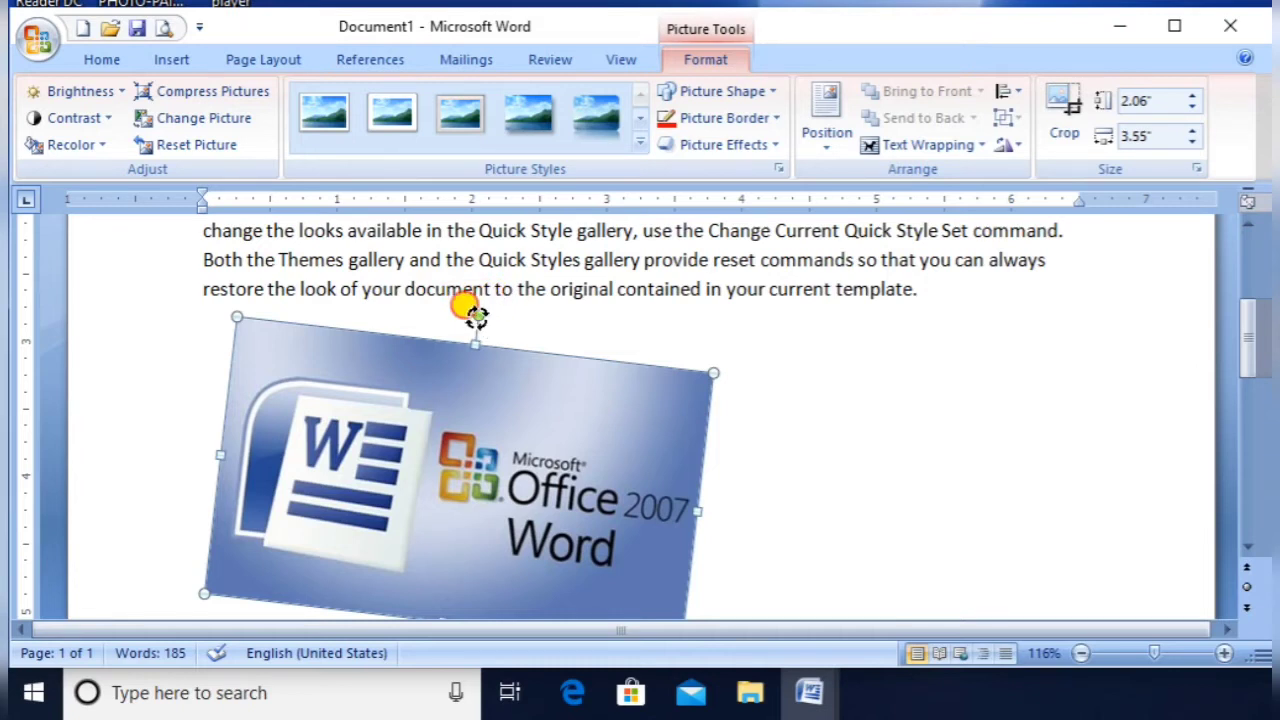
key(ctrl+z)
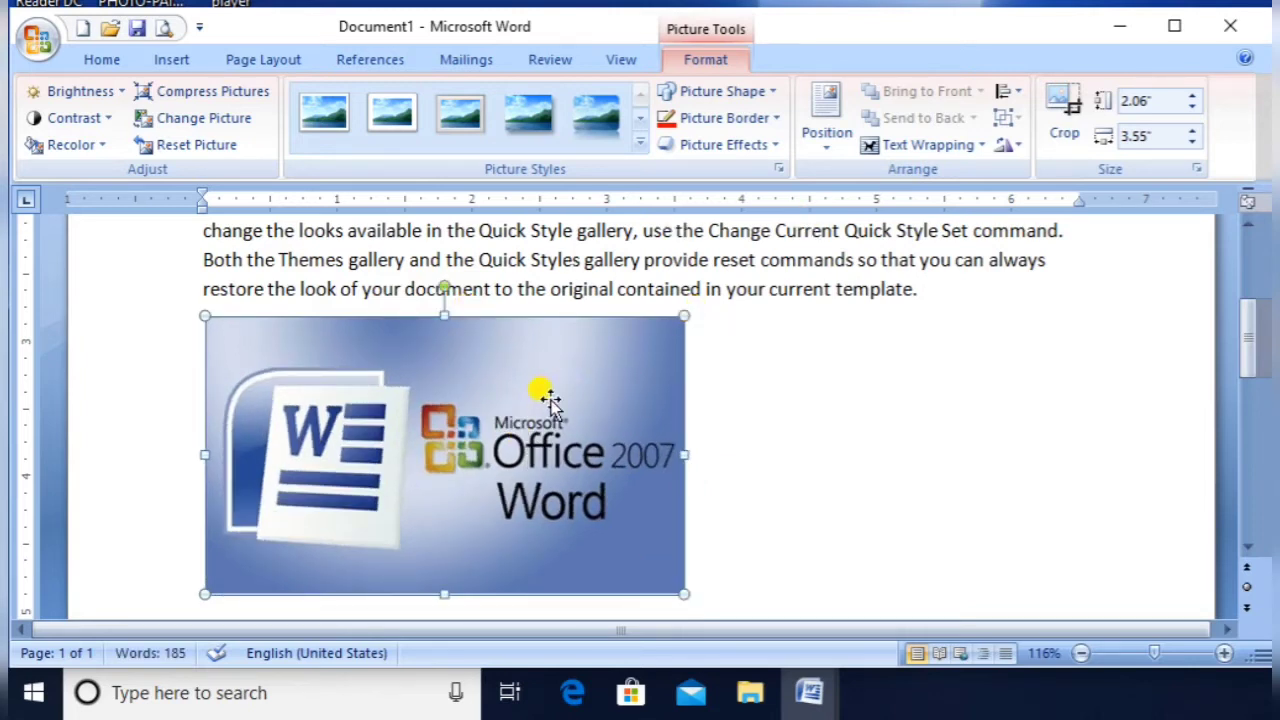
- Move the picture up into the last line of the second paragraph and set its text wrapping to Square
drag(548, 398, 621, 266)
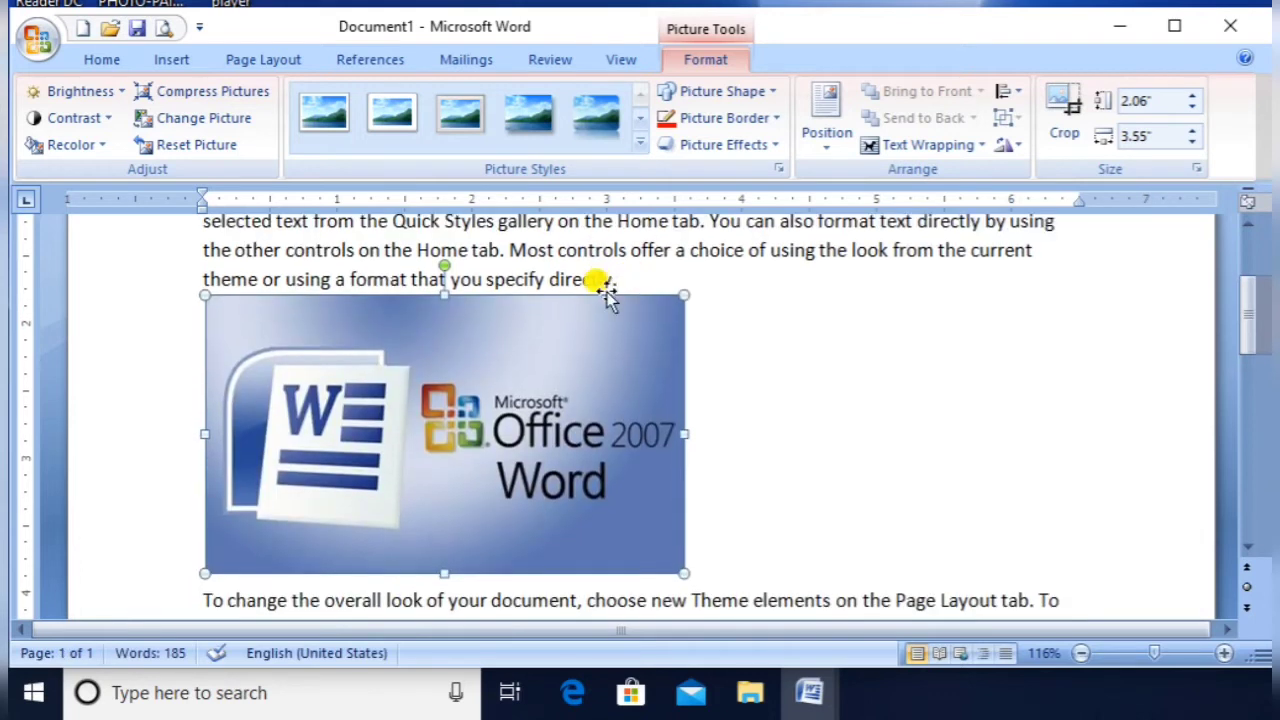
drag(469, 380, 580, 263)
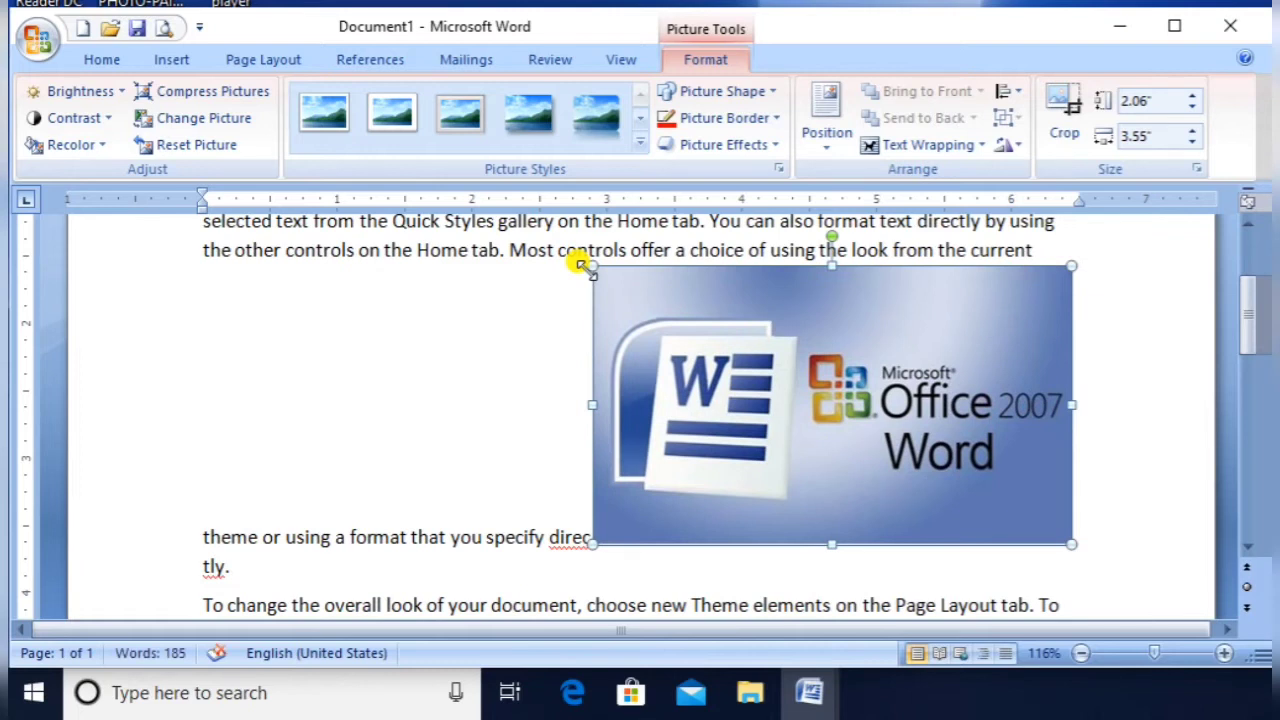
click(960, 148)
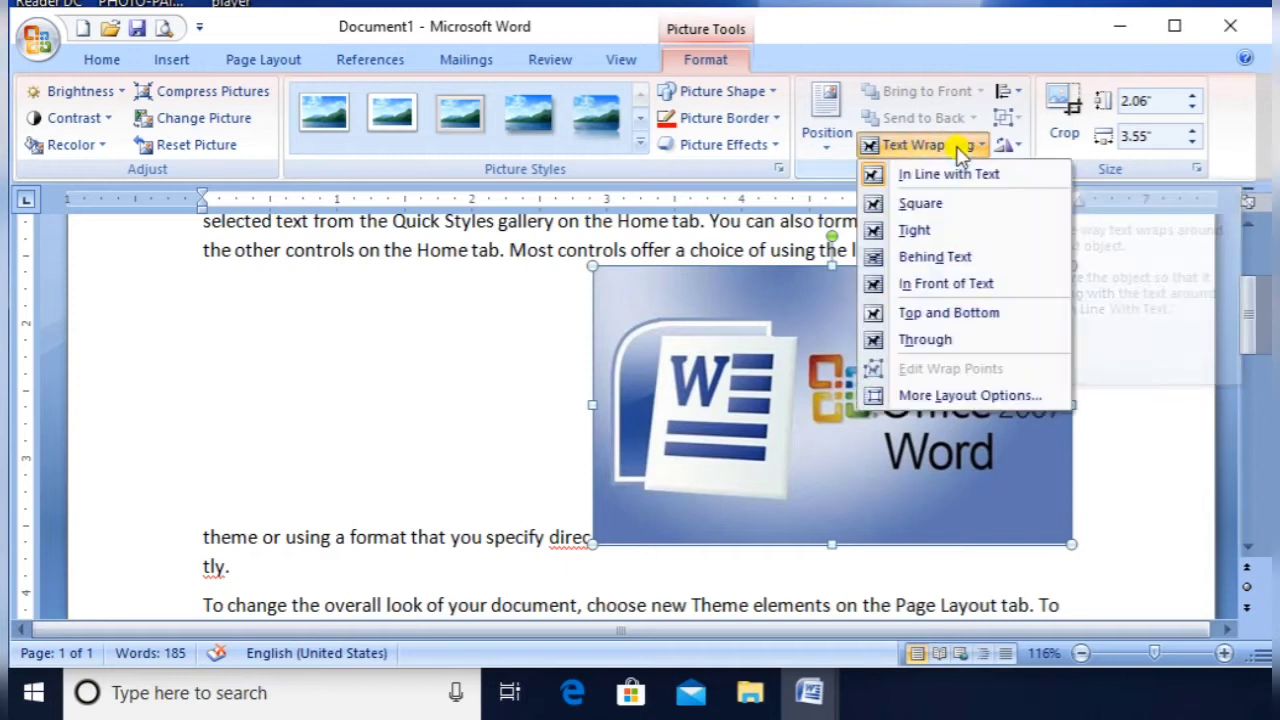
click(935, 206)
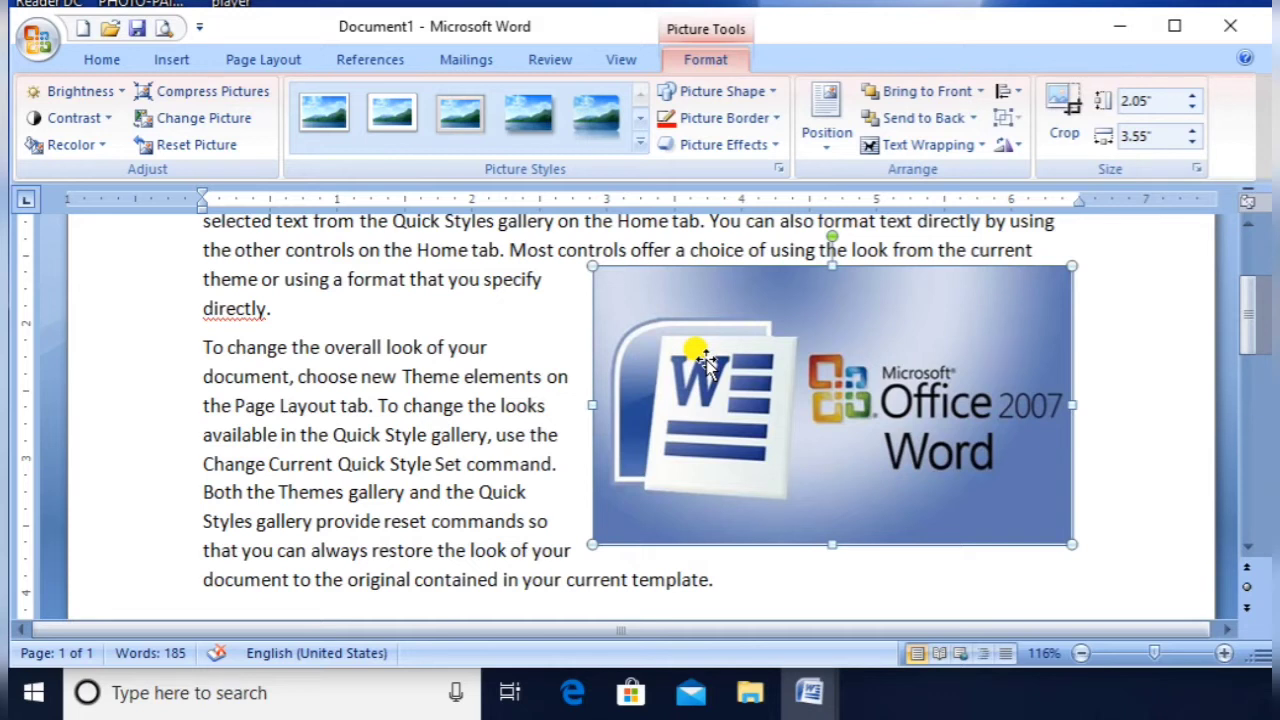
drag(706, 359, 510, 340)
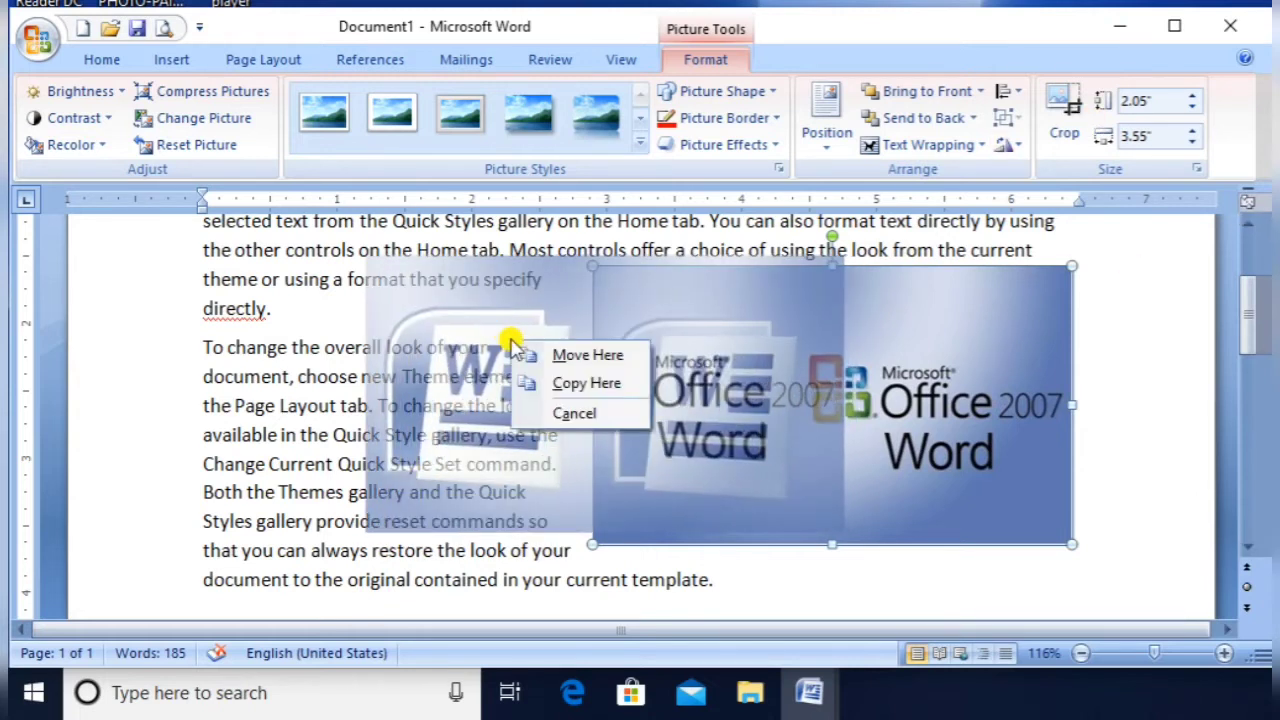
click(503, 333)
click(503, 333)
click(758, 390)
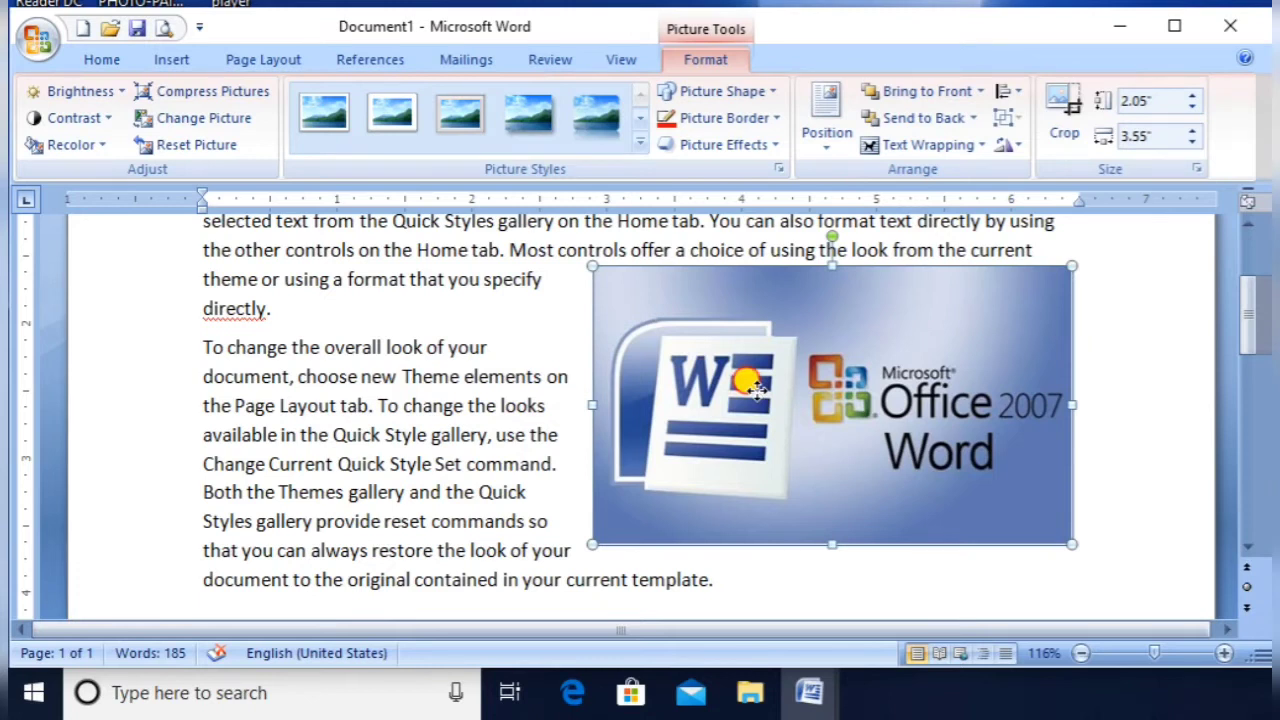
- Shrink the picture to about 1.32" high and 2.27" wide and place it mid-line across the second and third paragraphs
scroll(757, 390, down, 1)
scroll(757, 390, up, 1)
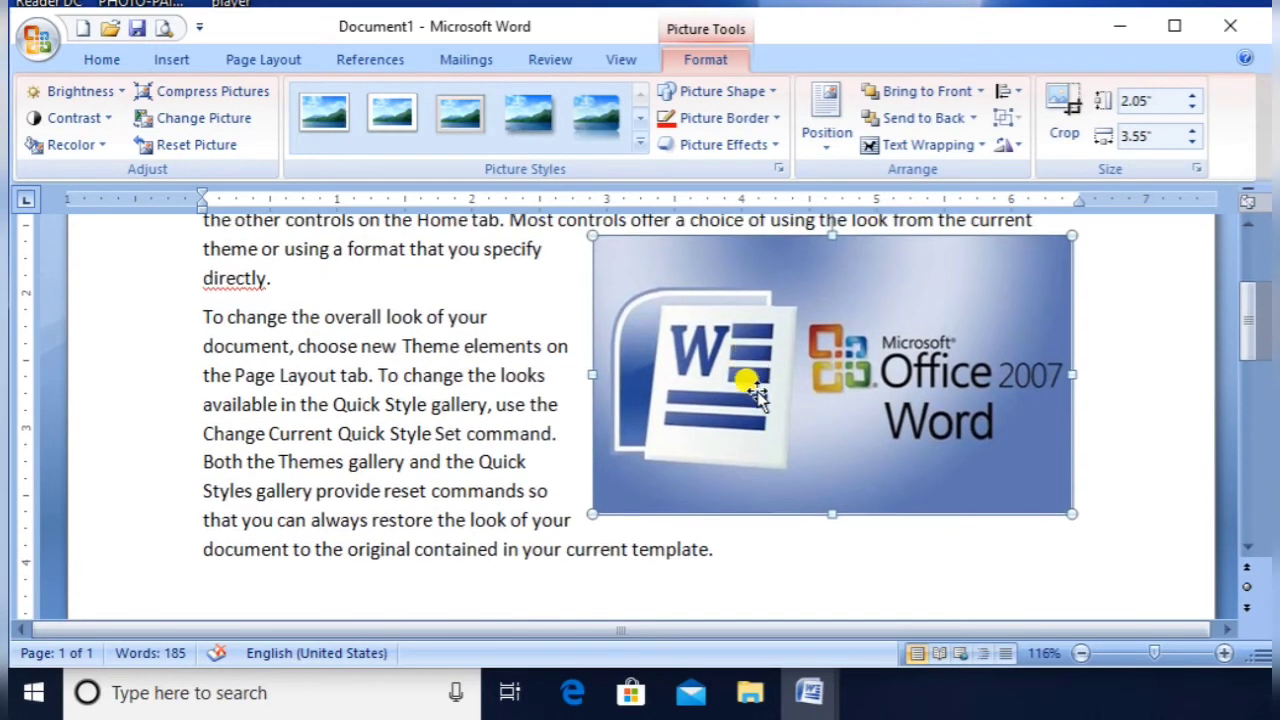
drag(814, 357, 548, 359)
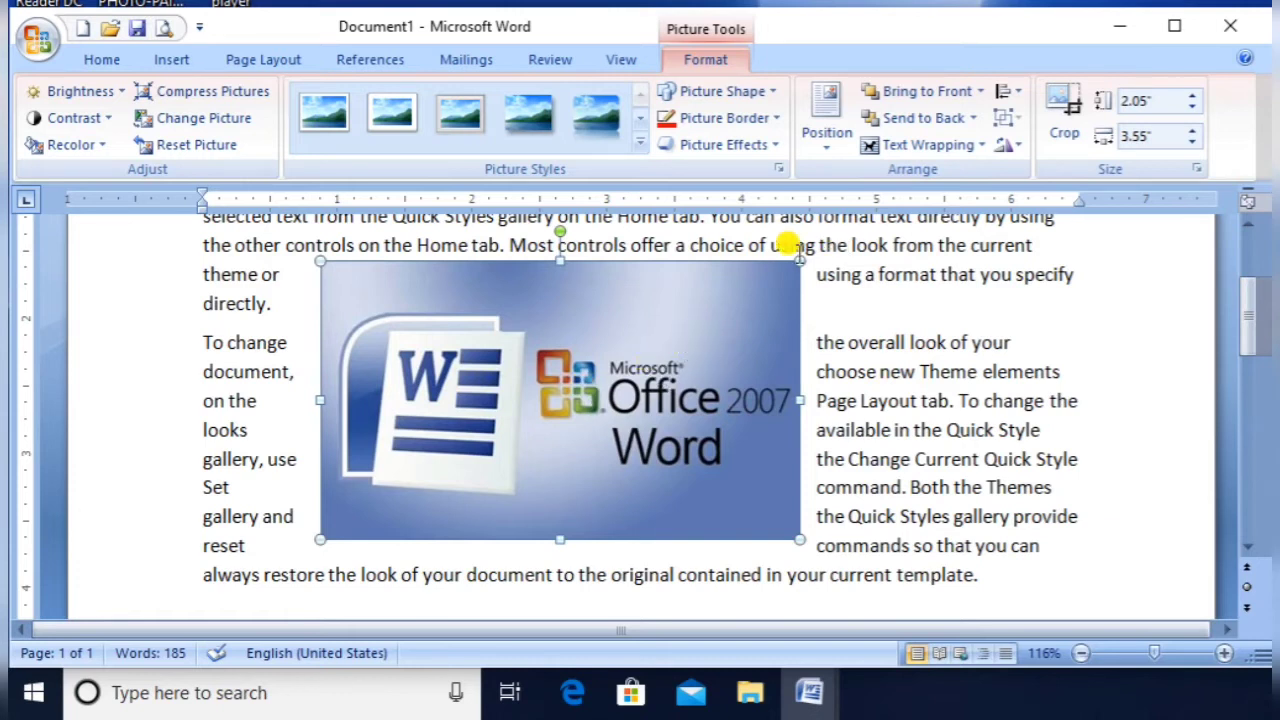
drag(794, 250, 600, 347)
drag(490, 432, 604, 289)
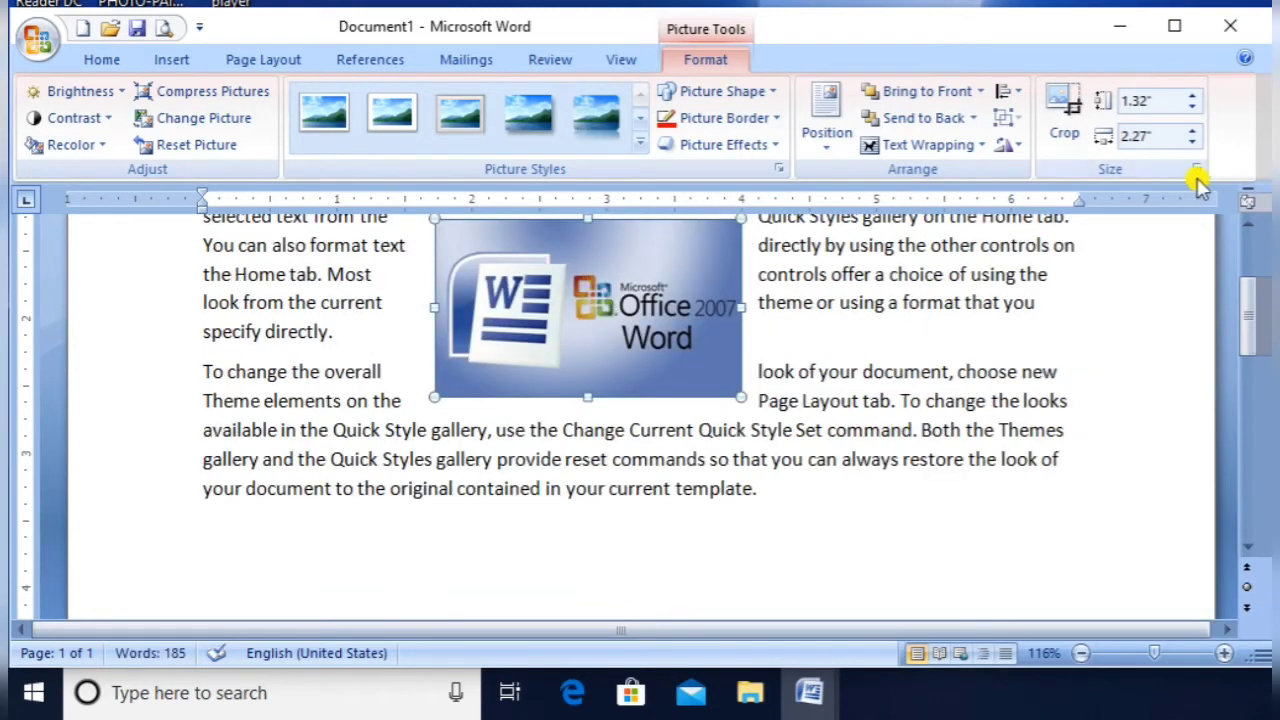
- Try Tight text wrapping on the picture, followed by Behind Text
click(1248, 222)
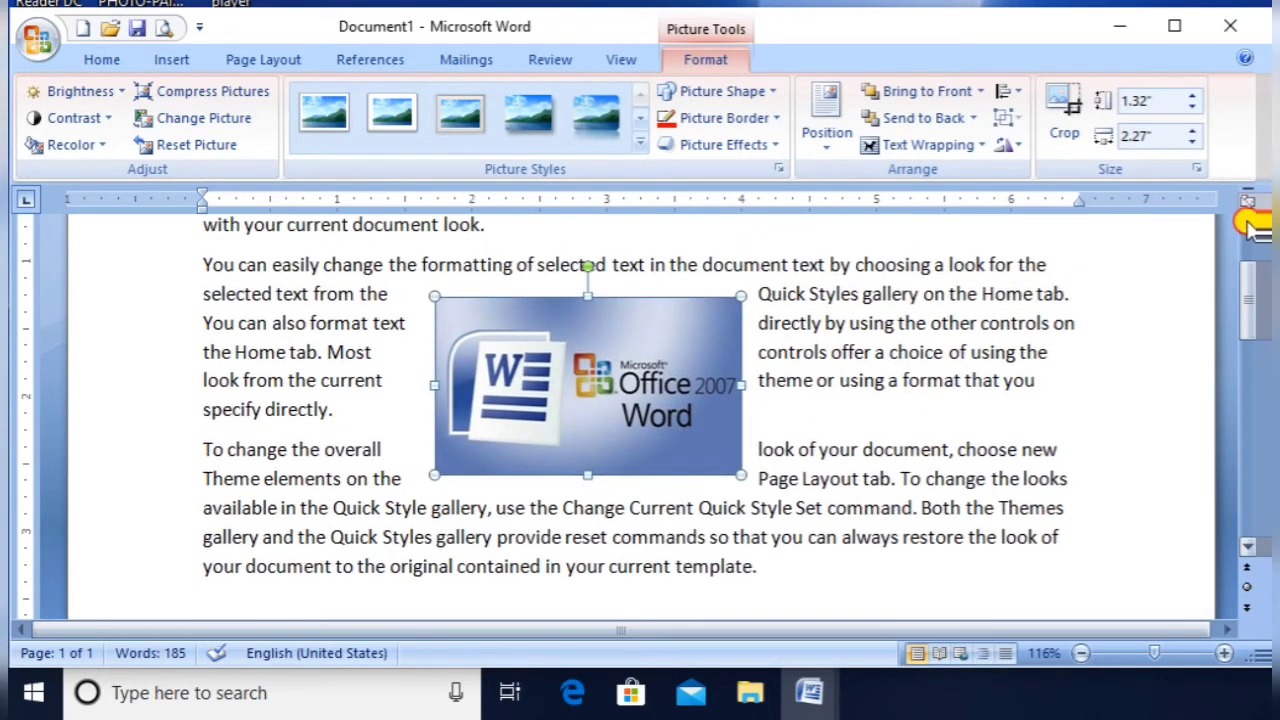
click(960, 148)
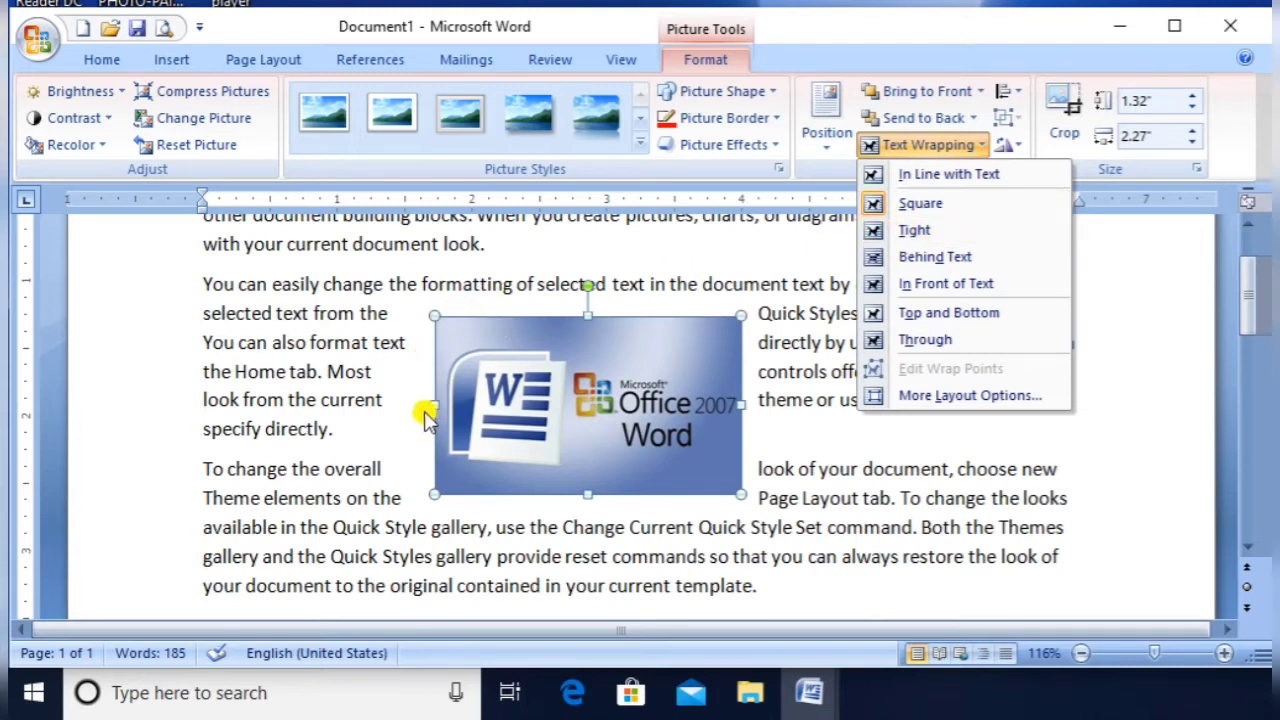
click(920, 232)
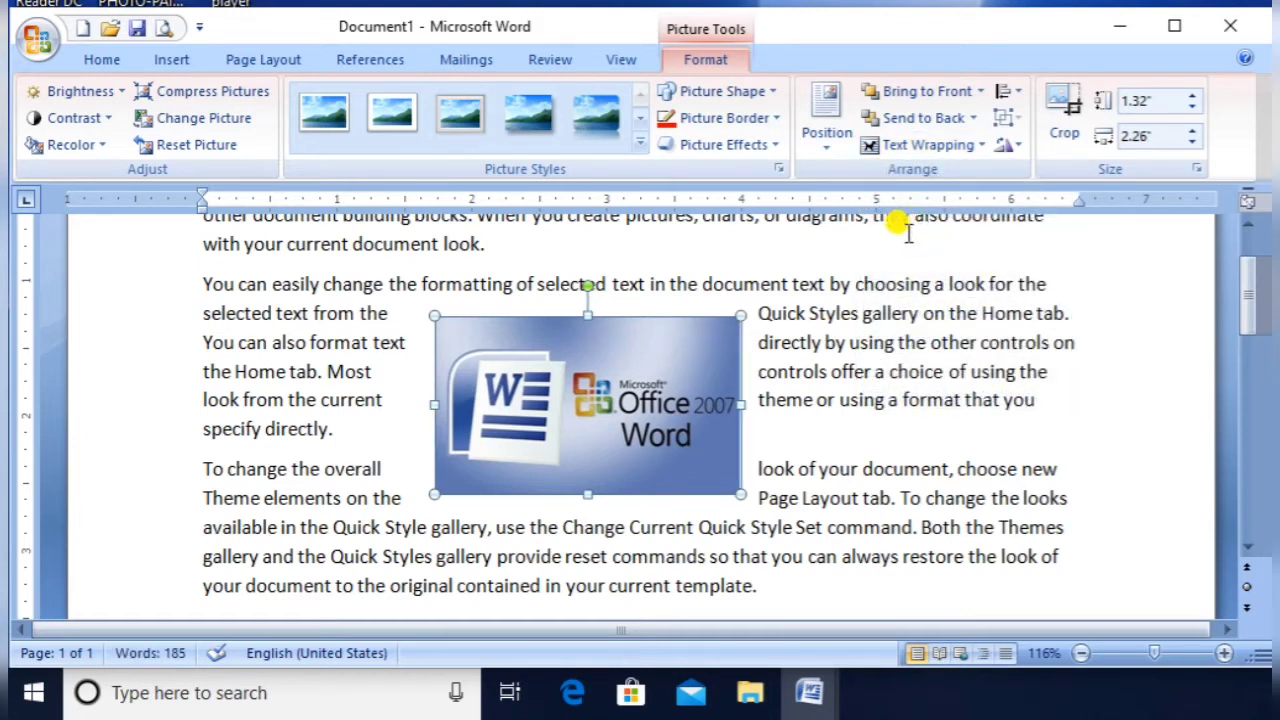
click(963, 155)
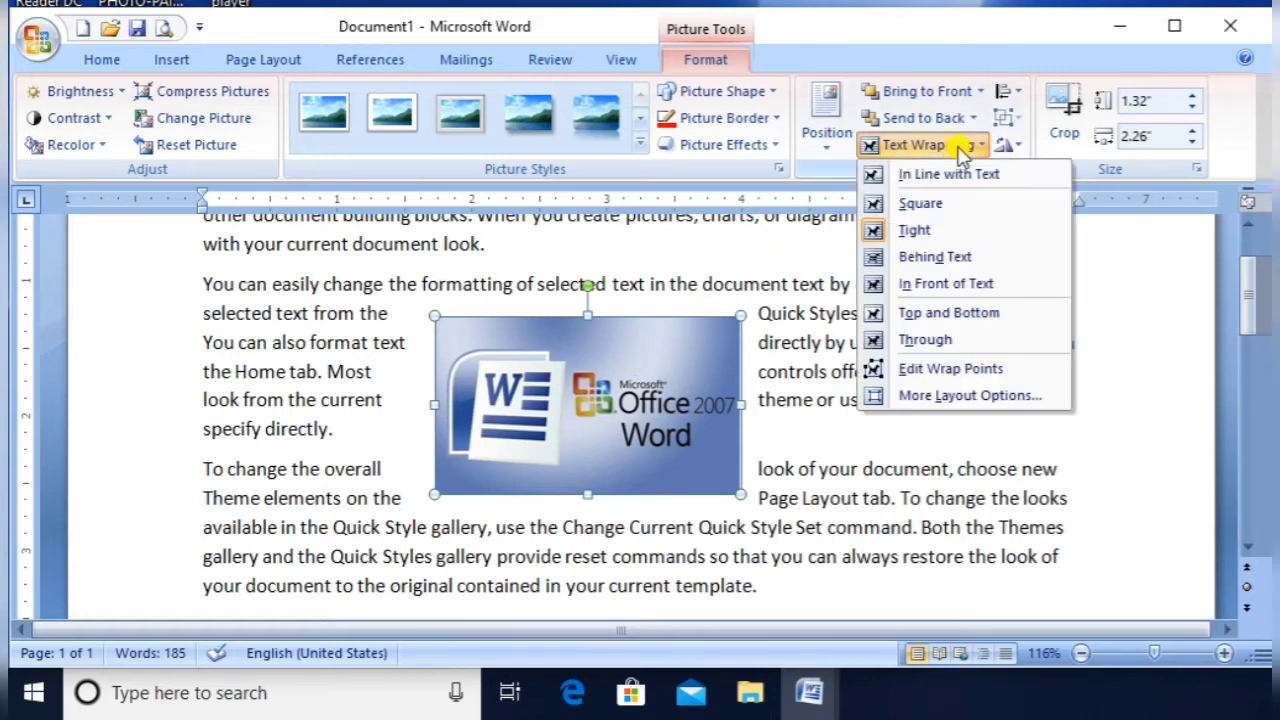
click(930, 260)
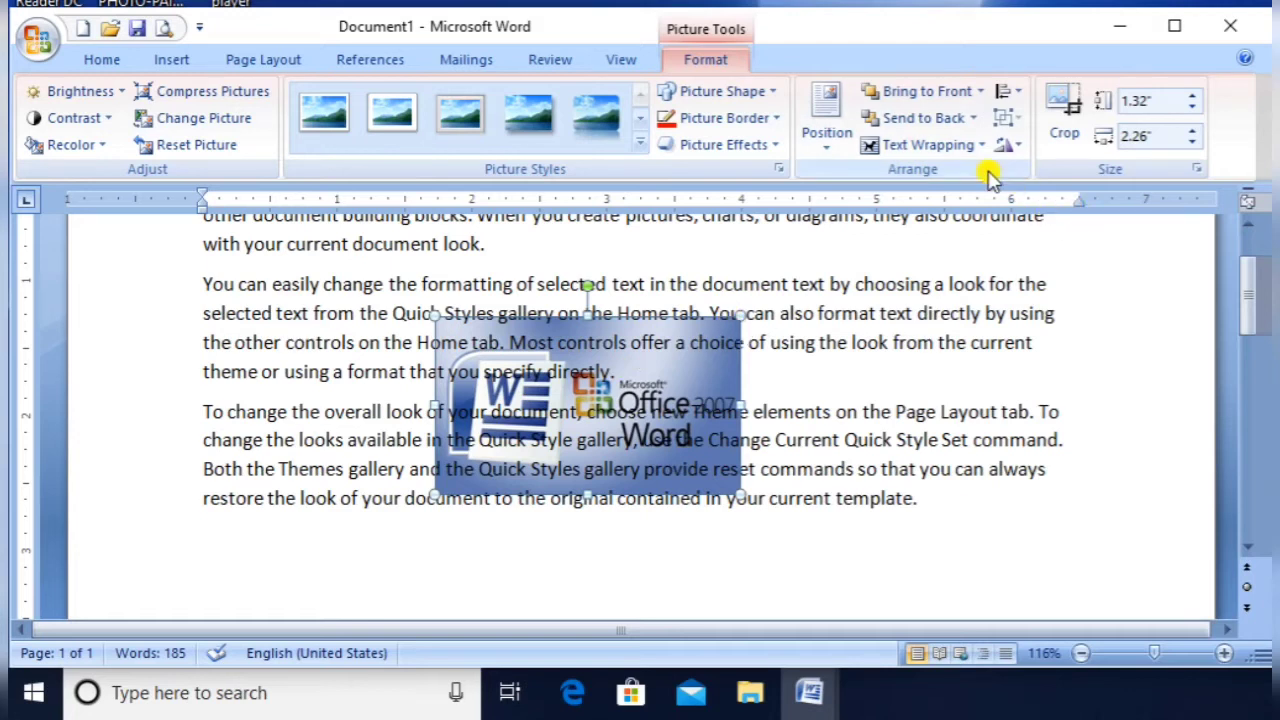
- Place the picture In Front of Text, and return its text wrapping to Square
click(965, 147)
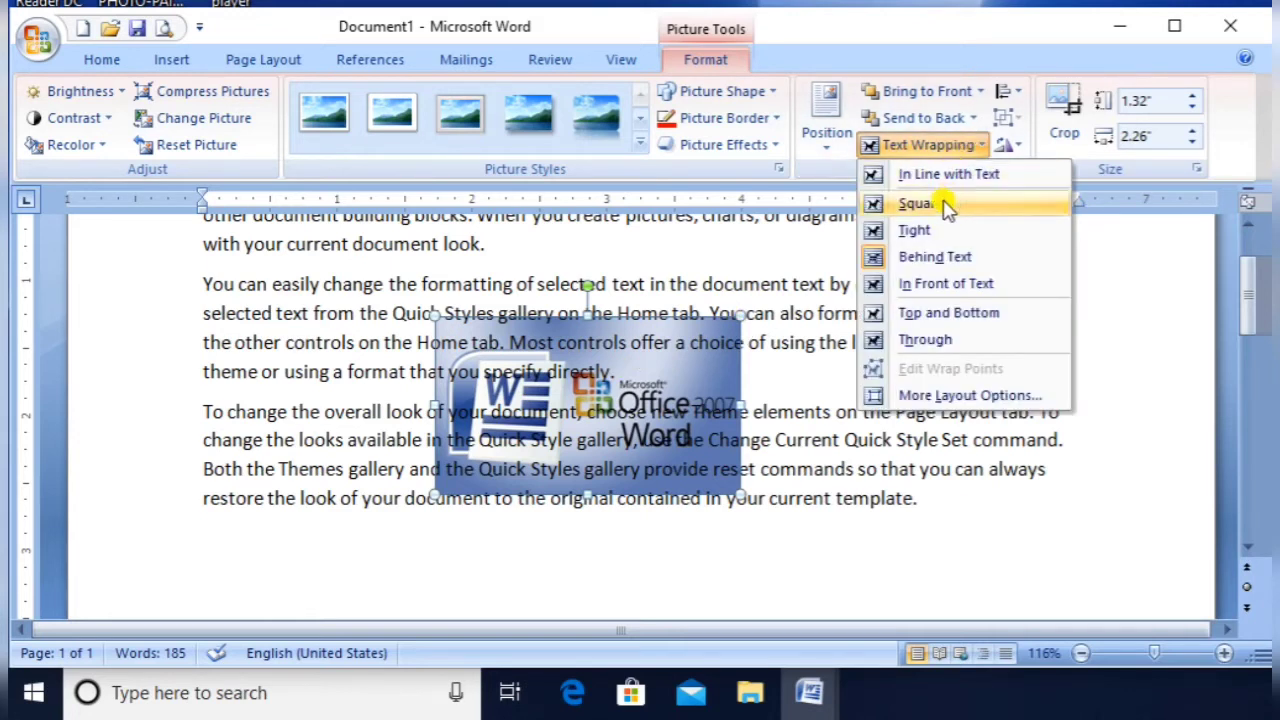
click(918, 288)
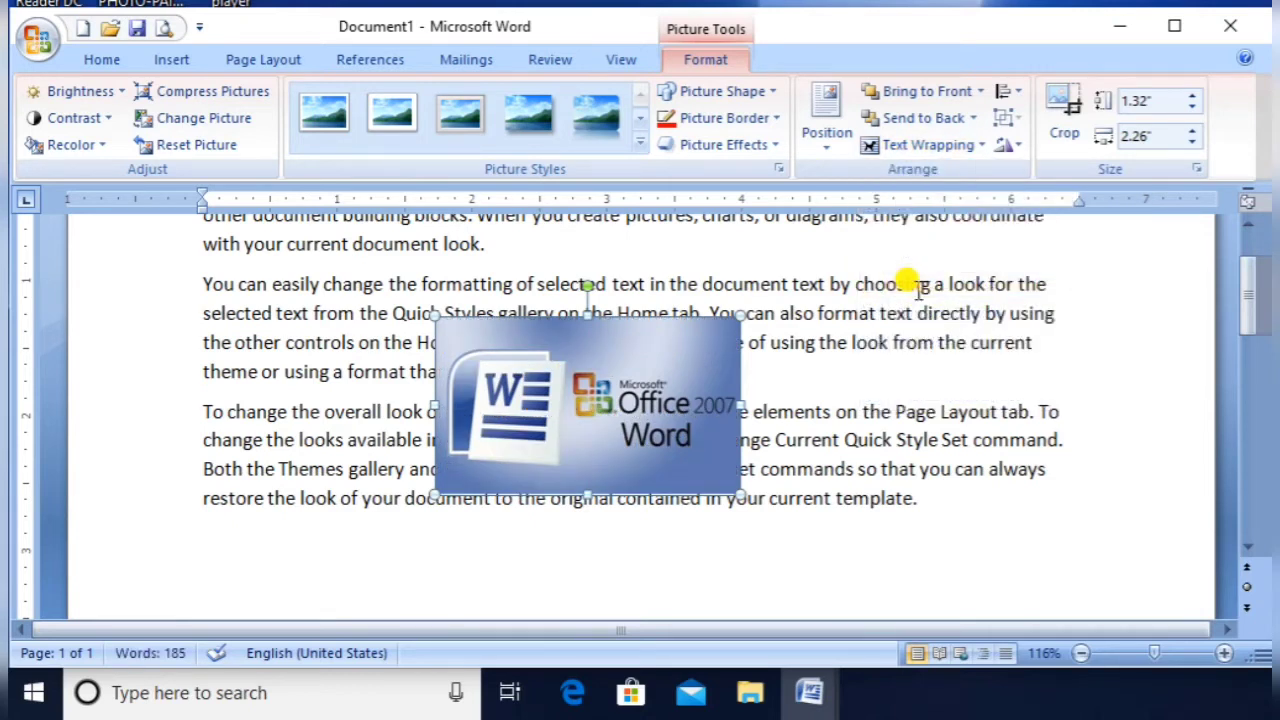
click(940, 146)
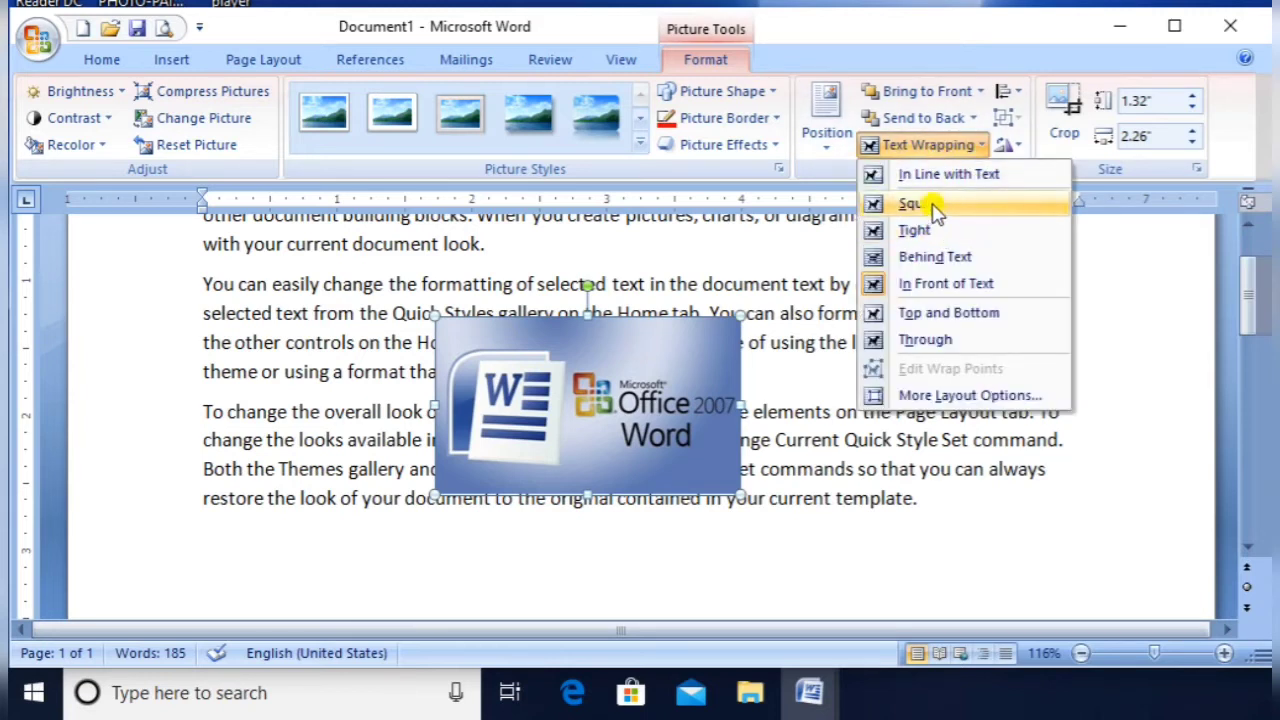
click(932, 204)
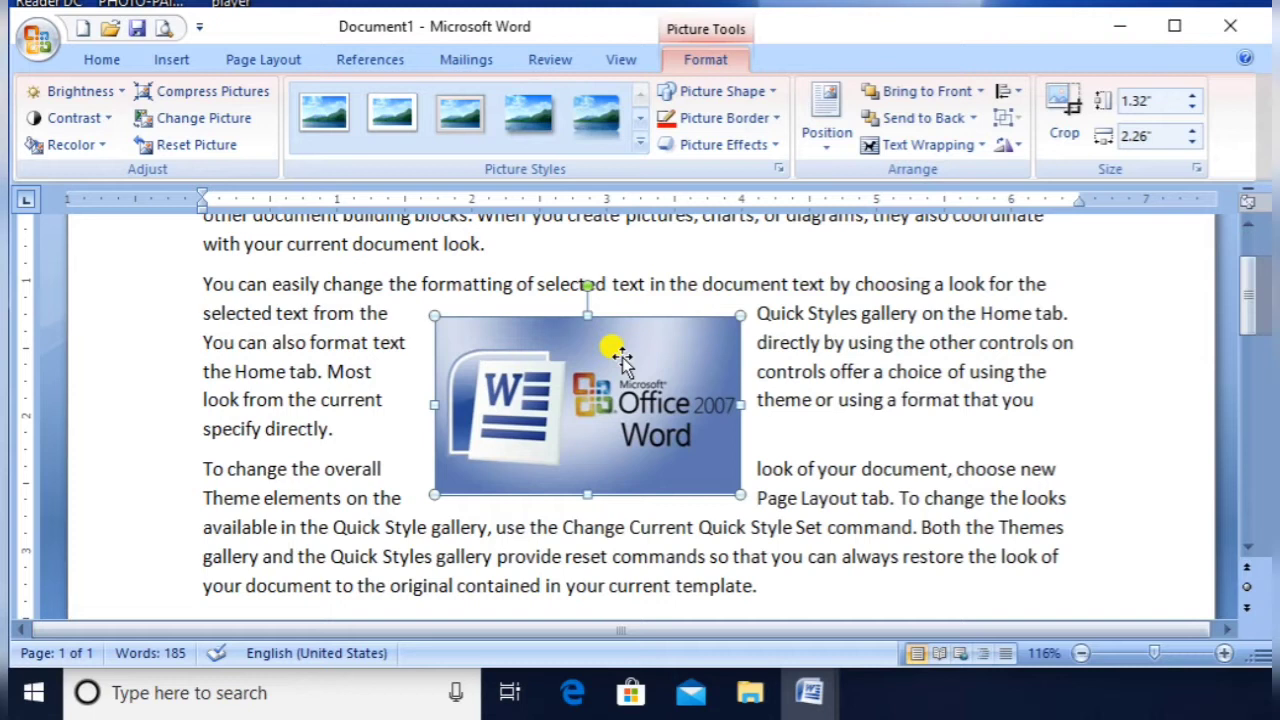
- Insert the "save to save as" picture from the Documents folder at the end of the last paragraph
click(814, 580)
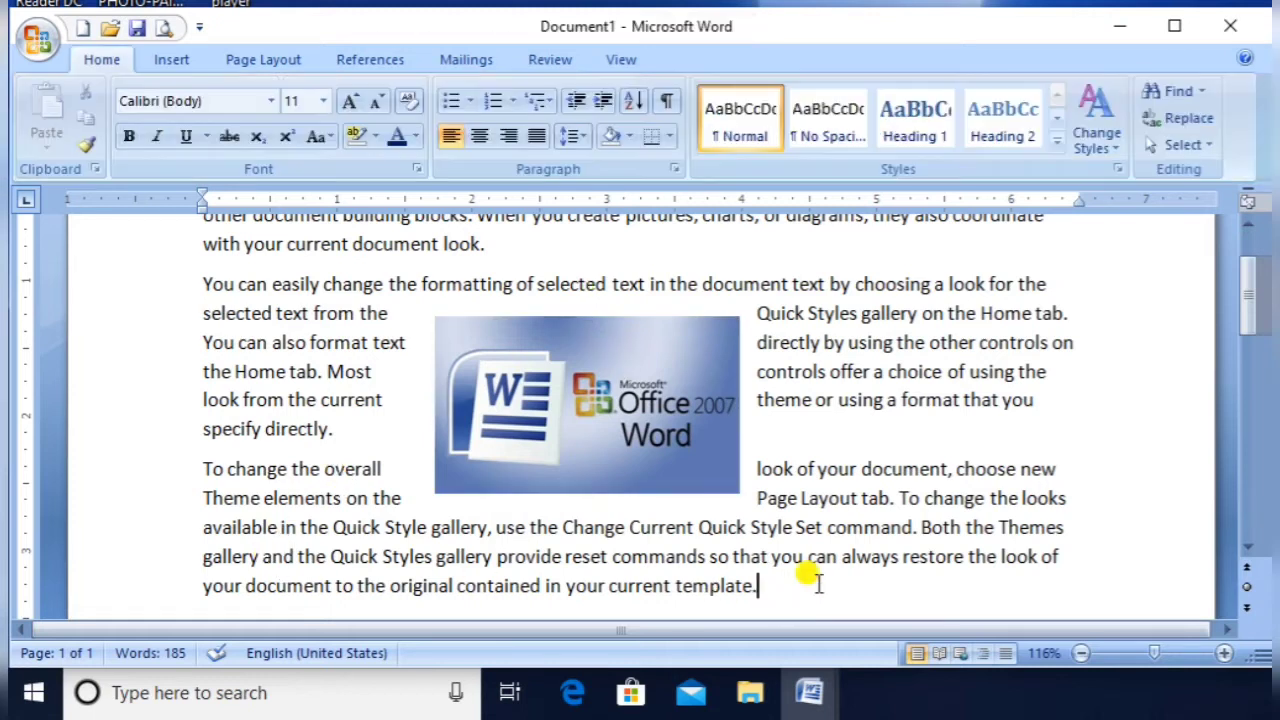
click(1250, 546)
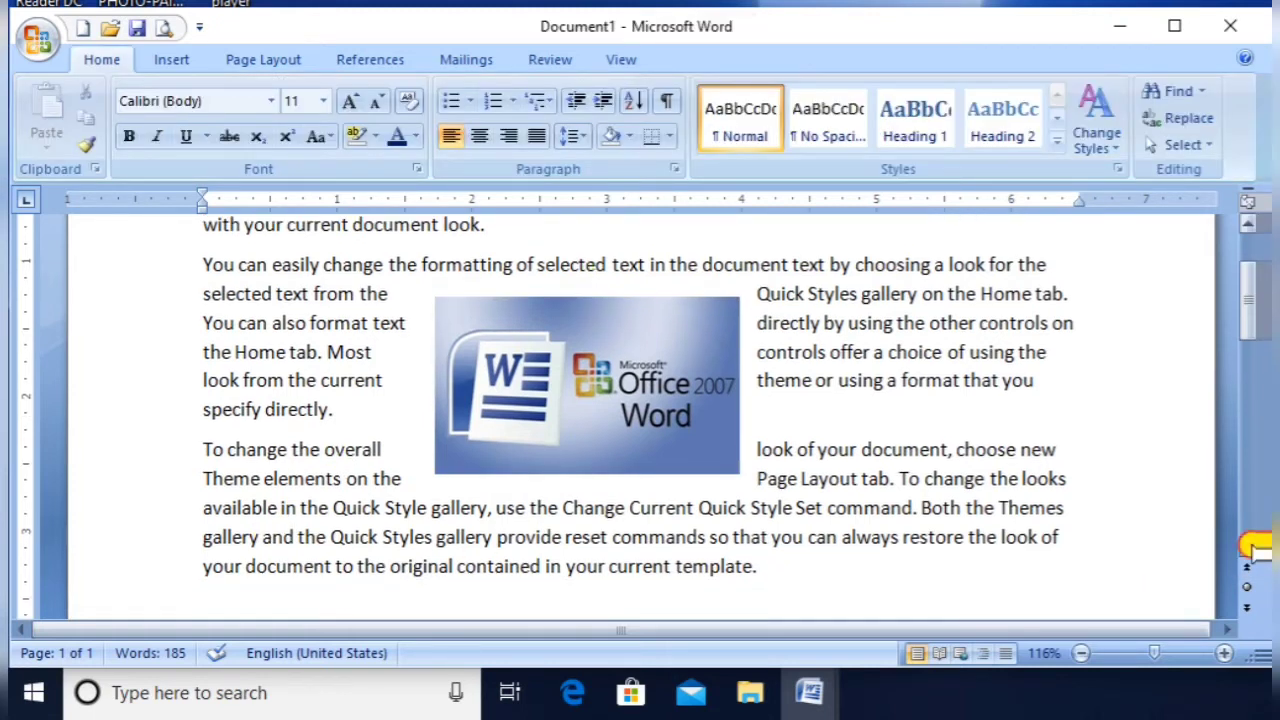
click(1250, 546)
click(1250, 546)
click(1250, 546)
click(1250, 546)
click(1250, 546)
click(1250, 546)
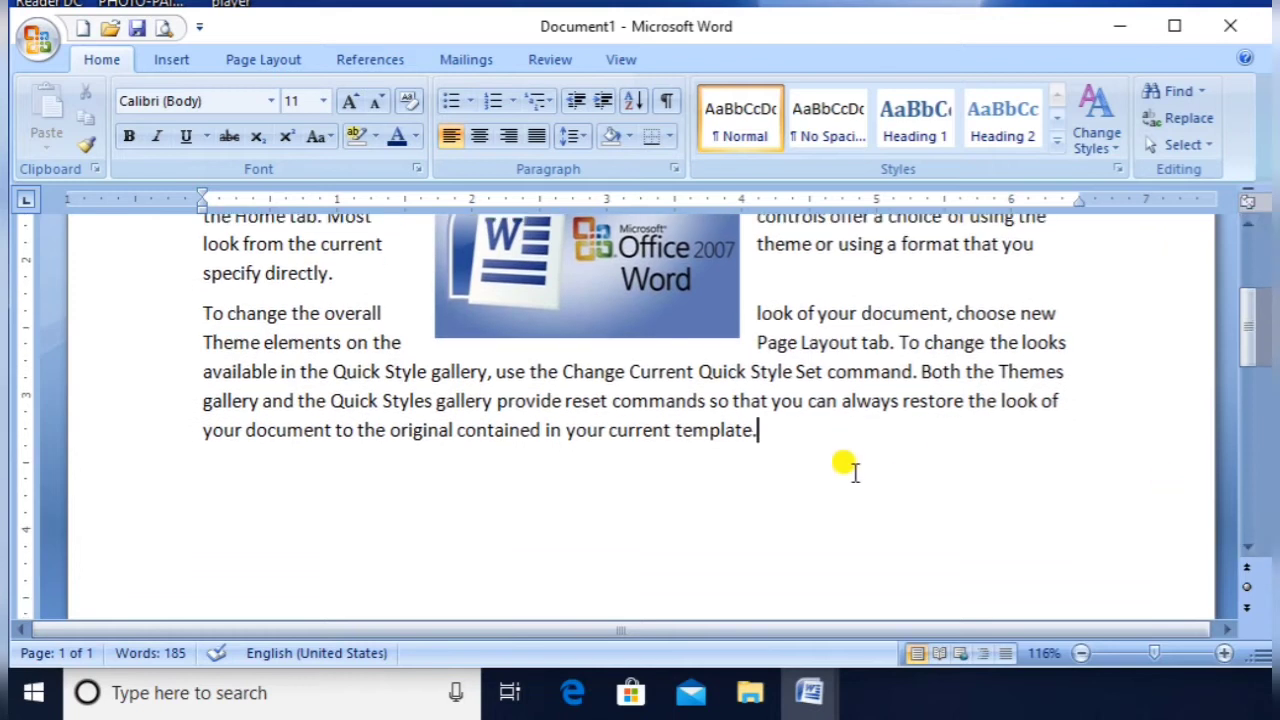
click(174, 66)
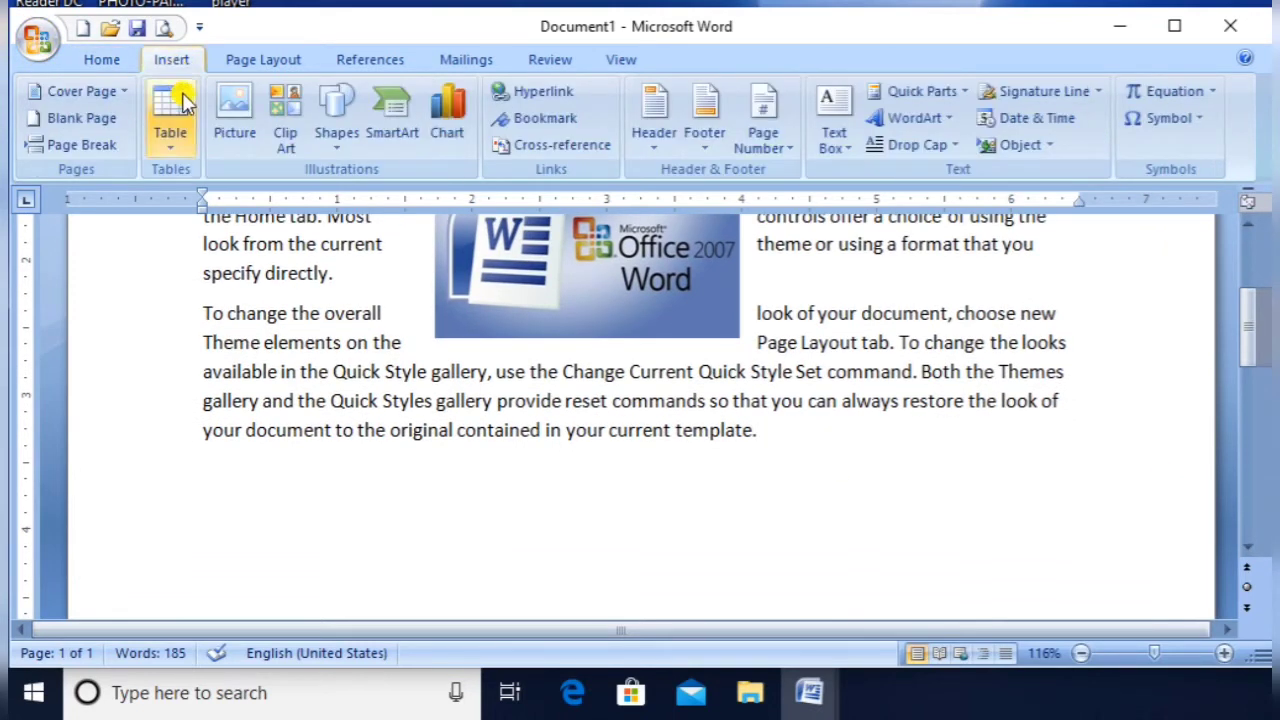
click(237, 134)
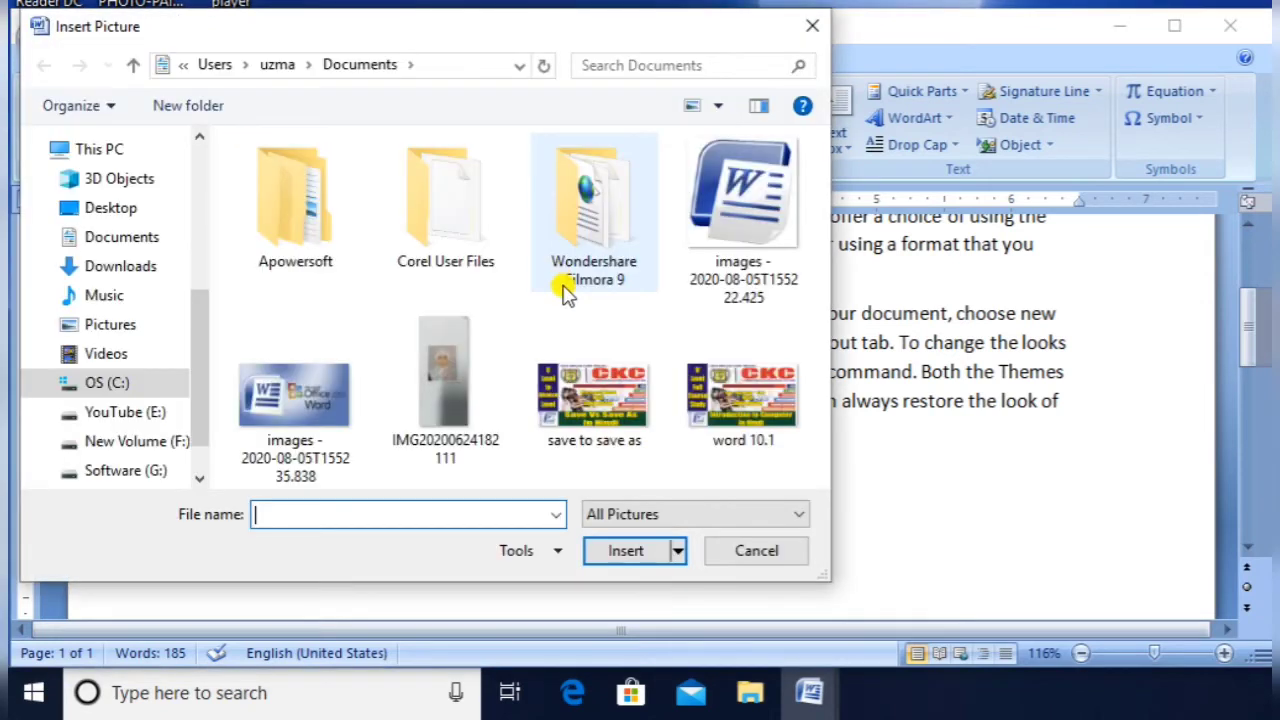
click(619, 399)
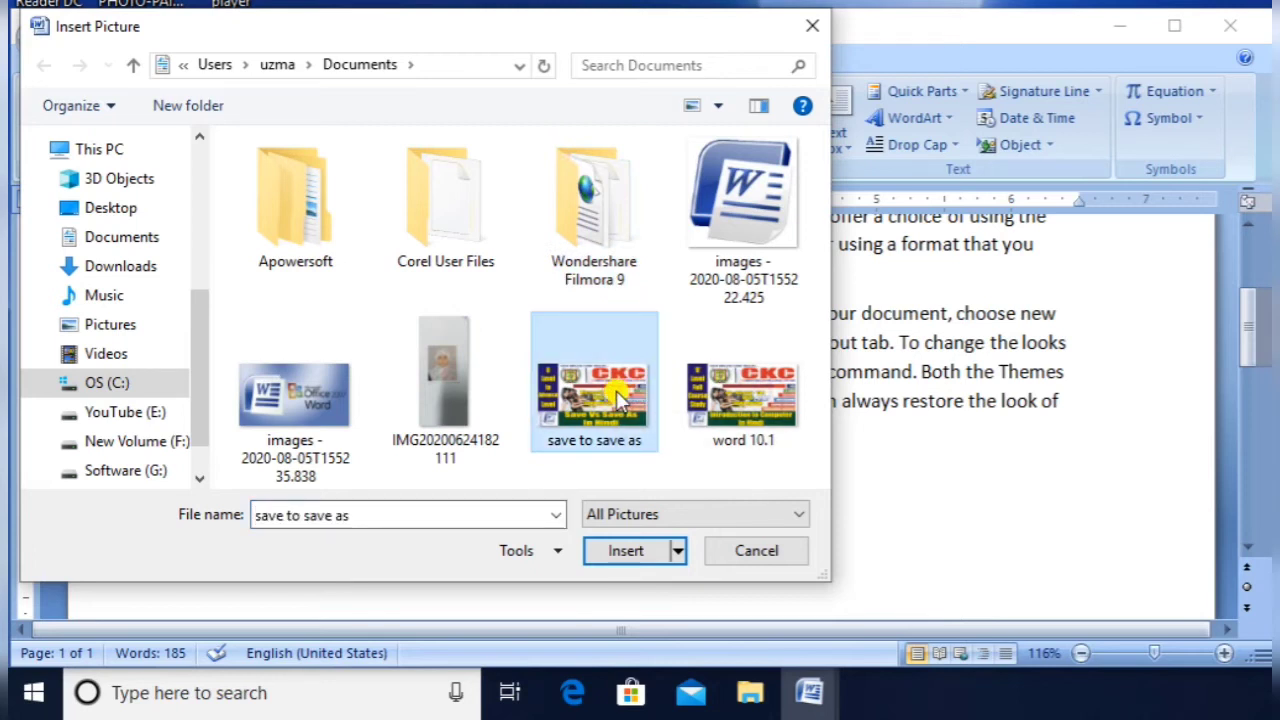
click(638, 553)
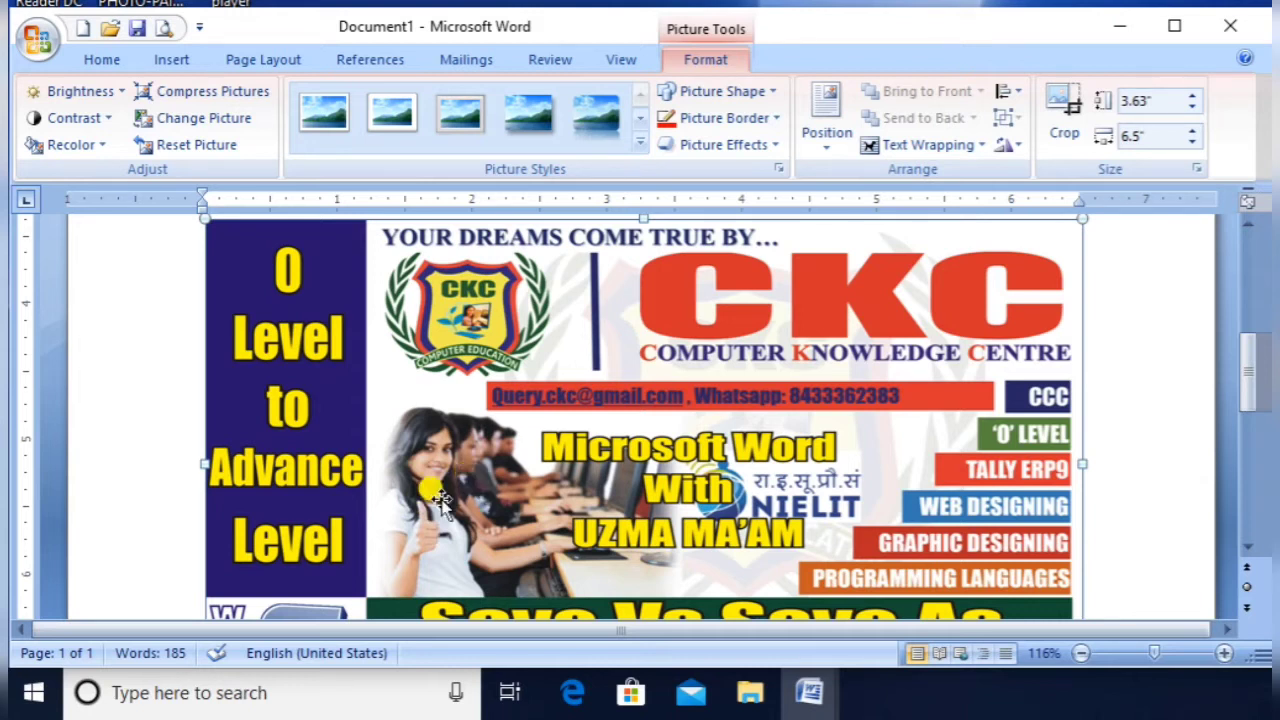
- Crop the banner picture inward from its upper-right corner to about 2.28" high and 2.18" wide
click(1064, 110)
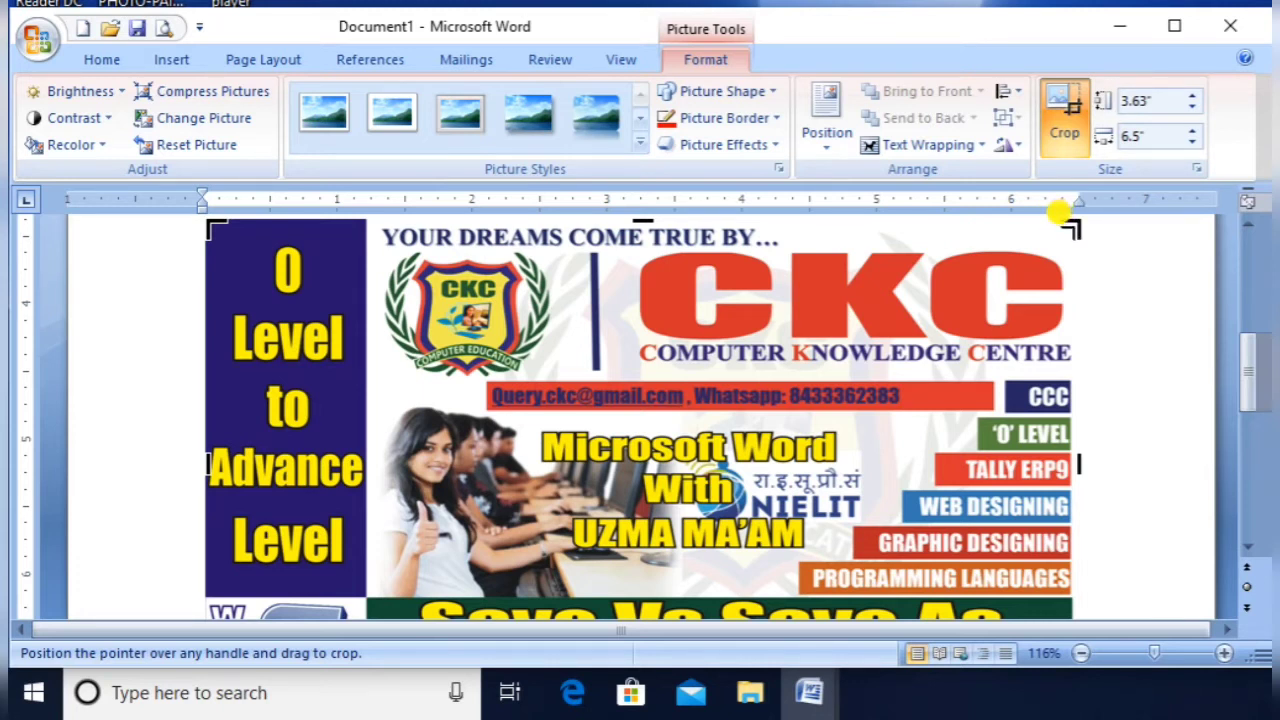
drag(1064, 210, 486, 414)
click(489, 414)
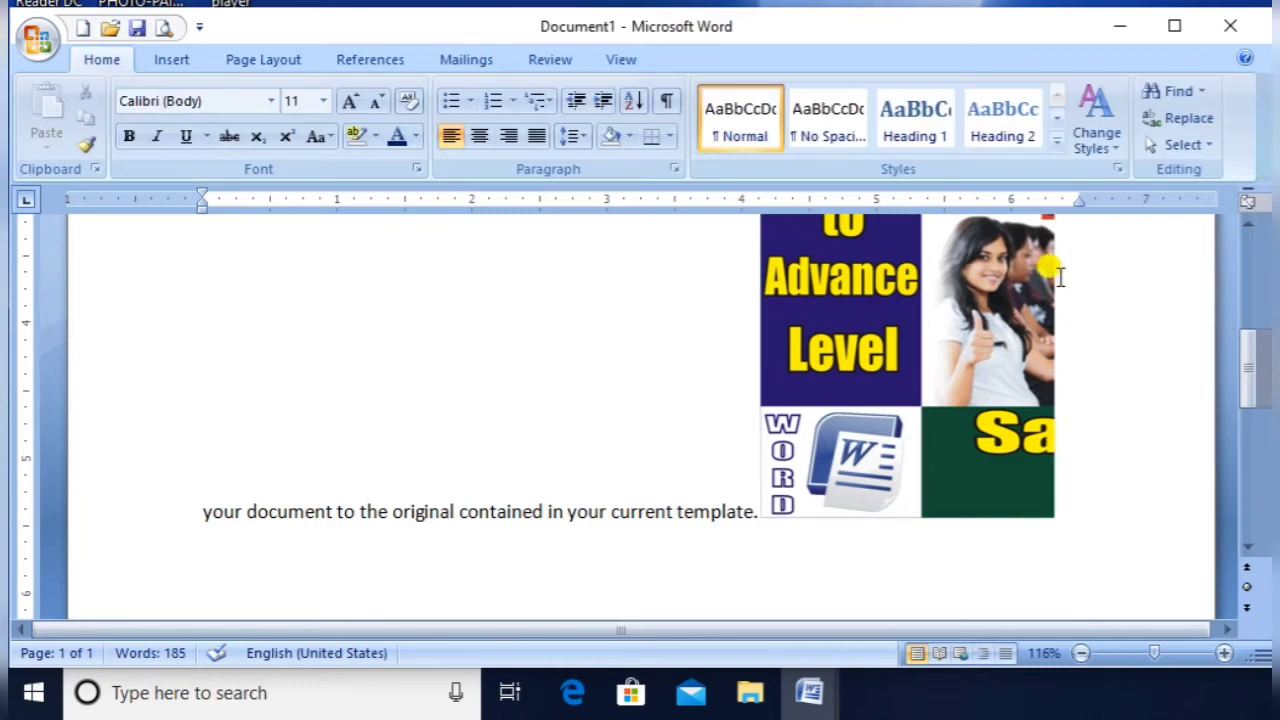
- Crop the picture further from its lower-left corner to about 1.45" by 0.98", keeping only the photo of the woman
click(907, 325)
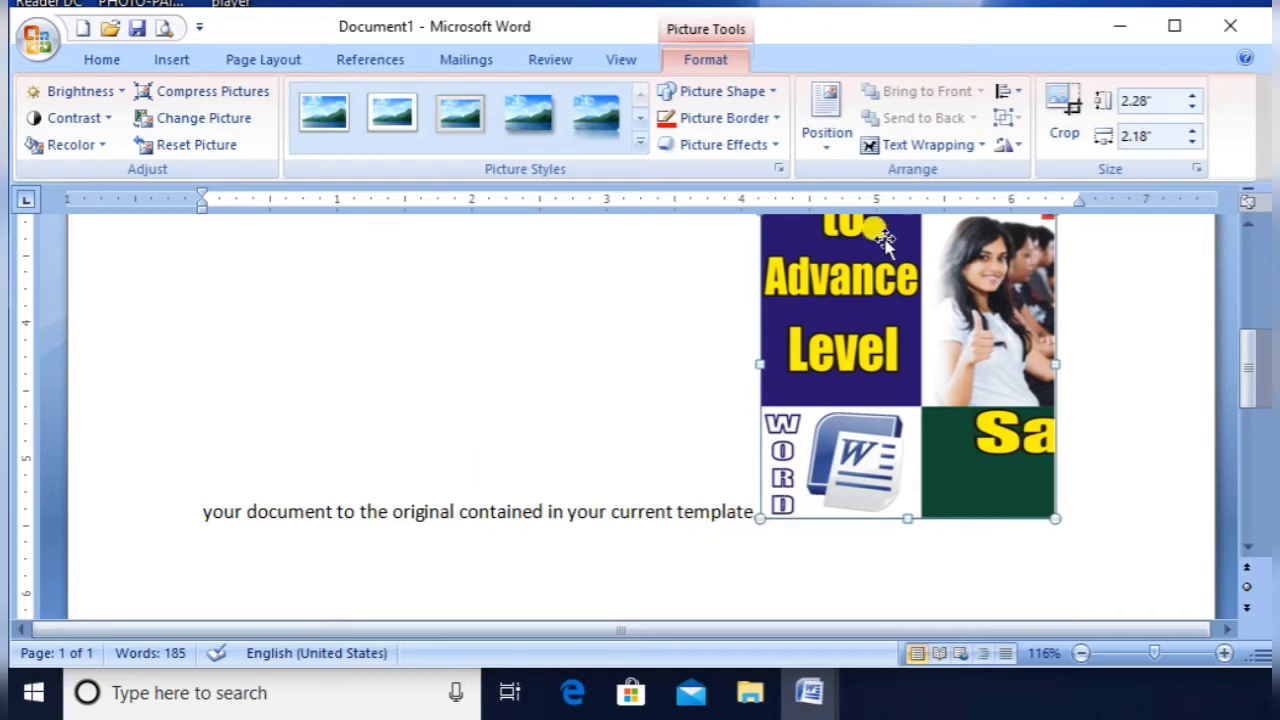
click(976, 156)
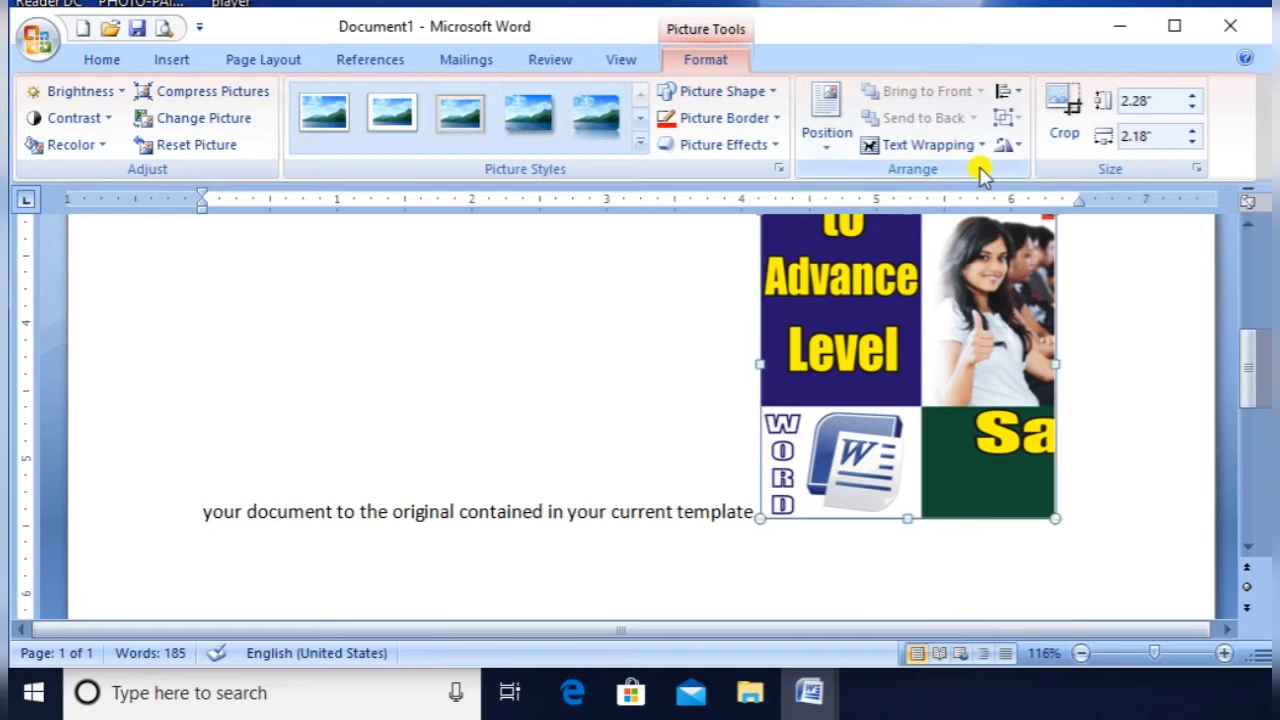
click(1060, 100)
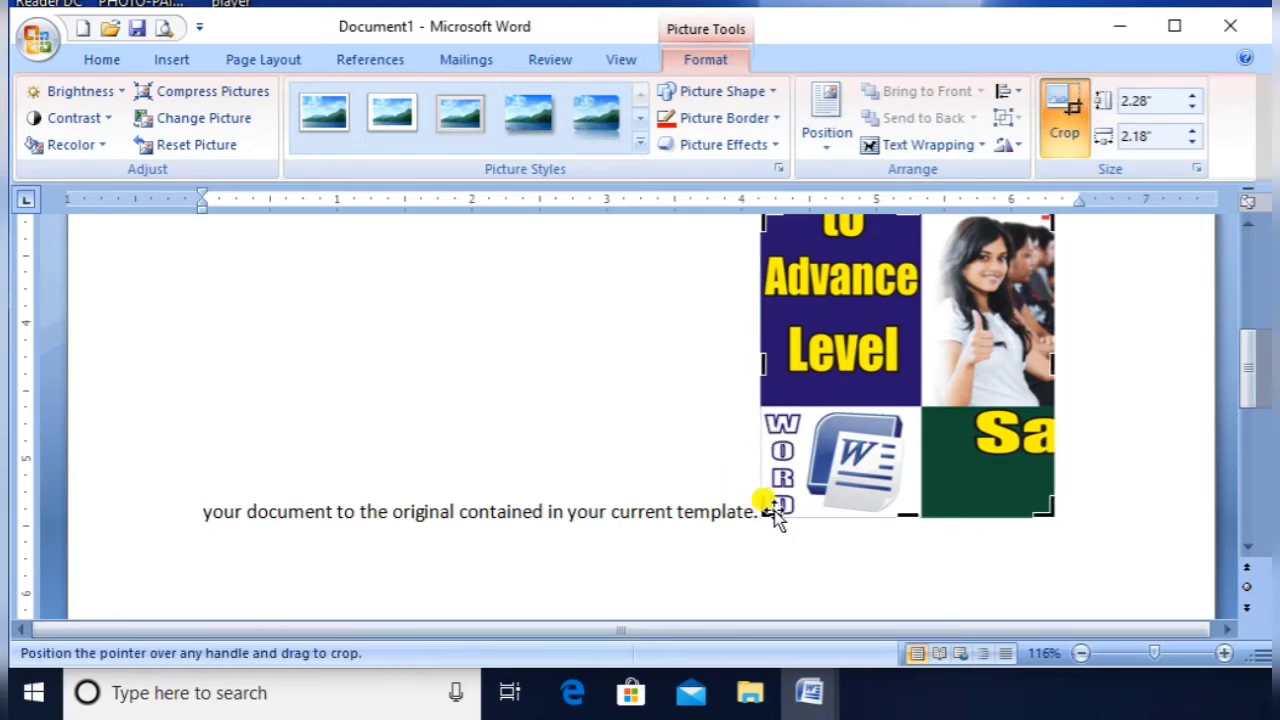
drag(770, 507, 906, 392)
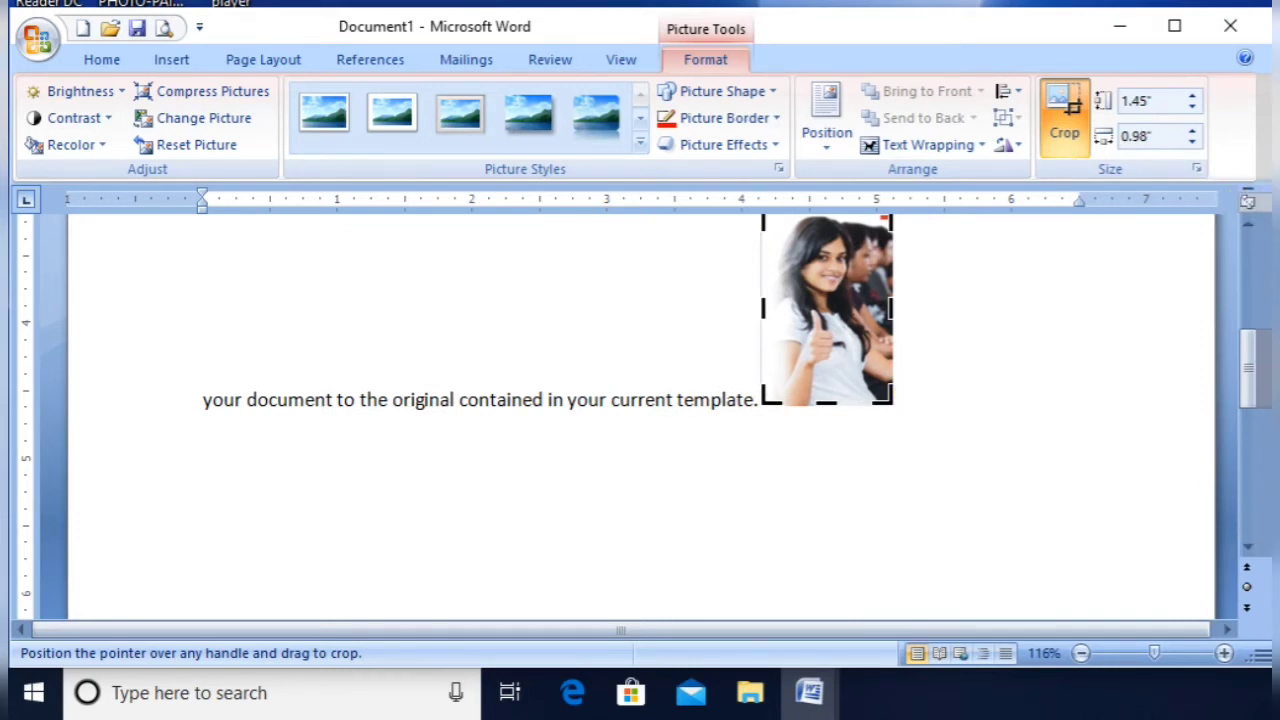
- Finish cropping and enlarge the photo to about 4.03" high and 2.73" wide
click(1247, 224)
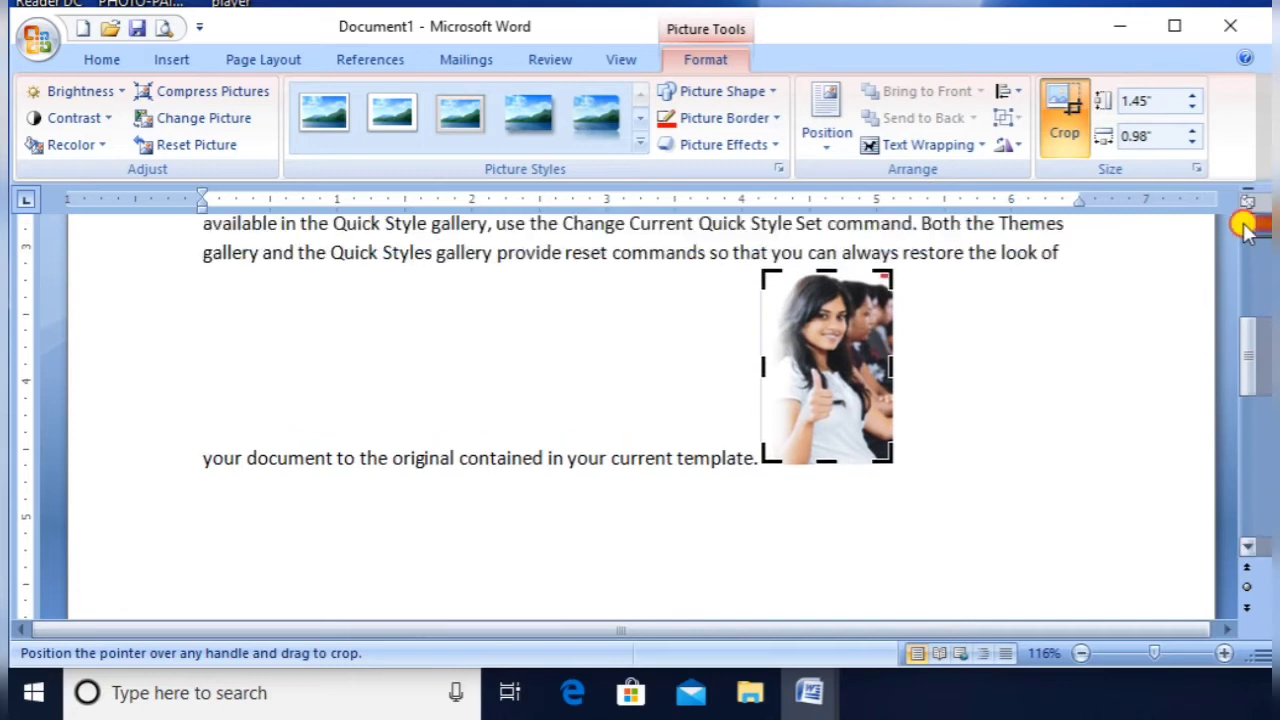
click(1068, 135)
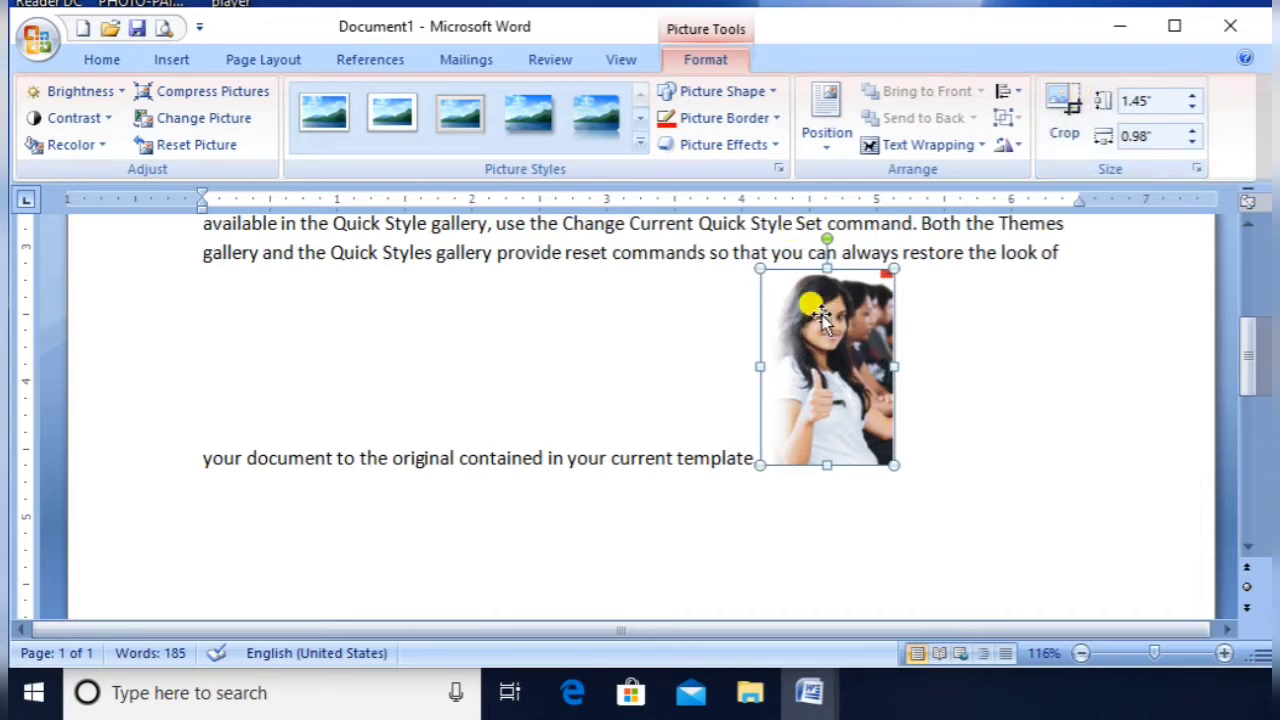
drag(751, 262, 522, 297)
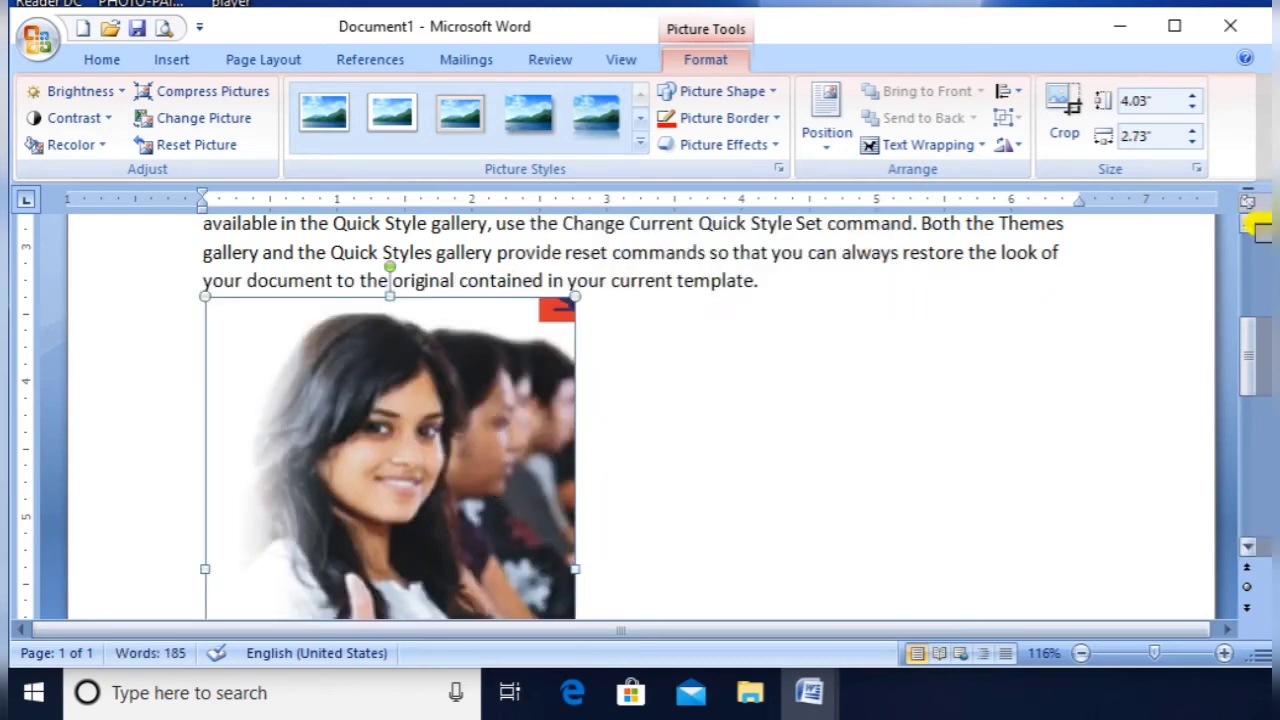
- Move the Office Word logo picture down below the text, over the enlarged photo, with Square text wrapping
scroll(1258, 225, up, 2)
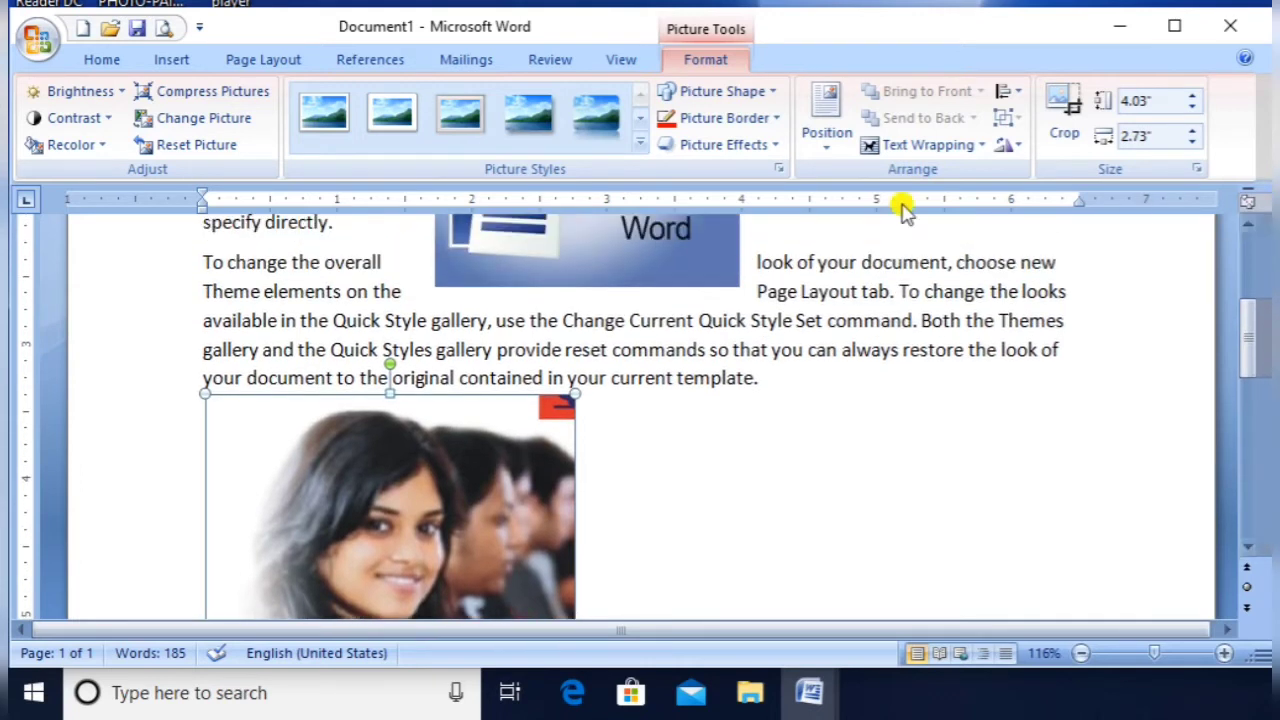
drag(650, 250, 496, 587)
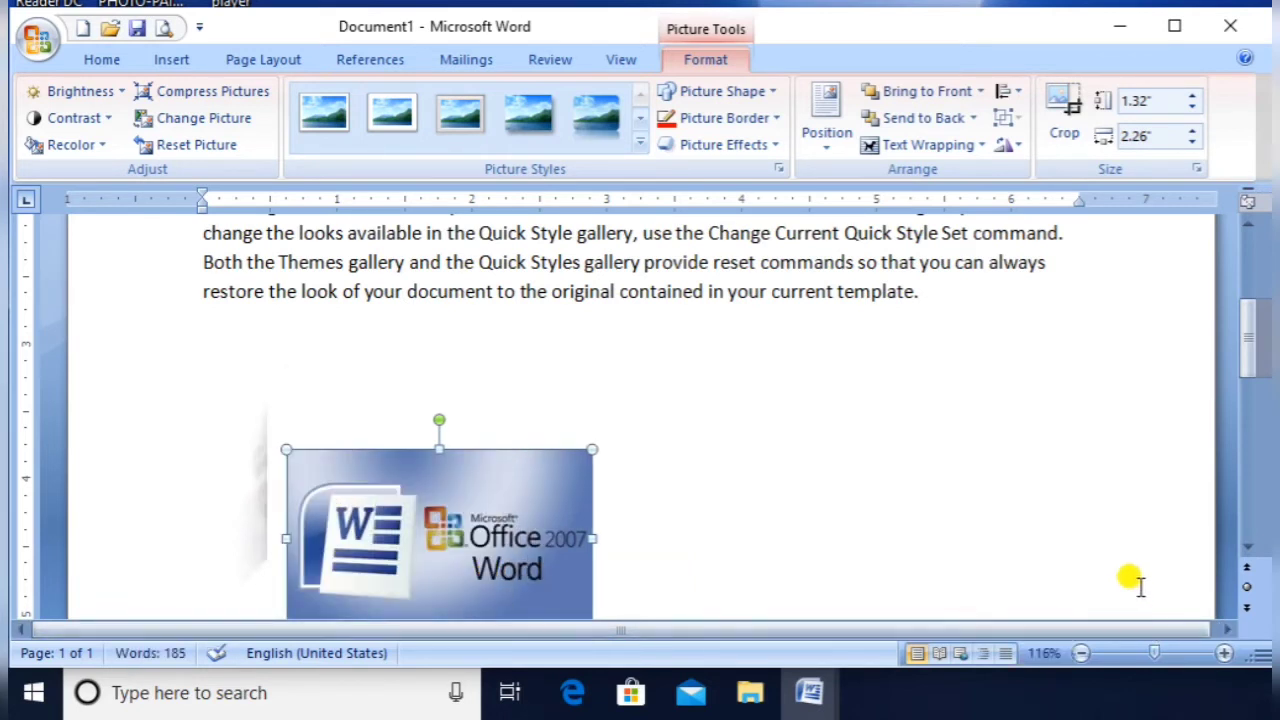
click(1248, 546)
scroll(1252, 548, down, 3)
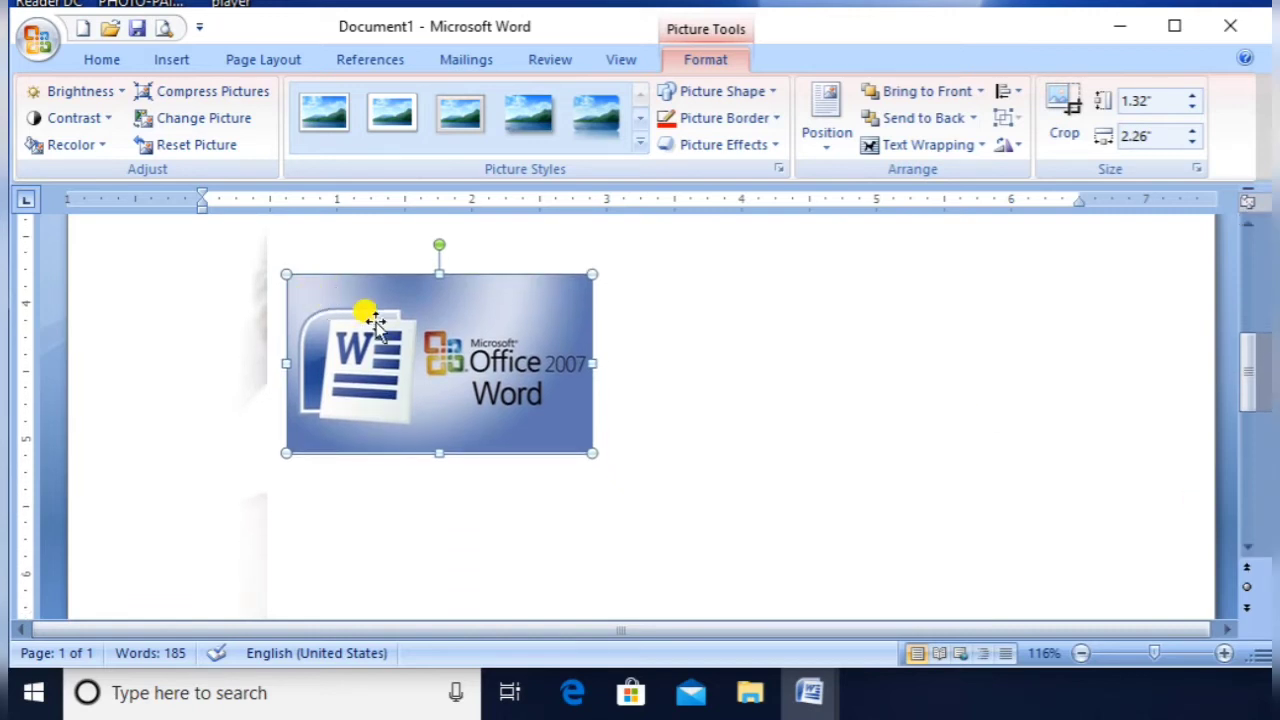
drag(405, 336, 398, 443)
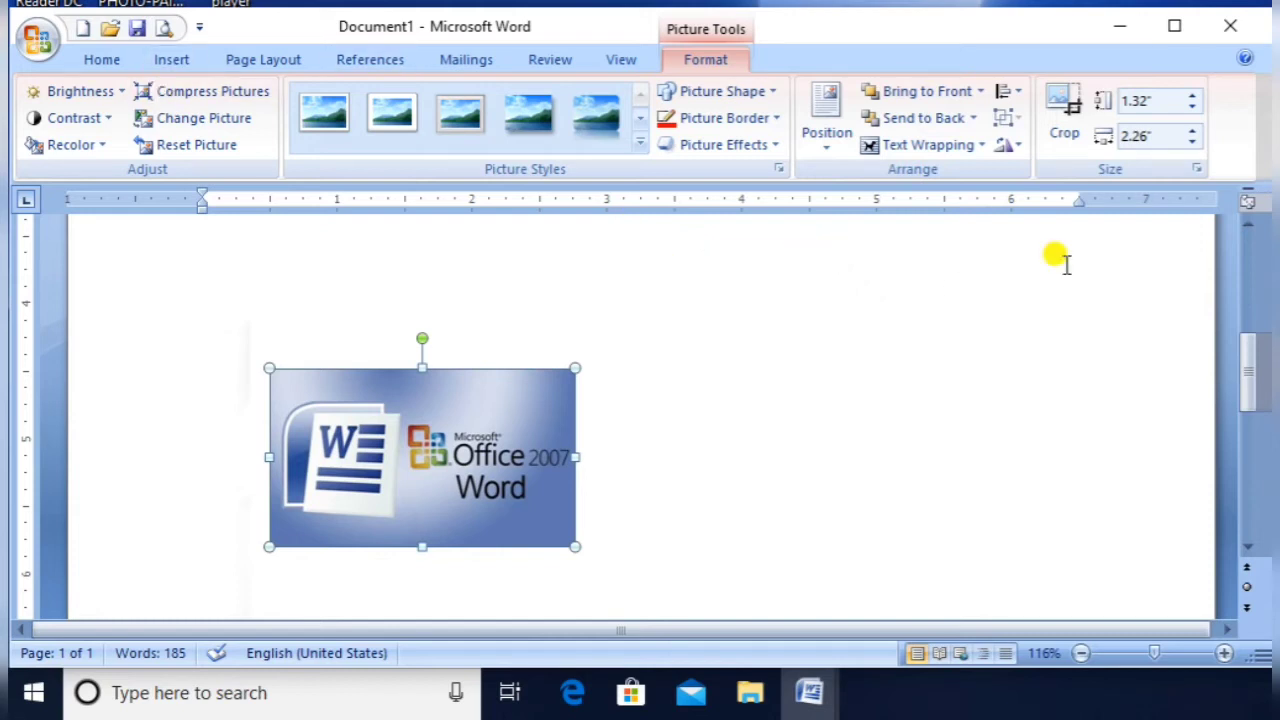
click(899, 145)
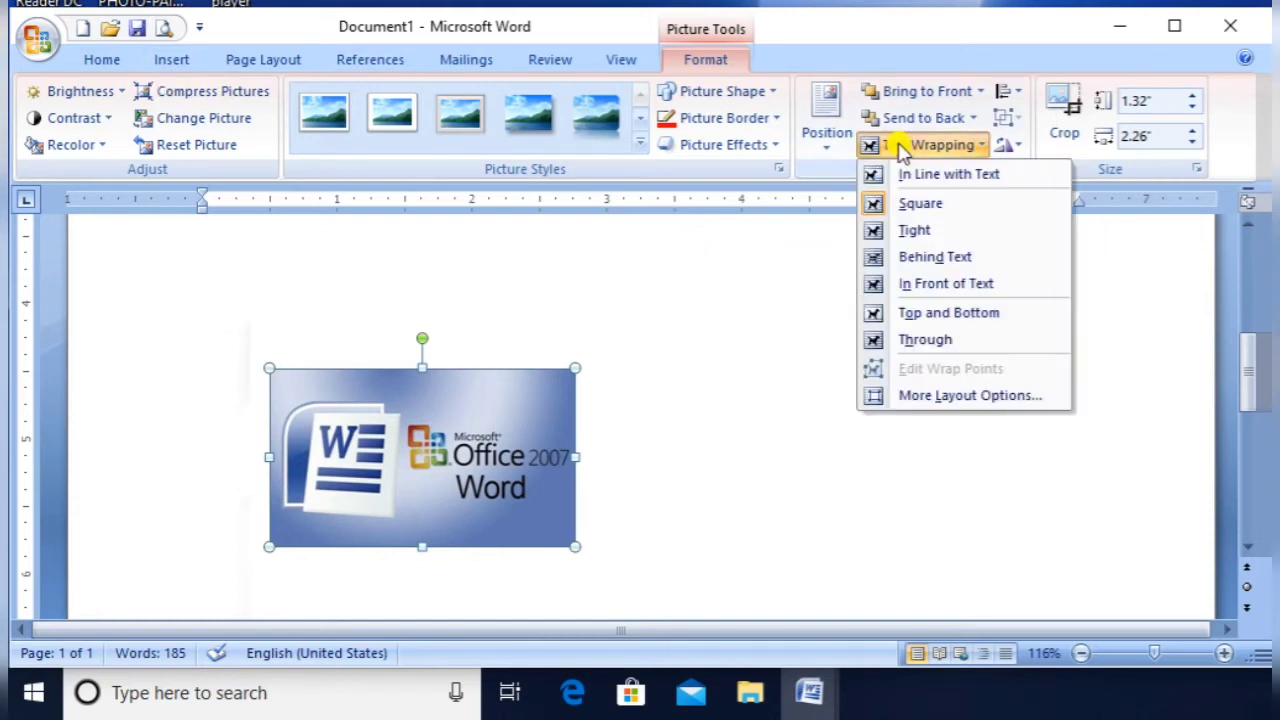
click(921, 206)
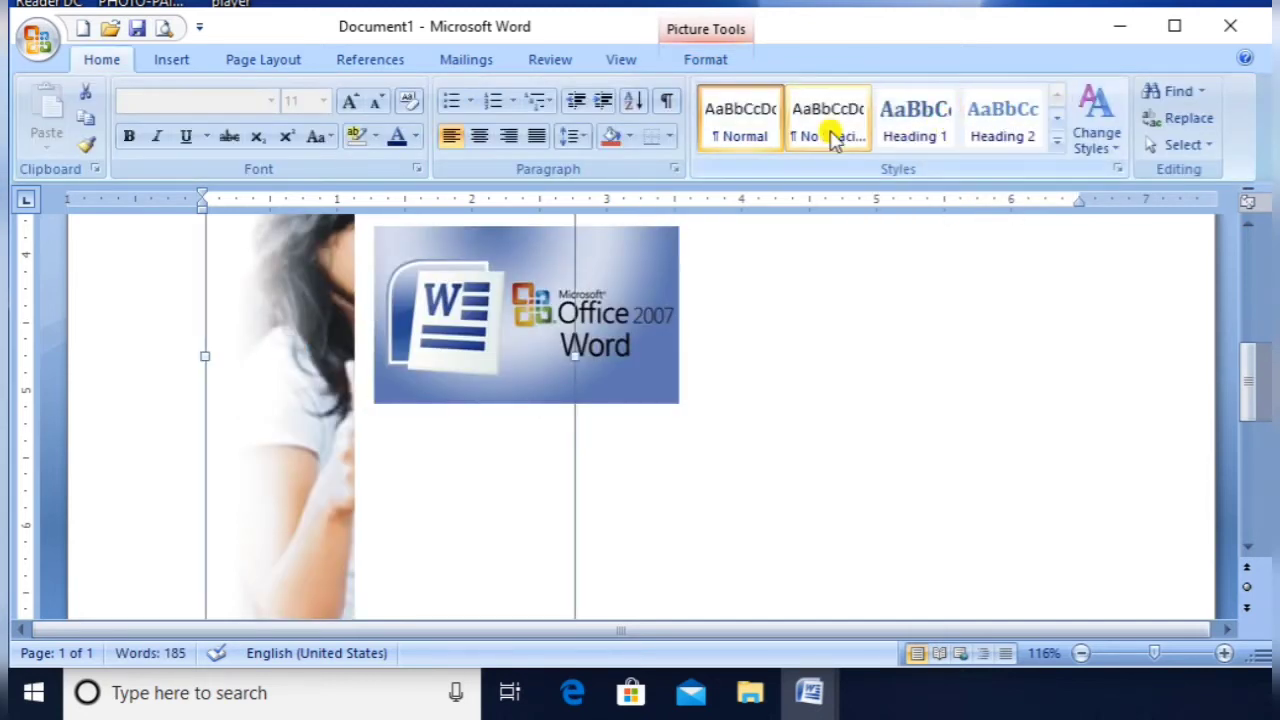
- Set the text wrapping of the enlarged photo to Square
double_click(232, 437)
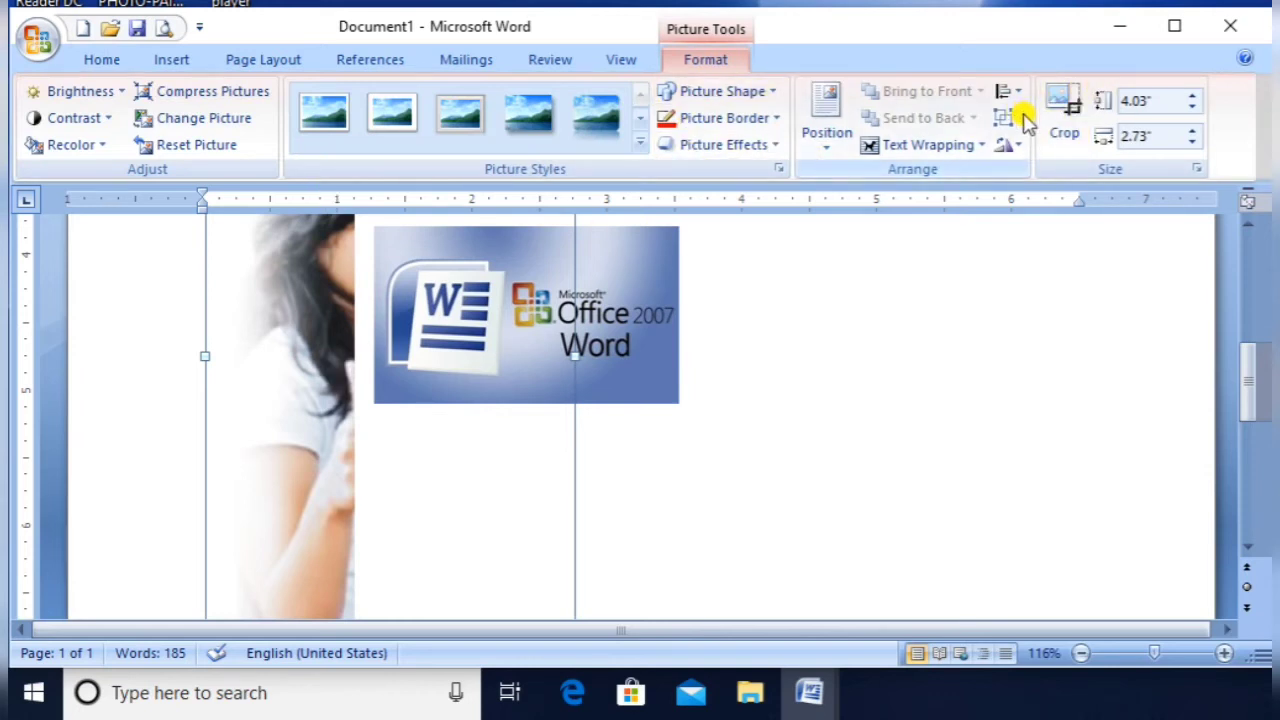
click(820, 295)
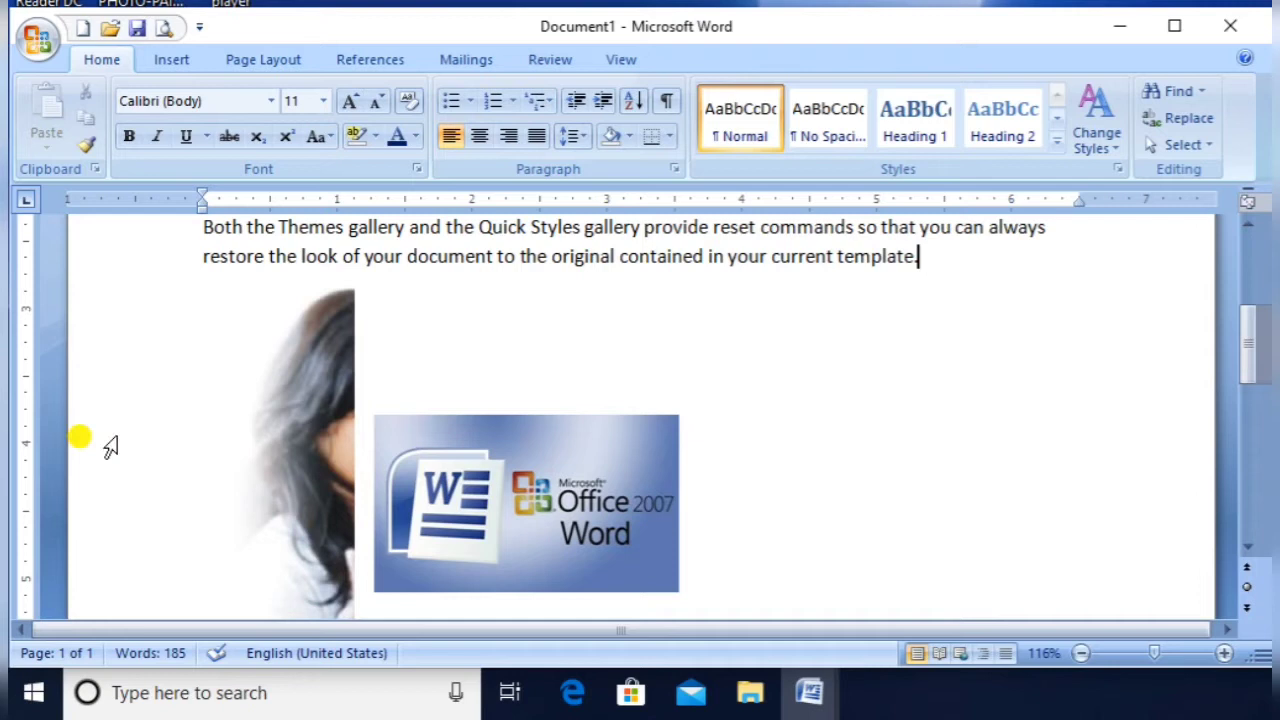
click(284, 411)
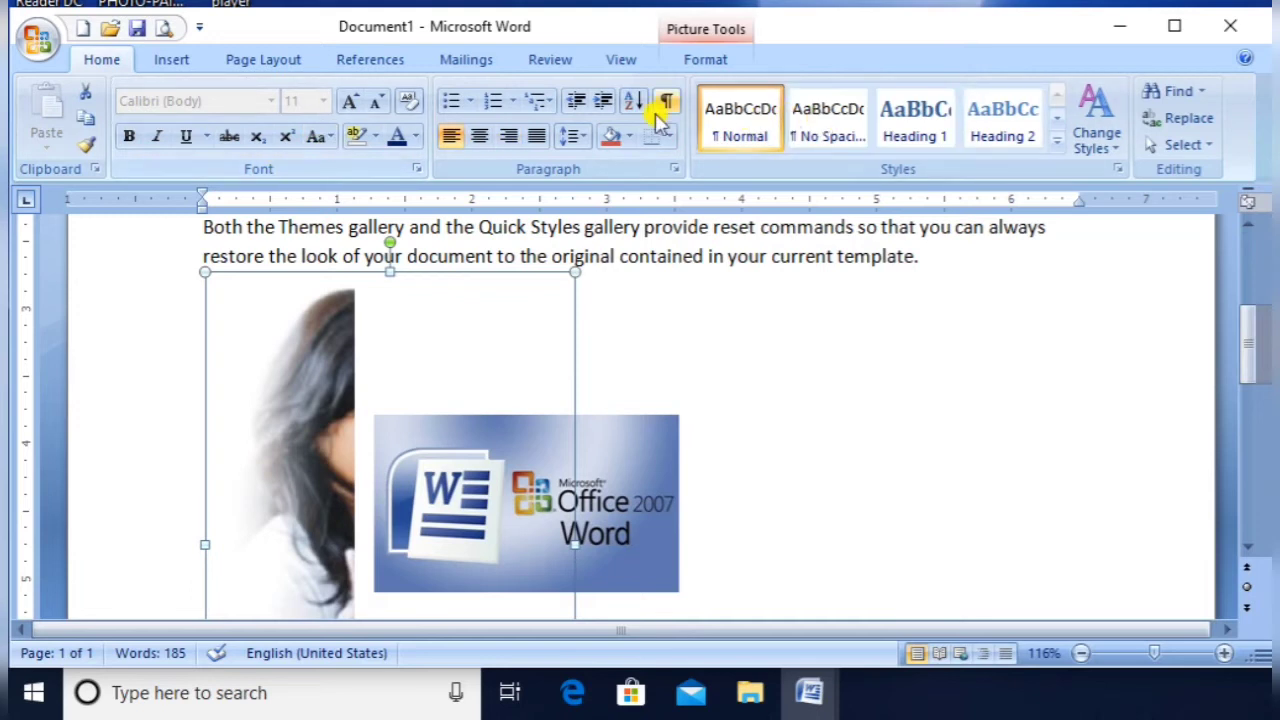
double_click(297, 359)
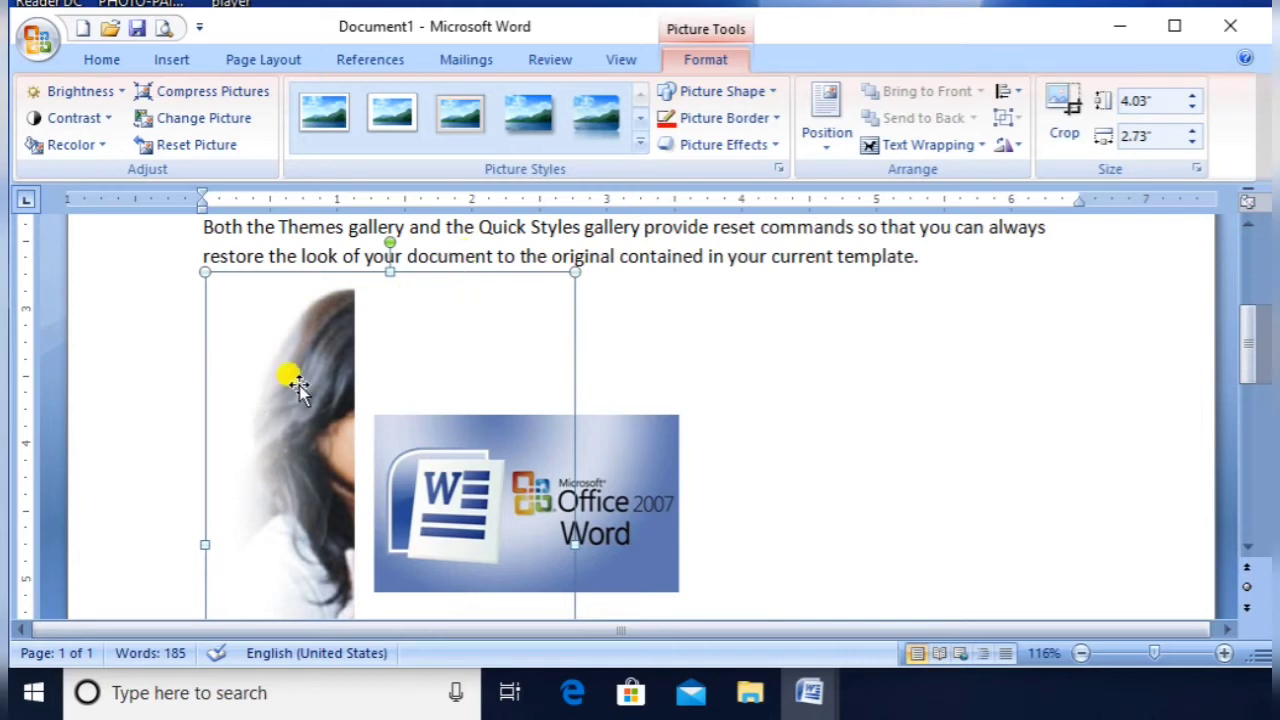
click(970, 148)
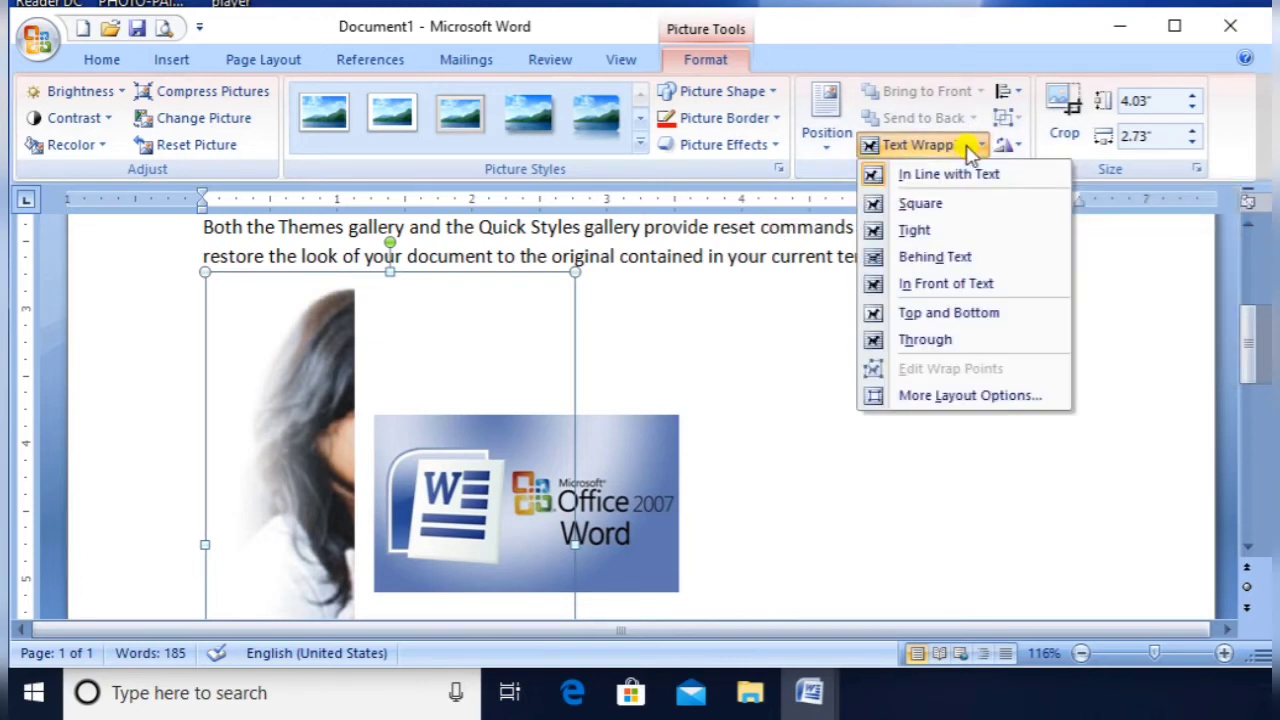
click(921, 207)
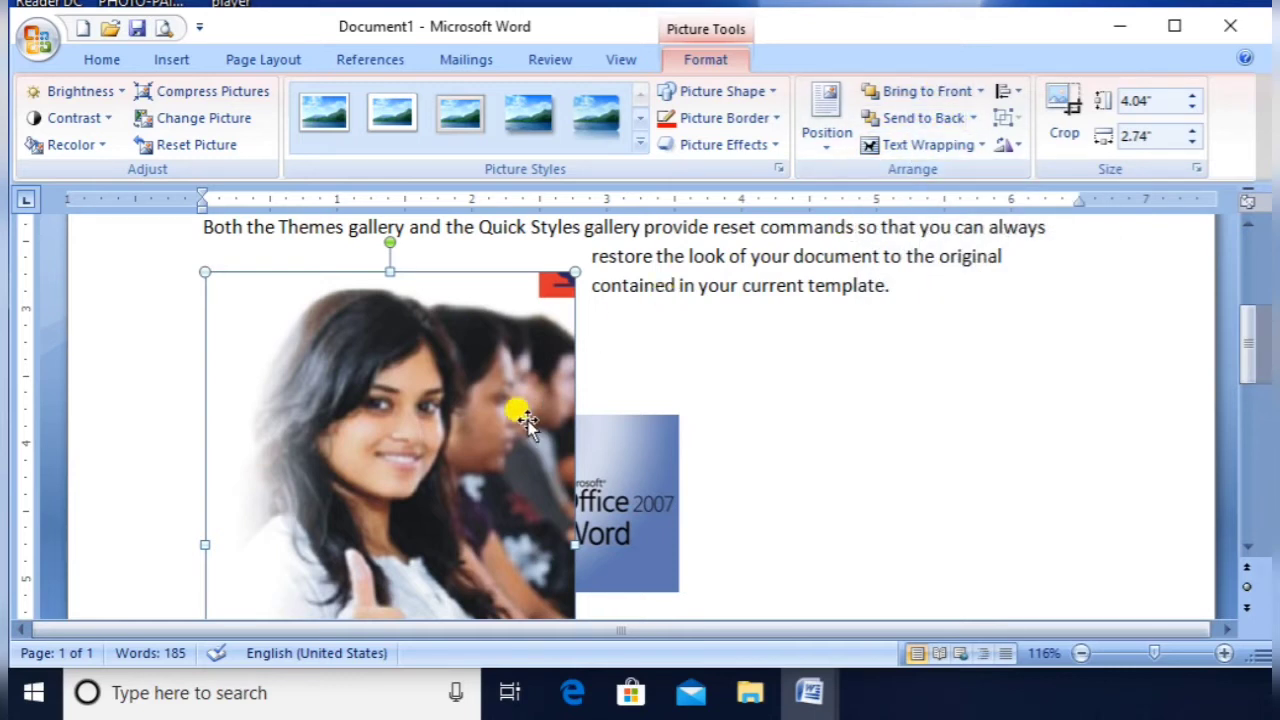
- Send the photo to the back, behind the Office Word logo, and bring it to the front again
click(945, 118)
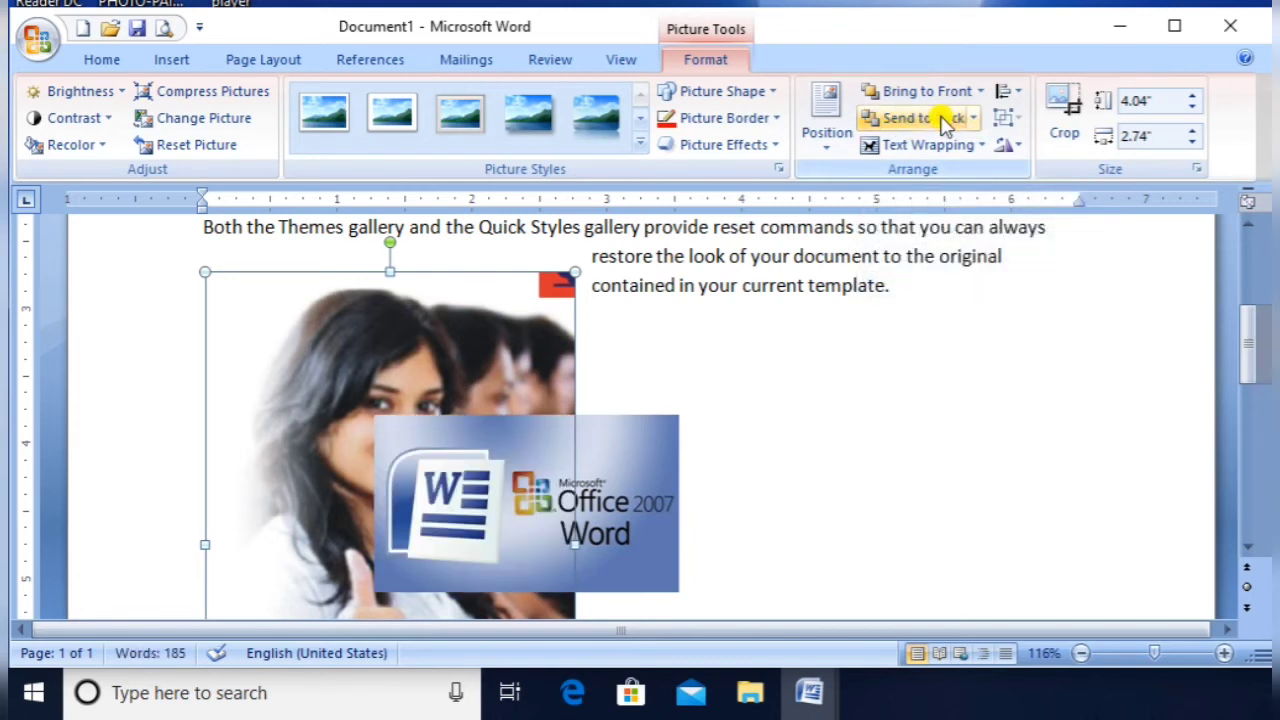
click(930, 93)
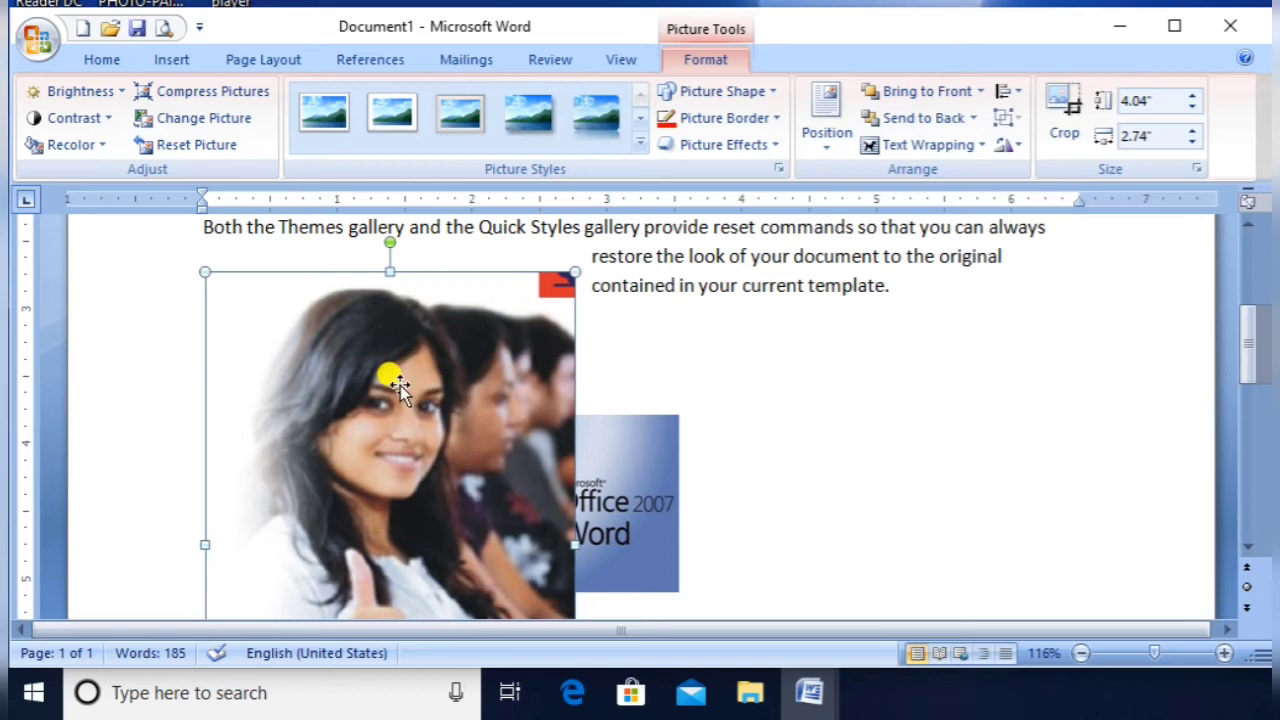
- Set the photo's brightness to -20% and its contrast to -20%
click(80, 93)
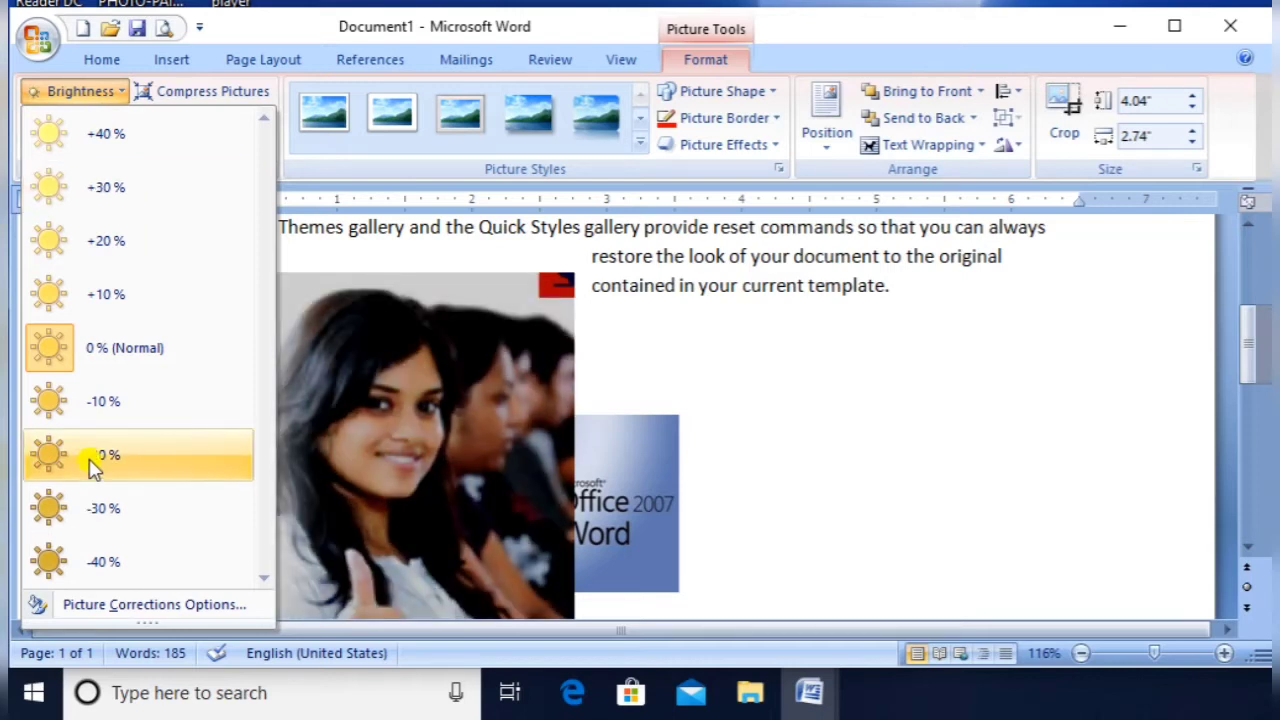
click(92, 466)
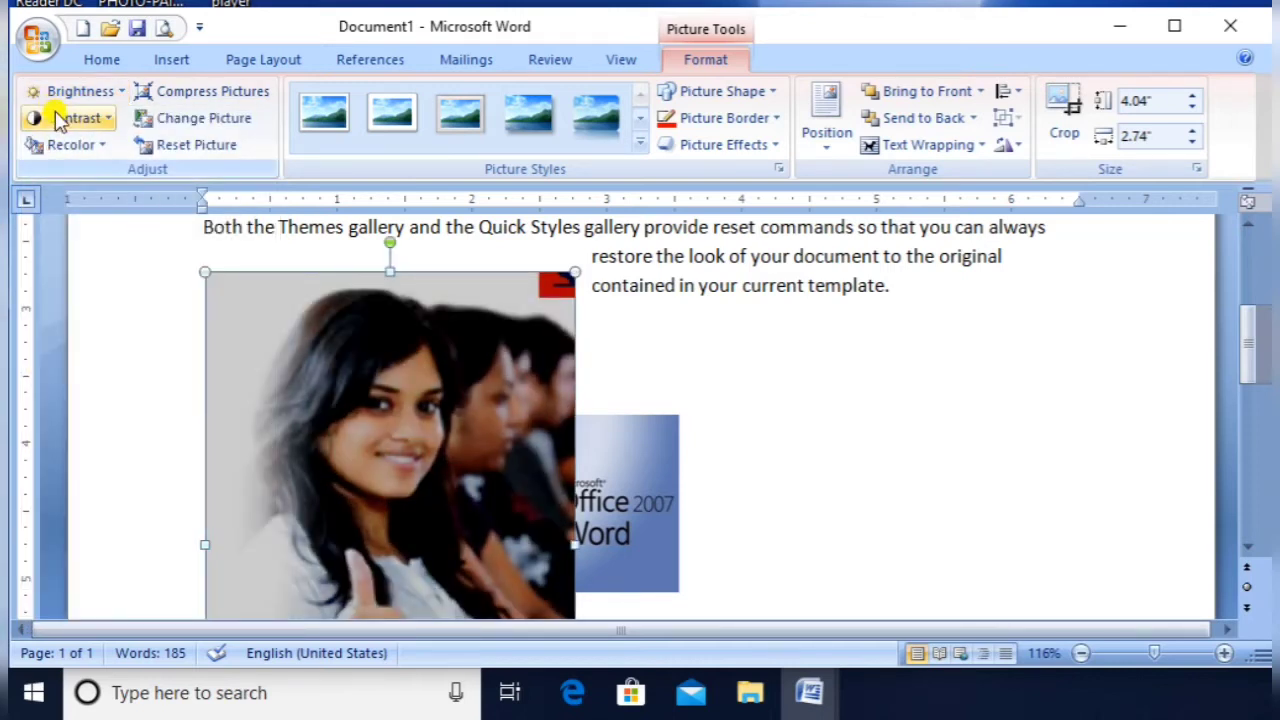
click(58, 116)
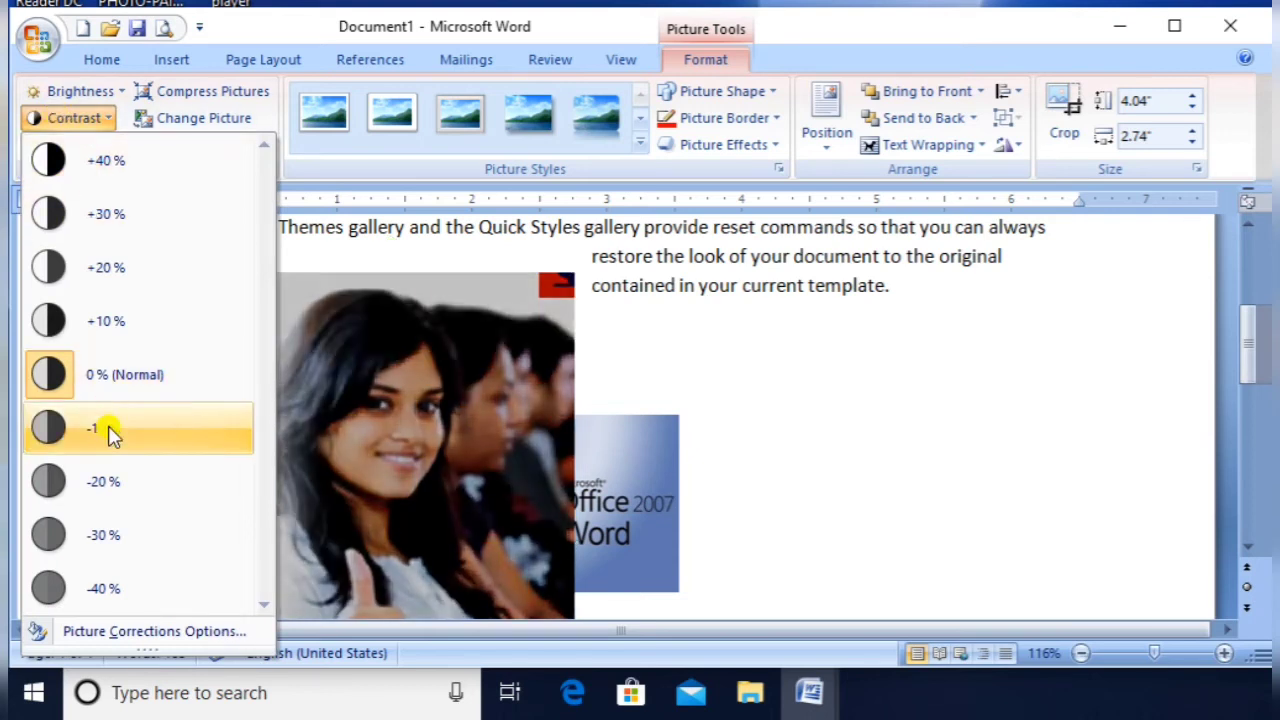
click(106, 478)
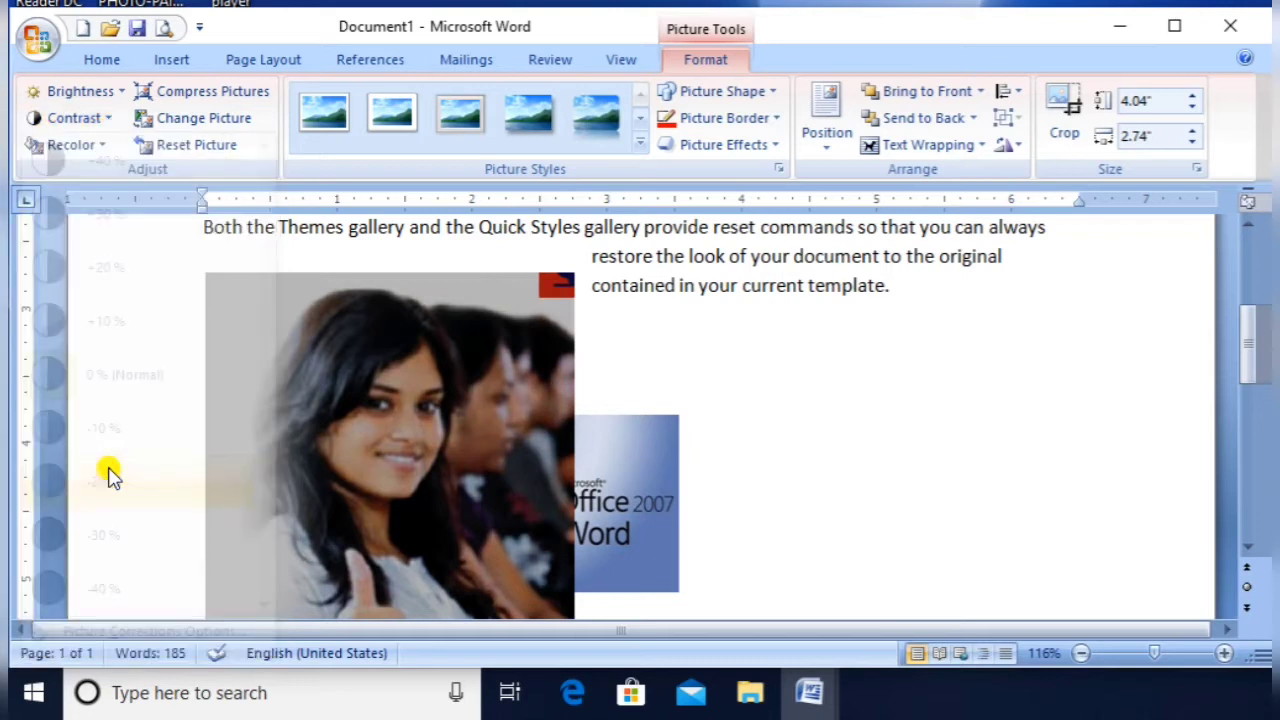
- Recolor the photo with the red dark variation, switching it to the green dark variation
click(89, 148)
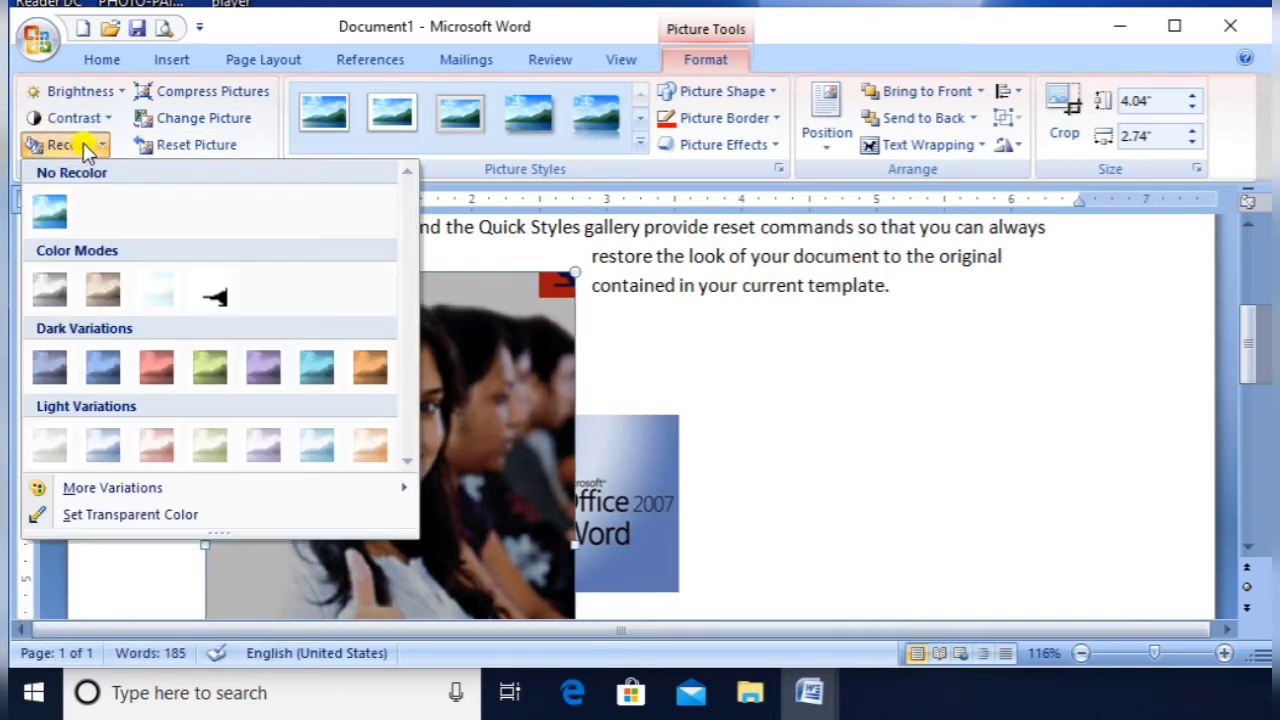
click(156, 368)
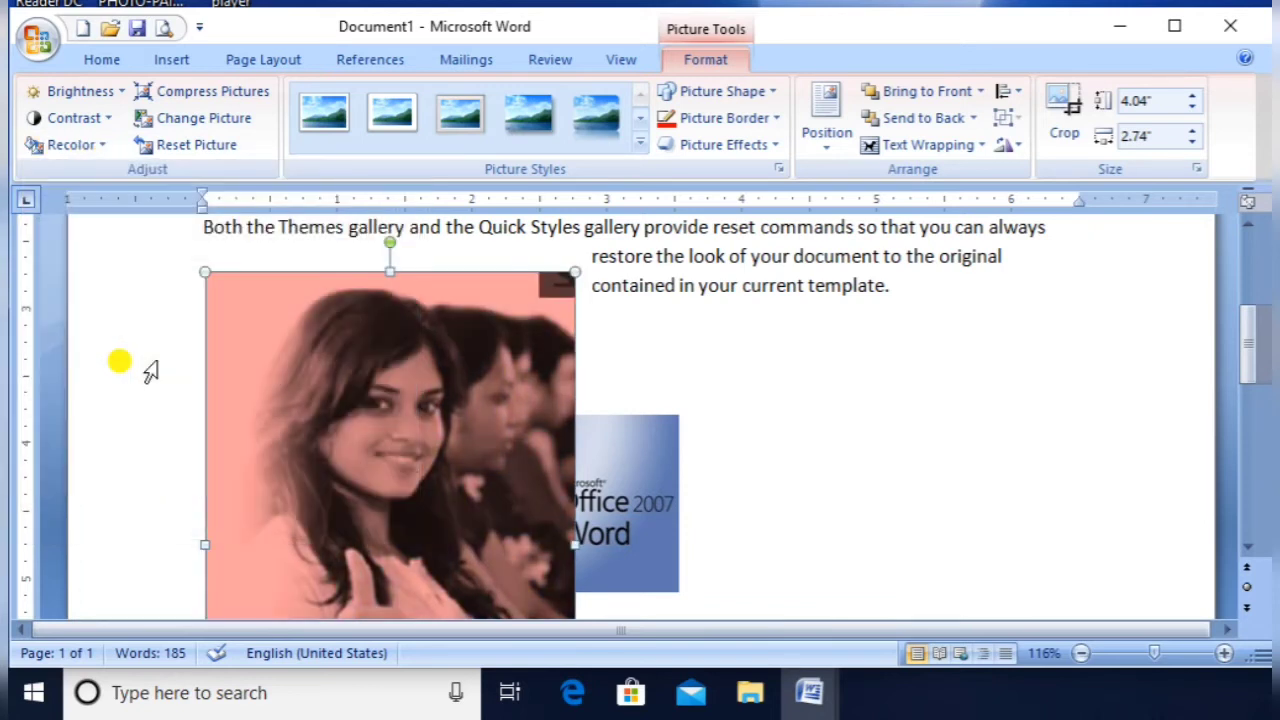
click(100, 160)
click(209, 366)
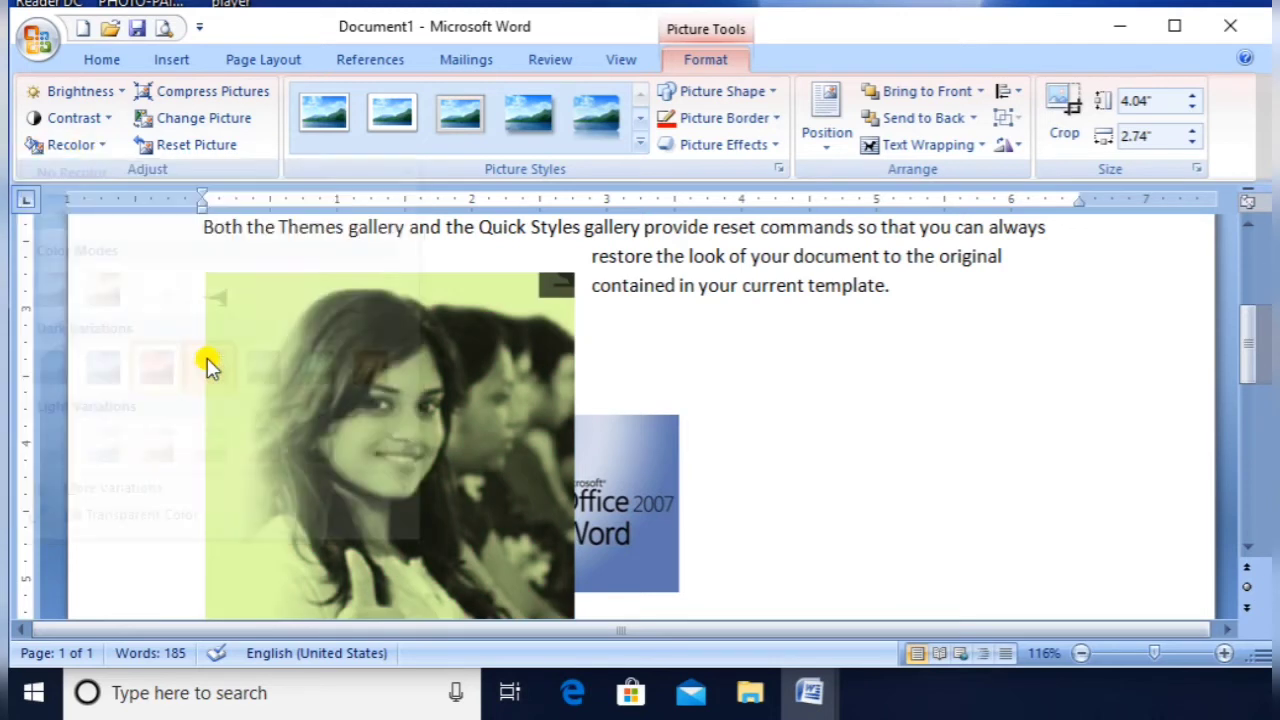
- Remove the green tint from the photo by applying No Recolor
click(195, 146)
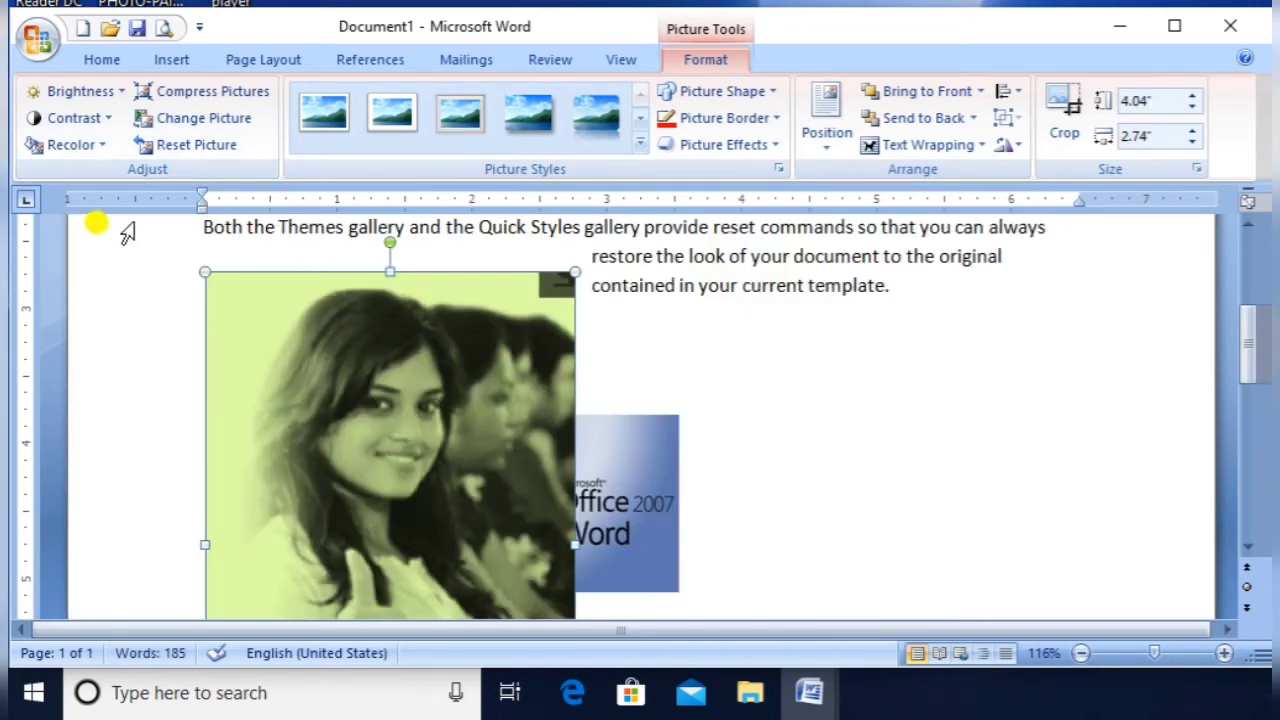
click(90, 147)
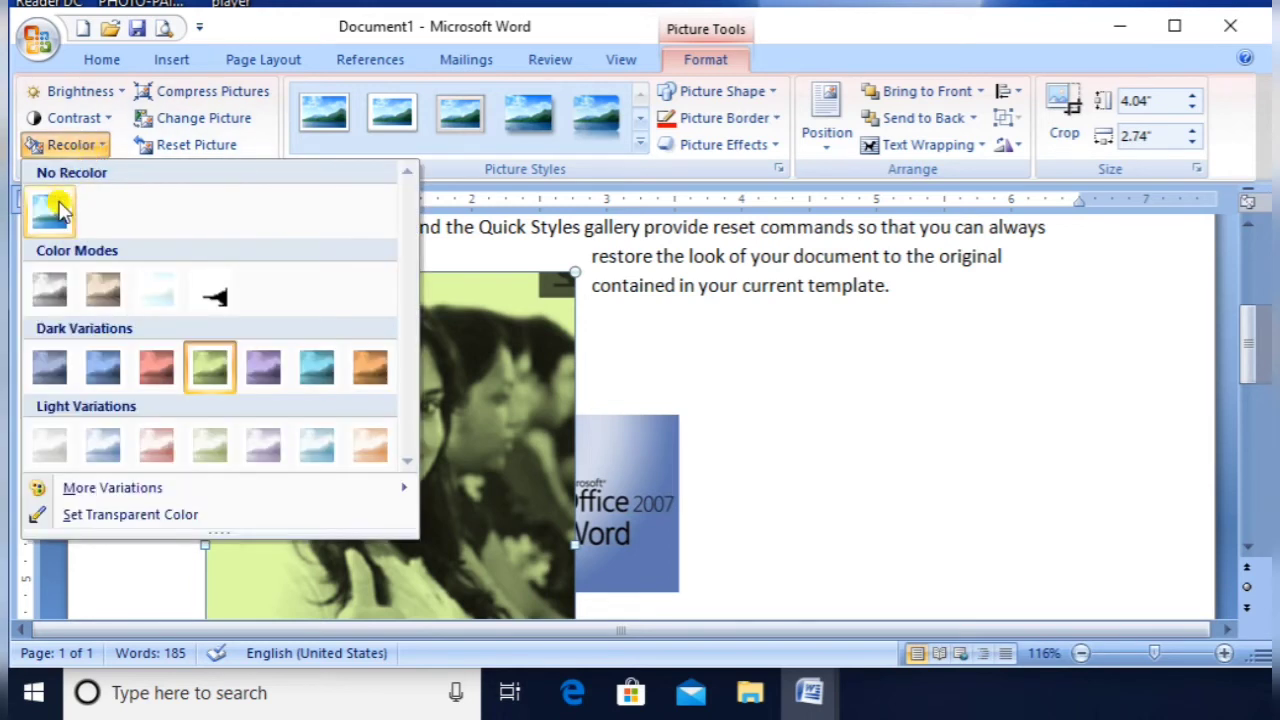
click(55, 210)
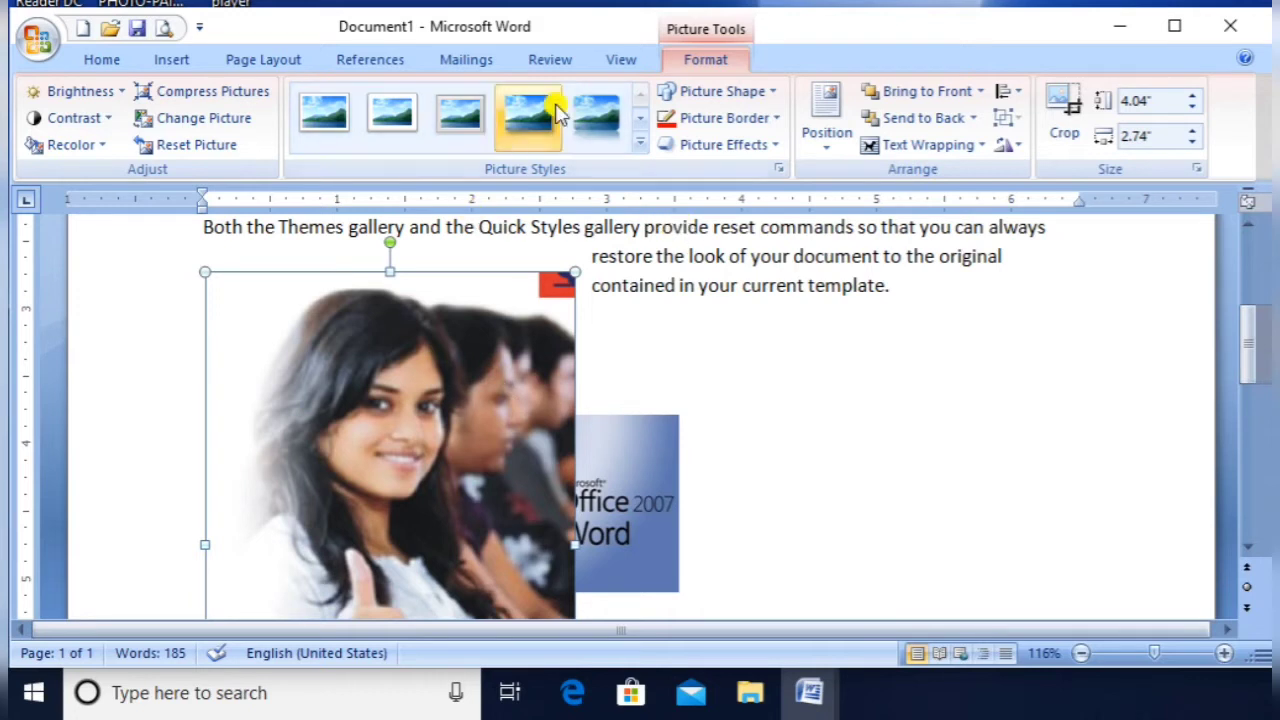
- Try the soft-edged picture style on the photo, and replace it with the frameless rectangle style that has a surrounding shadow
click(641, 146)
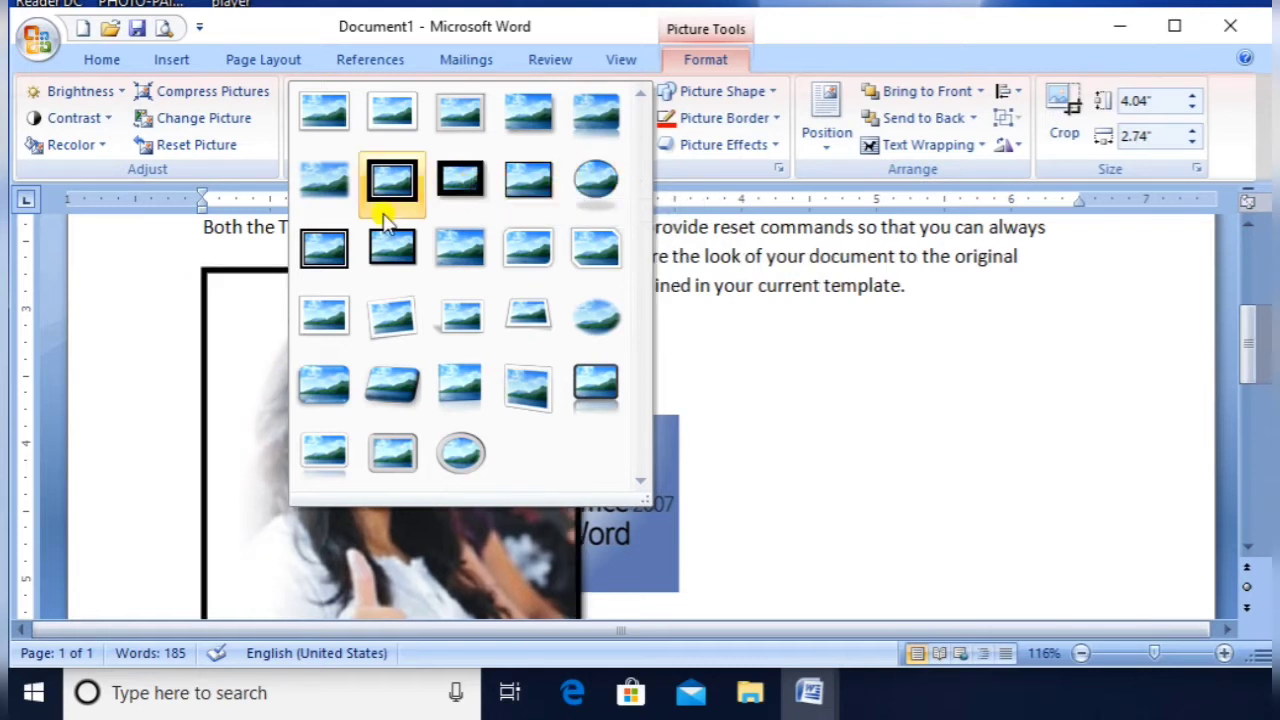
click(312, 184)
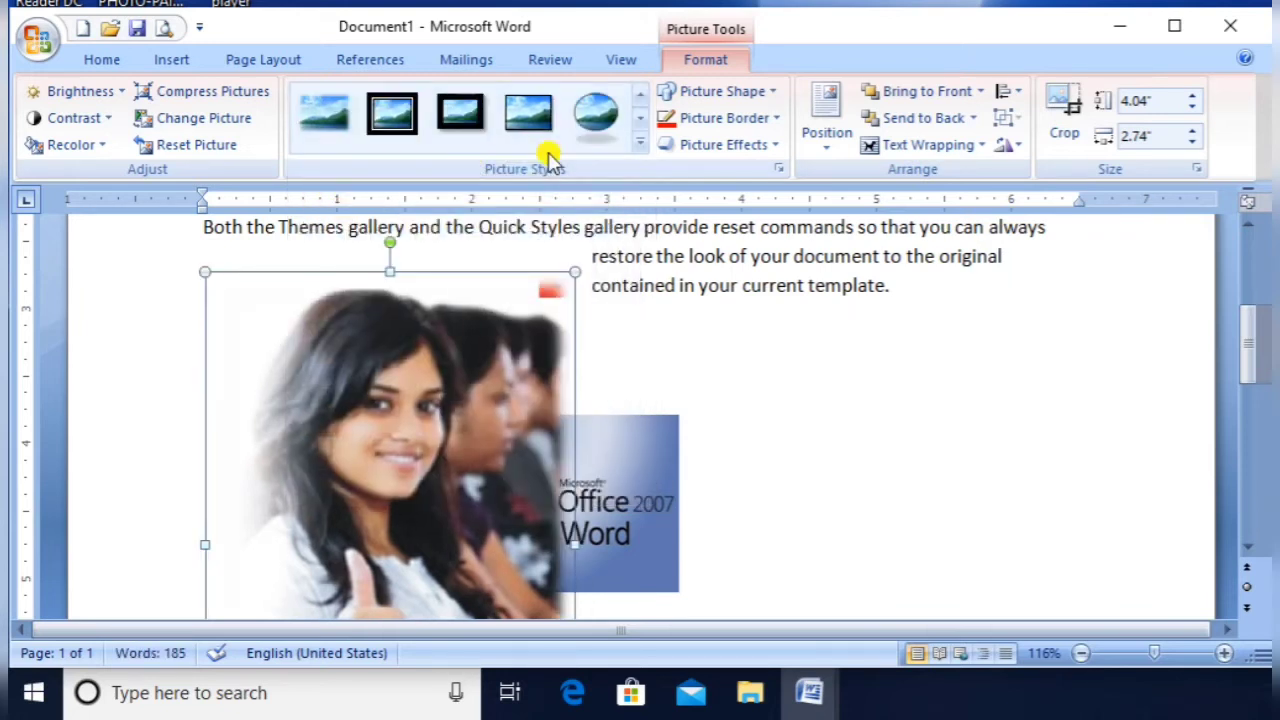
click(642, 145)
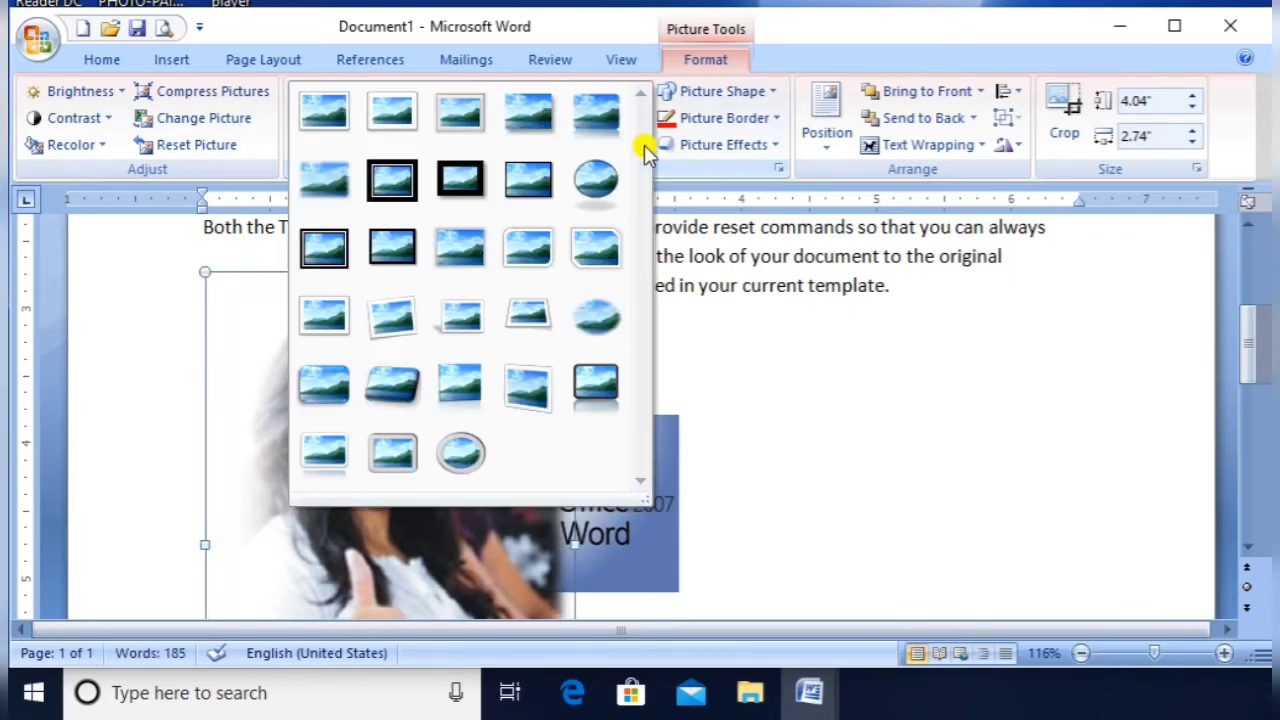
click(470, 260)
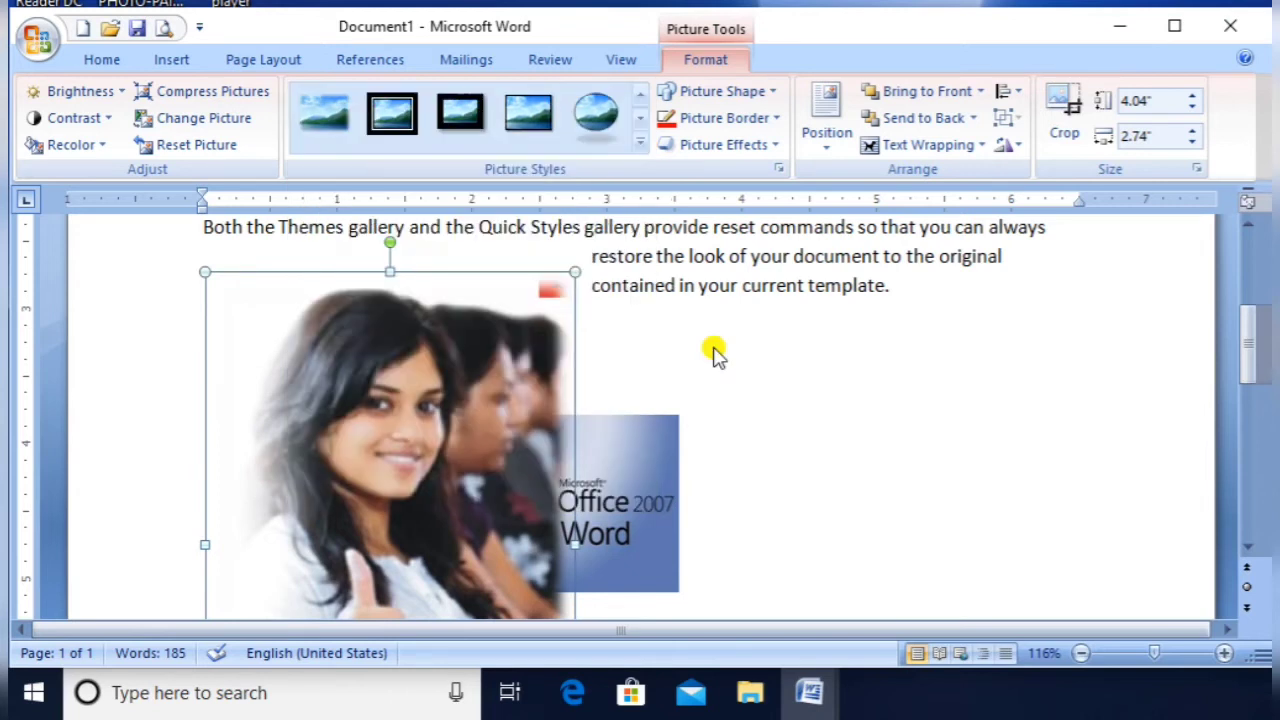
- Bring the Office Word logo in front of the photo and, after trying a double black frame, apply the frameless shadowed rectangle style
click(634, 458)
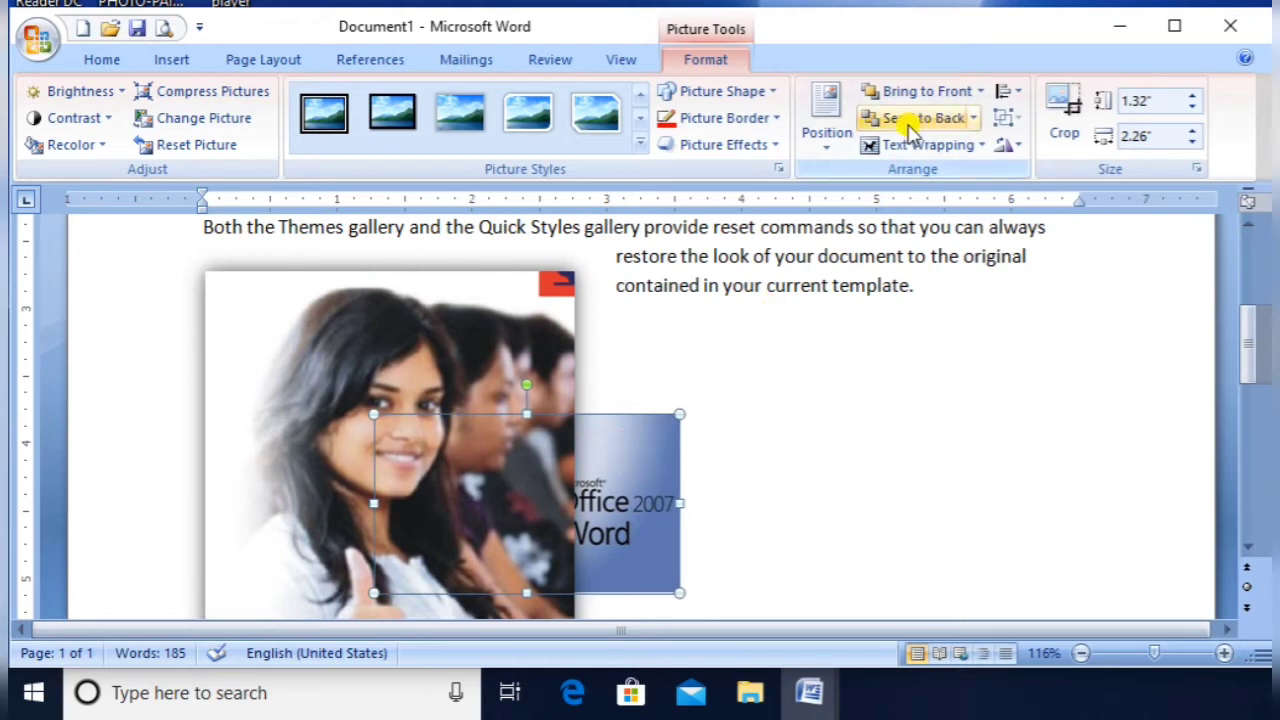
click(940, 92)
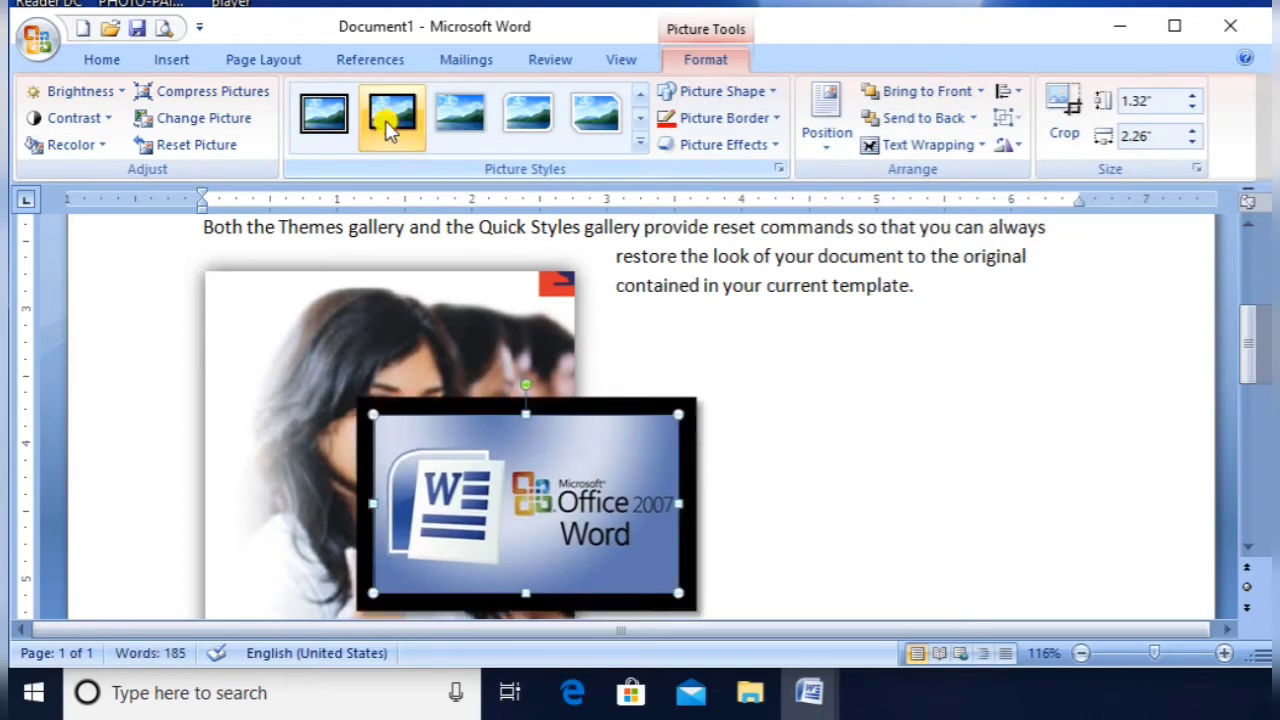
click(308, 118)
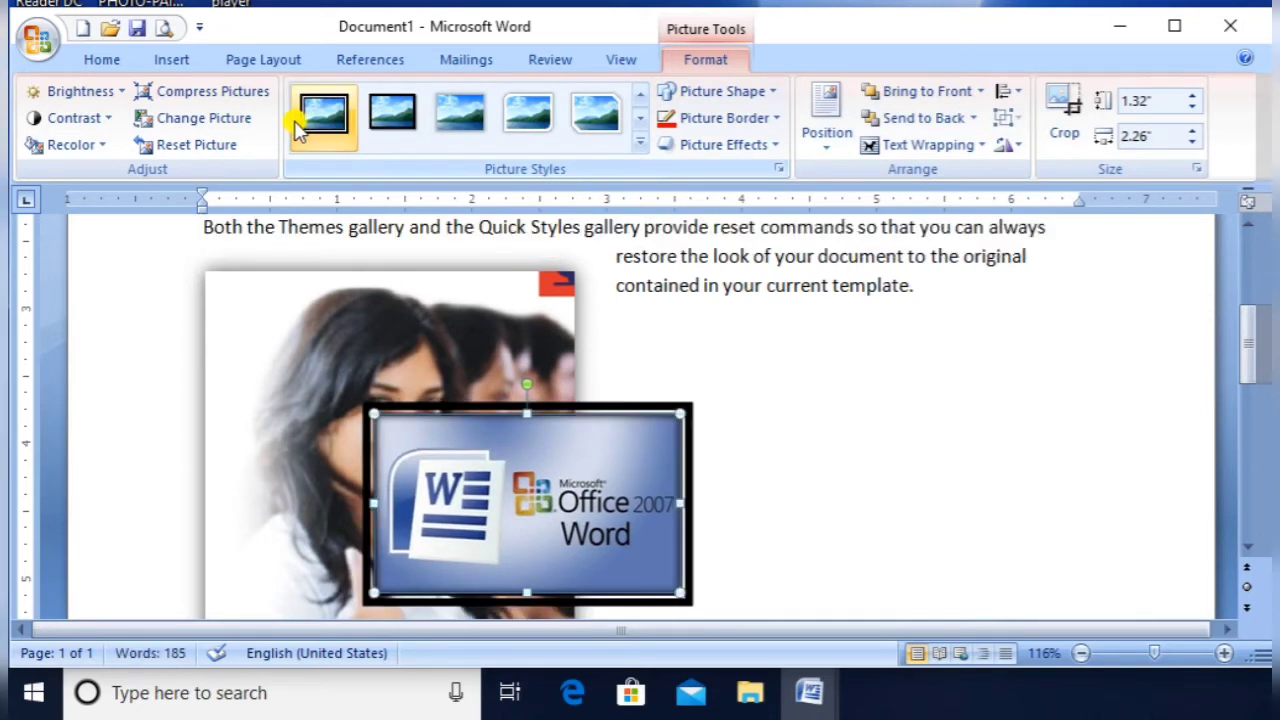
click(457, 115)
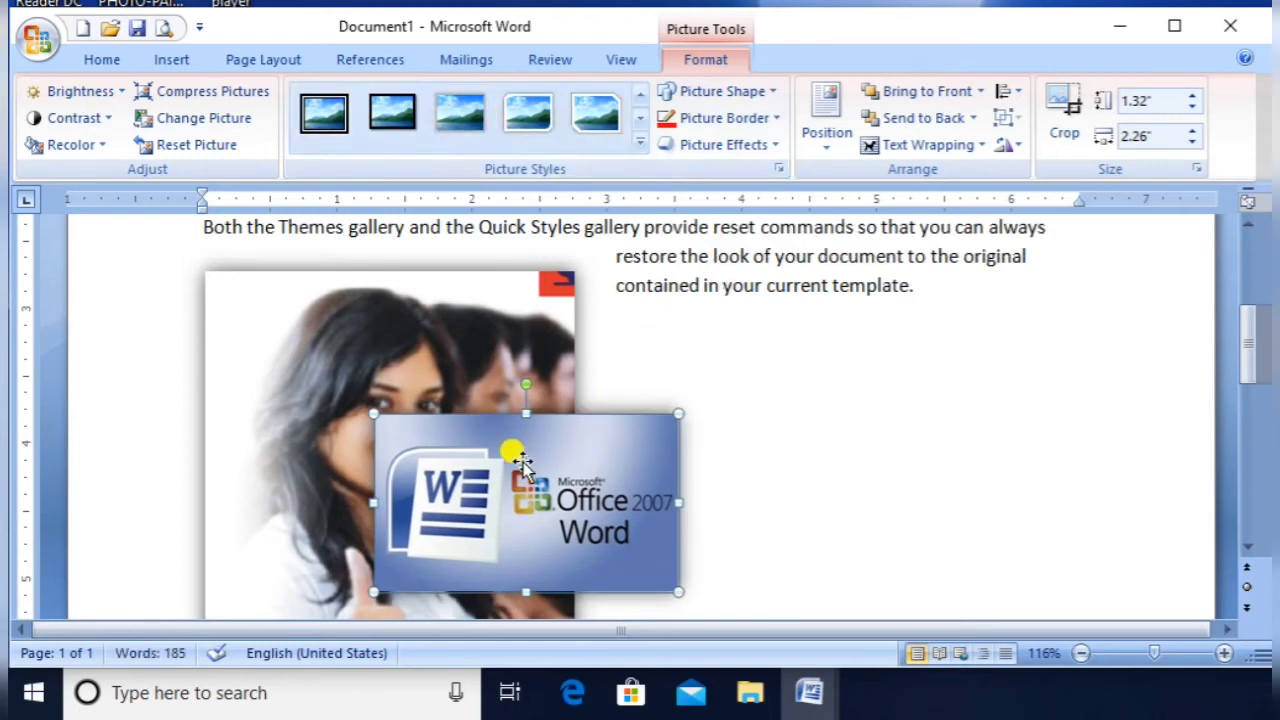
- Move the Office Word logo over the middle of the photo and apply the soft-edged rectangle picture style to it
drag(518, 458, 388, 414)
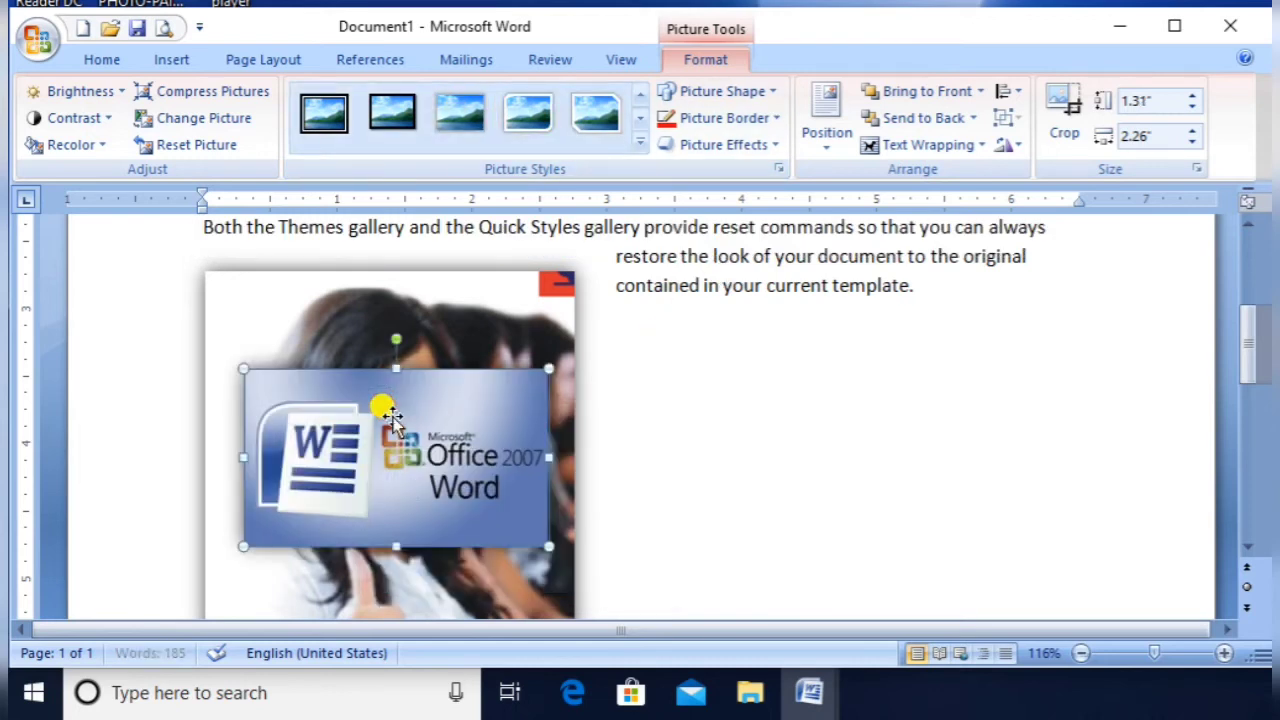
click(640, 142)
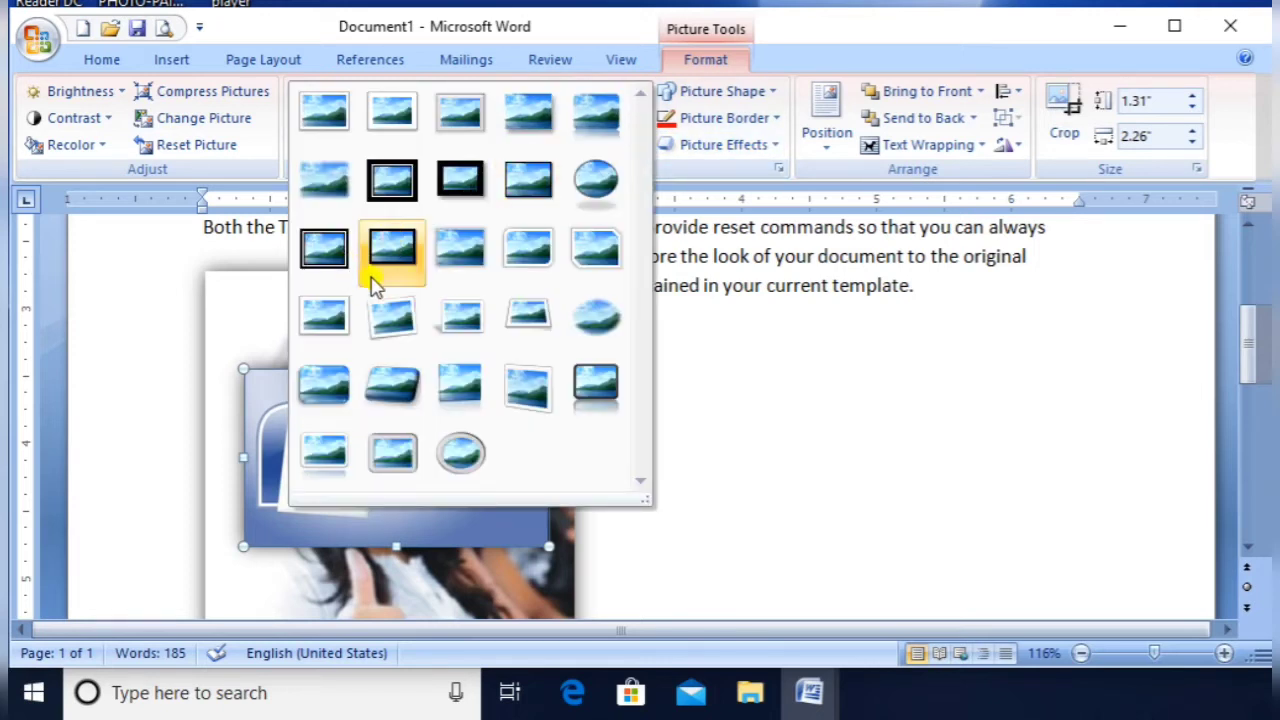
click(332, 186)
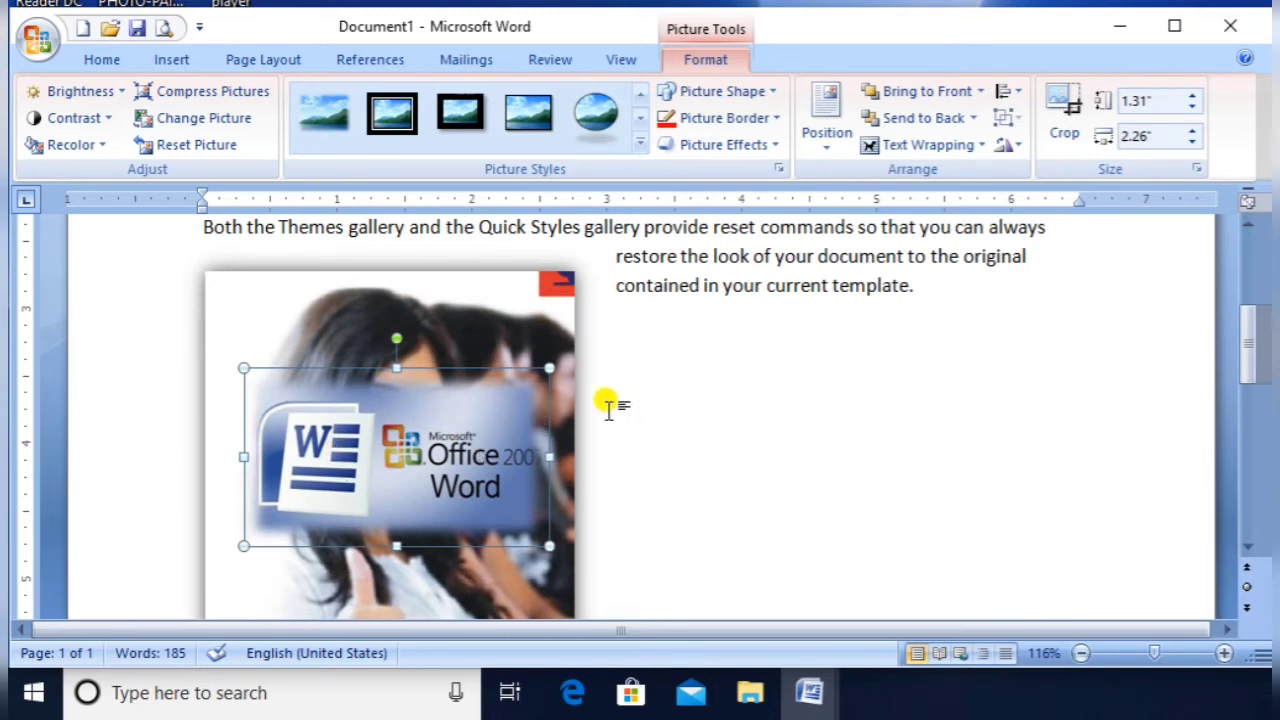
click(557, 334)
click(378, 462)
click(640, 144)
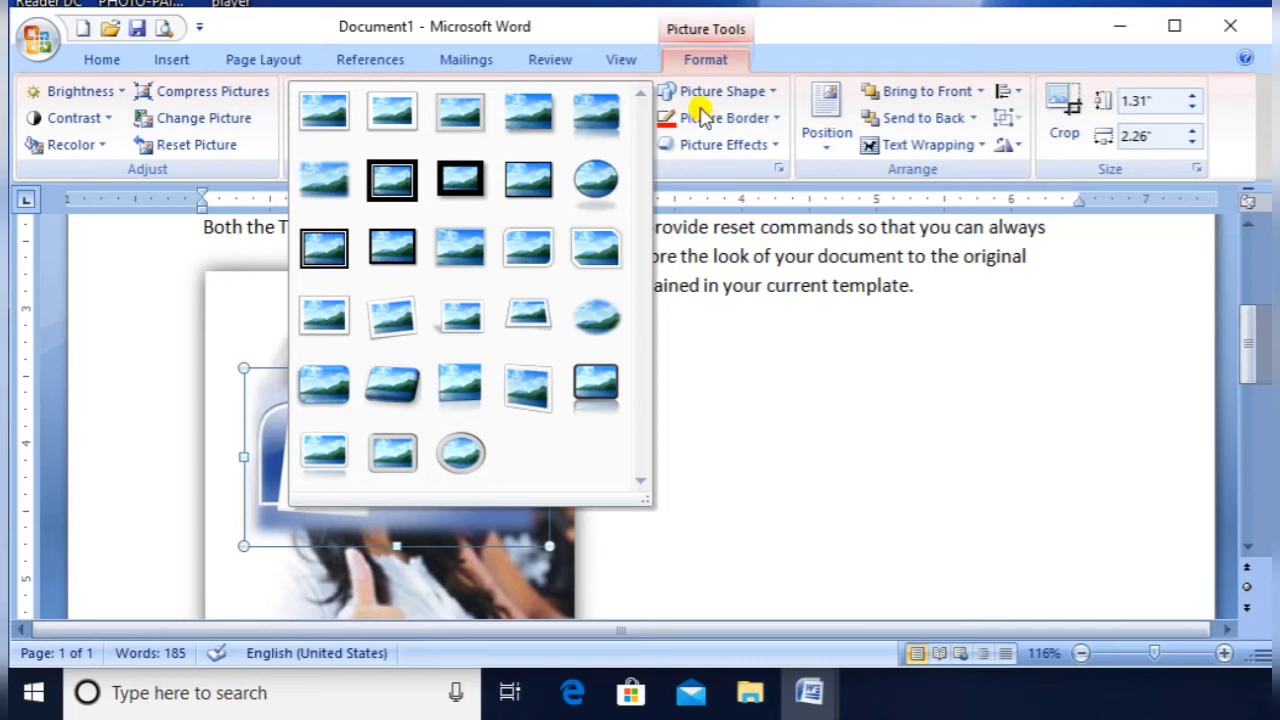
click(730, 100)
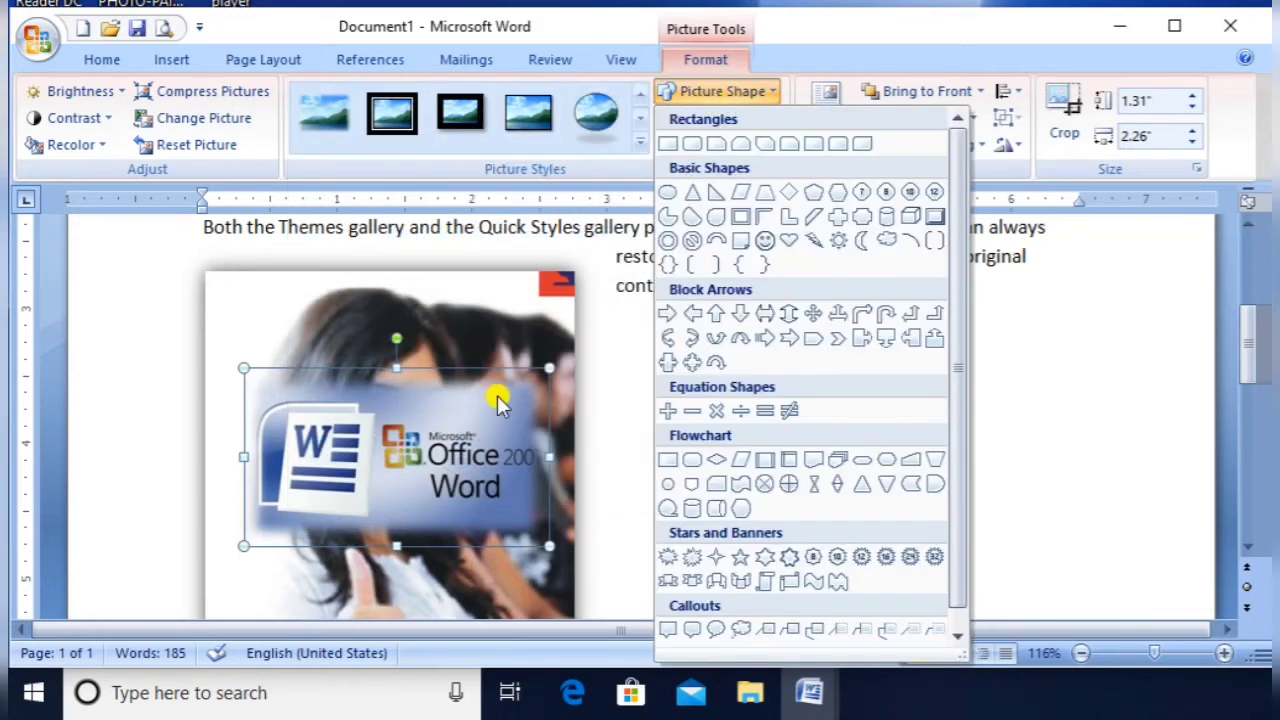
- Move the Office Word logo off the photo into the blank area beside it, below the paragraph text
click(486, 408)
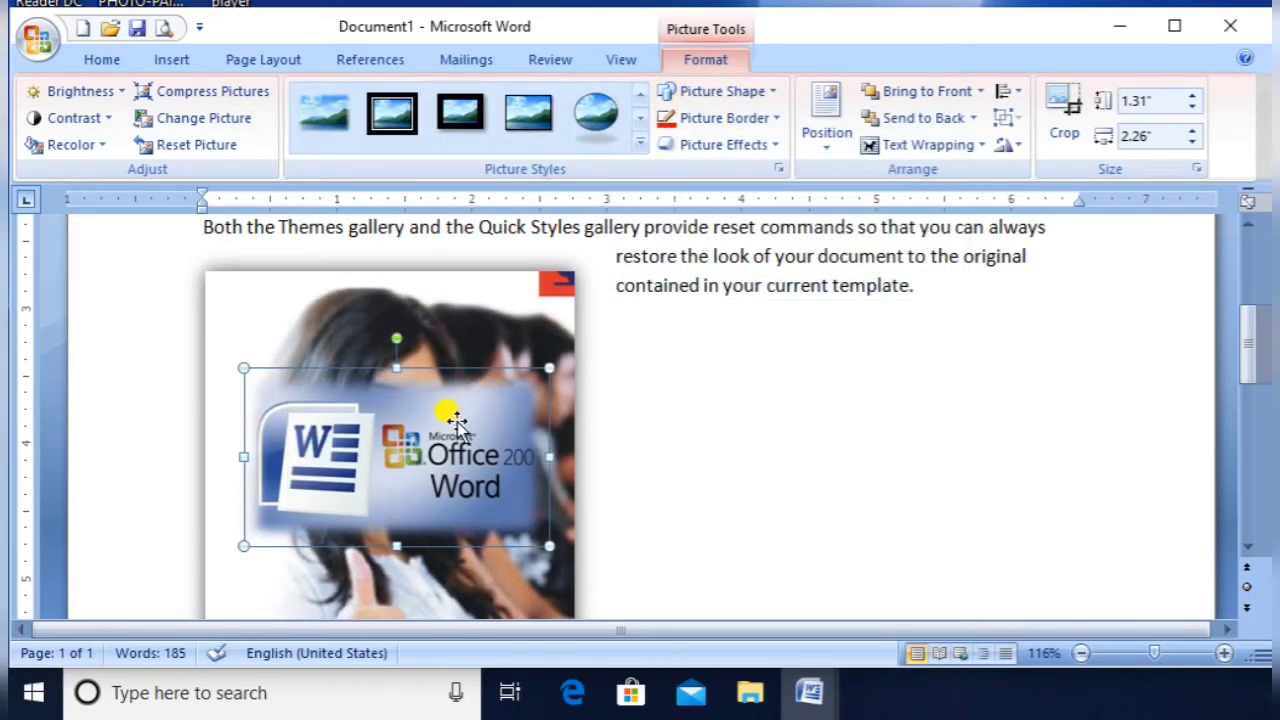
drag(450, 420, 929, 403)
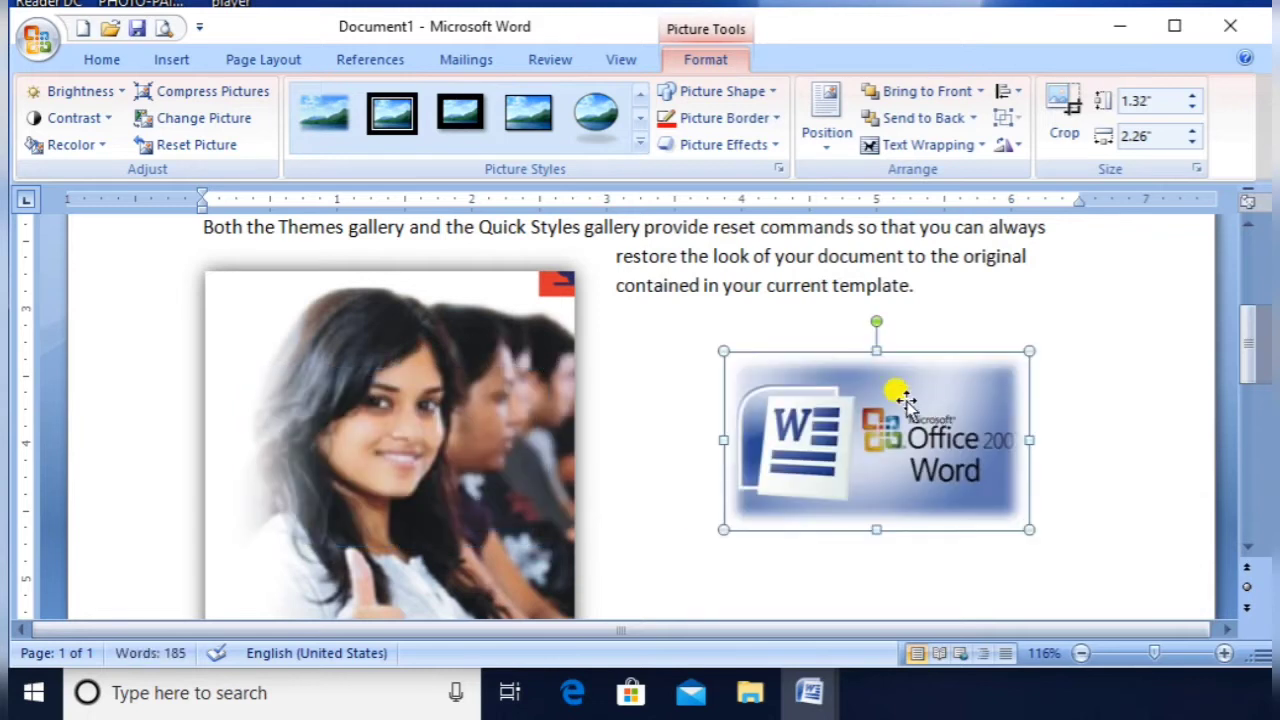
- Change the photo's picture shape to an oval
click(355, 480)
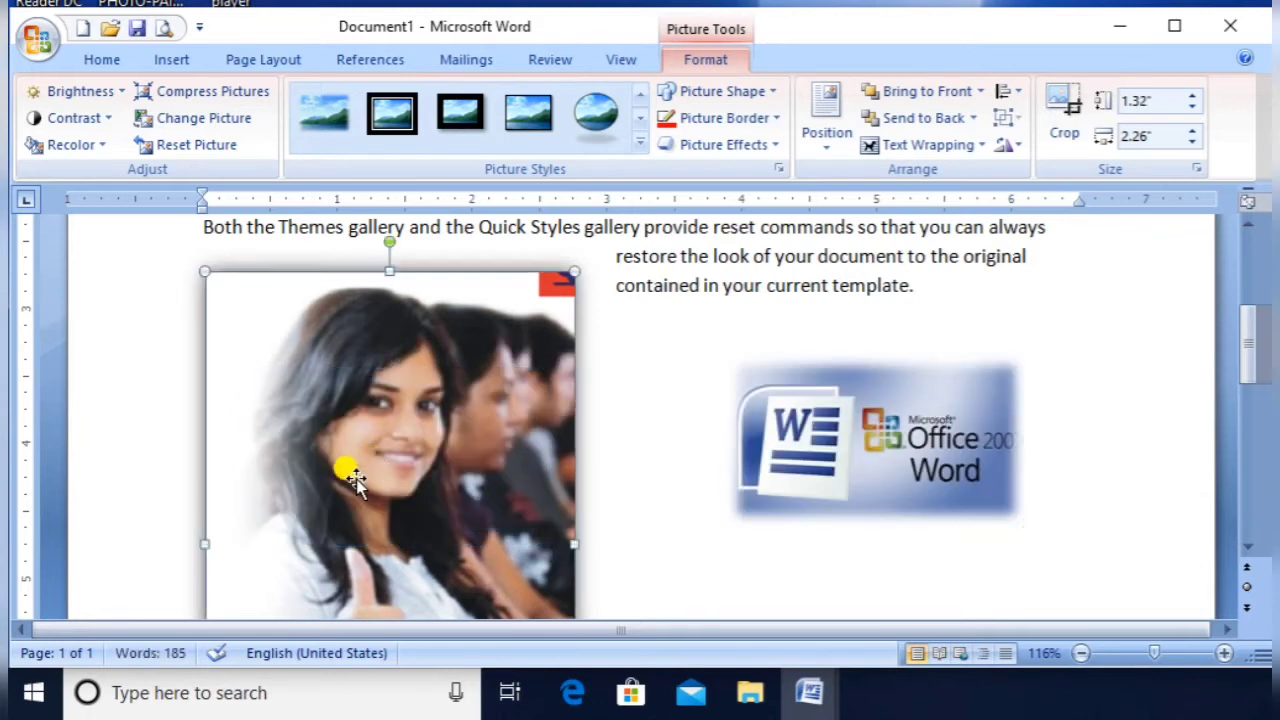
click(757, 92)
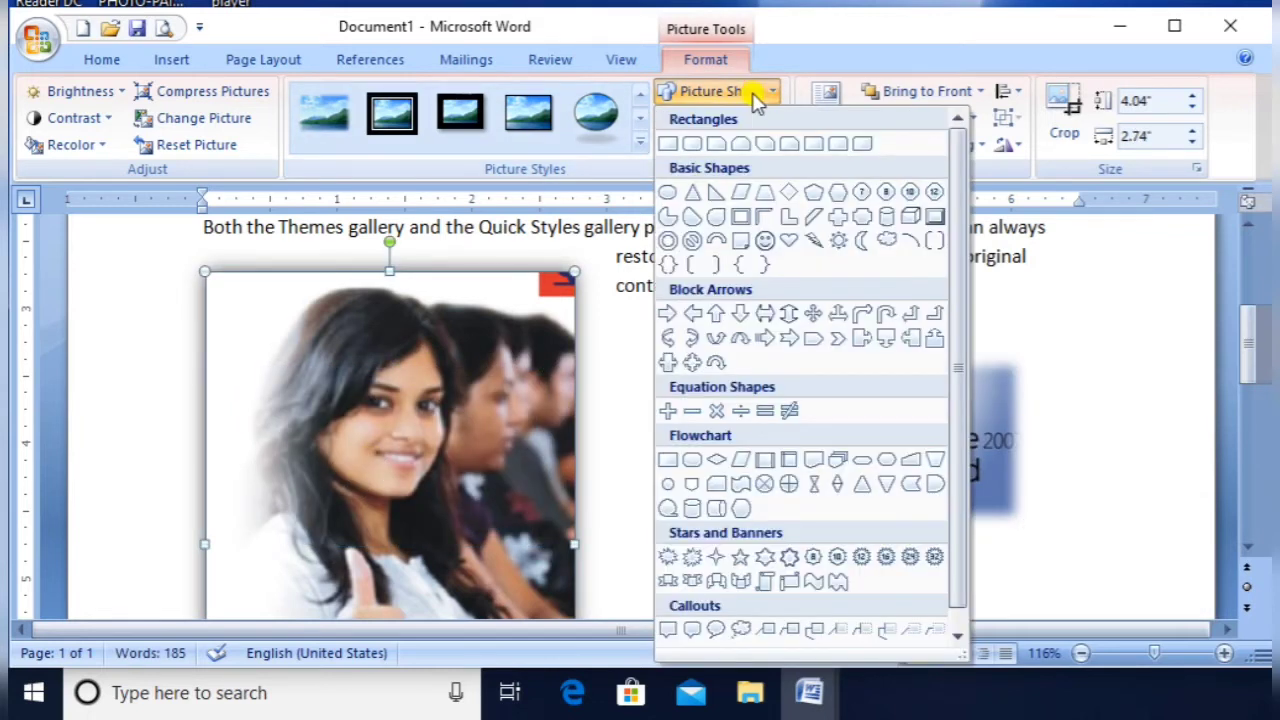
click(668, 193)
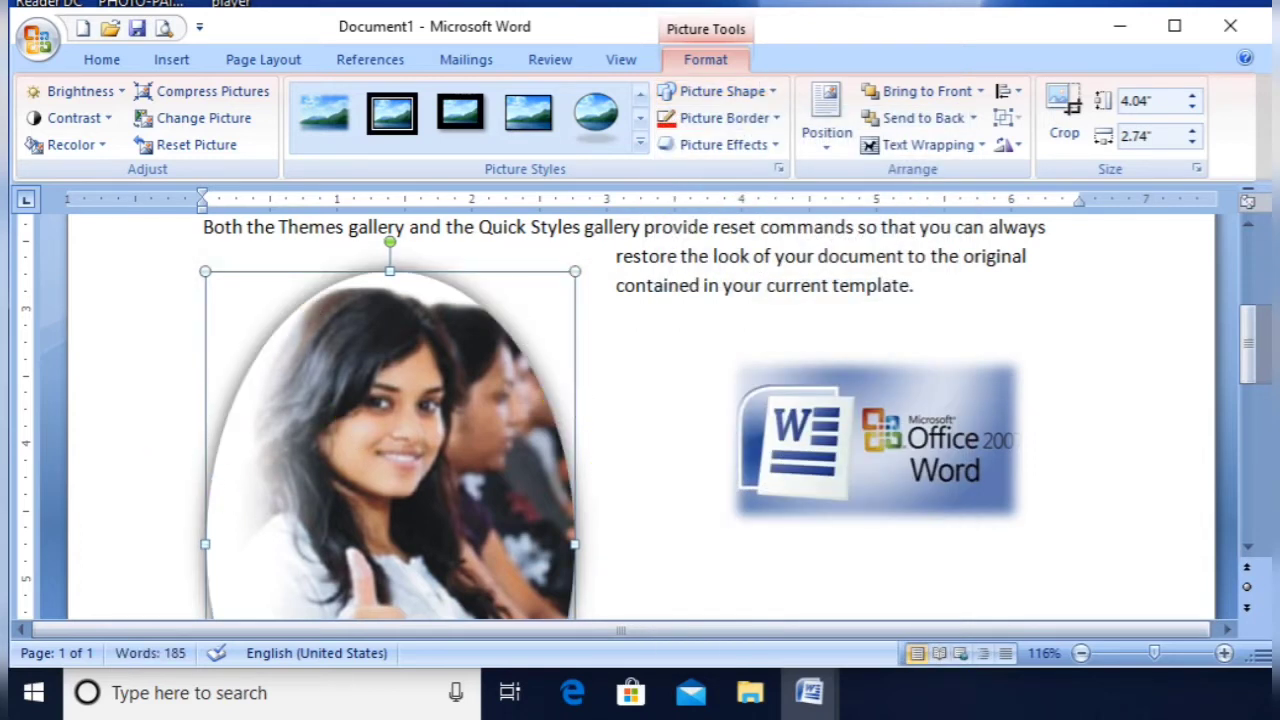
- Shorten the photo from its lower edge to a height of about 2.39", making it nearly circular
click(1250, 550)
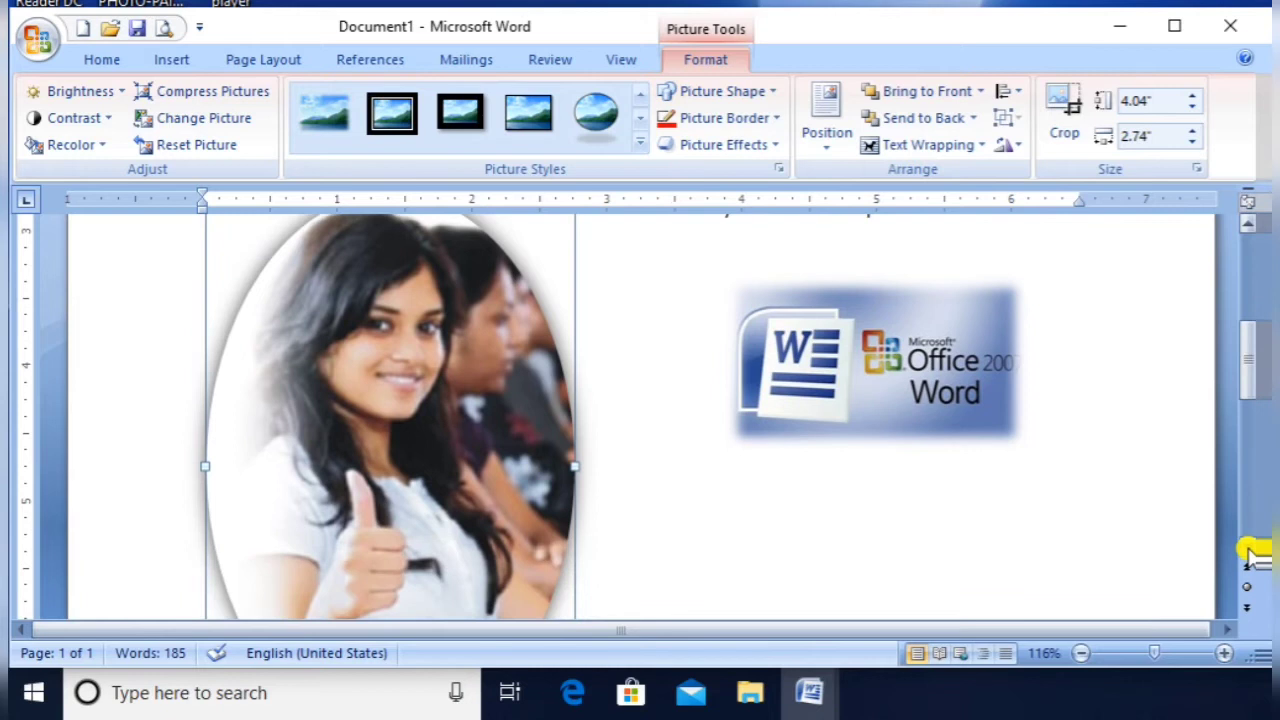
scroll(1250, 555, down, 2)
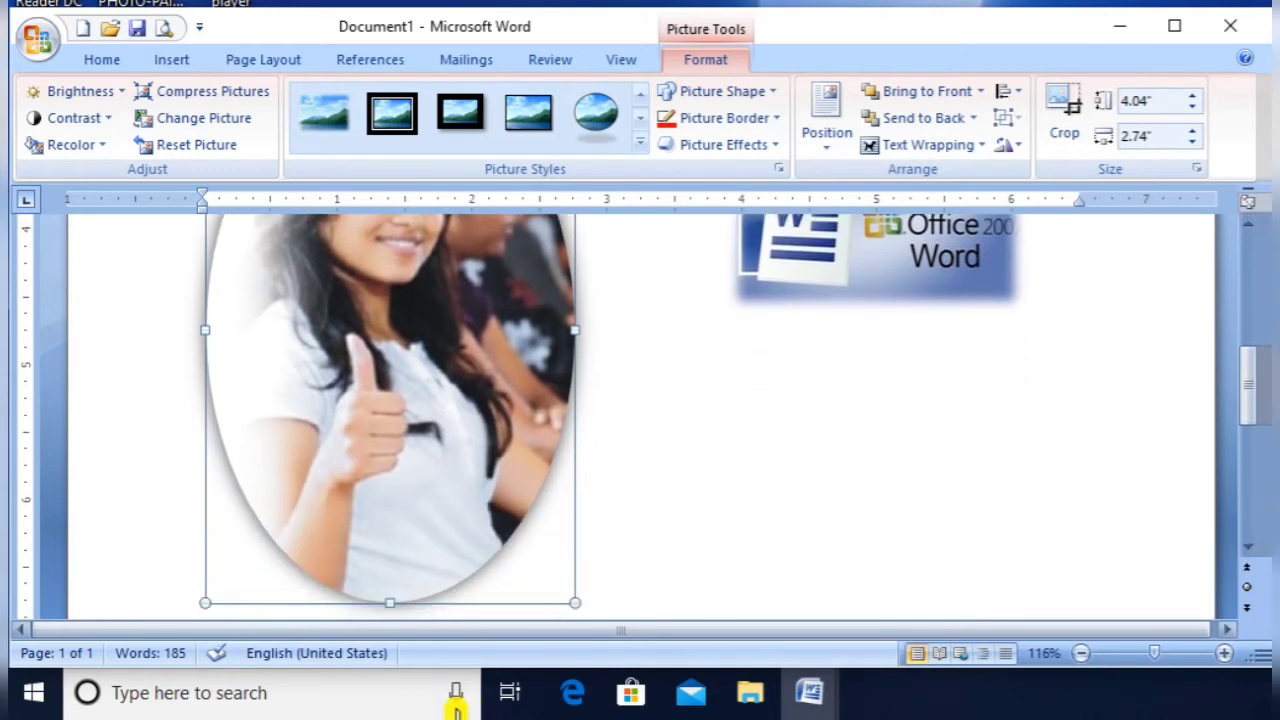
drag(388, 600, 396, 378)
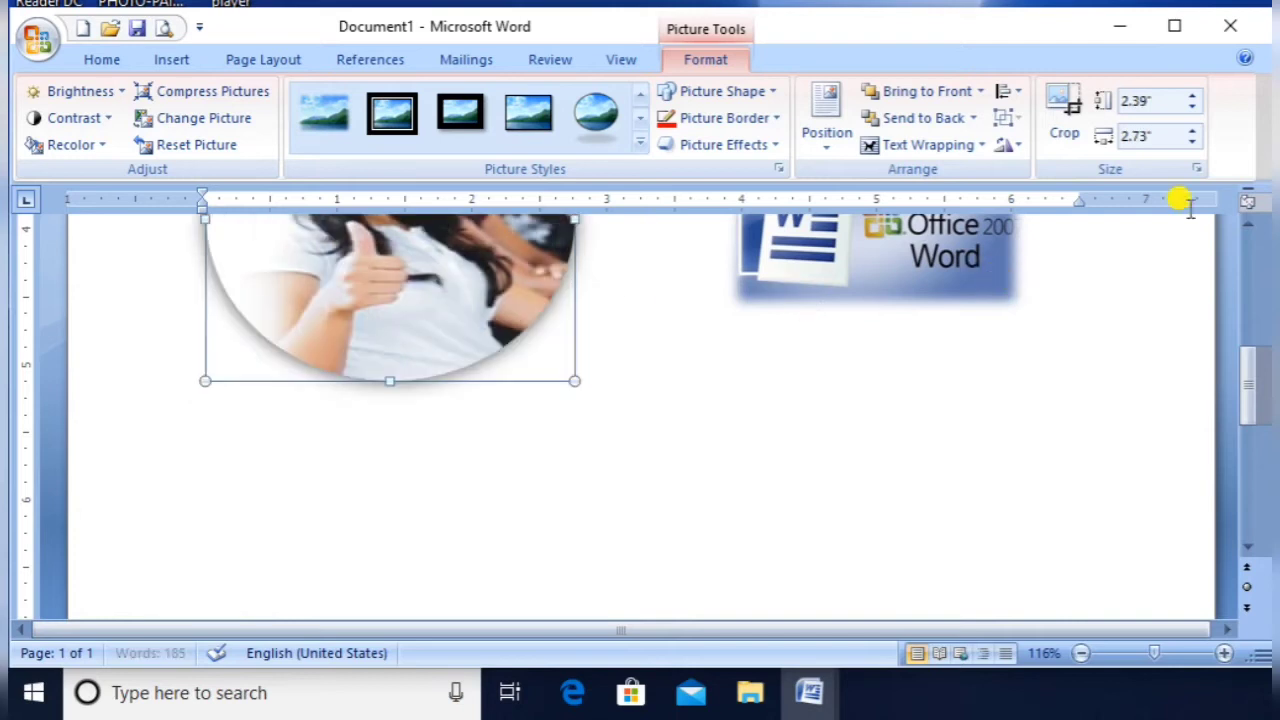
scroll(1255, 225, up, 3)
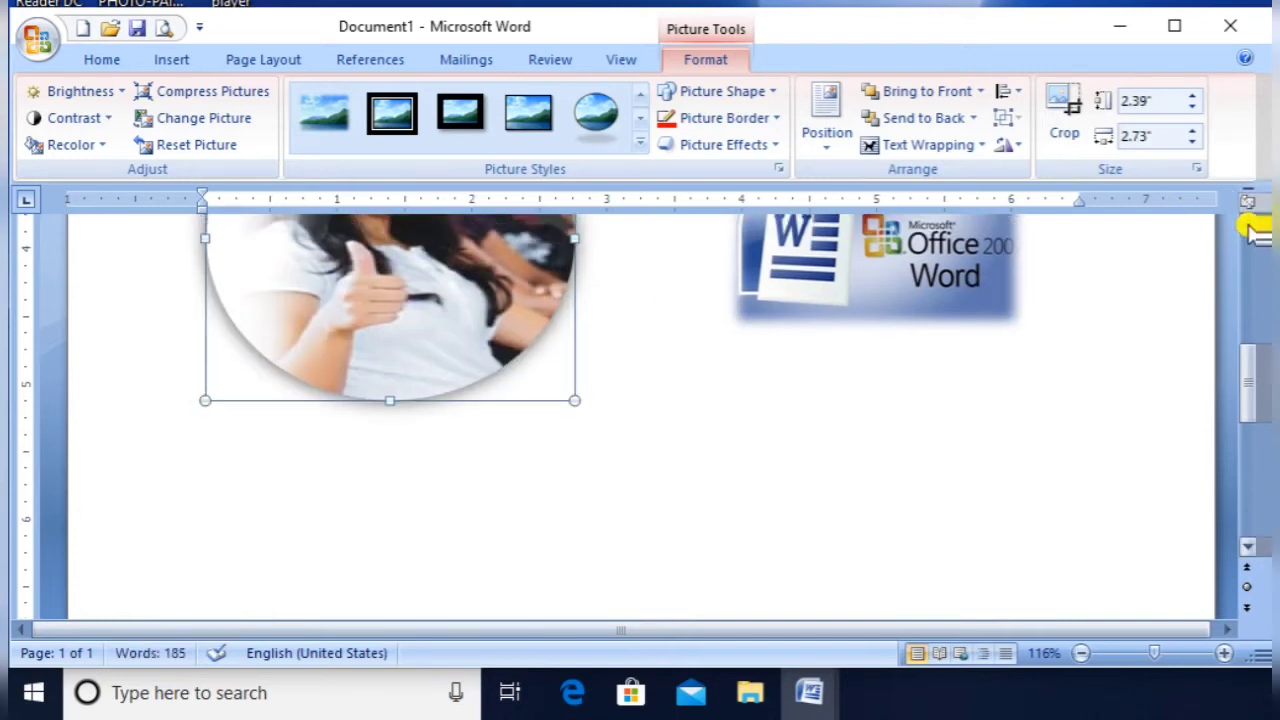
scroll(1255, 228, up, 2)
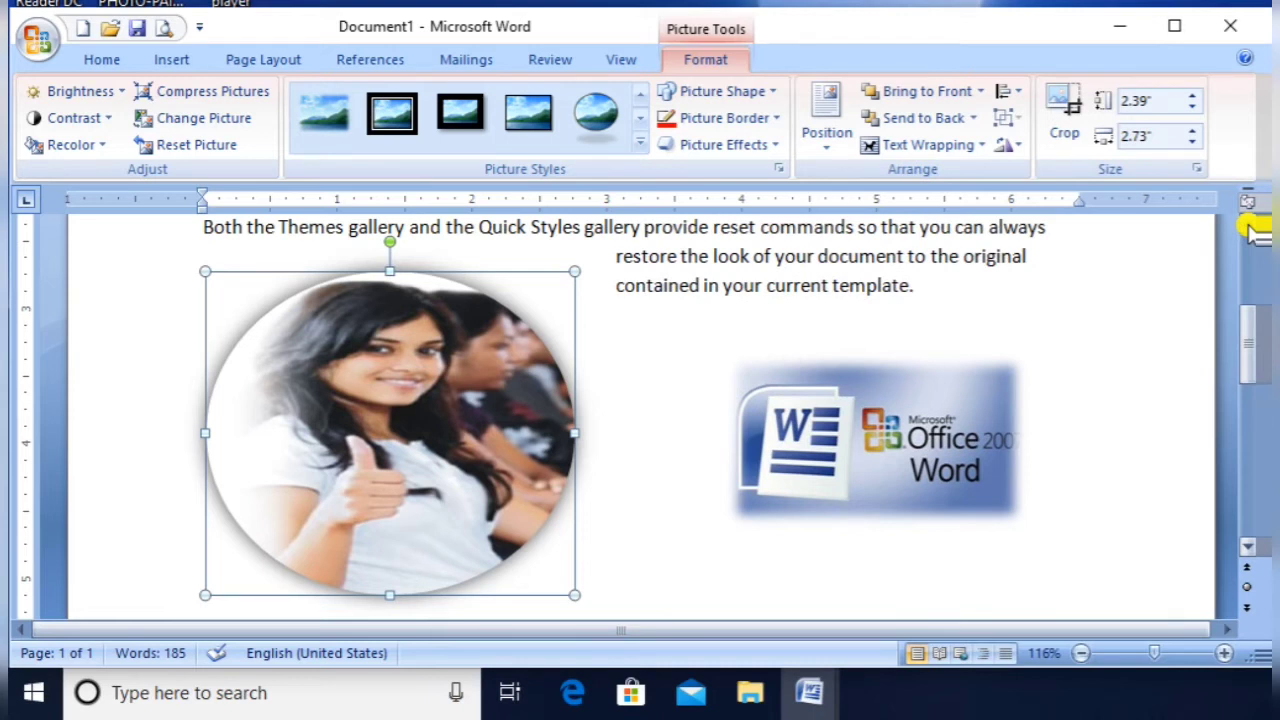
- Give the oval photo a dark tan picture border from the theme colors
click(768, 95)
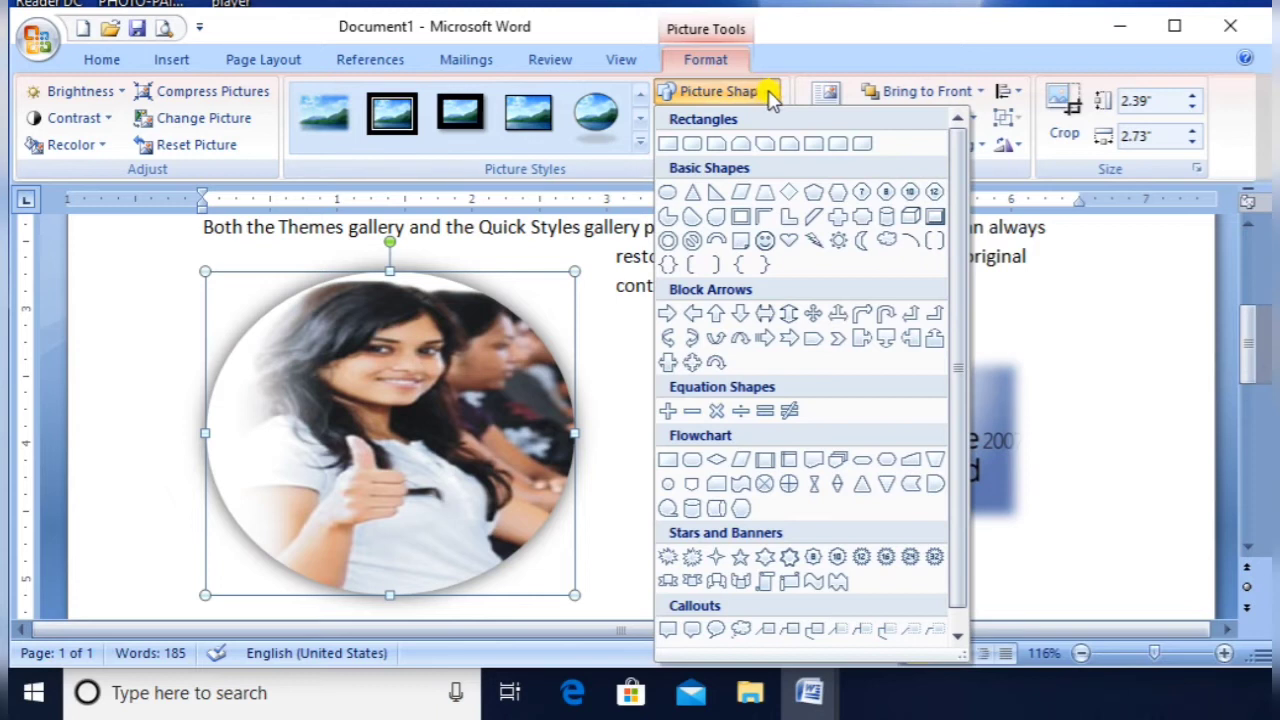
click(555, 198)
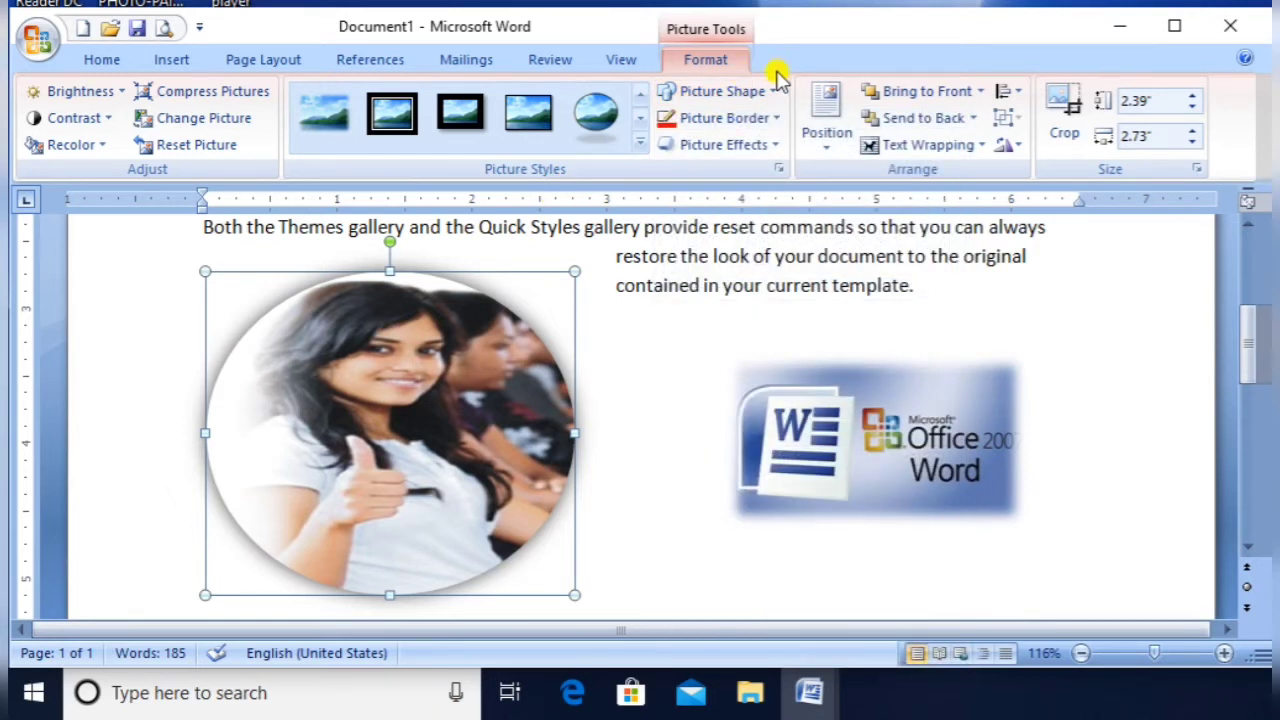
click(775, 122)
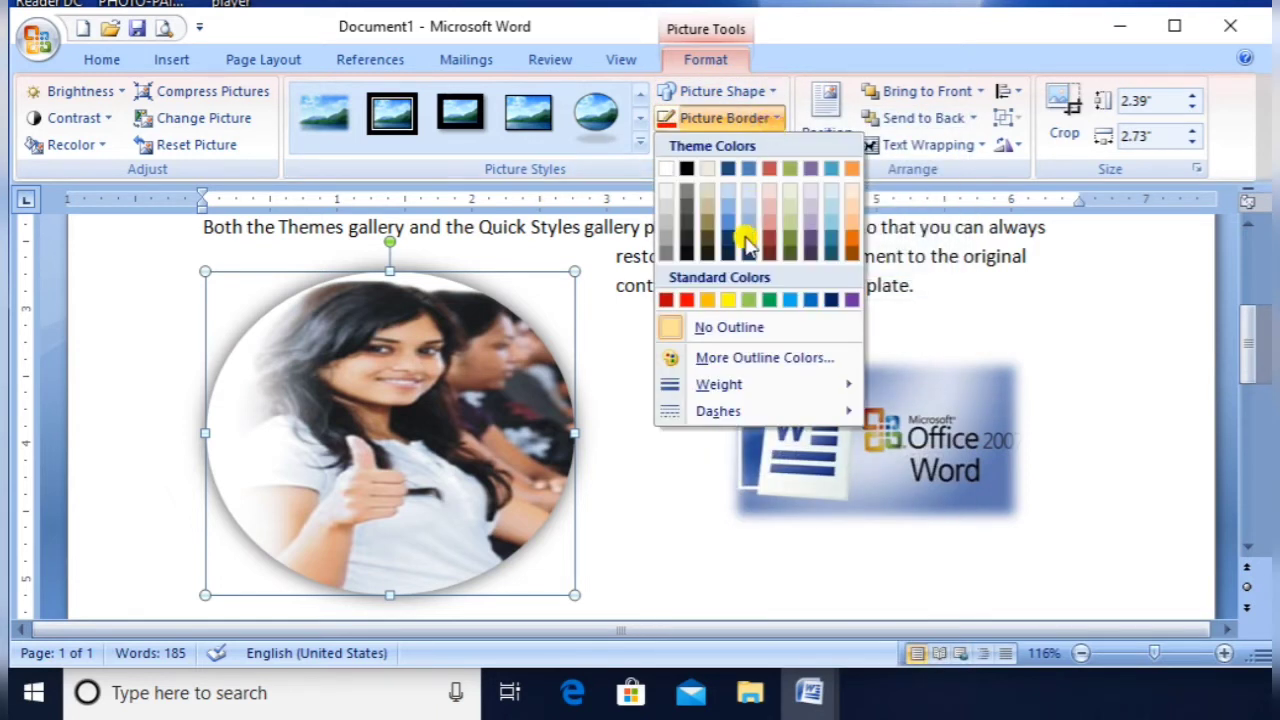
click(708, 245)
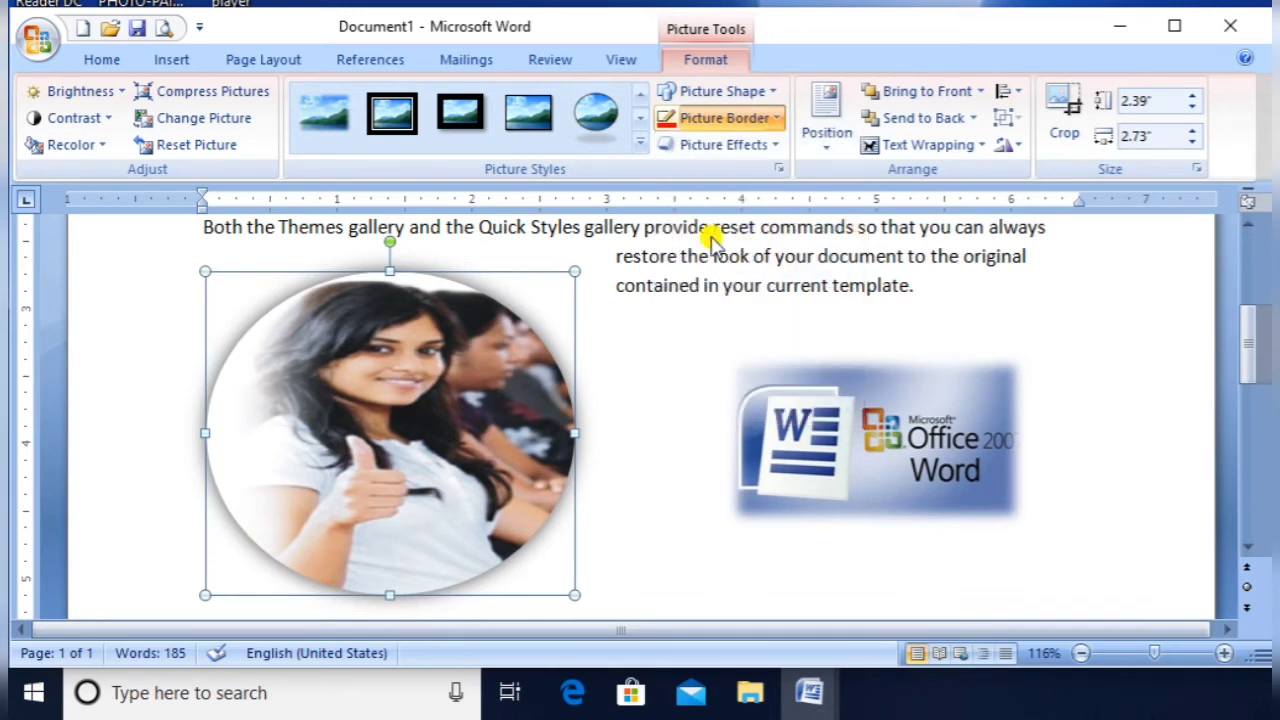
- Apply the rectangular picture style with a thick black frame and shadow to the photo
click(640, 143)
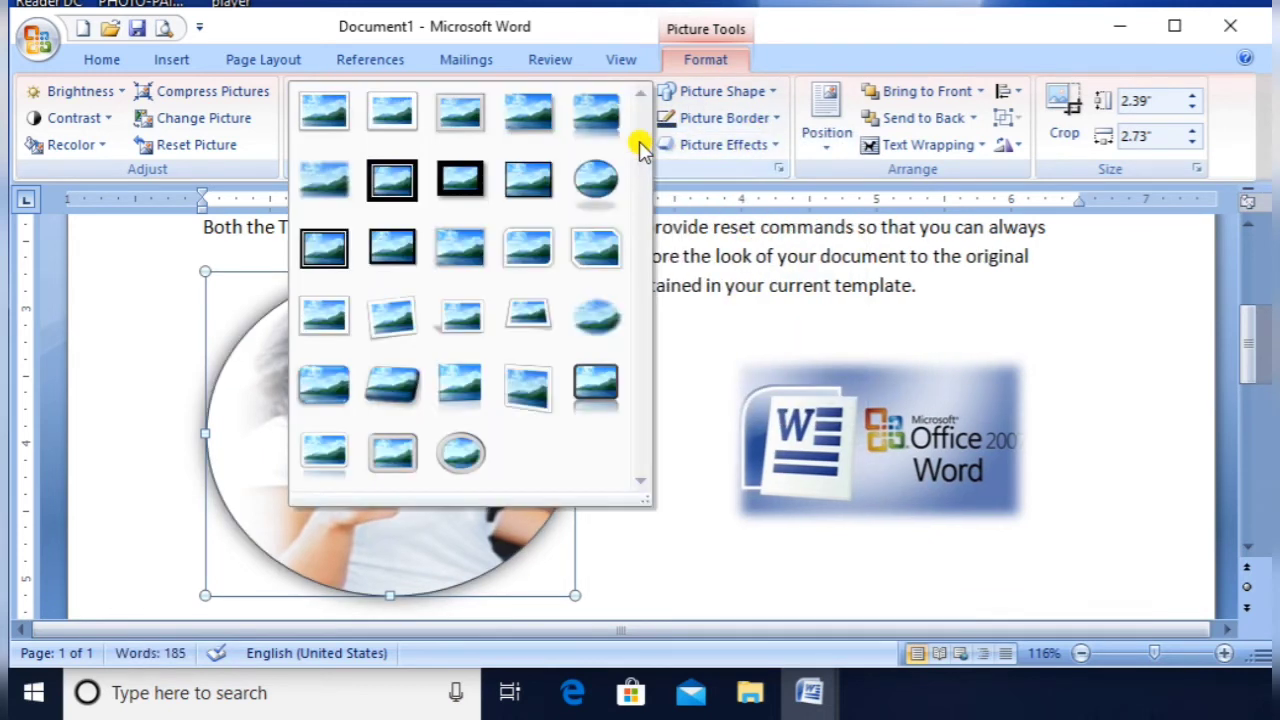
click(403, 250)
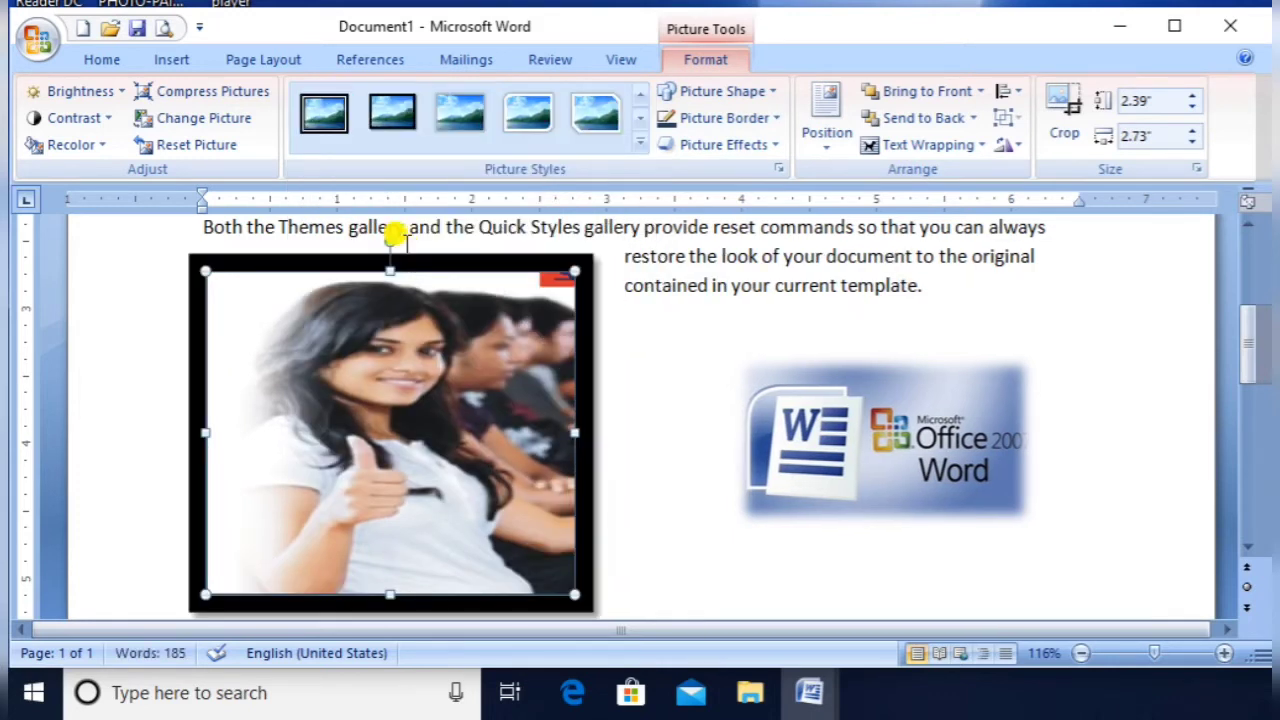
- Color the photo's picture border standard red and set its weight to 1 pt
click(777, 119)
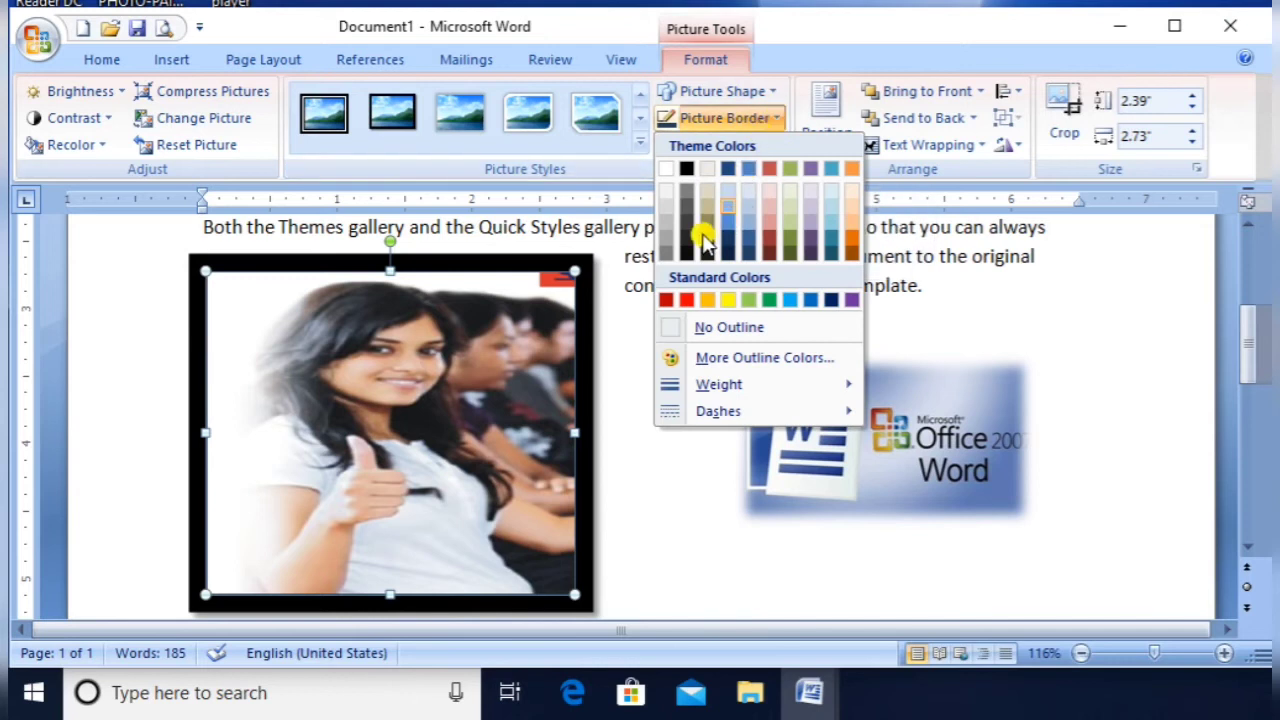
click(687, 299)
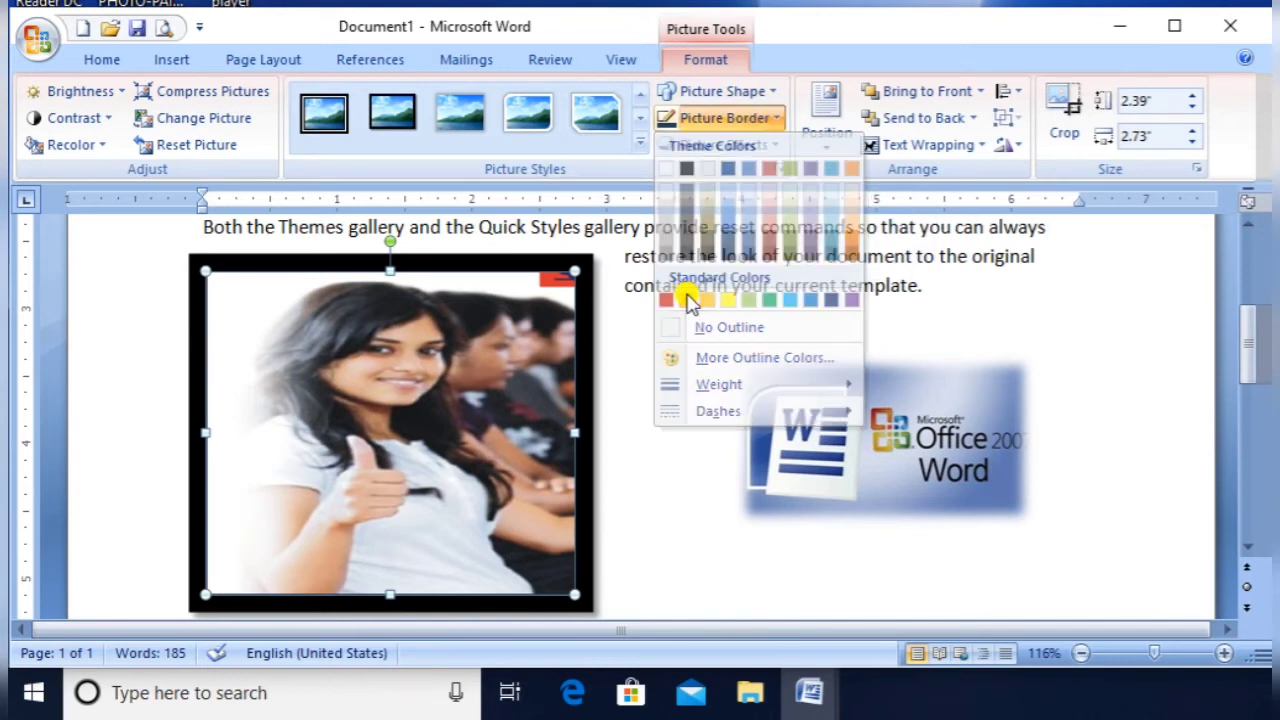
click(760, 119)
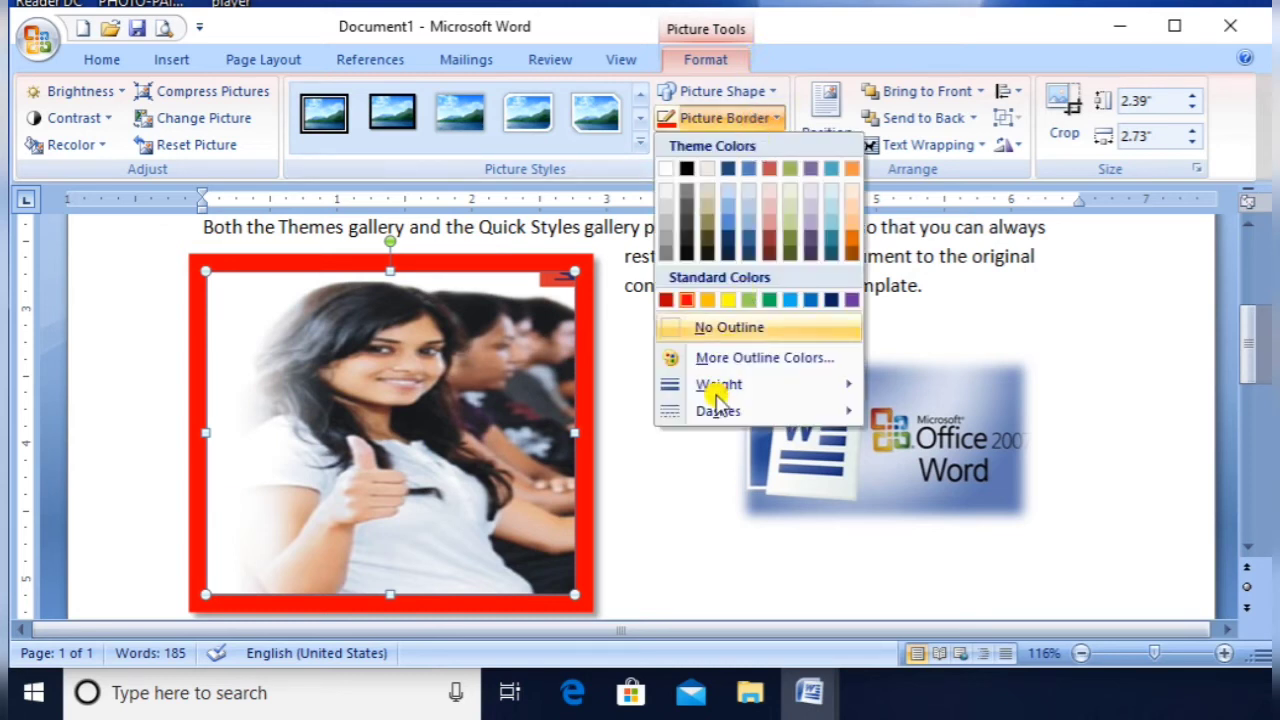
mouse_move(716, 384)
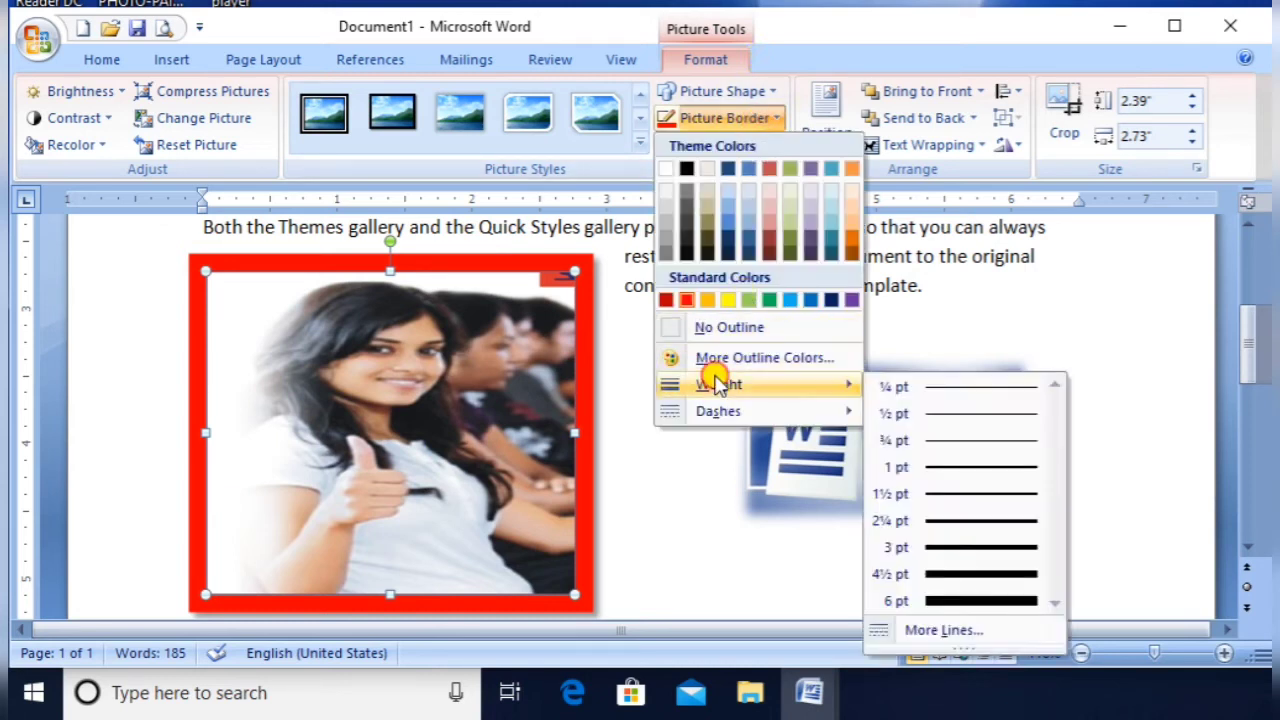
click(940, 470)
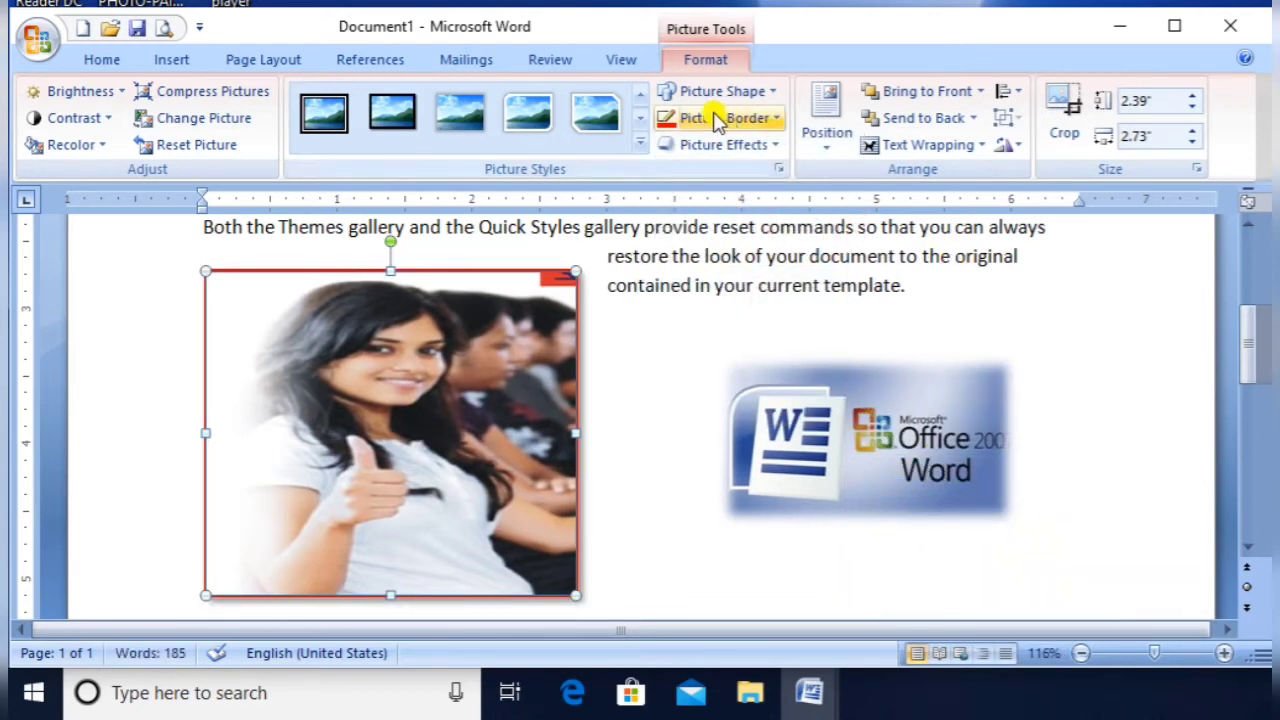
- Give the photo a centered outer shadow and the last bevel preset from the third bevel row
click(724, 147)
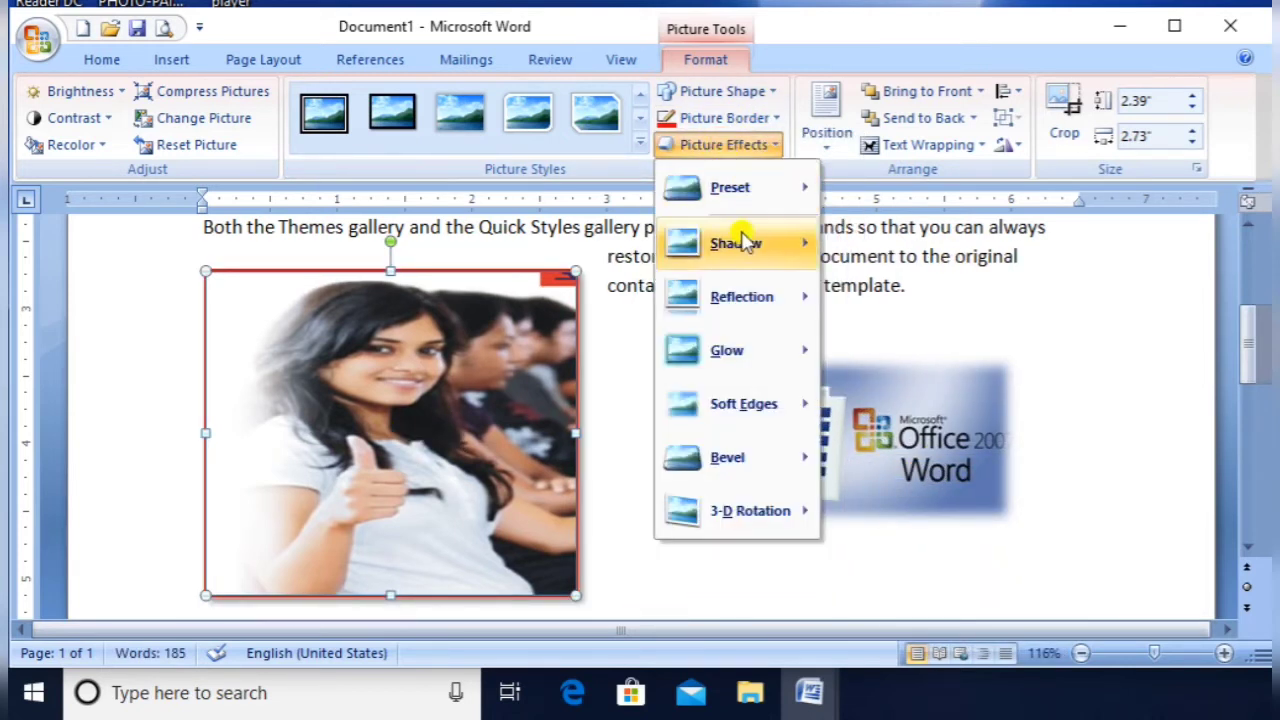
mouse_move(745, 245)
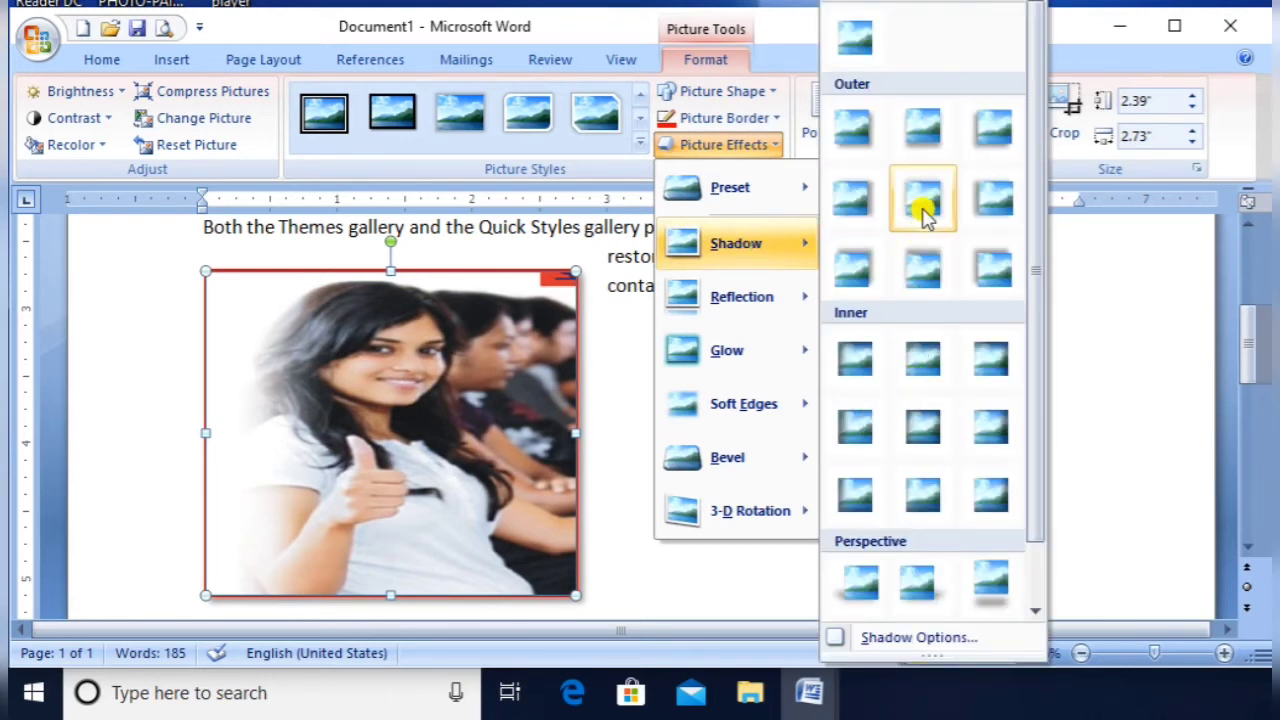
click(924, 210)
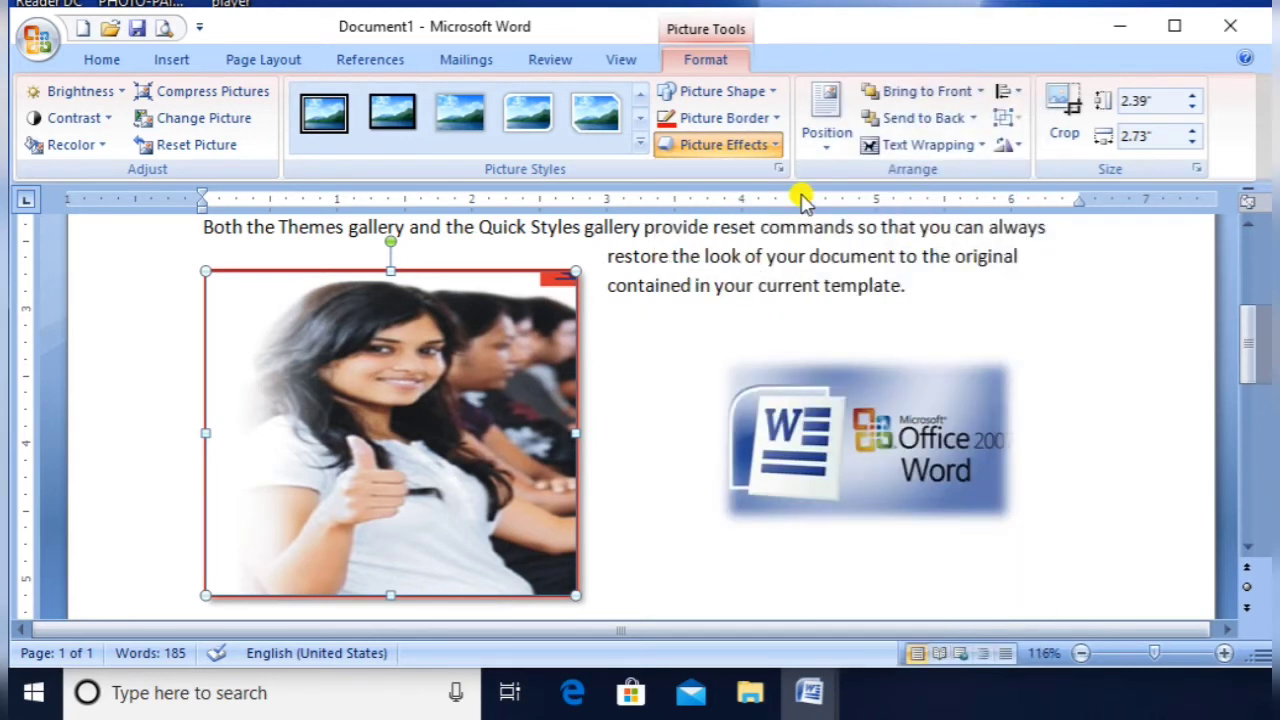
click(757, 146)
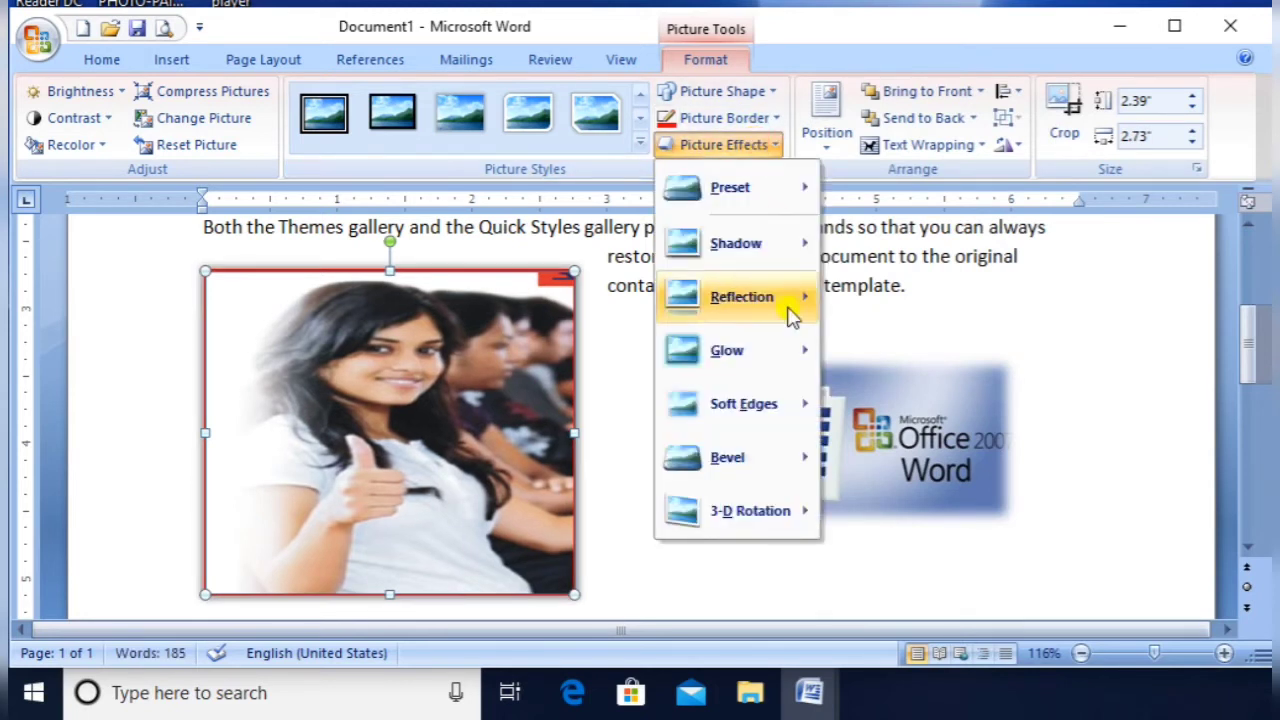
mouse_move(757, 484)
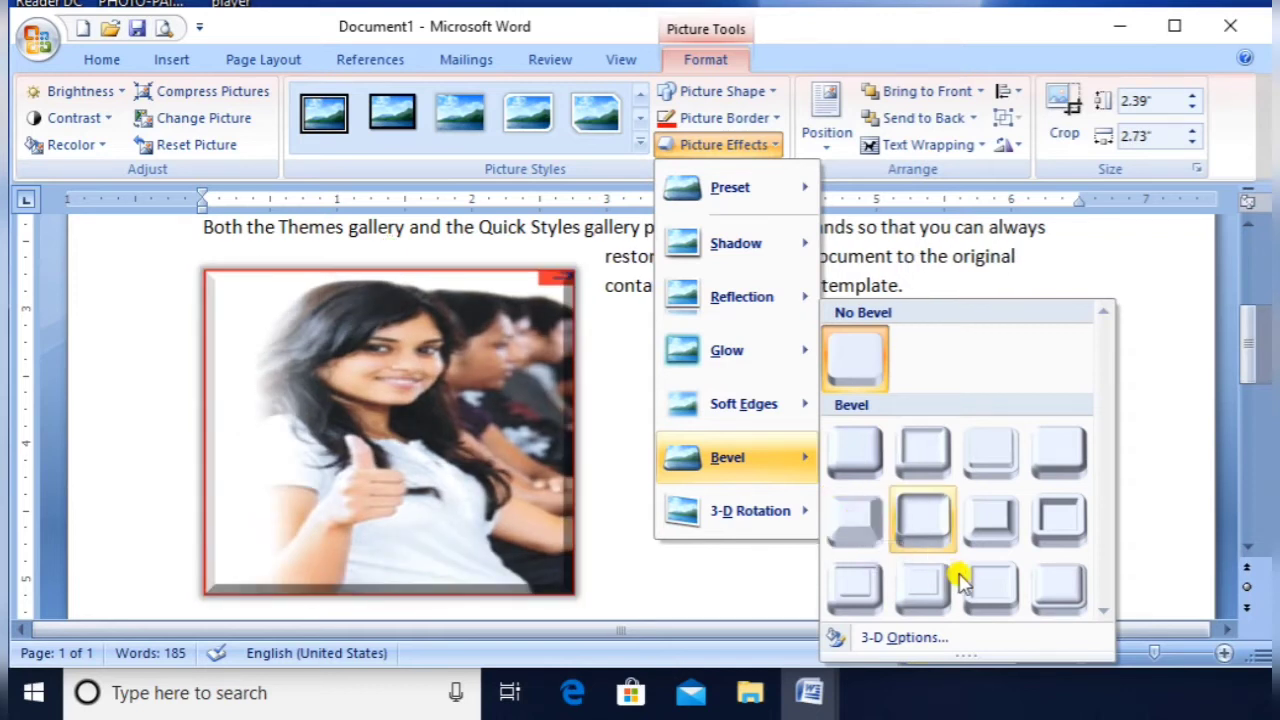
click(1074, 589)
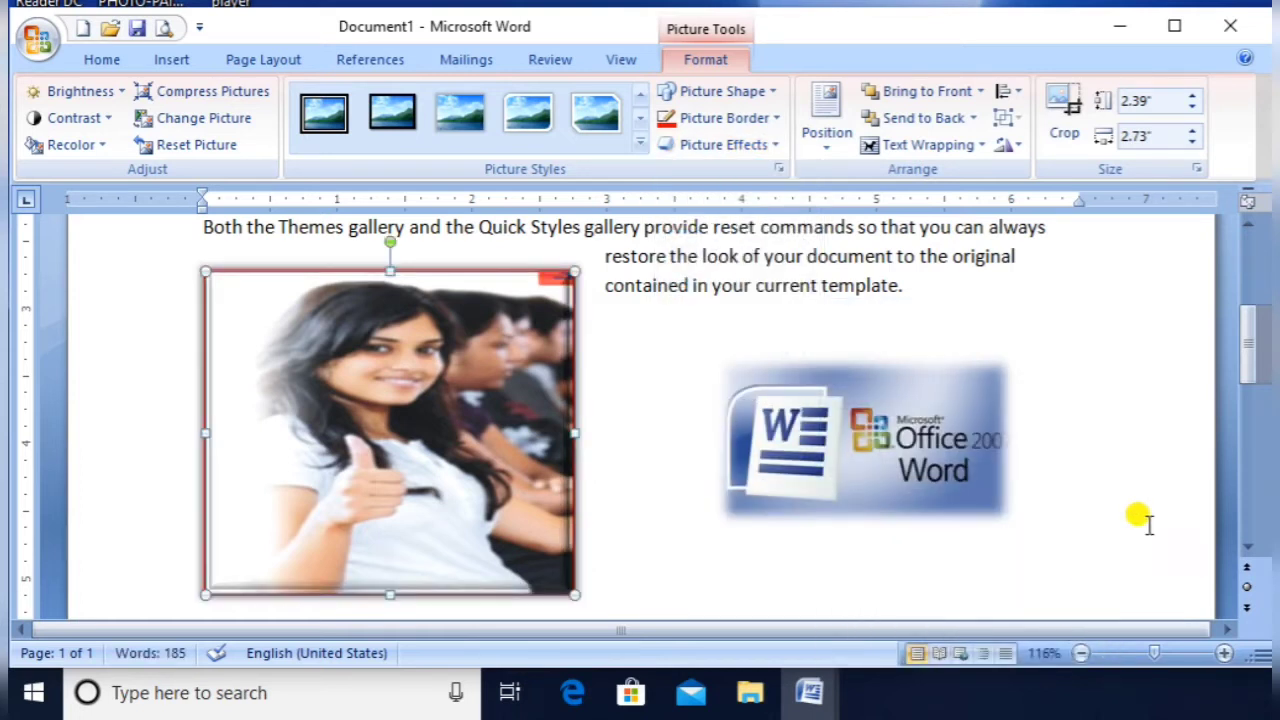
- Try the middle-center and middle-left page positions for the photo, ending with middle right with text wrapping
click(826, 148)
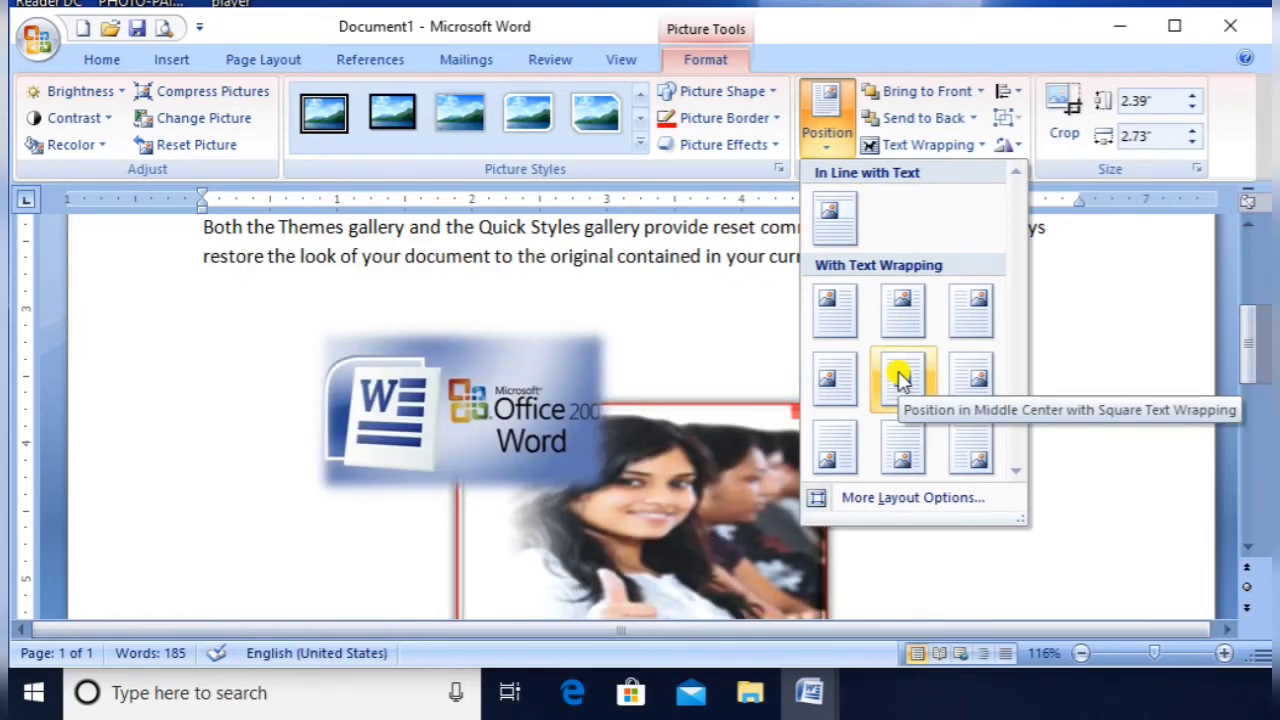
click(900, 378)
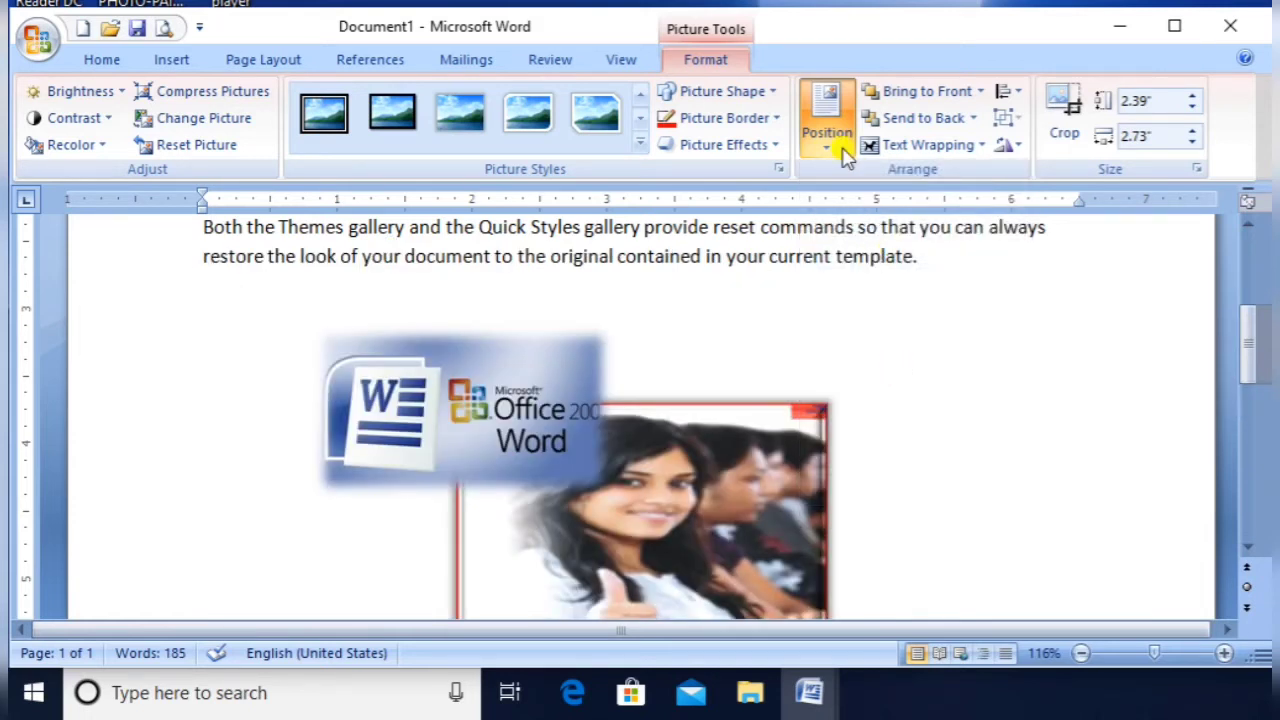
click(841, 146)
click(846, 389)
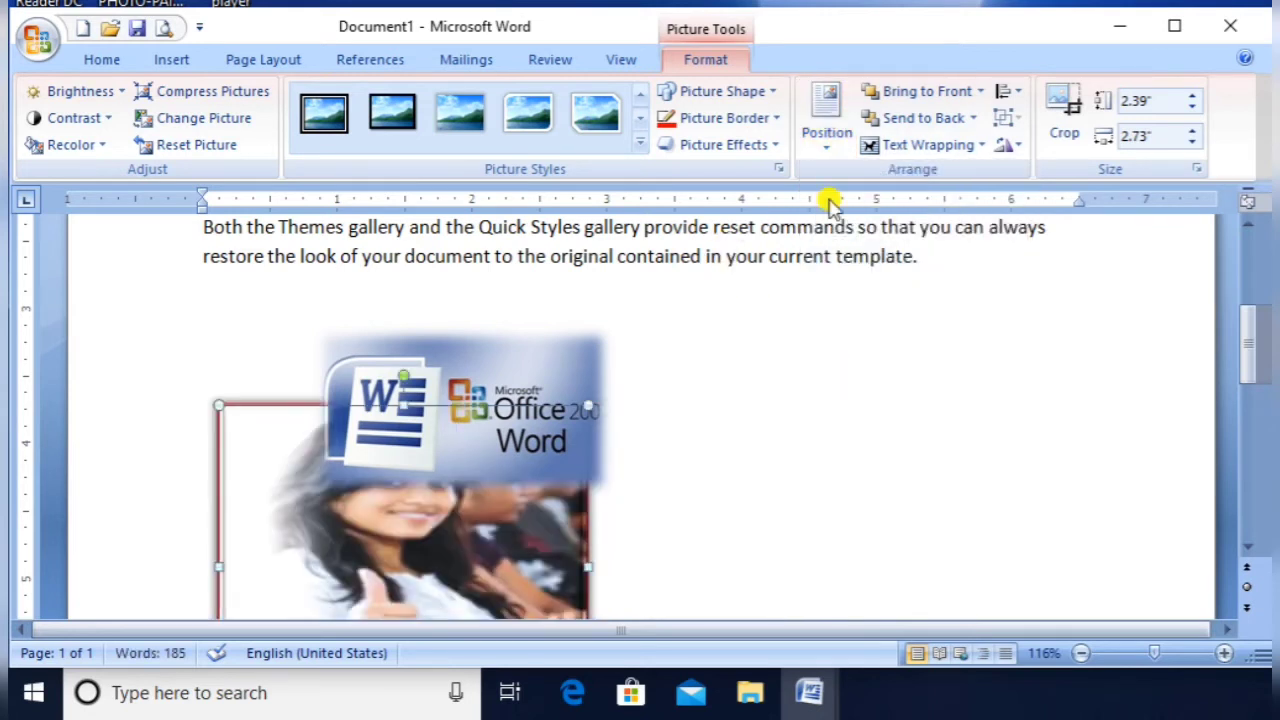
click(830, 141)
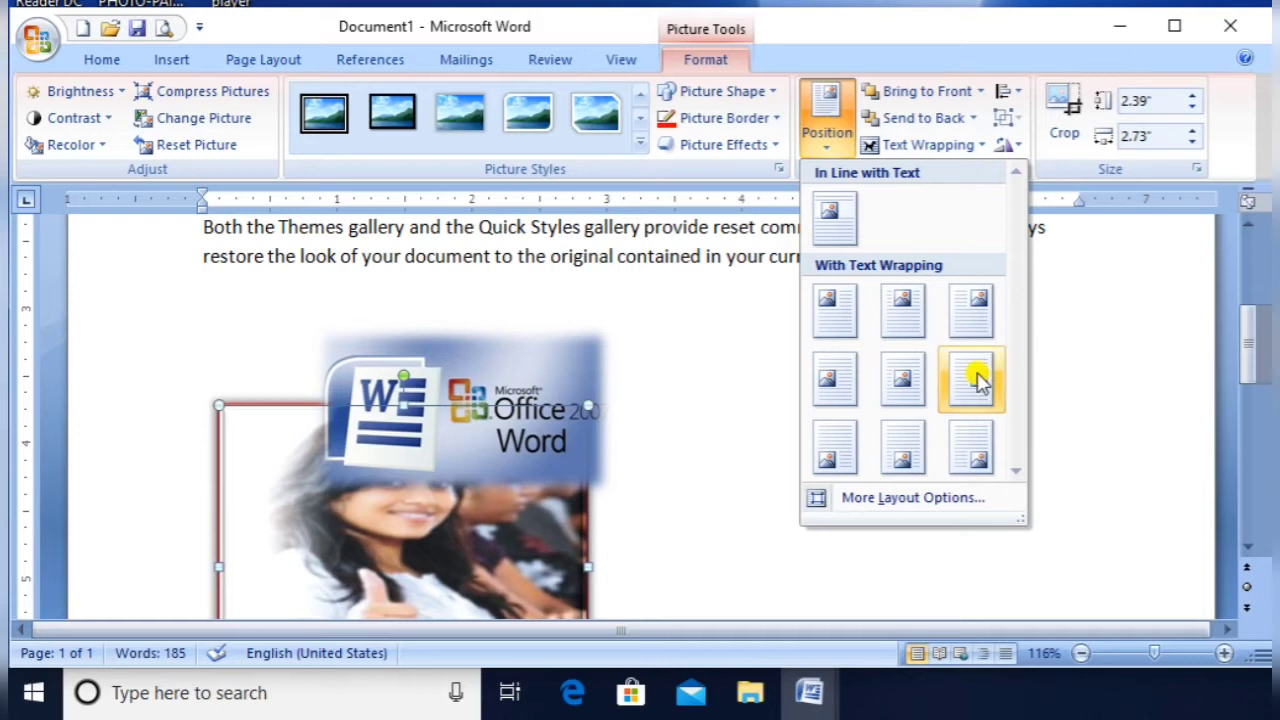
click(975, 380)
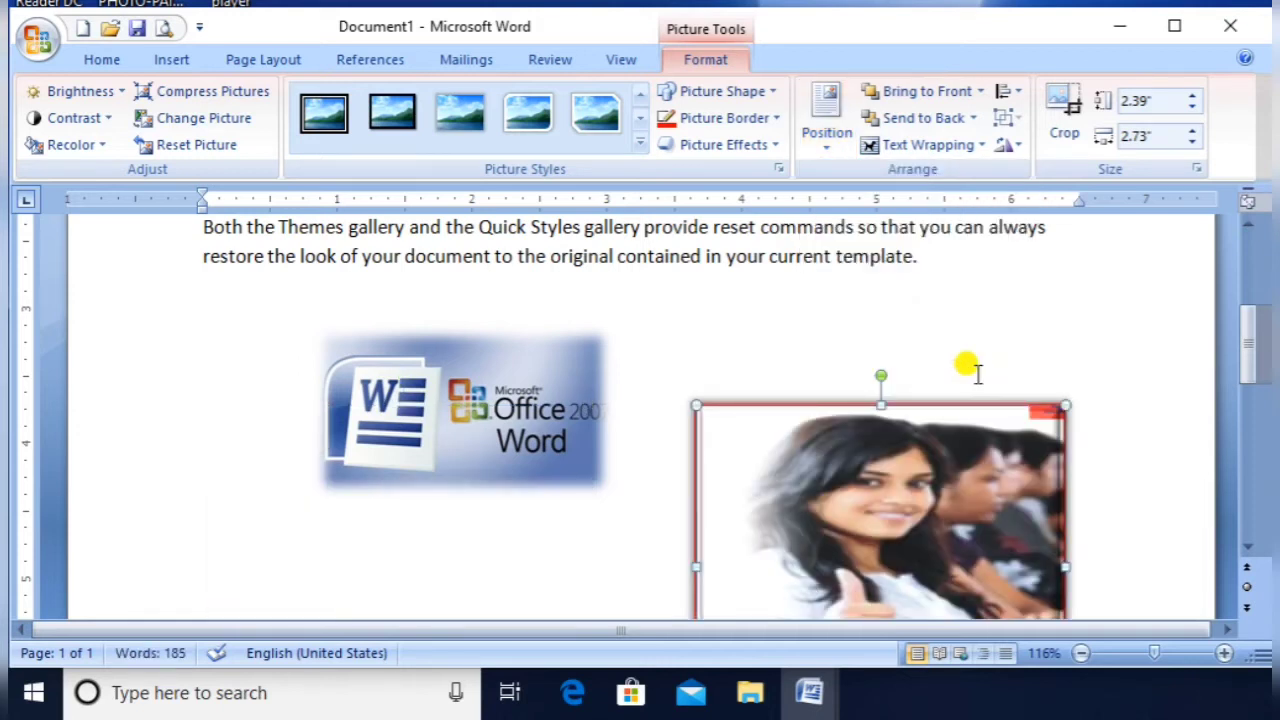
- Rotate the photo right by 90° and back left by 90°, and bring up the rotation options again
click(1008, 148)
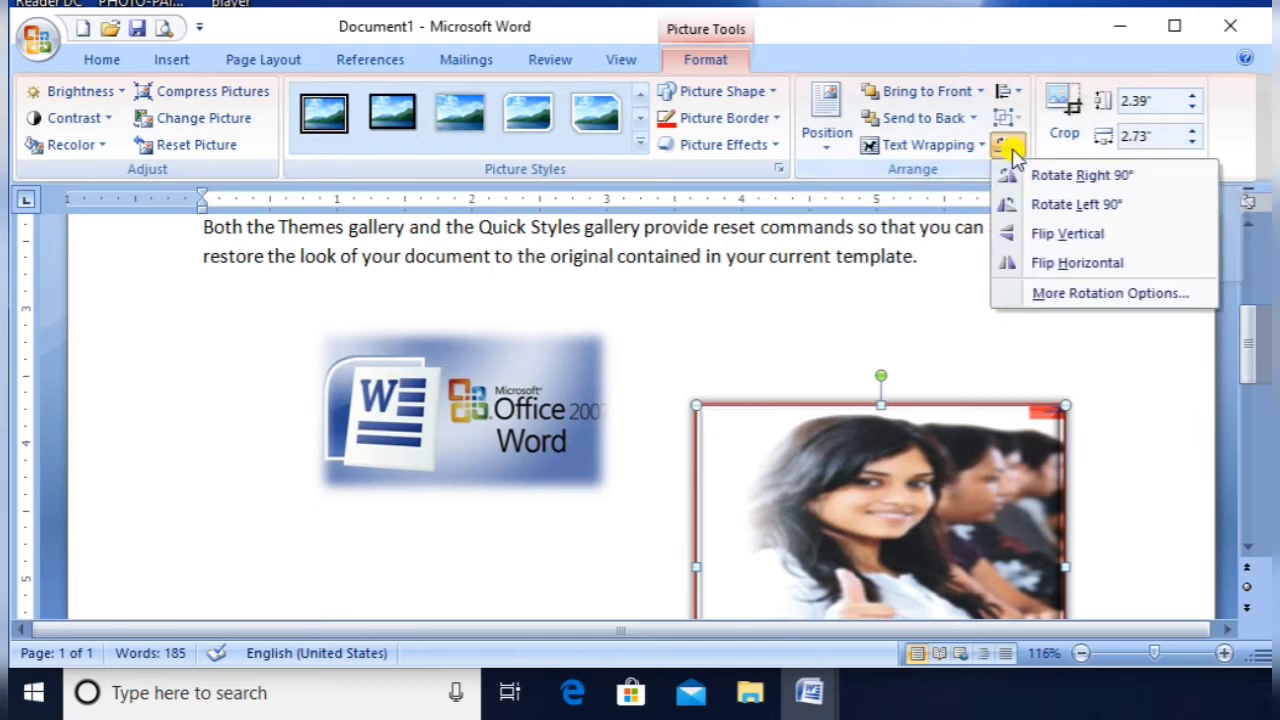
click(1060, 176)
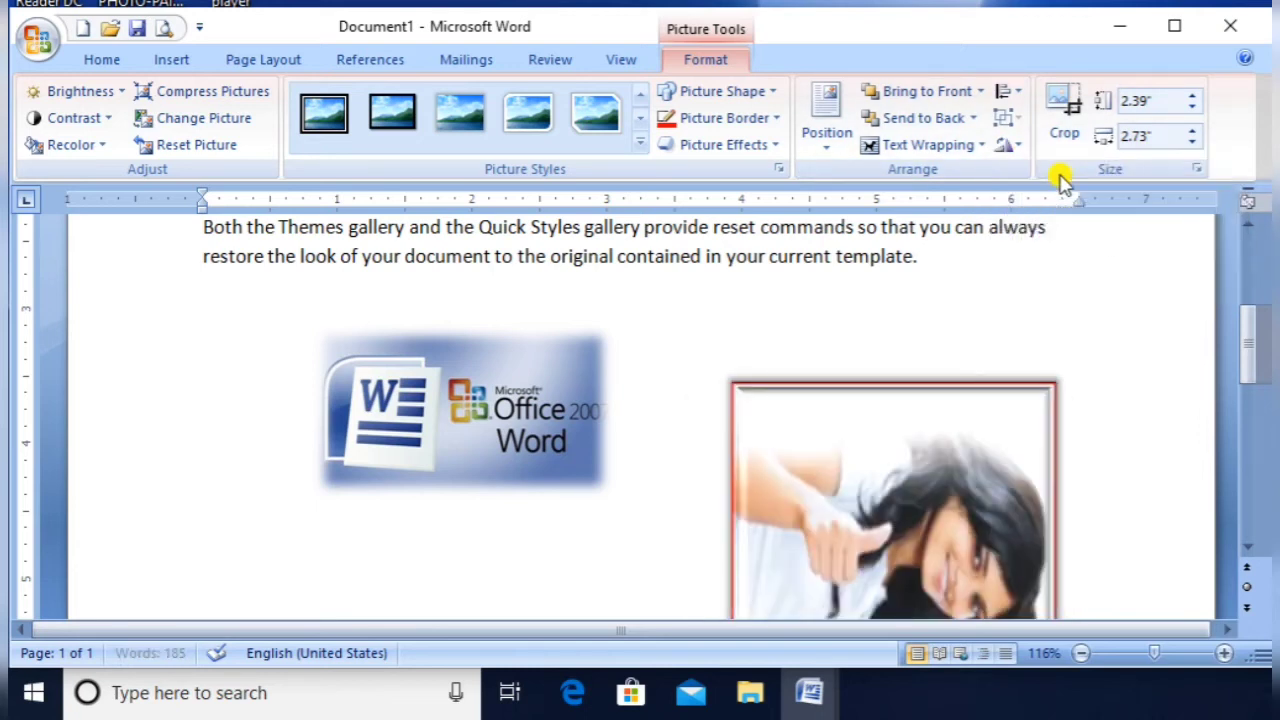
click(1012, 150)
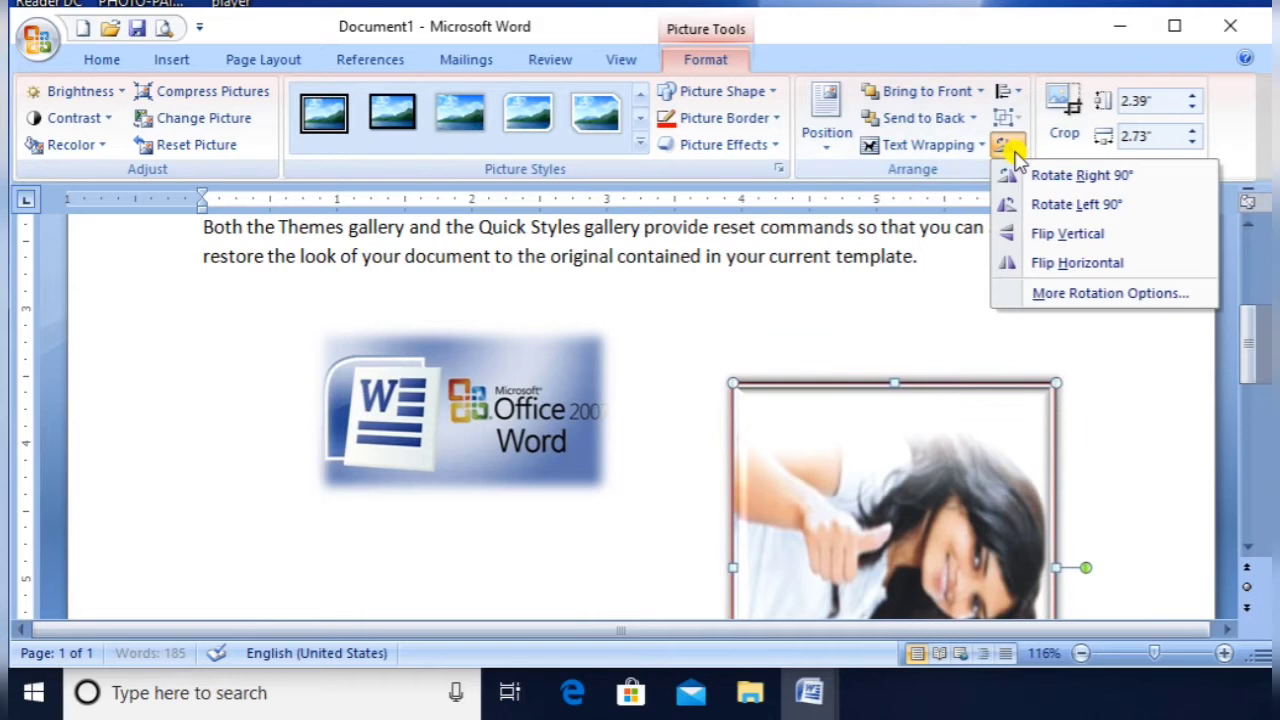
click(1046, 206)
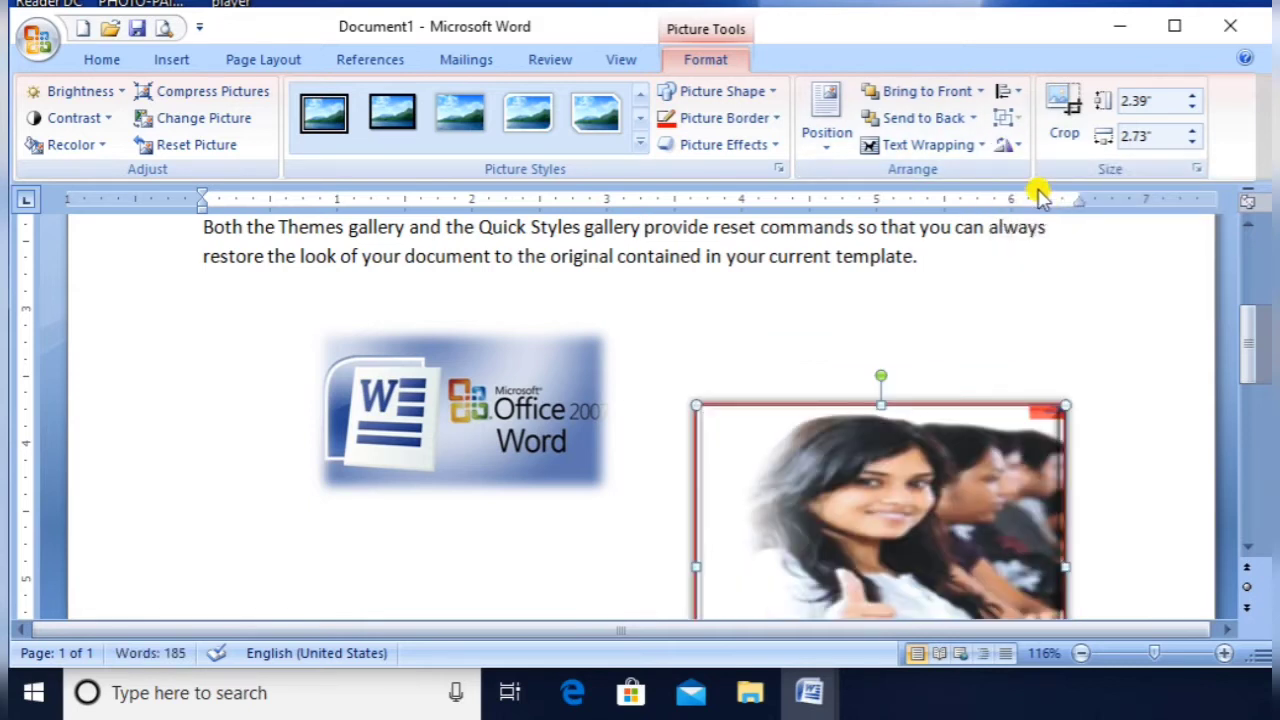
click(1006, 147)
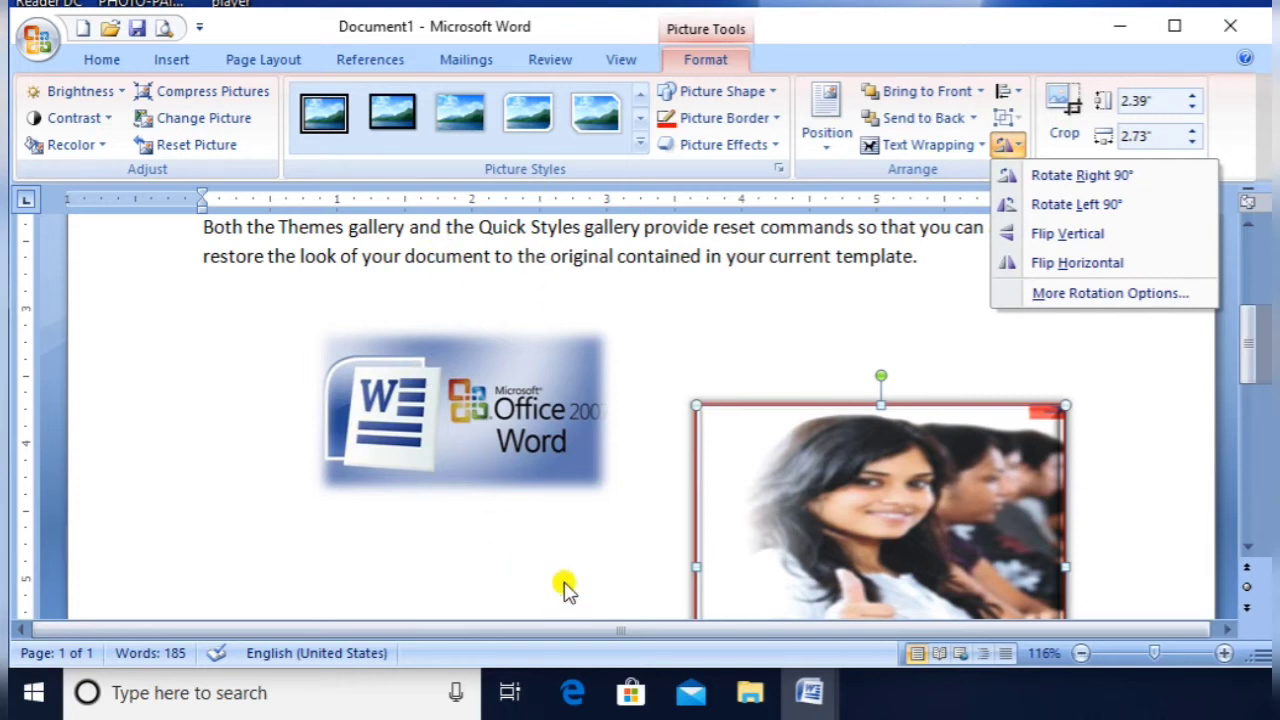
click(728, 625)
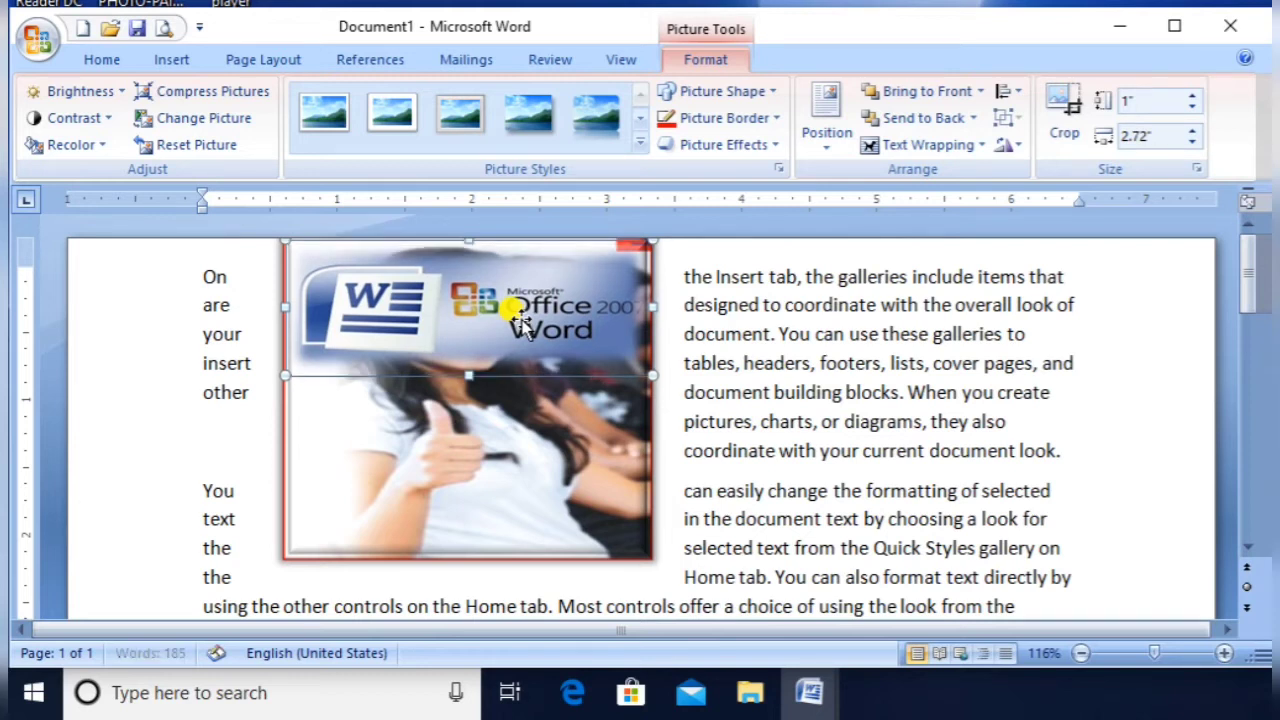
- Nudge the Word logo down over the photo and scale it larger and back down to a height of 0.8"
key(Down)
key(Down)
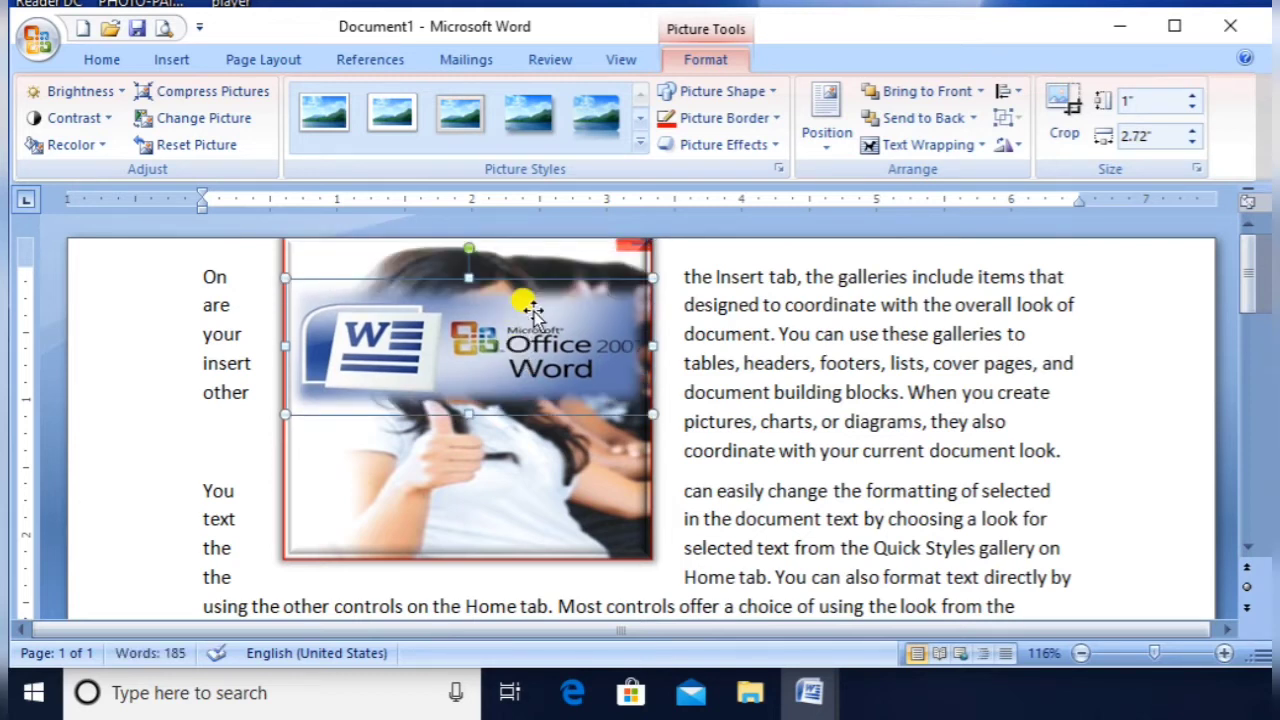
click(1193, 96)
click(1194, 97)
click(1195, 98)
click(1194, 97)
click(1194, 97)
click(1194, 97)
click(1194, 97)
click(1194, 97)
click(1194, 97)
click(1194, 108)
click(1194, 108)
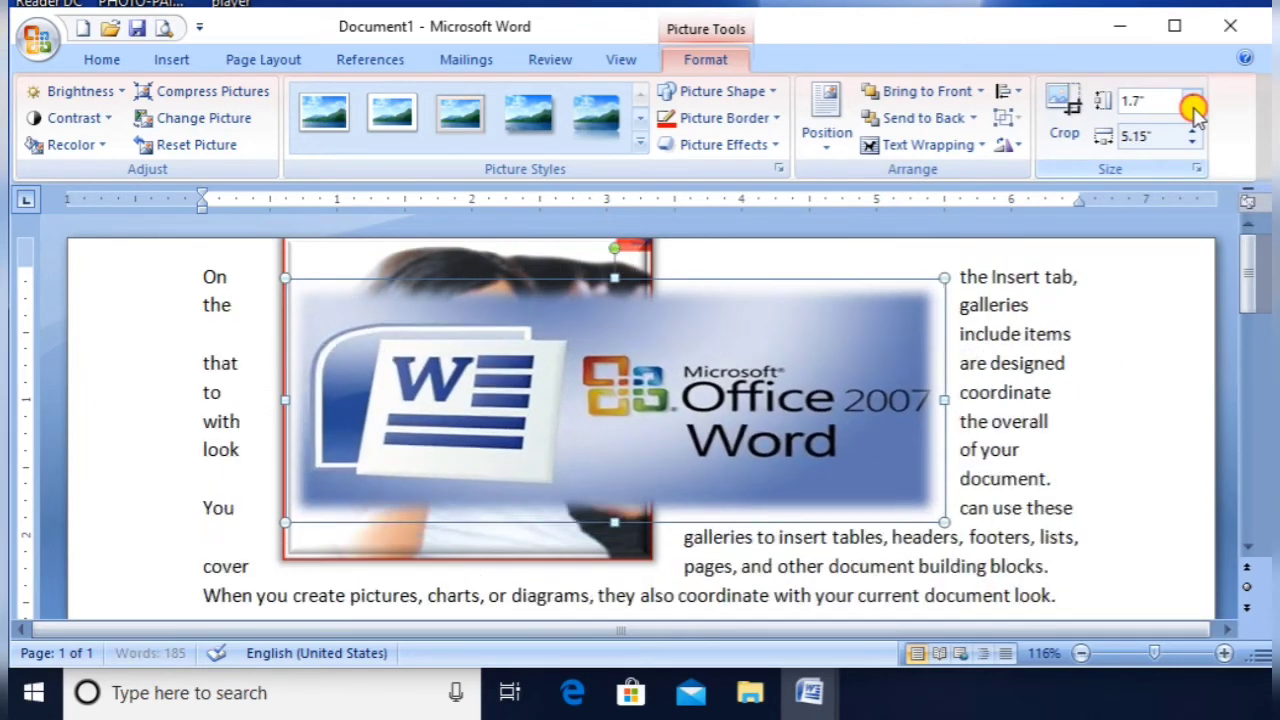
click(1194, 108)
click(1194, 108)
click(1194, 108)
click(1194, 108)
click(1194, 108)
click(1194, 108)
click(1194, 108)
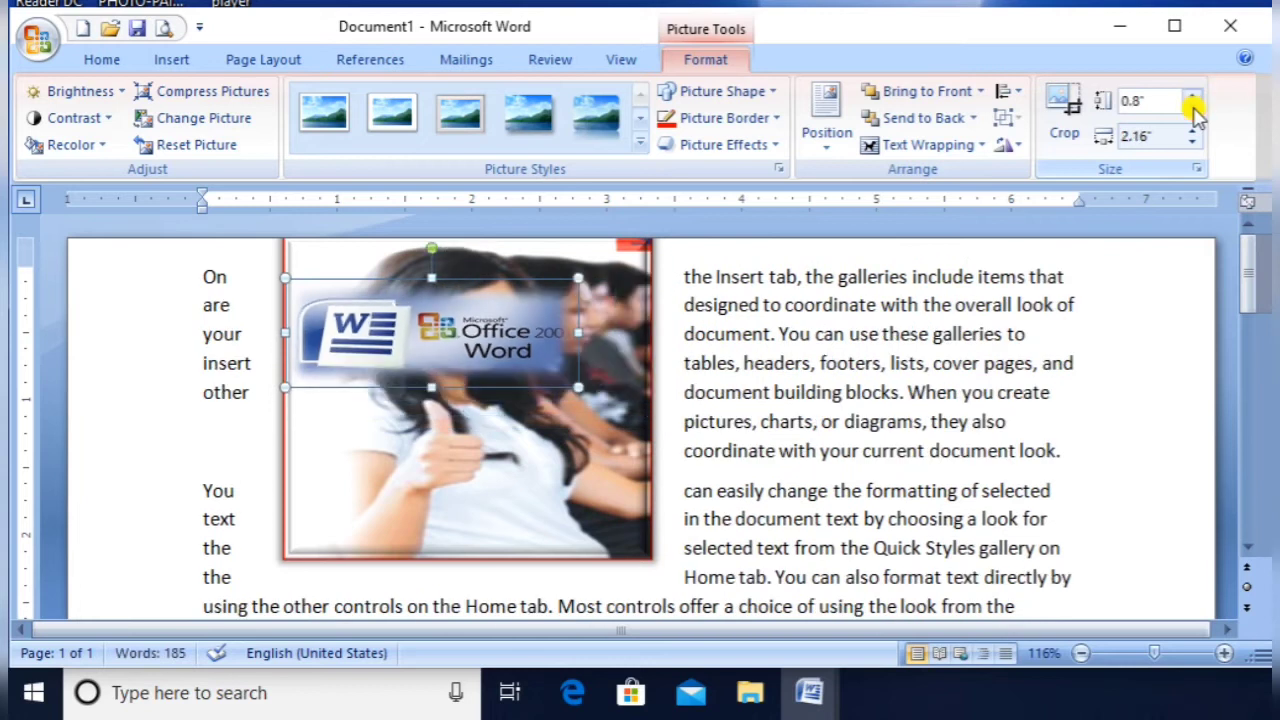
- Increase the Word logo's width in 0.1" increments, past 2.5", until it roughly spans the photo's width
click(1194, 132)
click(1194, 132)
click(1194, 132)
click(1194, 132)
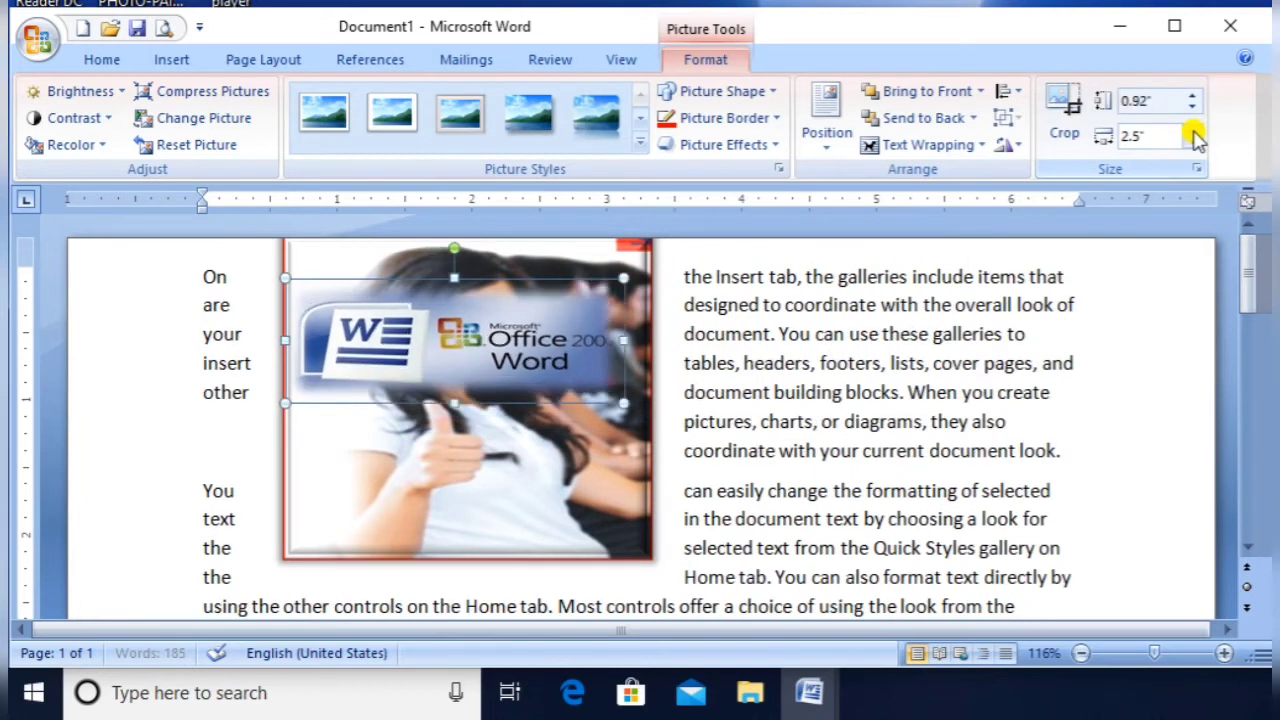
click(1194, 132)
click(1194, 132)
click(1194, 132)
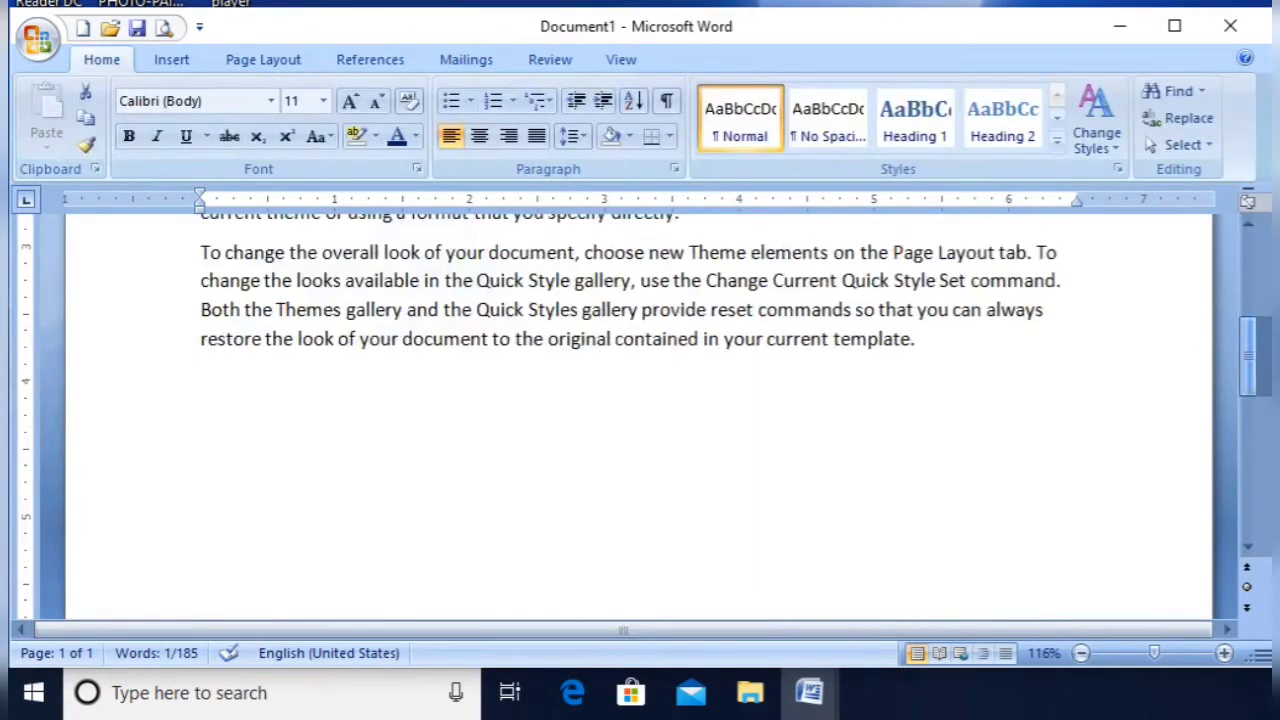
- Search Clip Art without a keyword, including additional images from Microsoft Office Online
drag(1250, 400, 1250, 283)
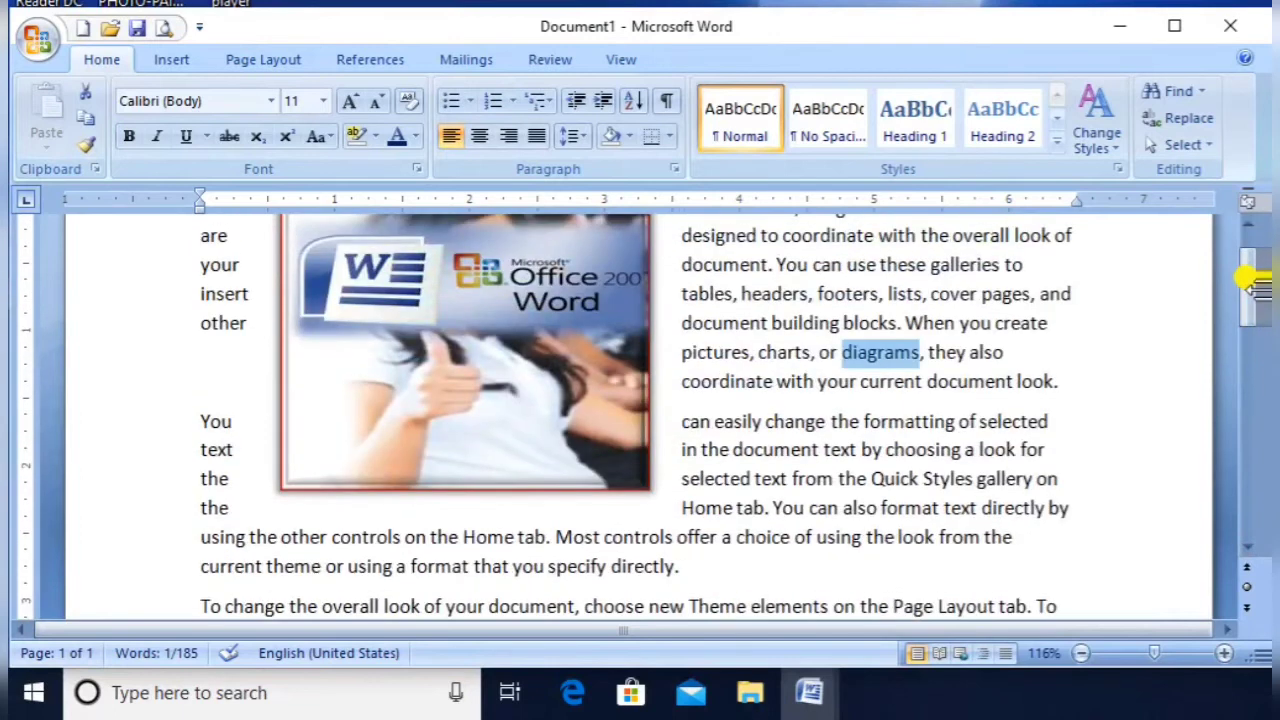
click(172, 62)
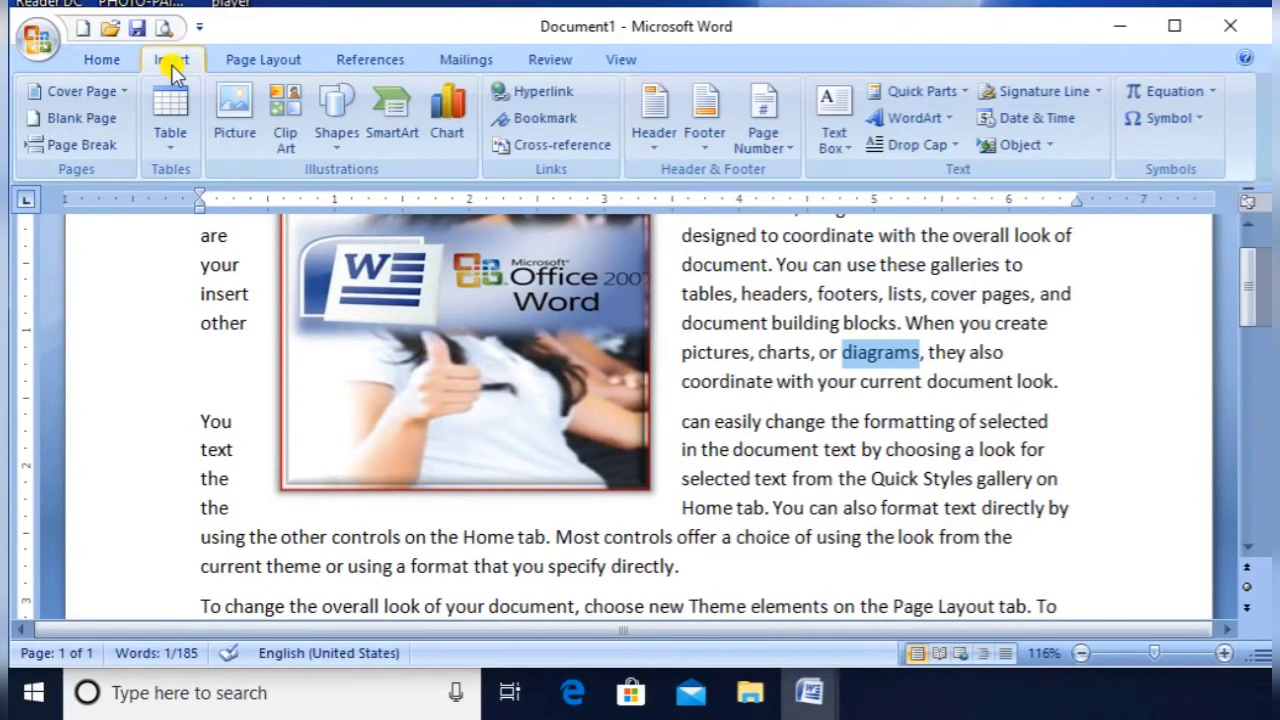
click(287, 124)
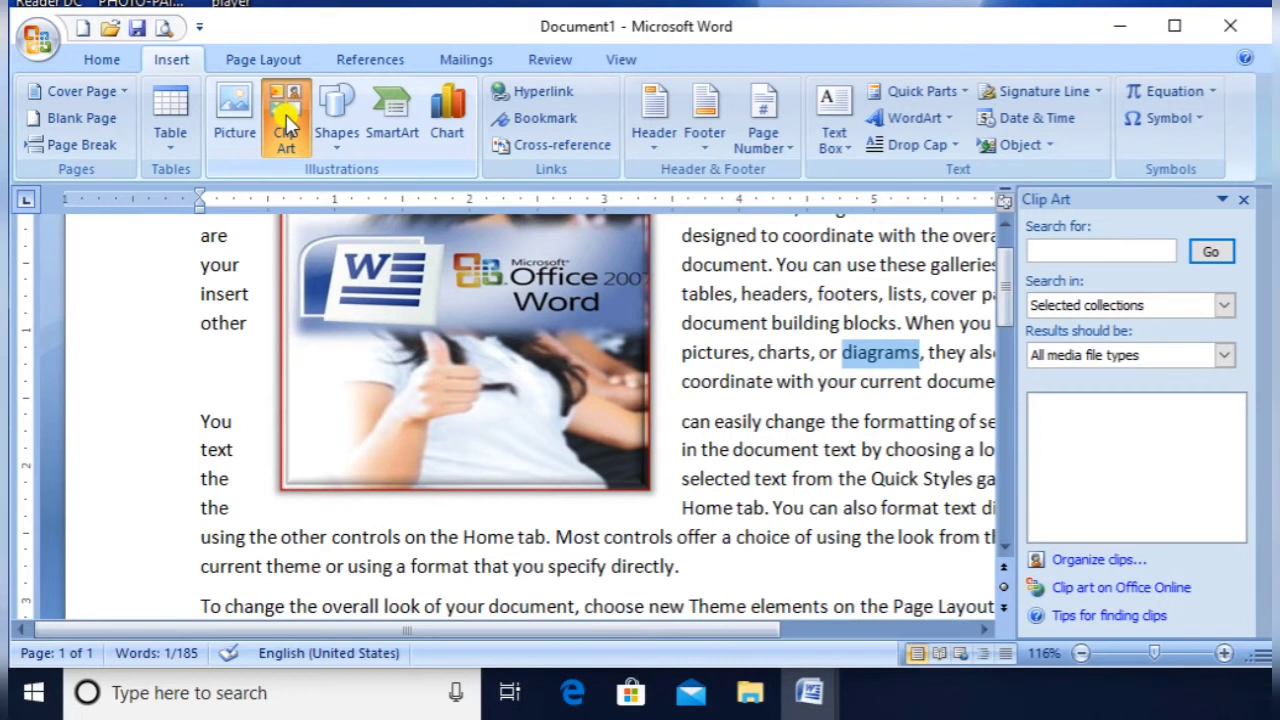
click(1211, 253)
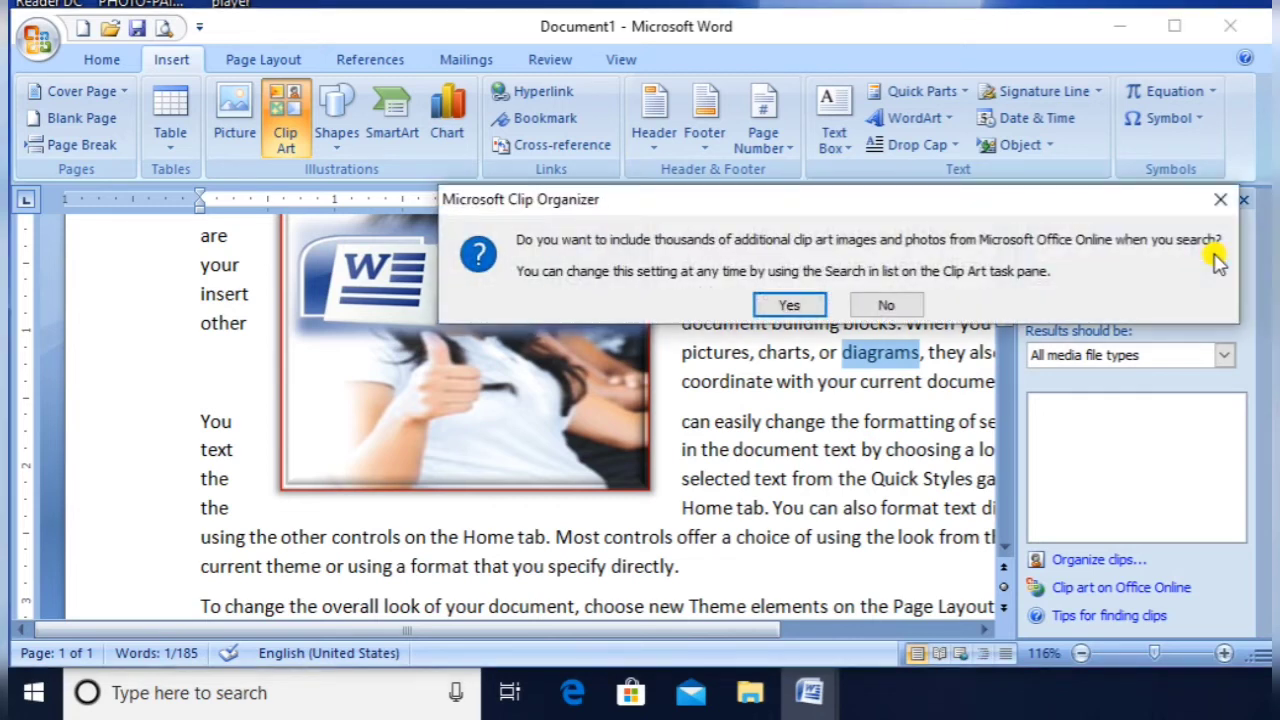
click(786, 305)
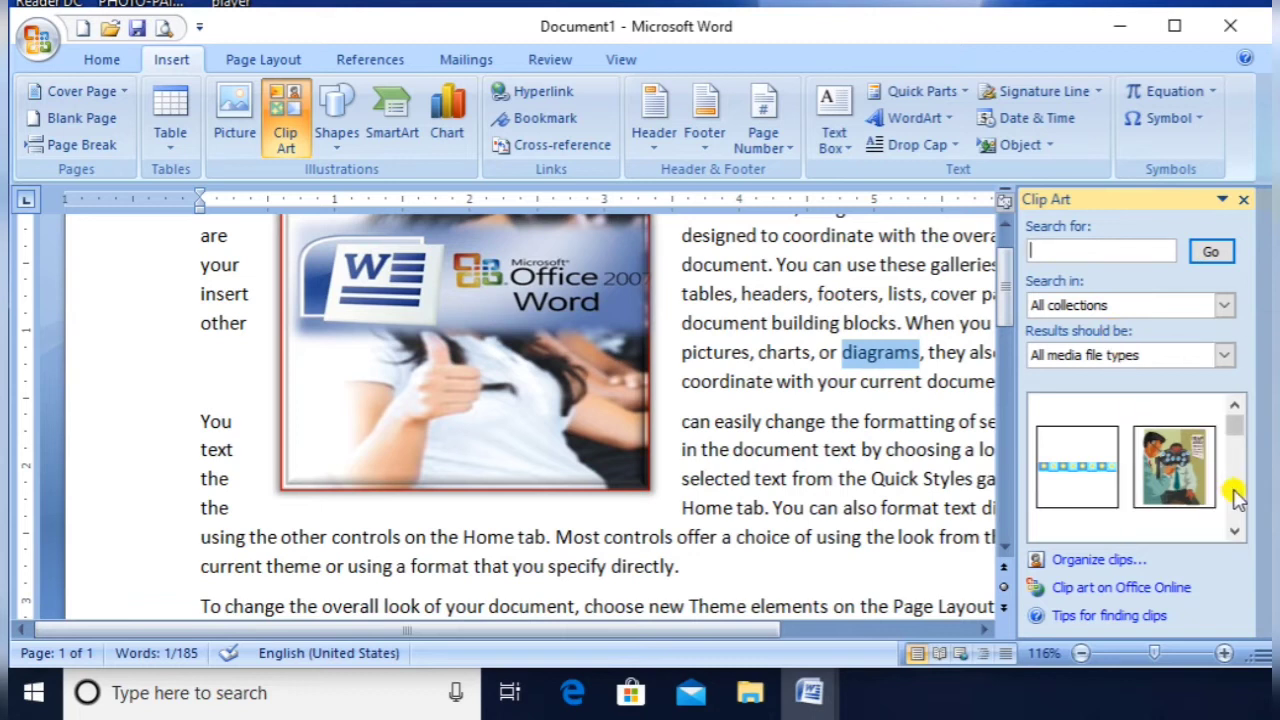
- Insert the black house and the yellow school bus clip art in place of the selected word "diagrams"
click(1235, 531)
click(1237, 530)
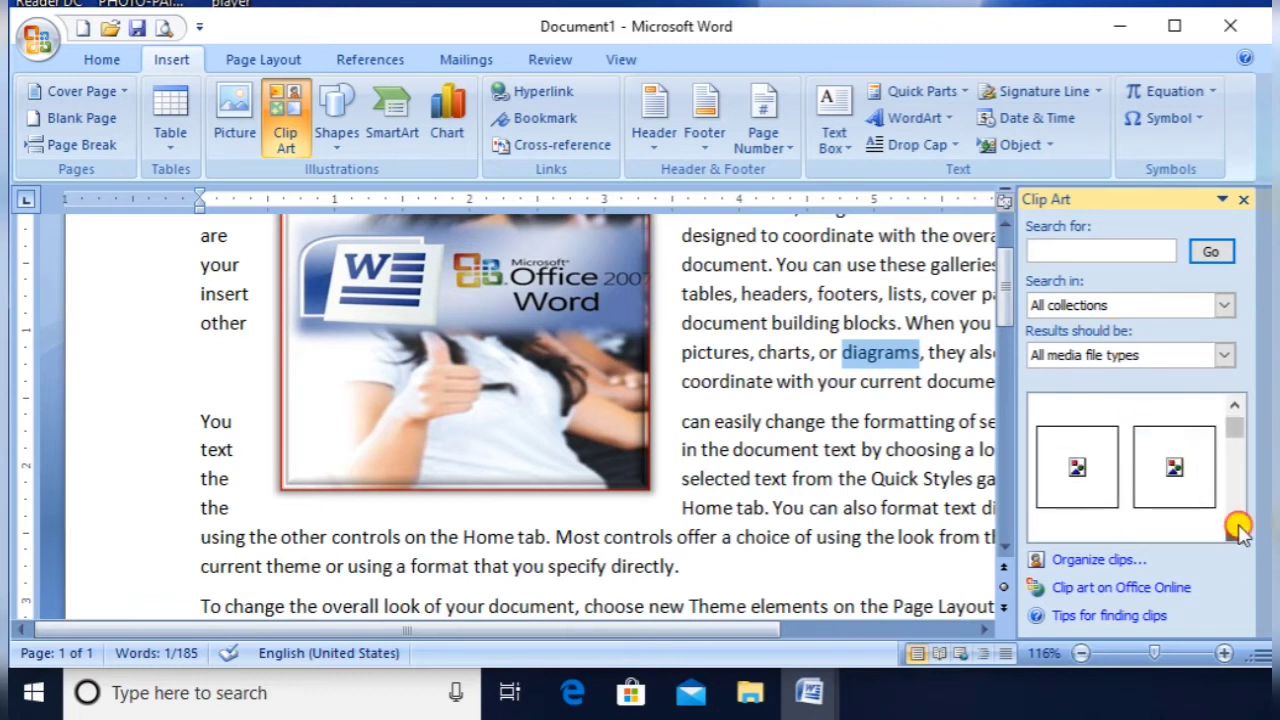
click(1183, 462)
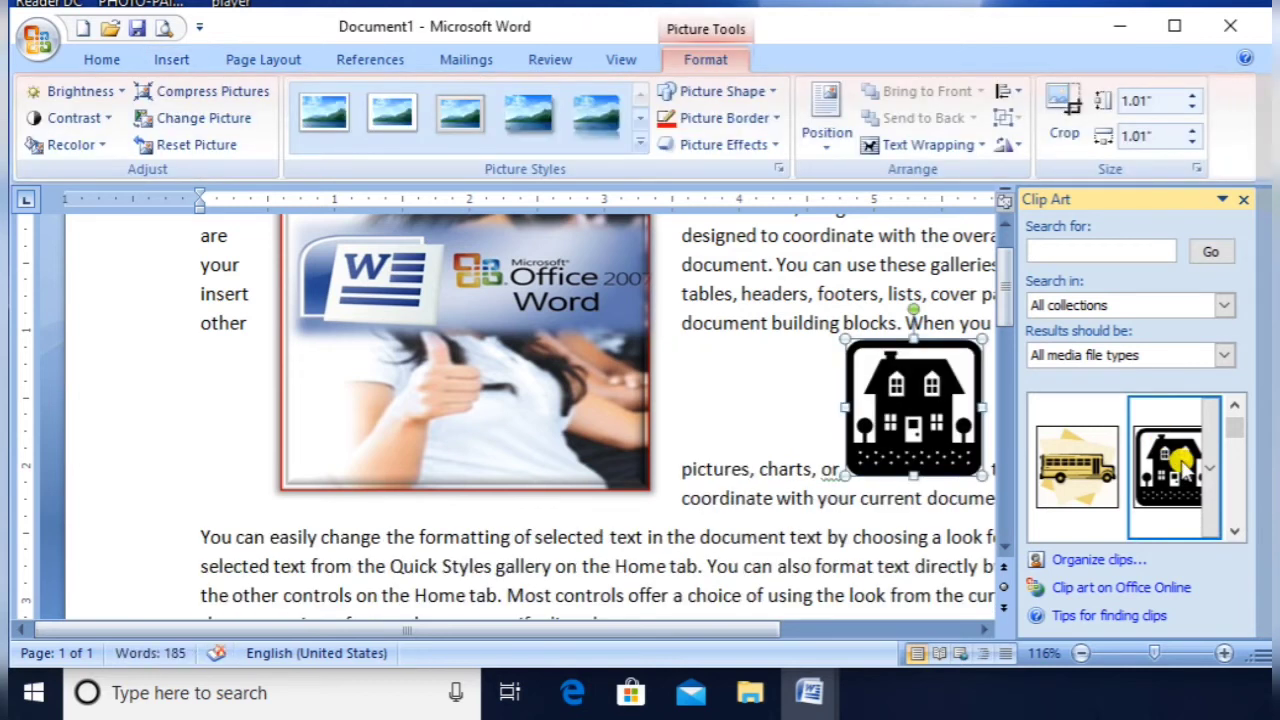
click(1040, 468)
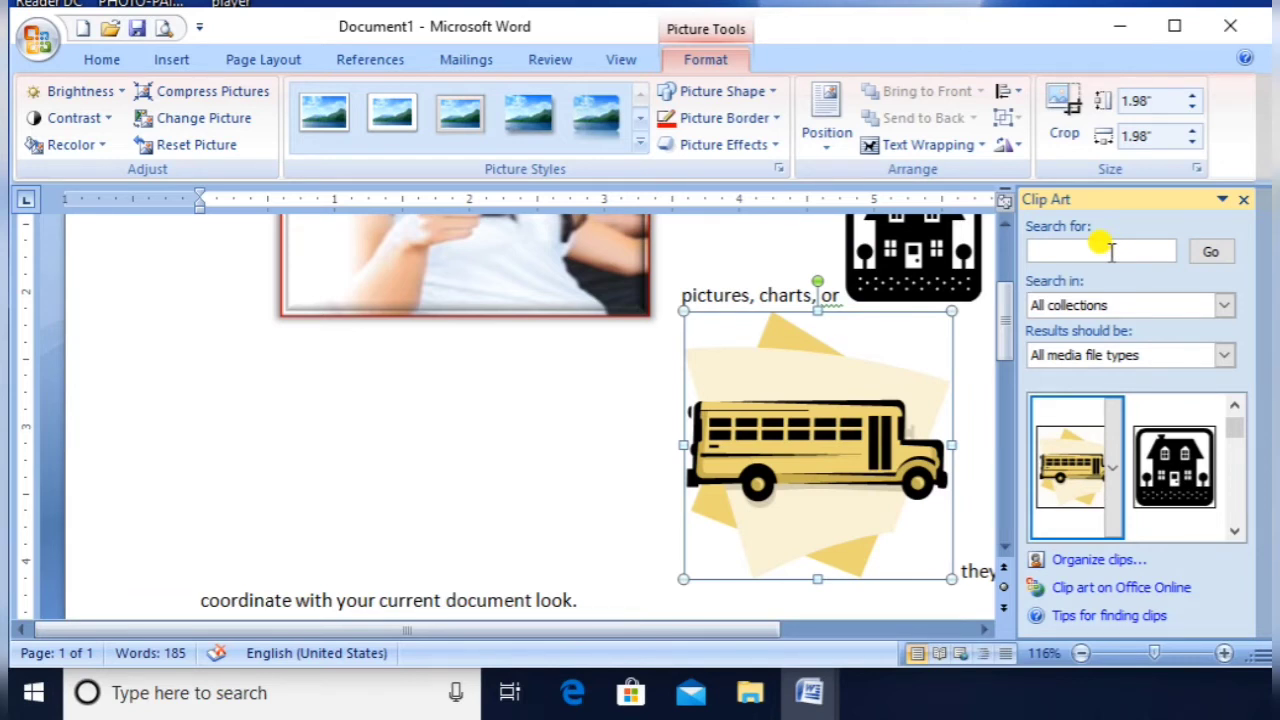
- Enter "computer" as the Clip Art search keyword, keeping all collections and all media file types
click(1110, 250)
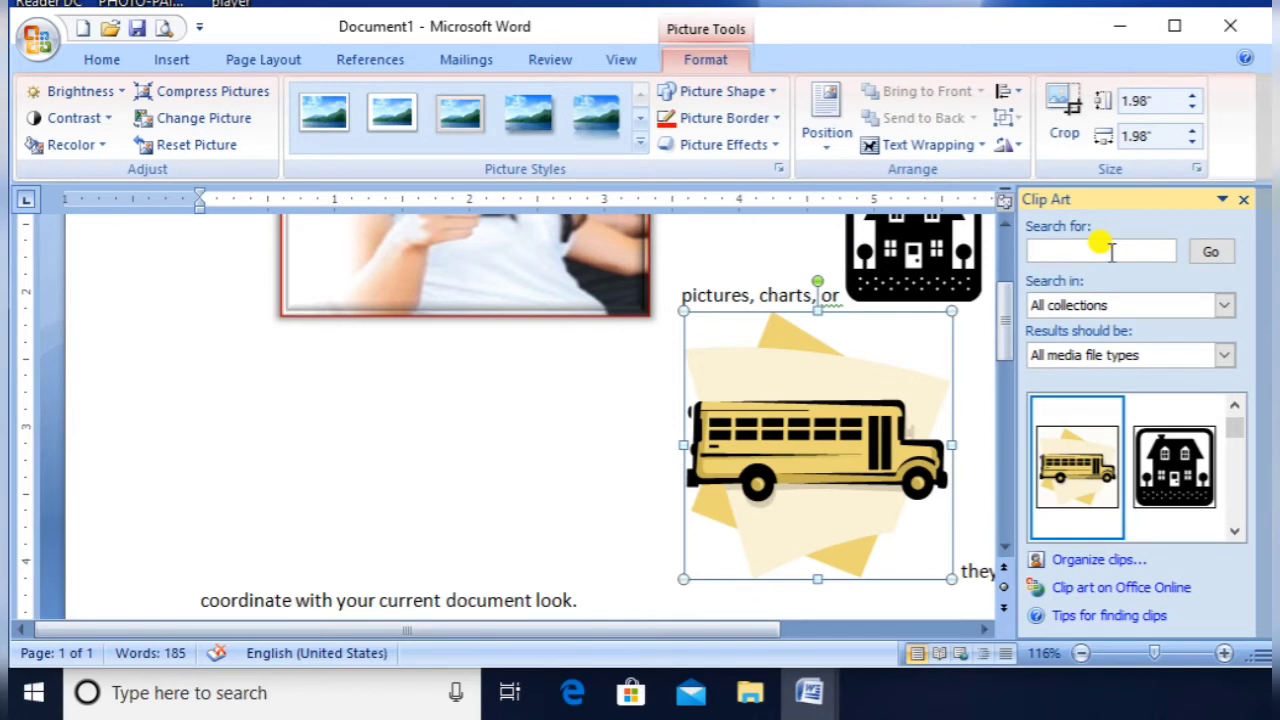
text(computer)
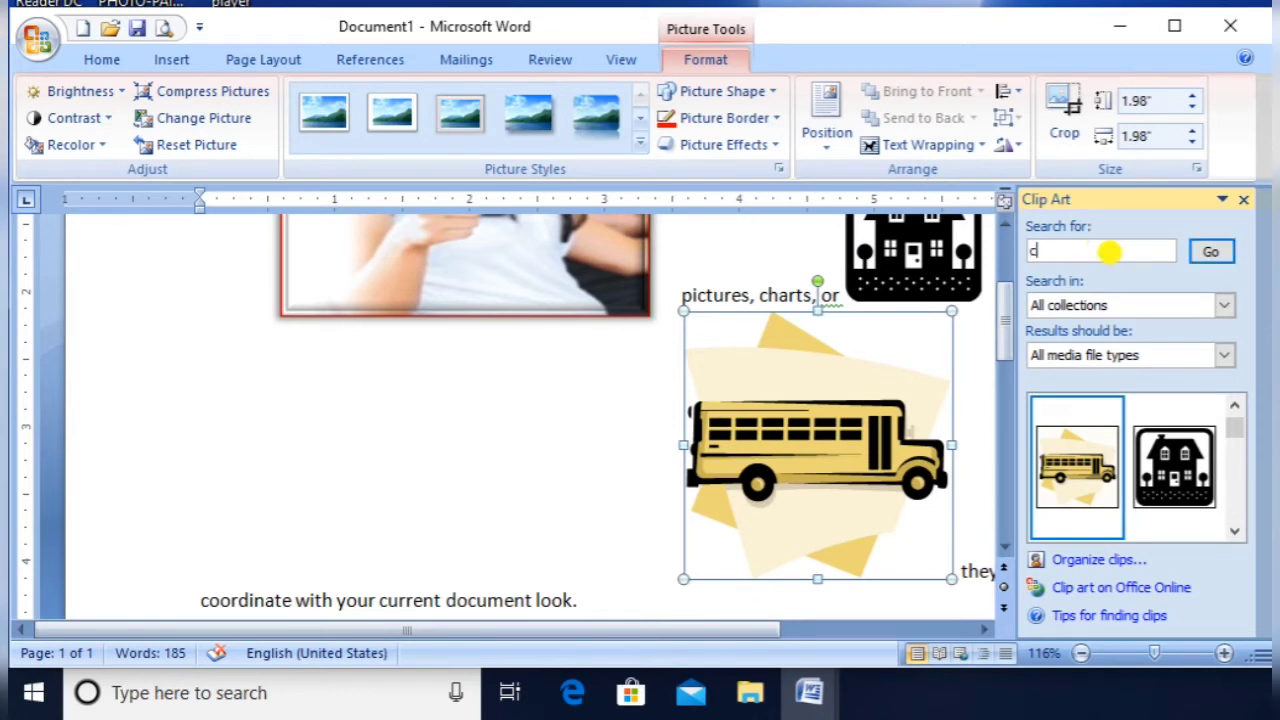
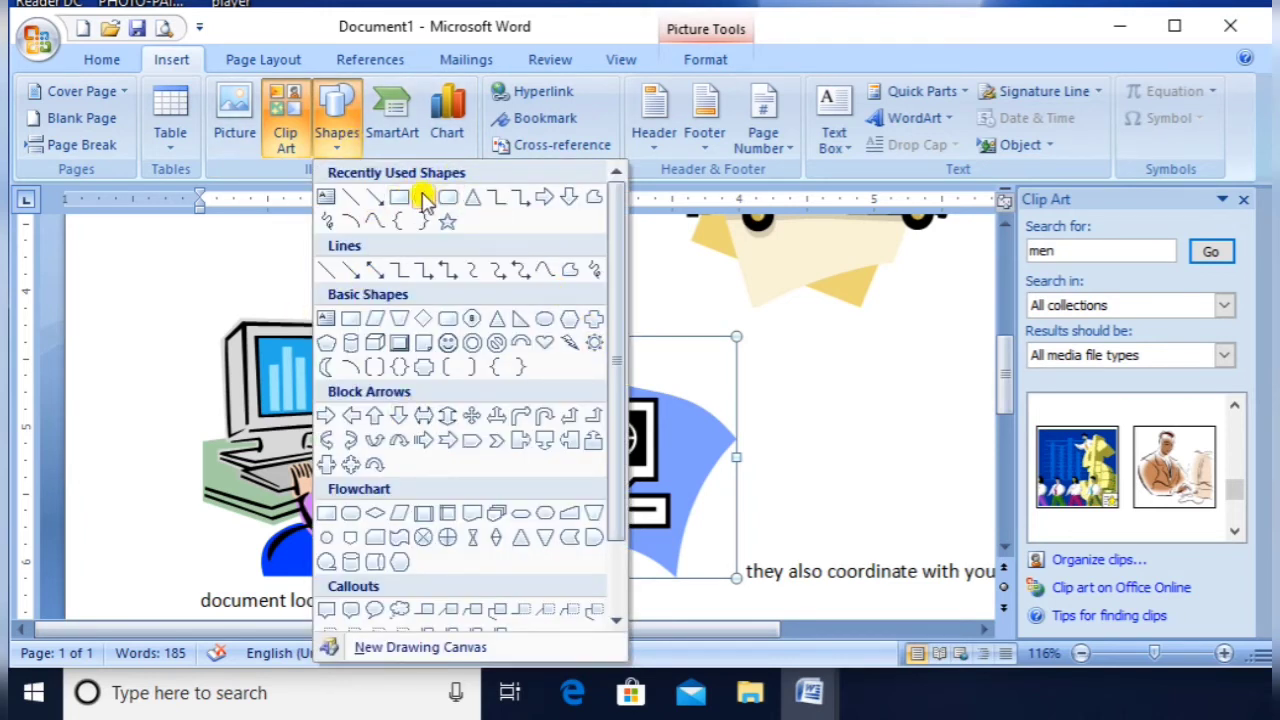
- Draw a five-pointed star about 2.71" high and 2.68" wide over the last two paragraphs
click(448, 219)
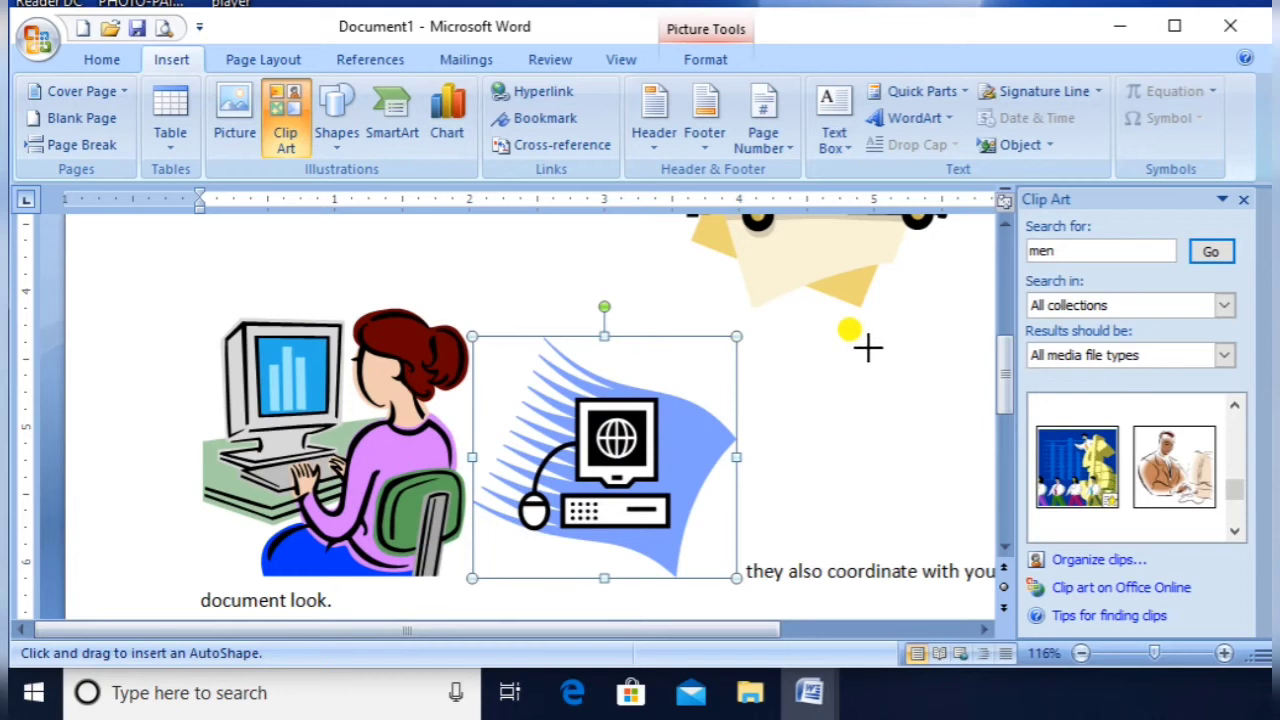
click(1003, 552)
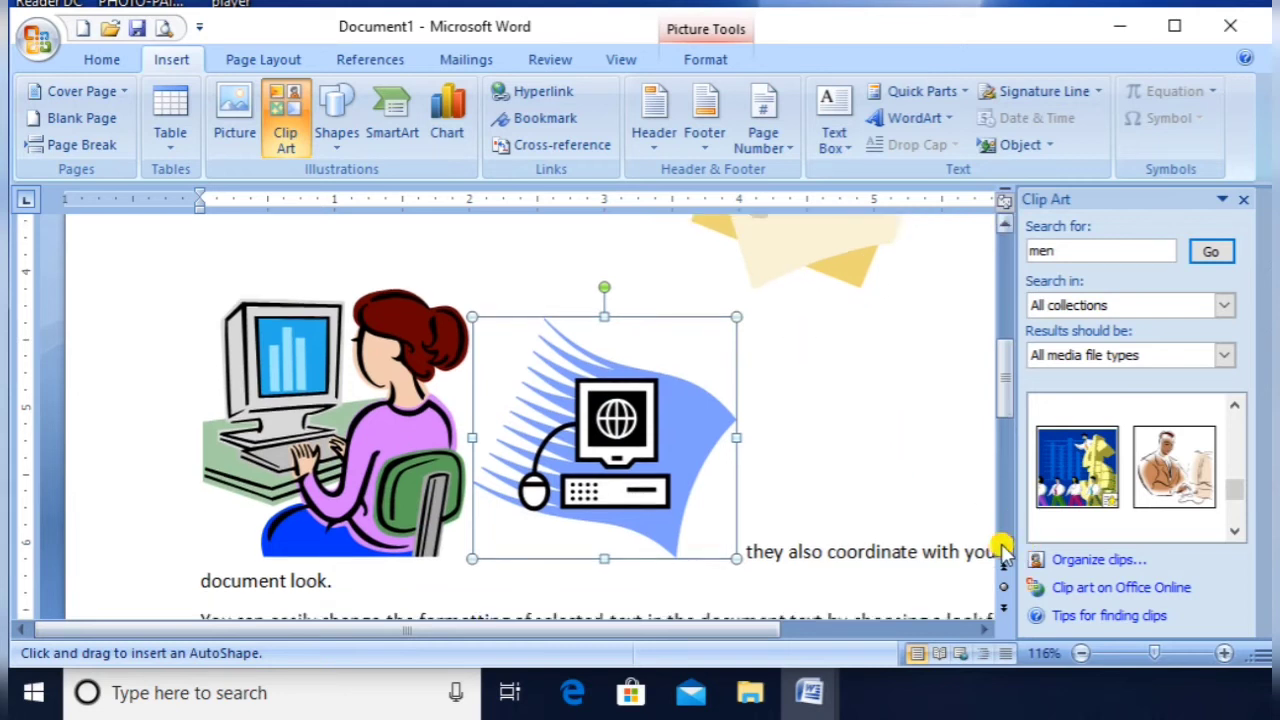
scroll(1003, 552, down, 5)
scroll(1003, 552, down, 2)
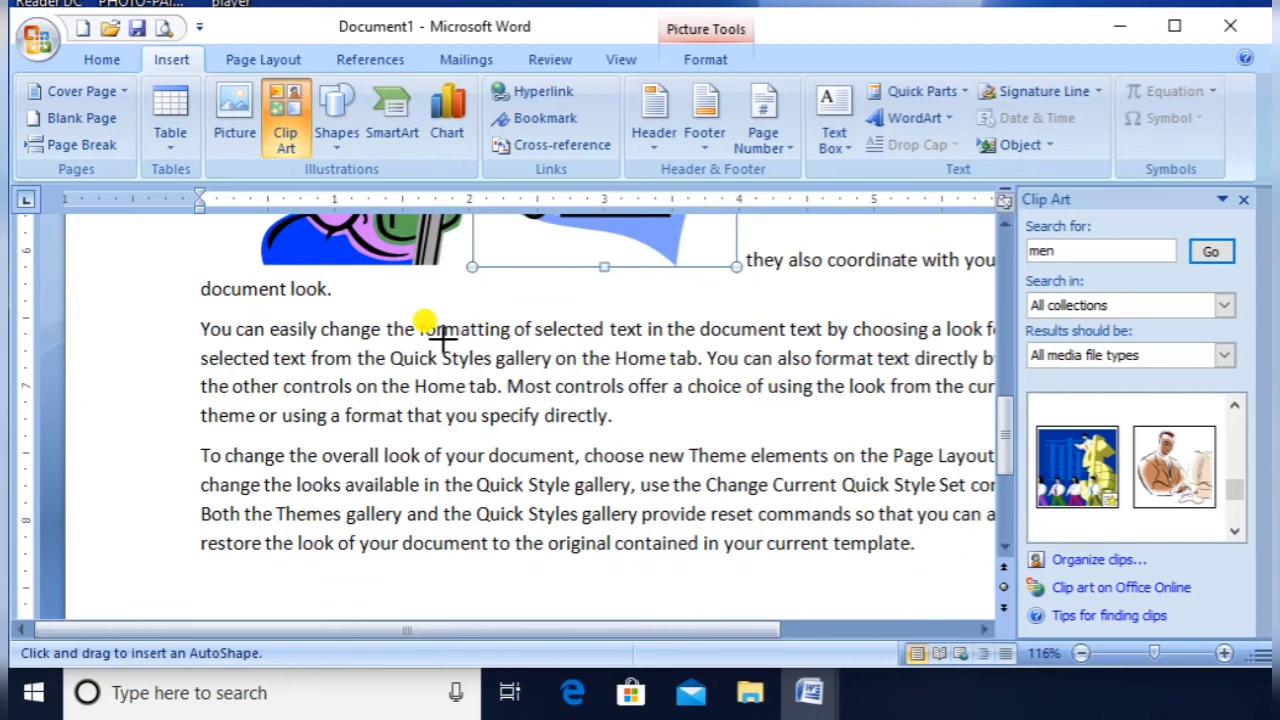
mouse_move(410, 326)
mouse_down()
mouse_move(693, 561)
mouse_move(749, 566)
mouse_move(572, 440)
mouse_move(756, 599)
mouse_move(803, 554)
mouse_move(771, 634)
mouse_move(765, 513)
mouse_up()
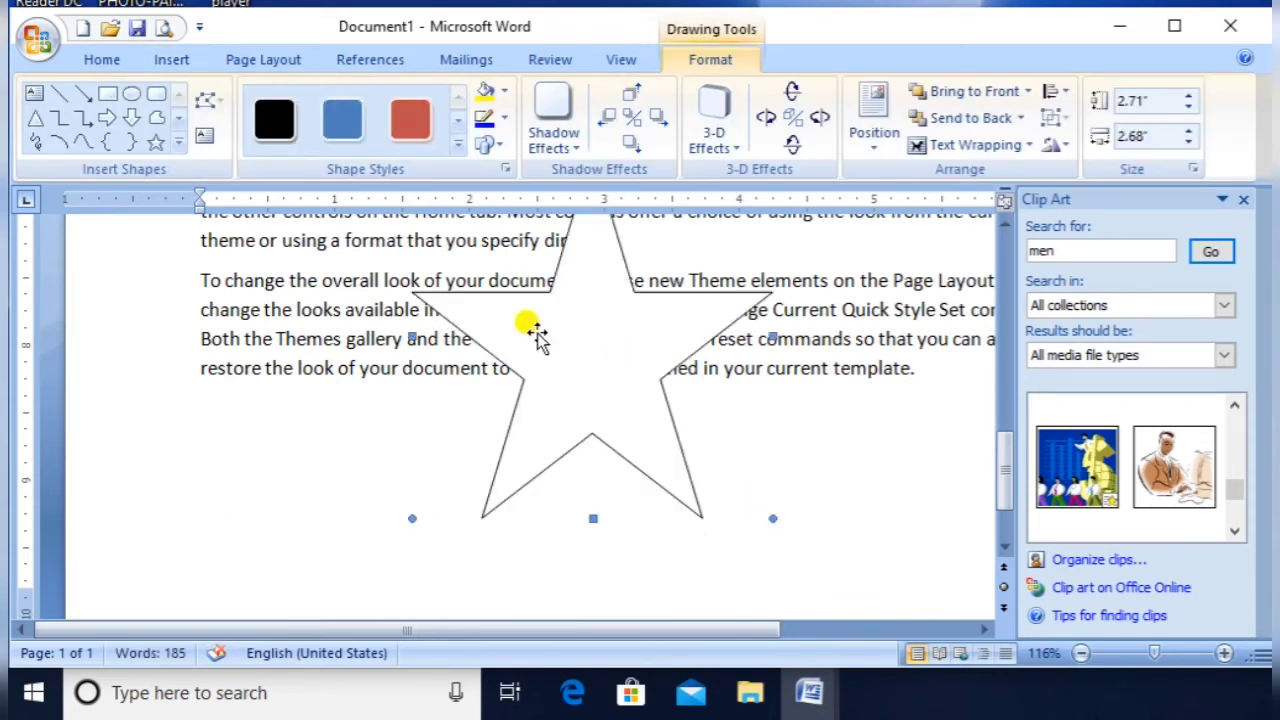
- Draw a smiley face about 1.83" high and 2.35" wide overlapping the star's left side, and apply the red horizontal-gradient shape style
click(1005, 222)
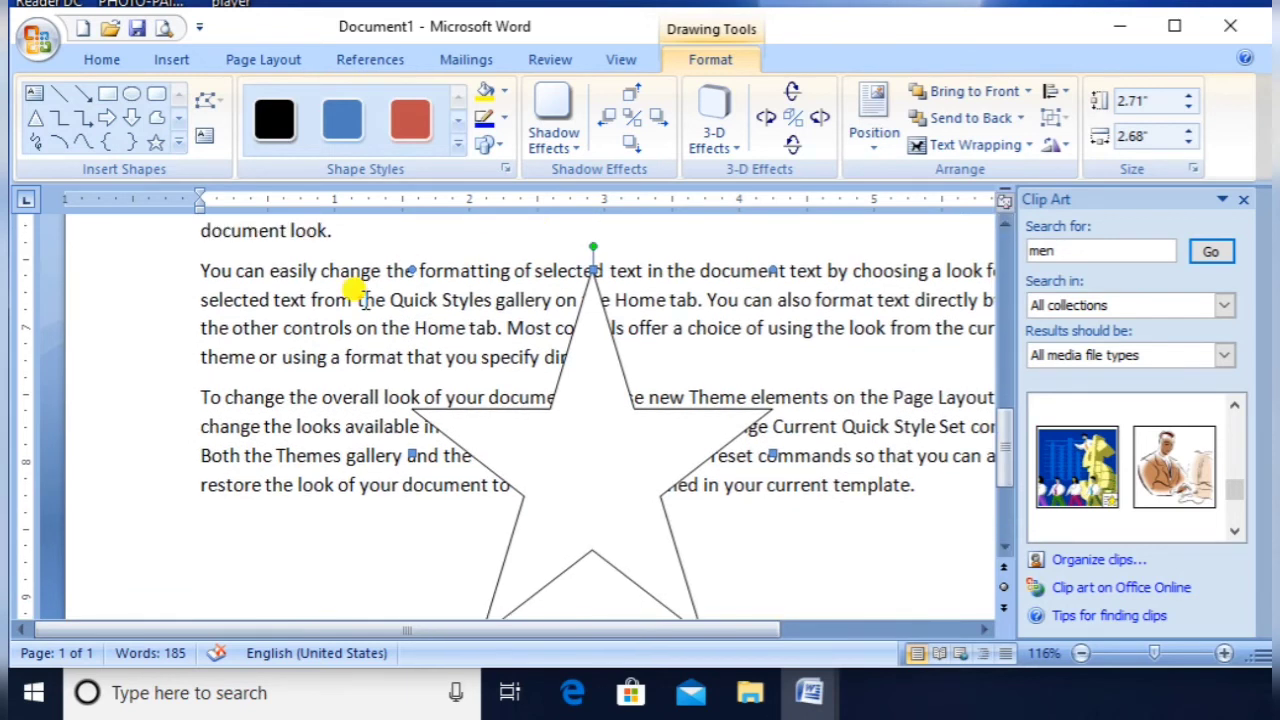
click(362, 240)
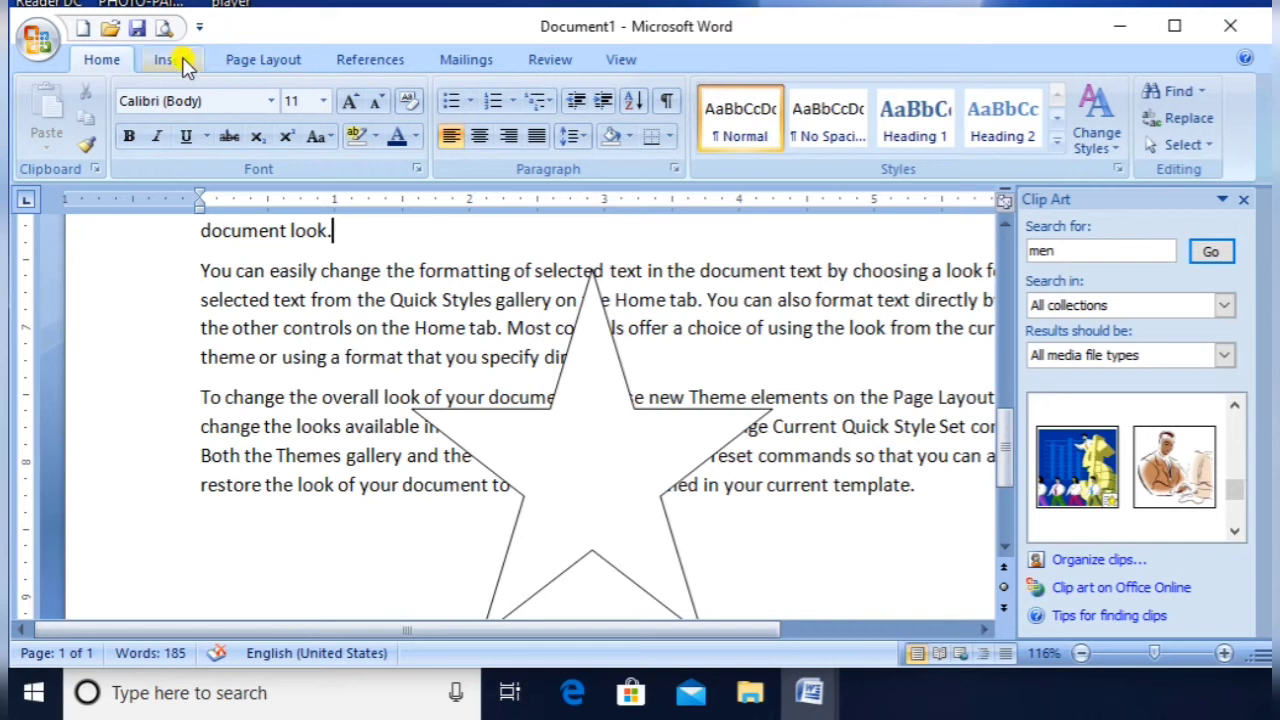
click(170, 60)
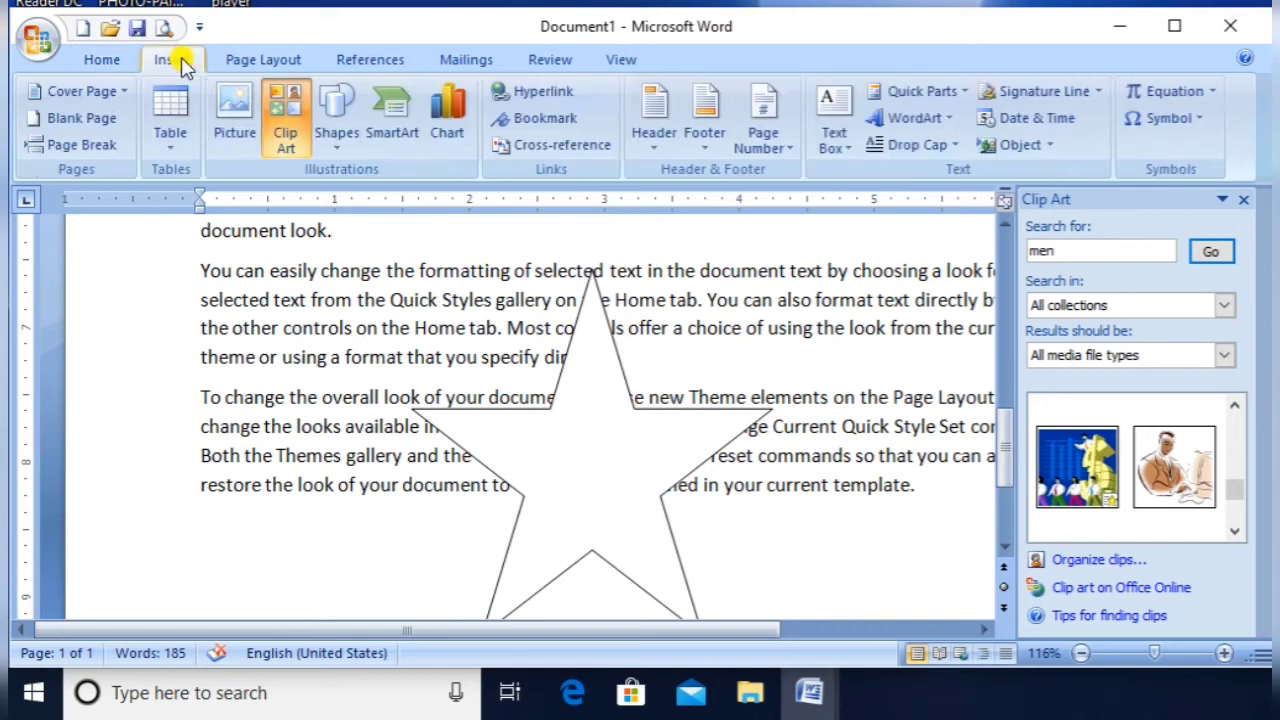
click(344, 112)
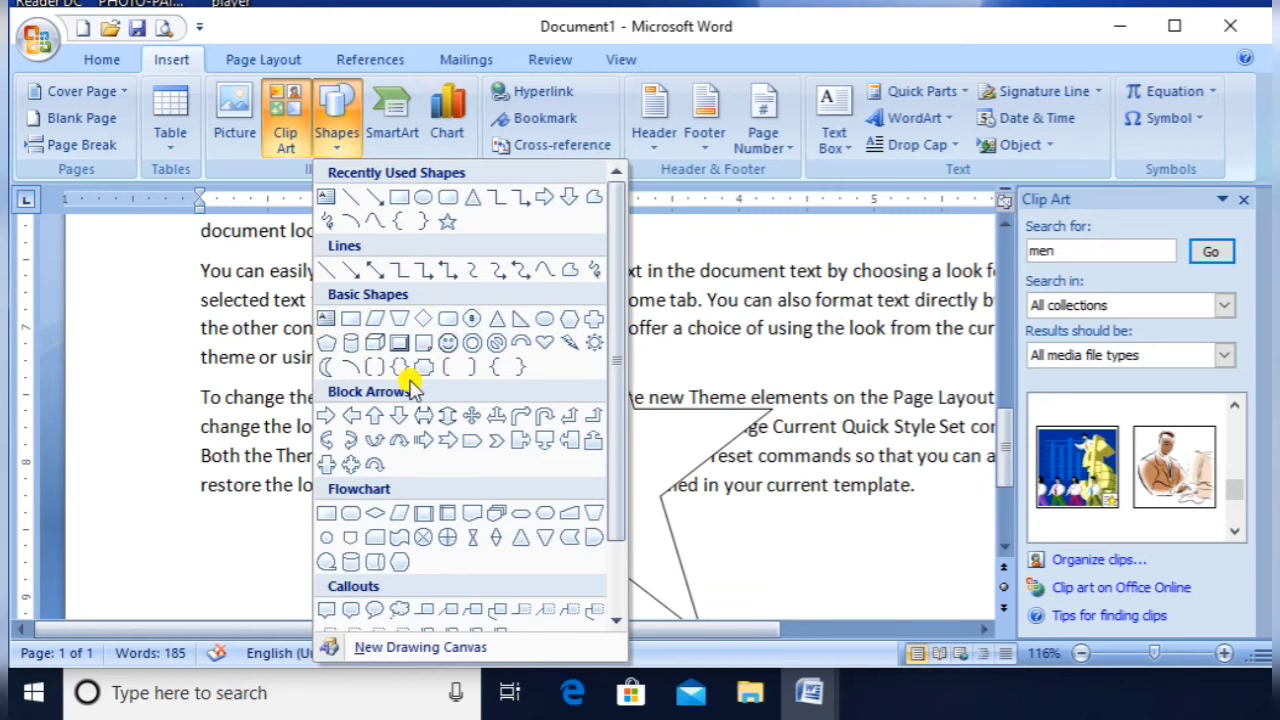
click(446, 343)
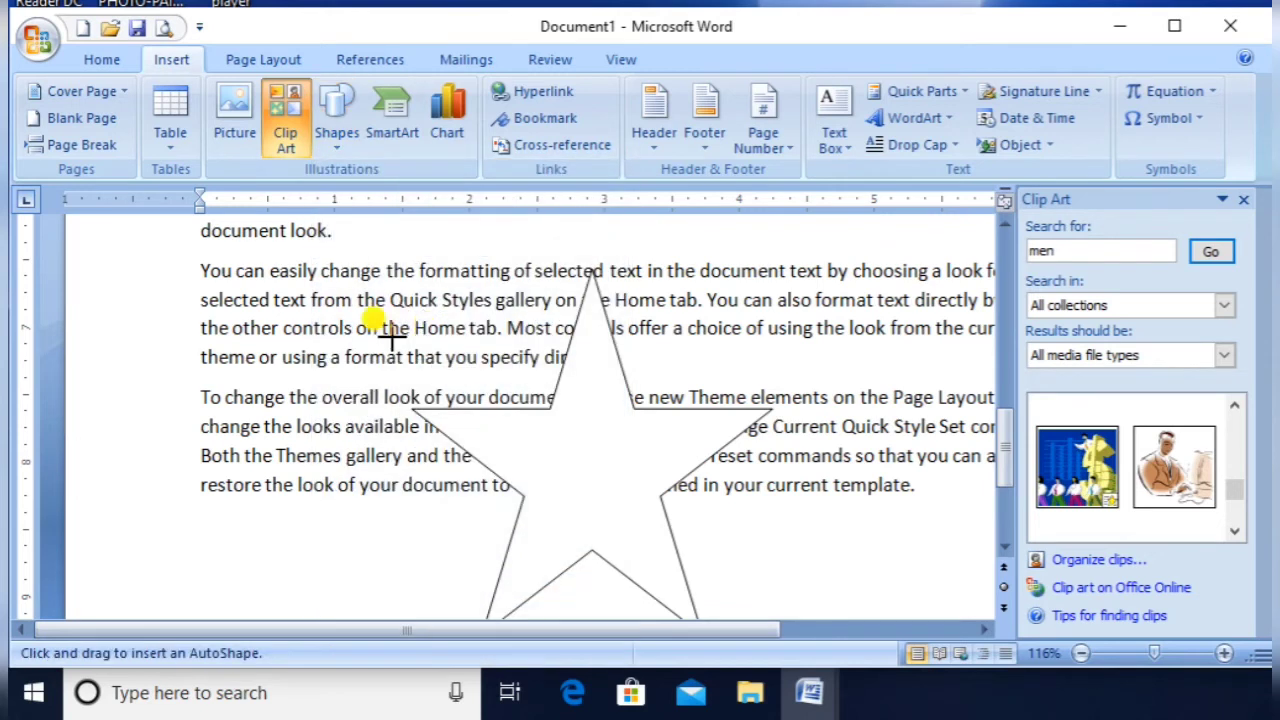
mouse_move(222, 338)
mouse_down()
mouse_move(360, 463)
mouse_move(538, 584)
mouse_up()
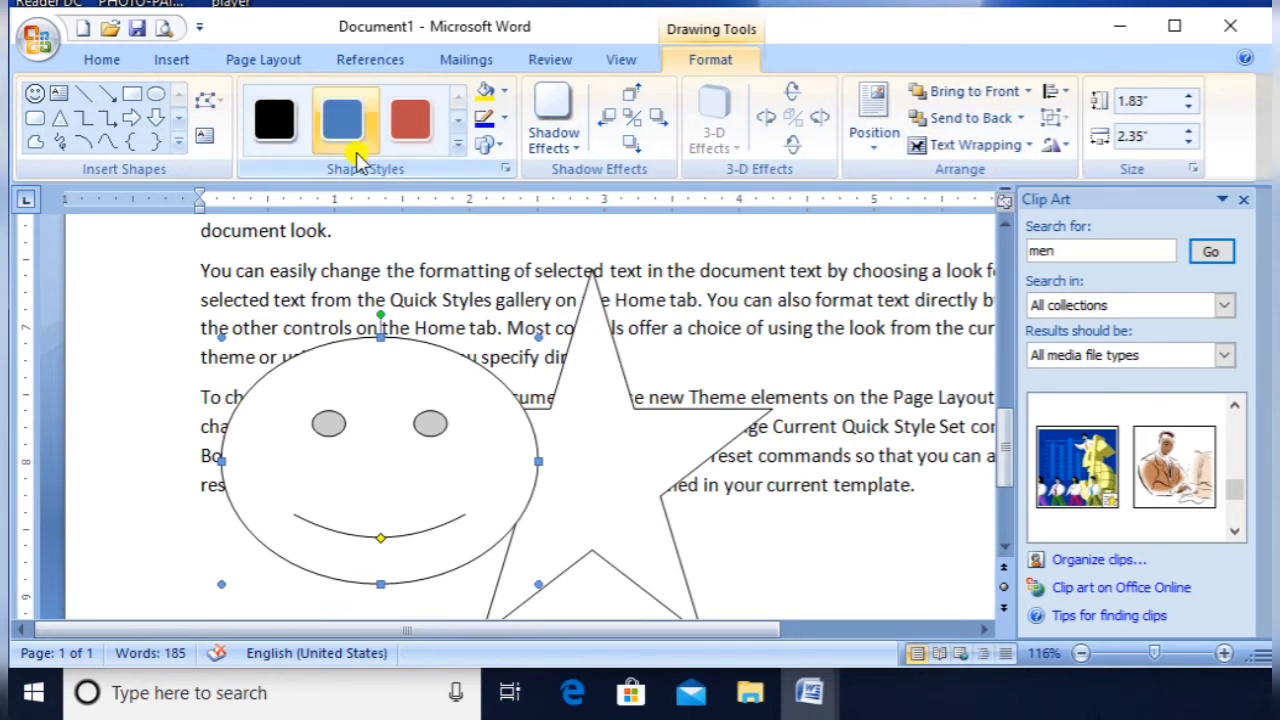
click(464, 147)
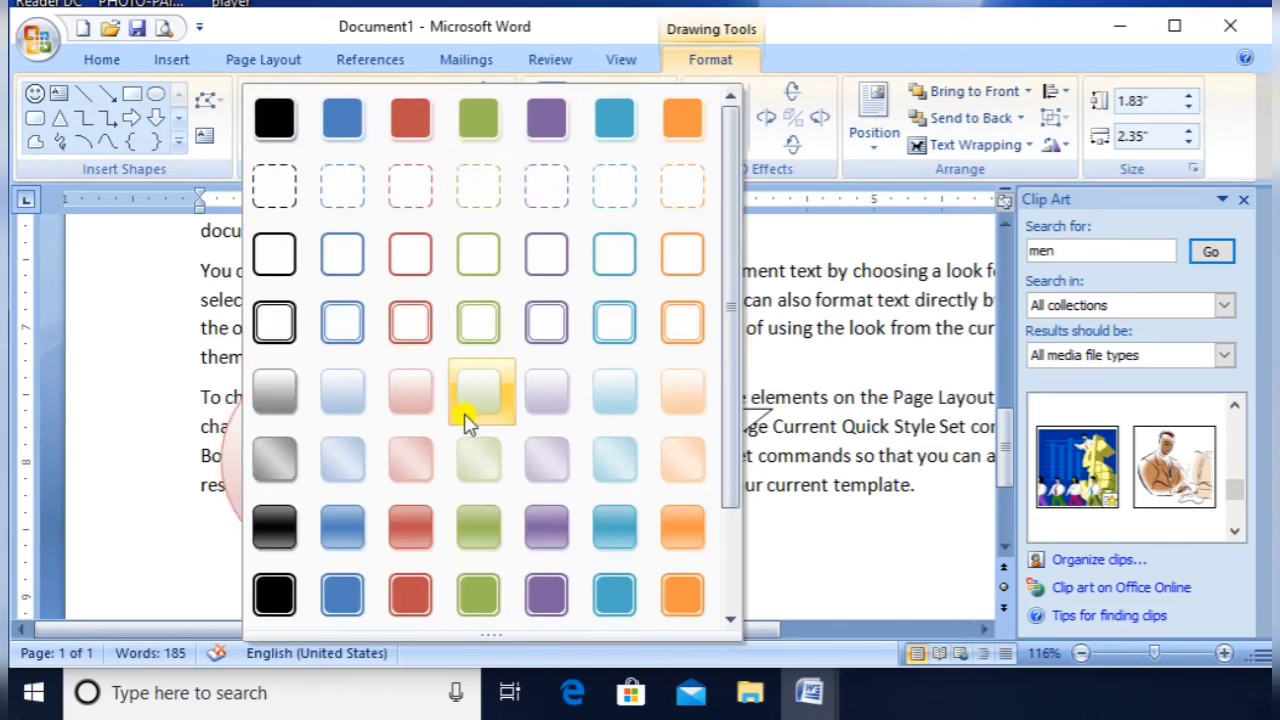
click(408, 528)
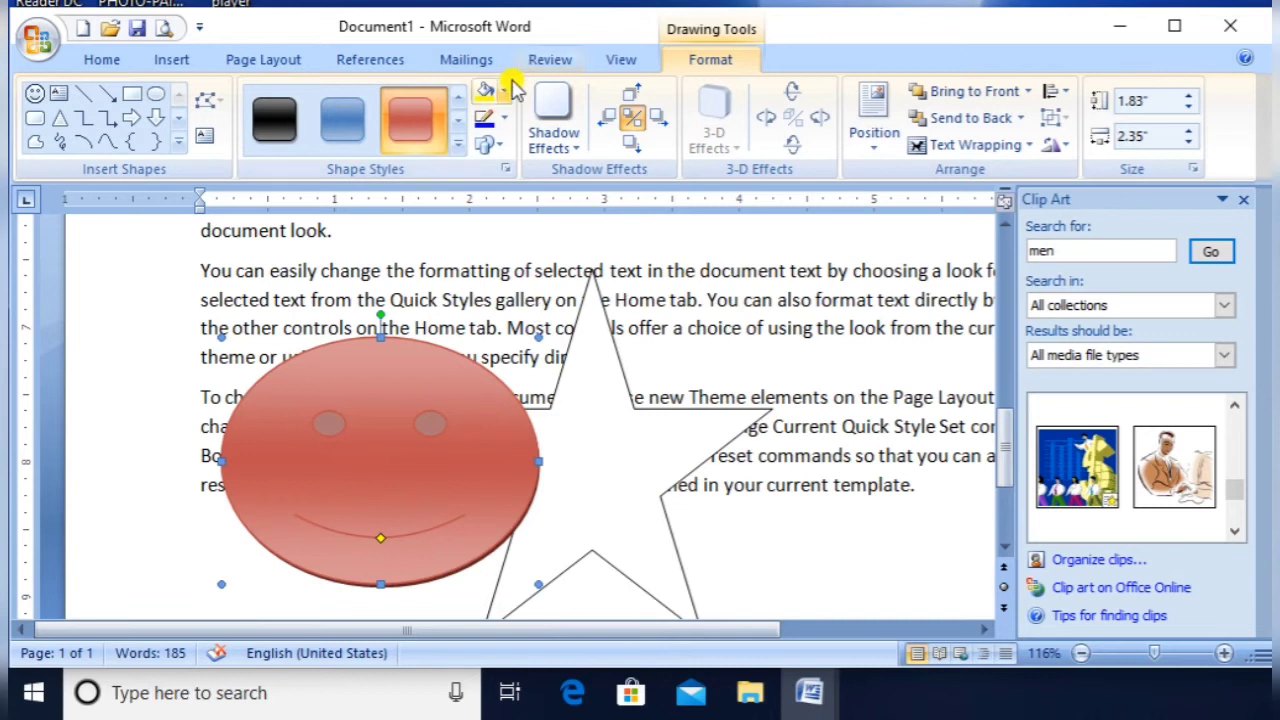
- Fill the star with the medium blue theme color
click(580, 298)
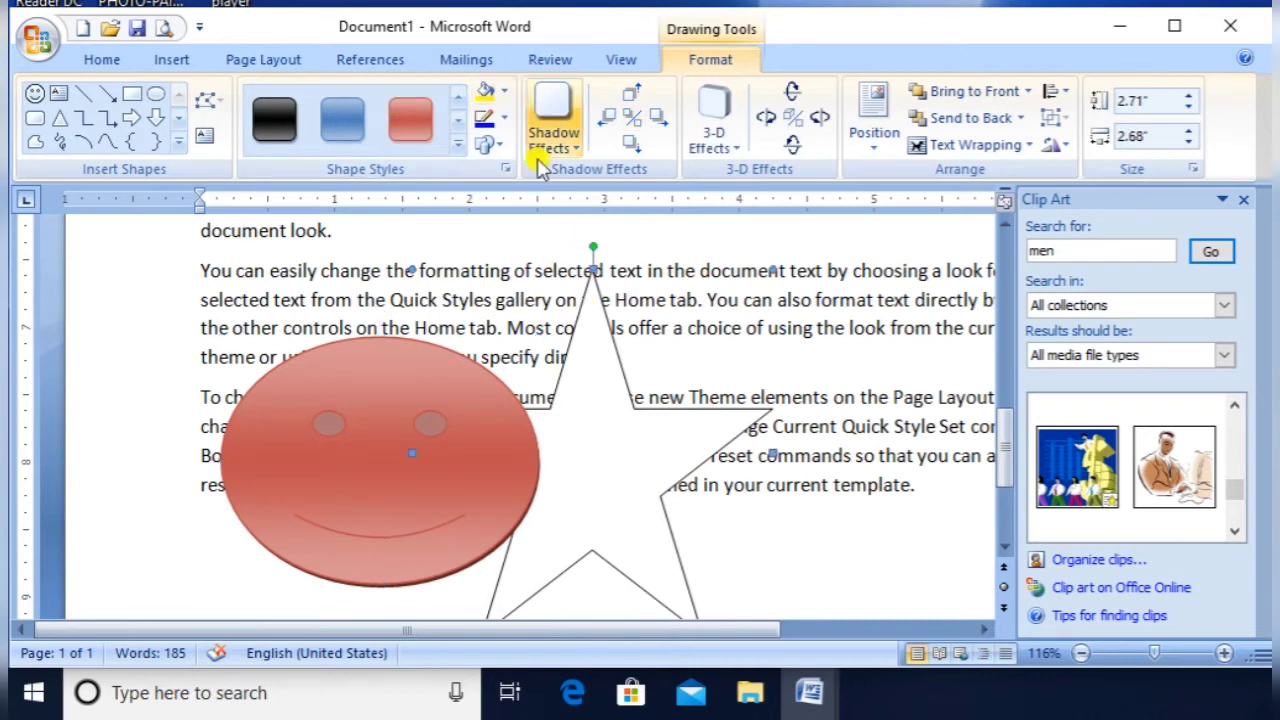
click(506, 93)
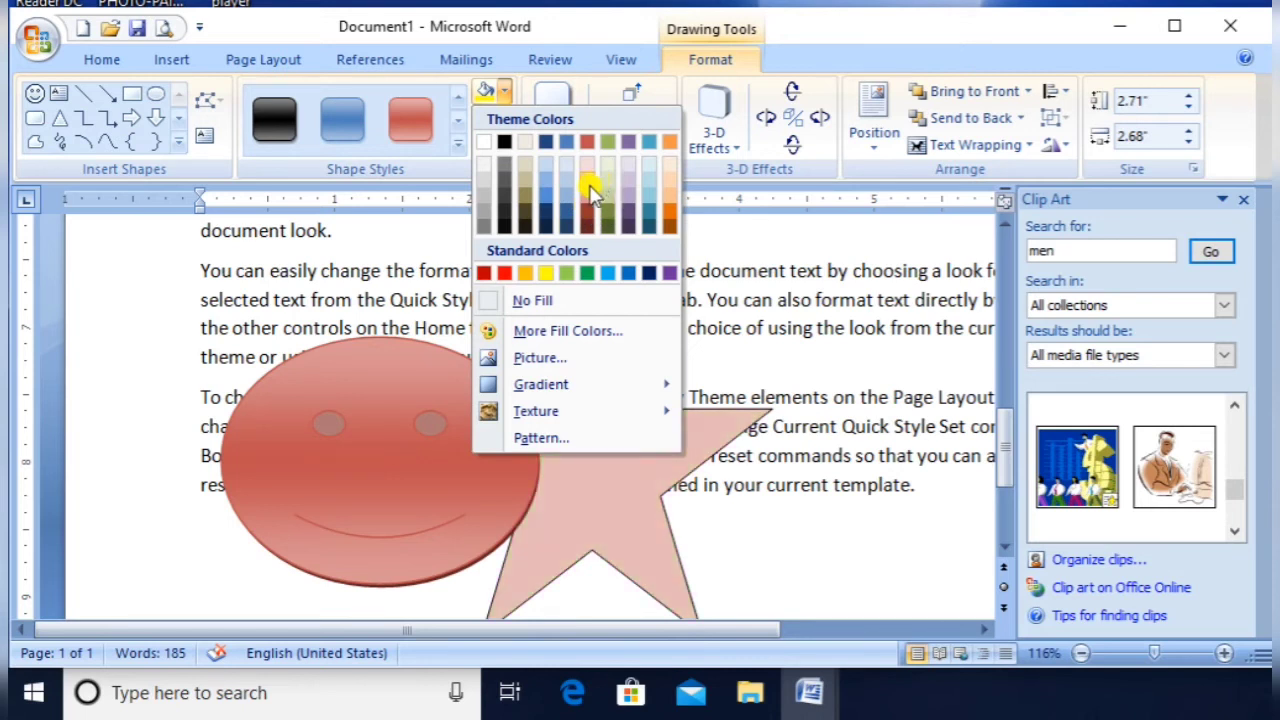
click(548, 200)
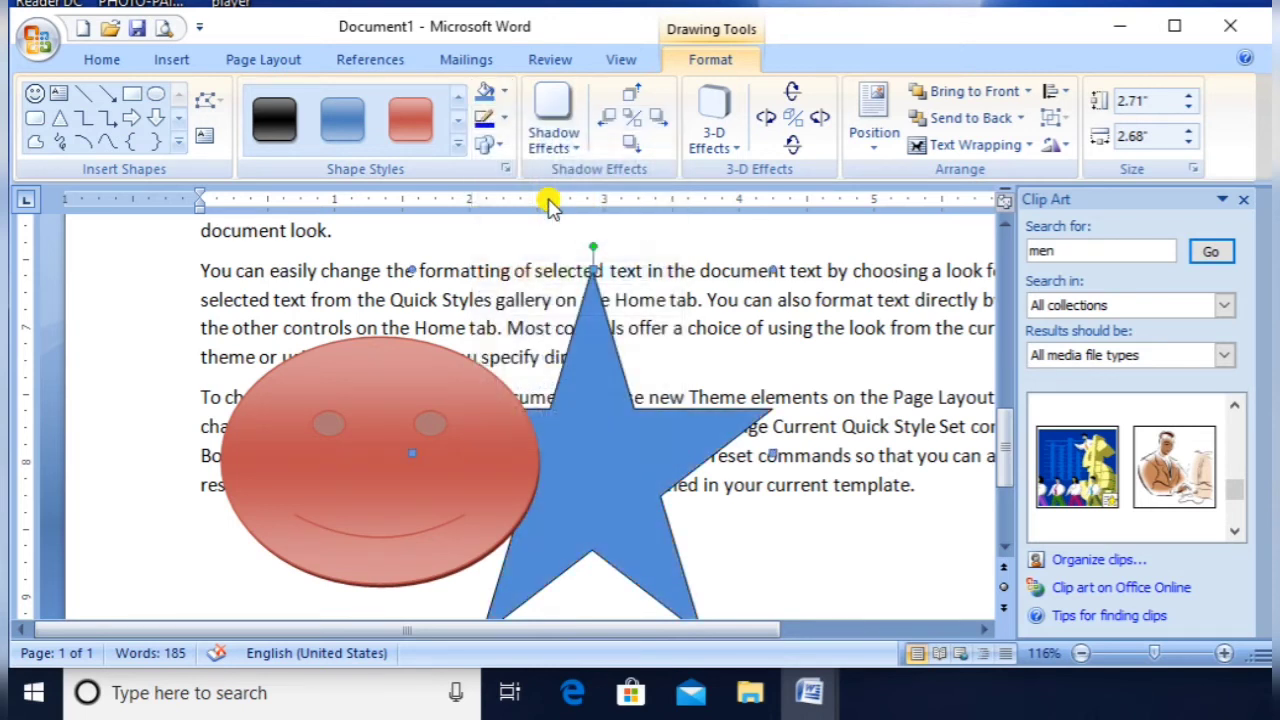
- Give the star a standard red outline with a weight of 2¼ pt
click(505, 118)
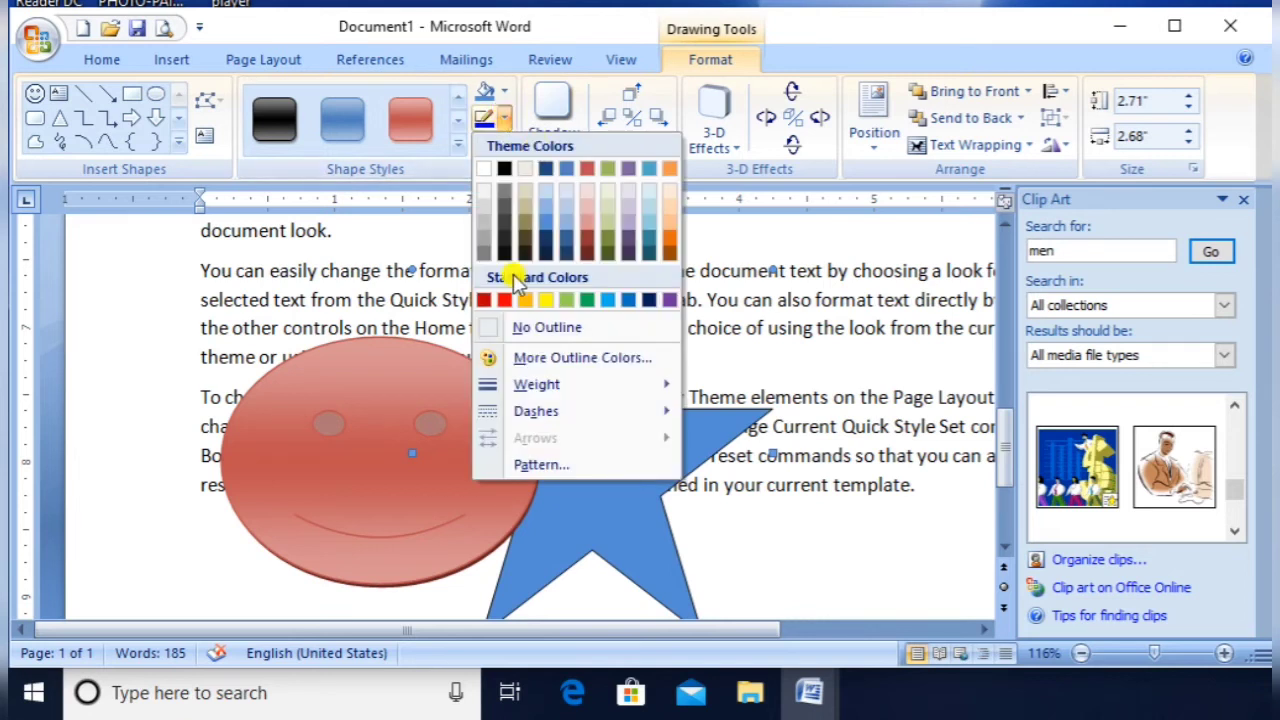
click(503, 299)
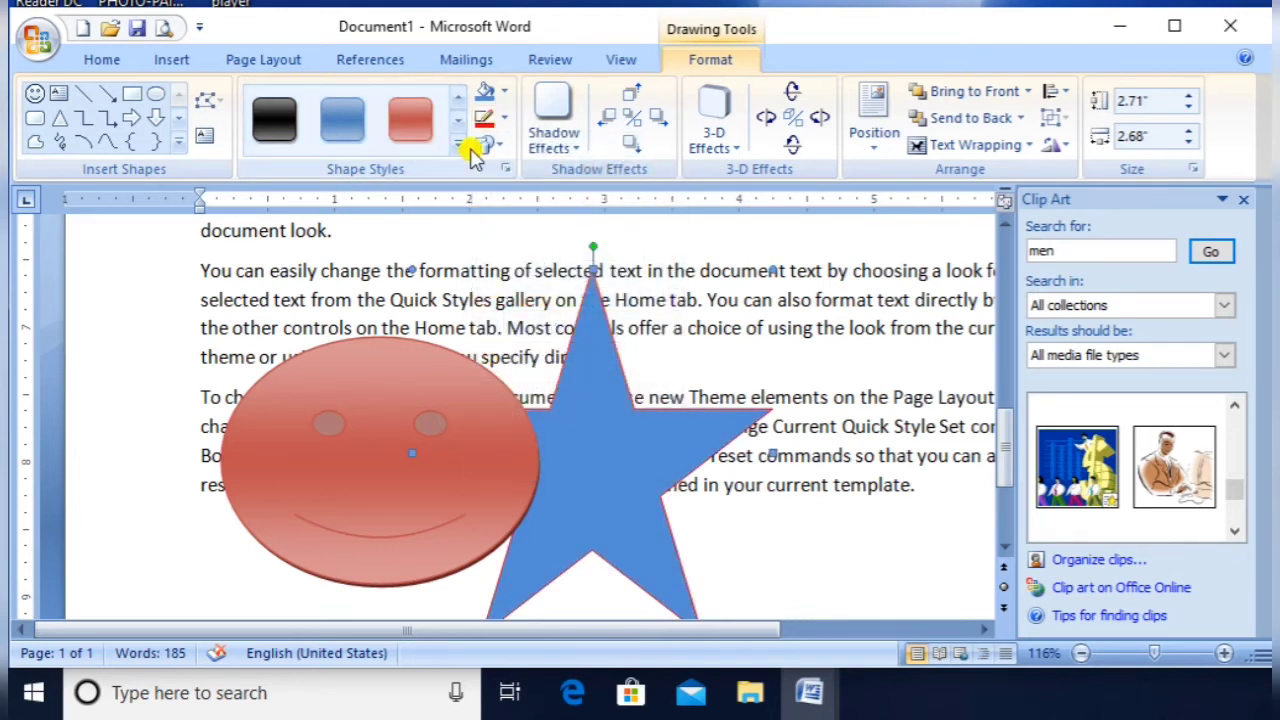
click(503, 117)
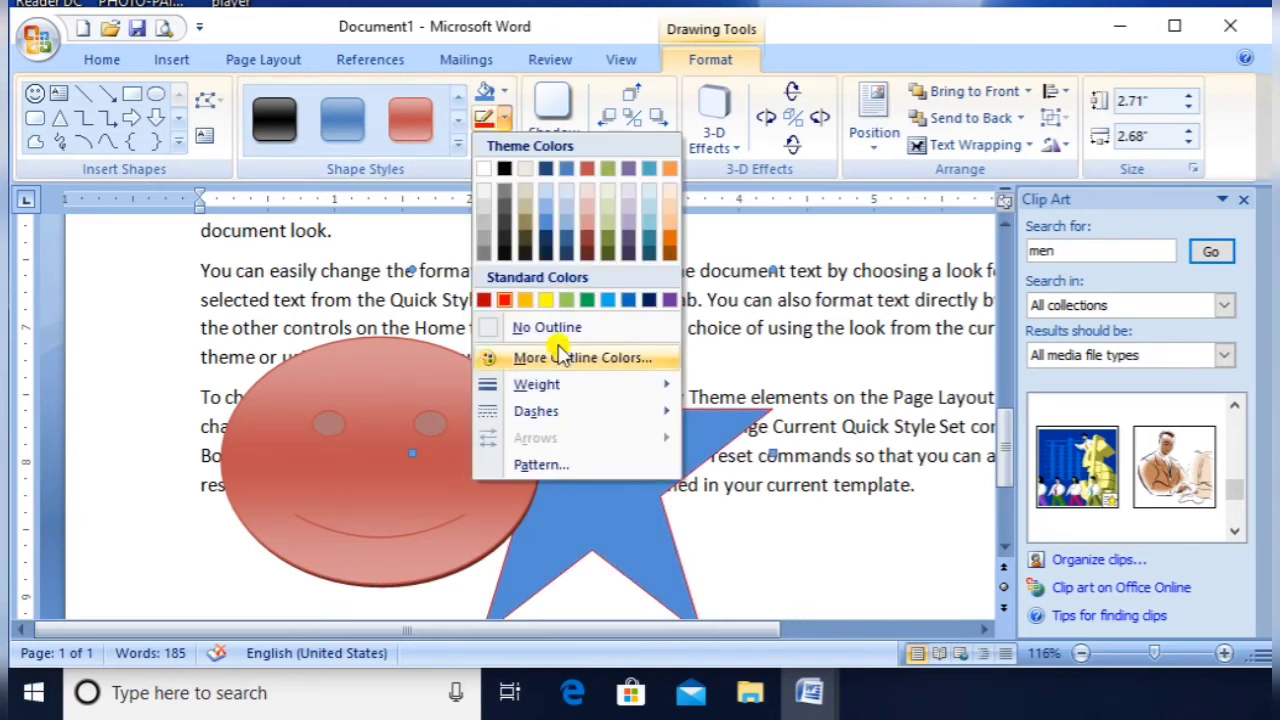
mouse_move(560, 384)
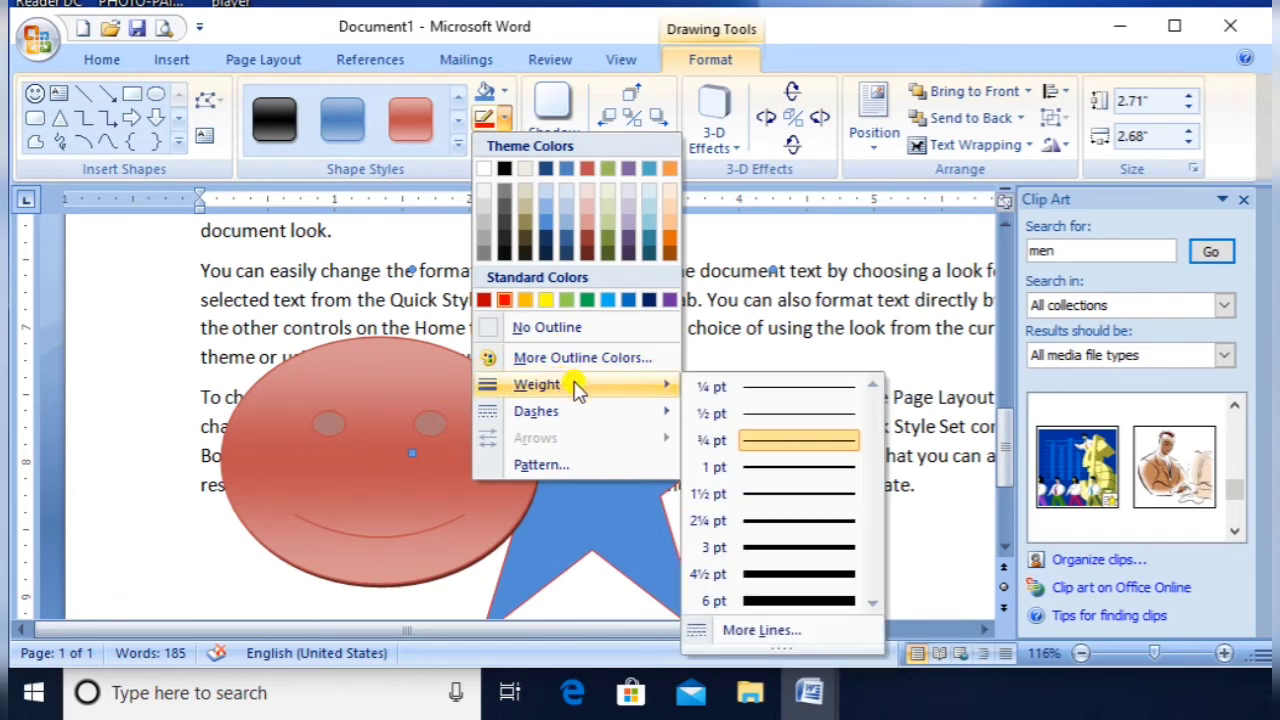
click(768, 521)
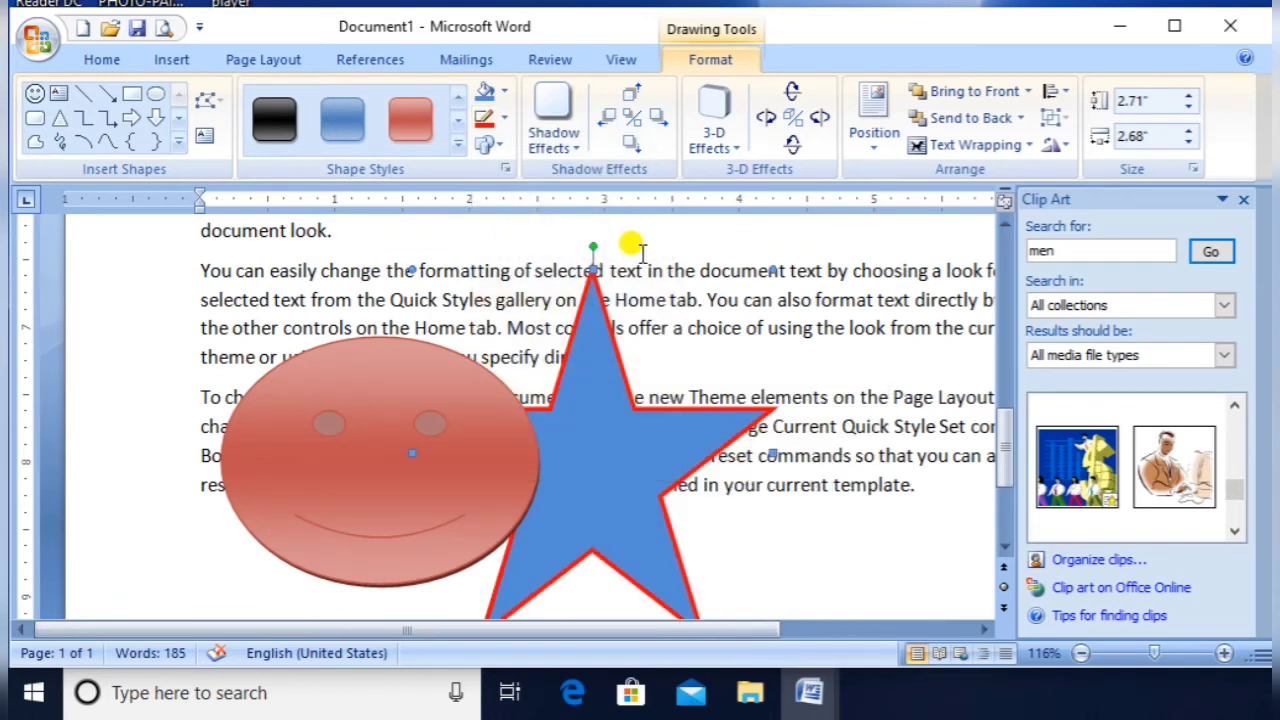
- Apply the Large confetti line pattern to the star's outline, keeping the red foreground
click(503, 121)
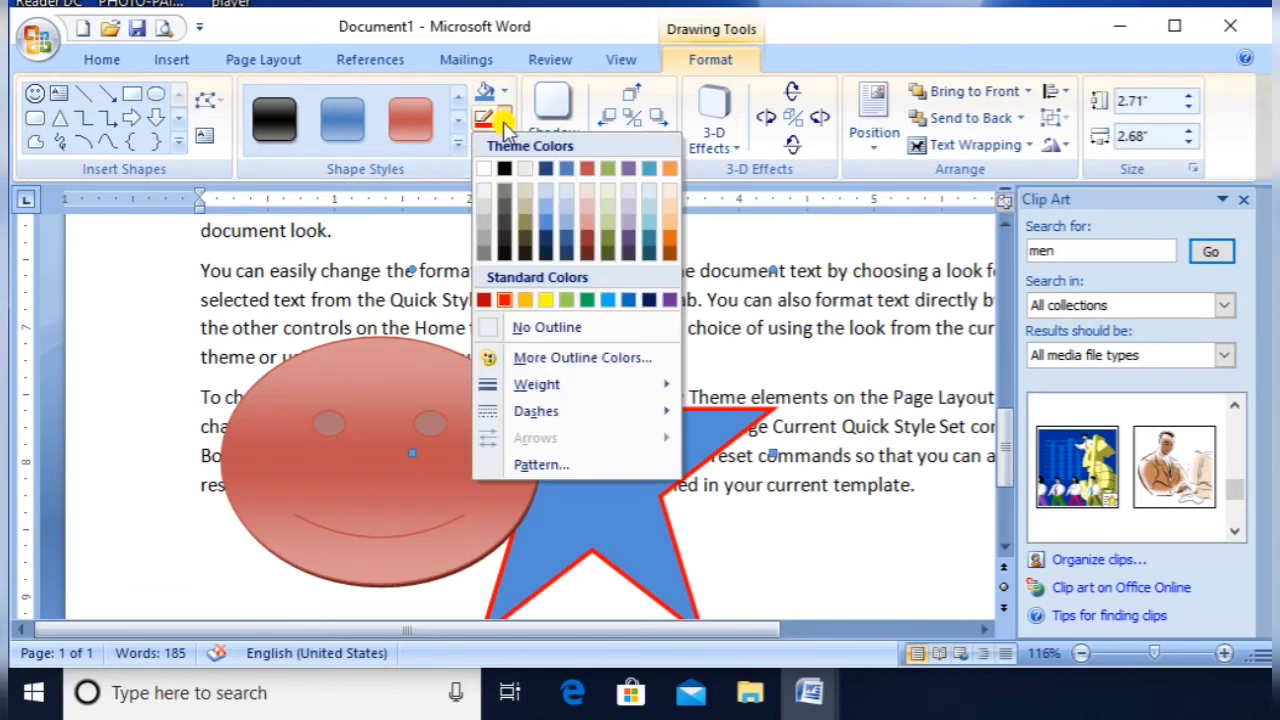
mouse_move(555, 418)
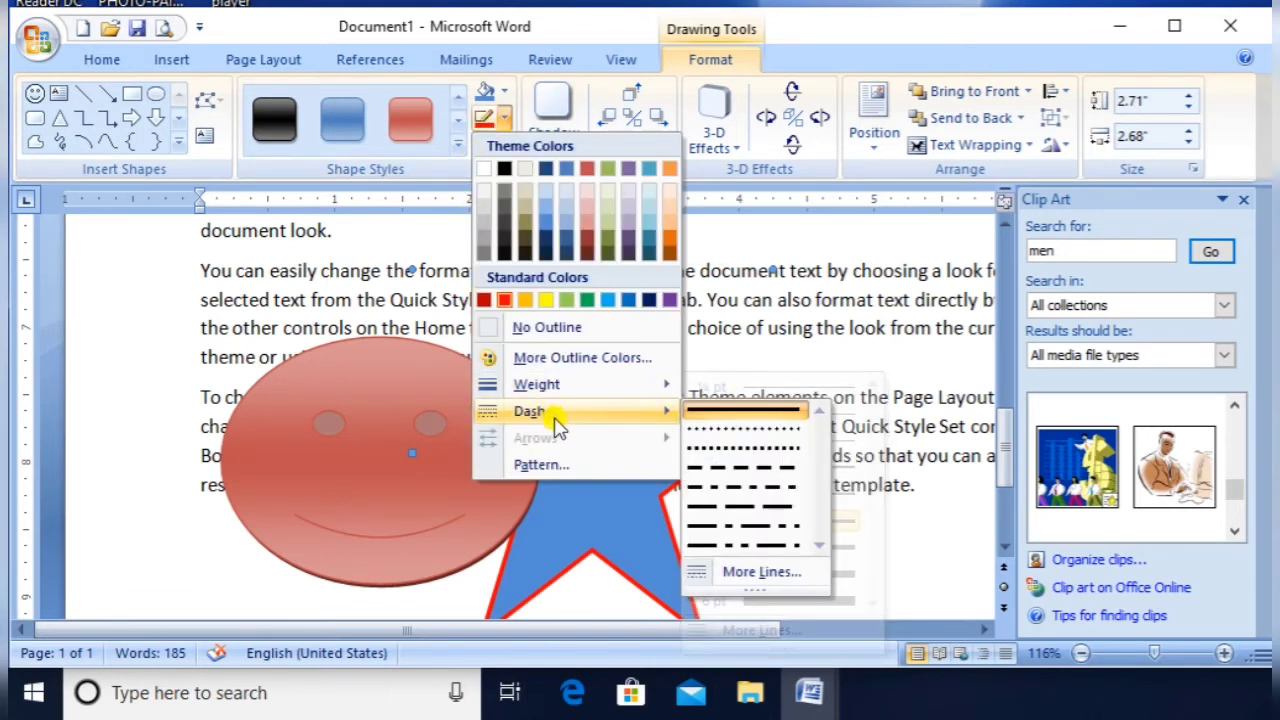
click(560, 460)
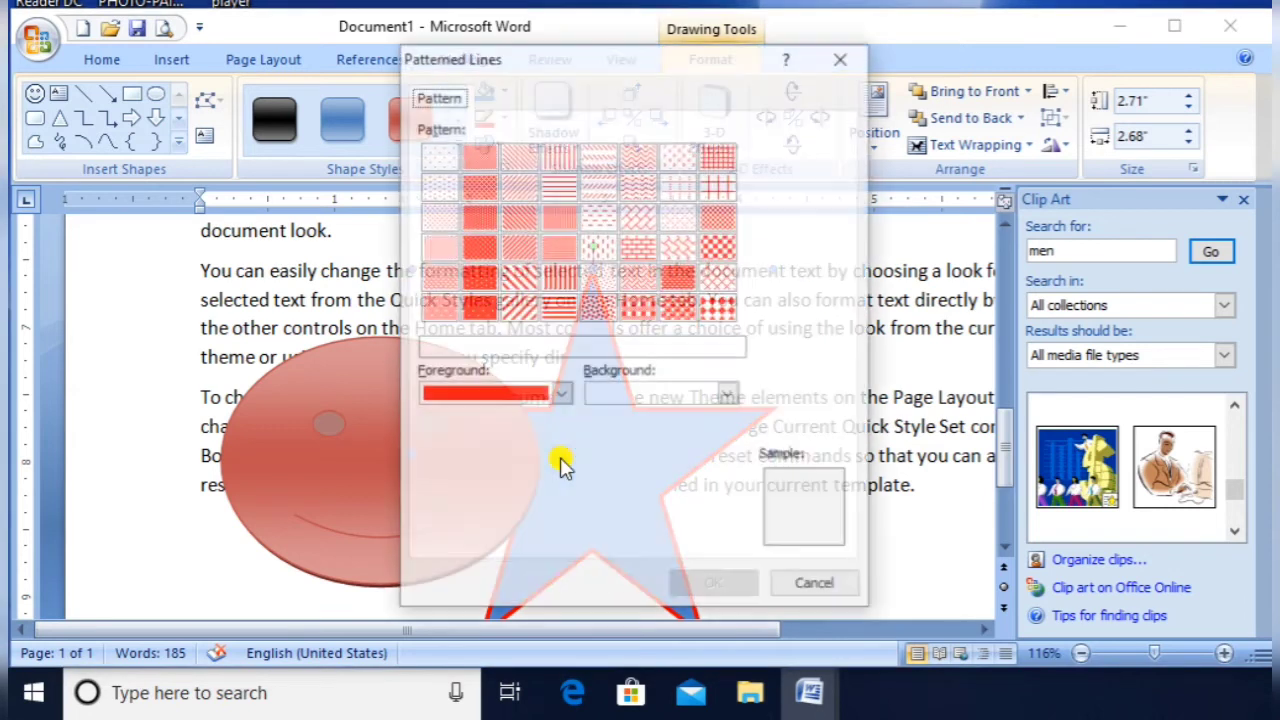
click(608, 306)
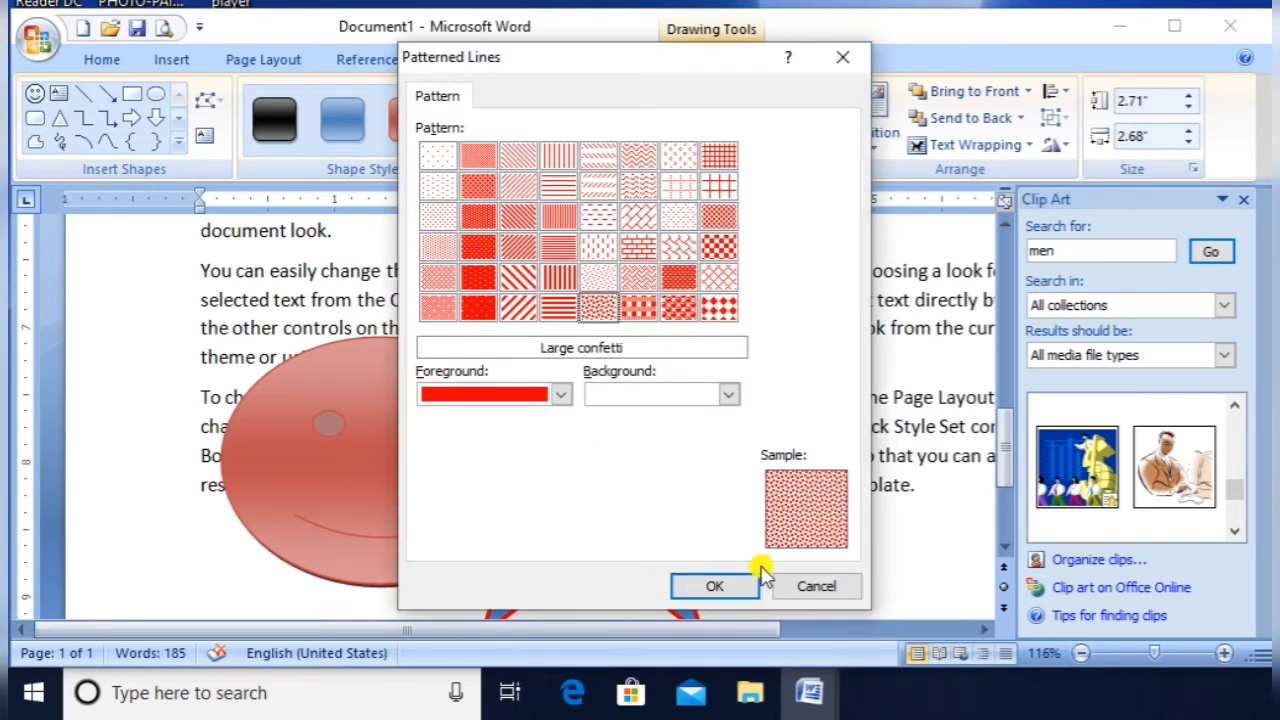
click(714, 585)
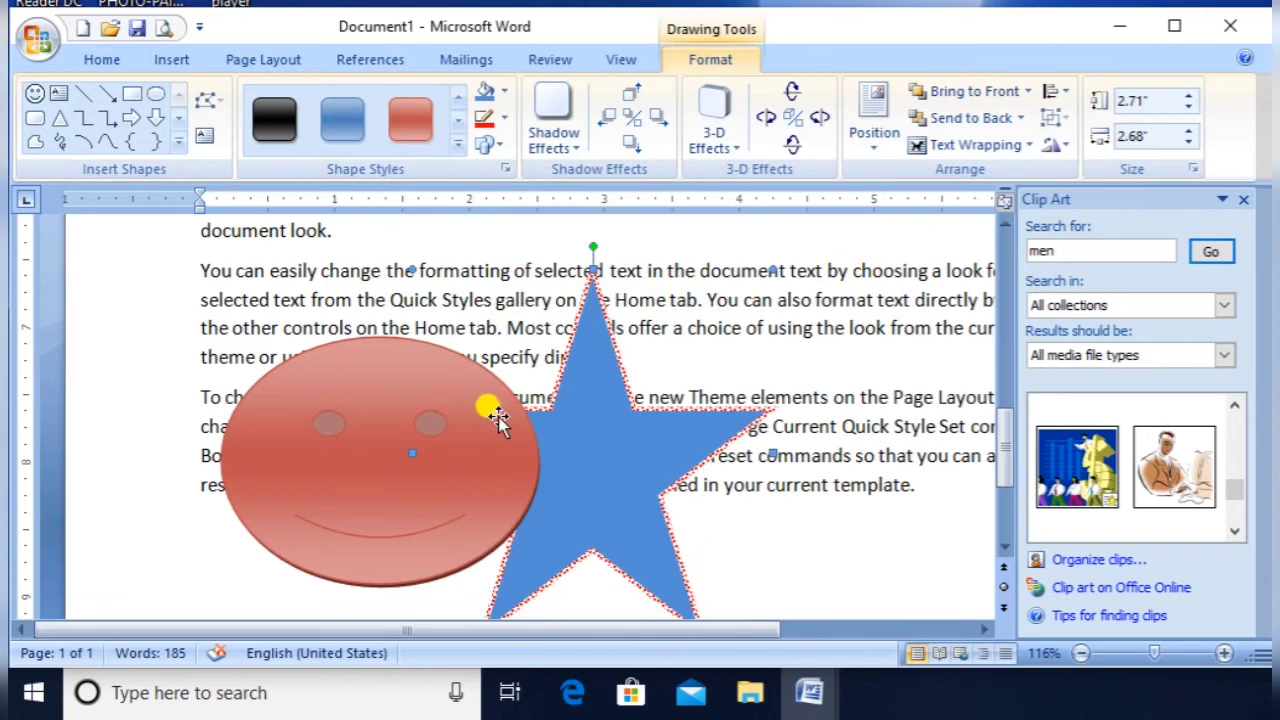
- Change the star to the rounded flowchart Display shape and then to a four-way block arrow
click(490, 150)
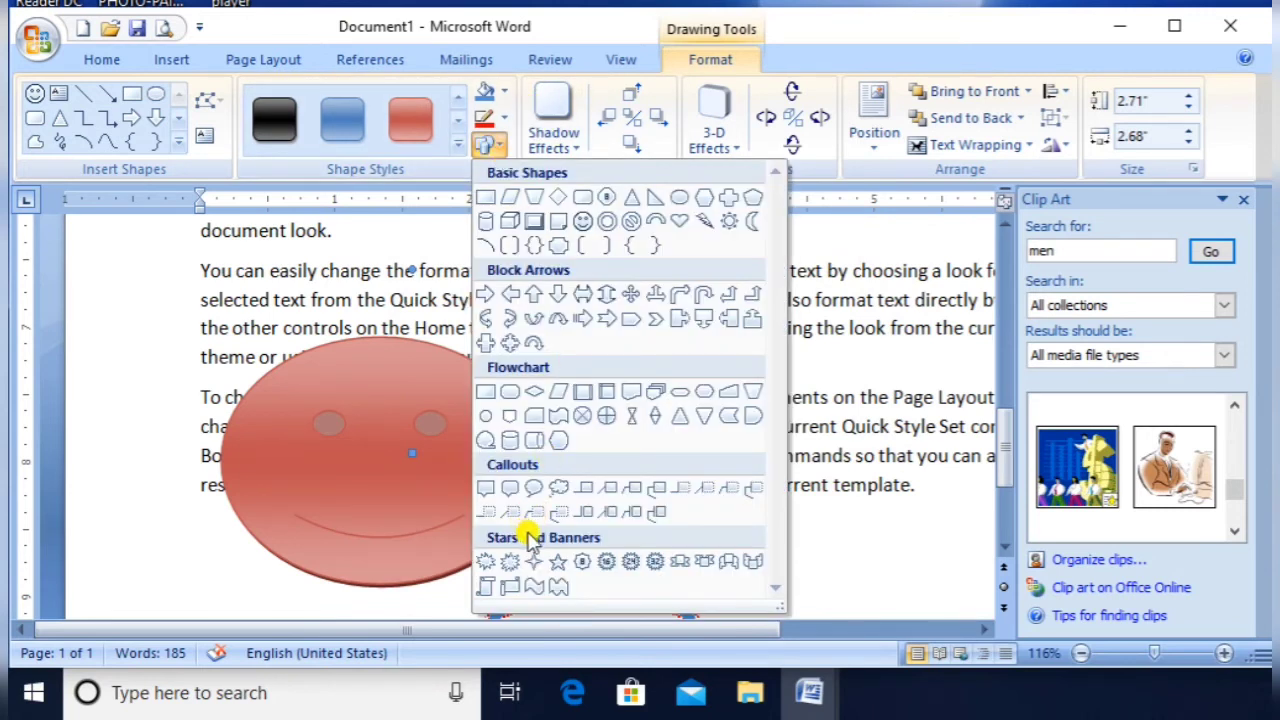
click(558, 442)
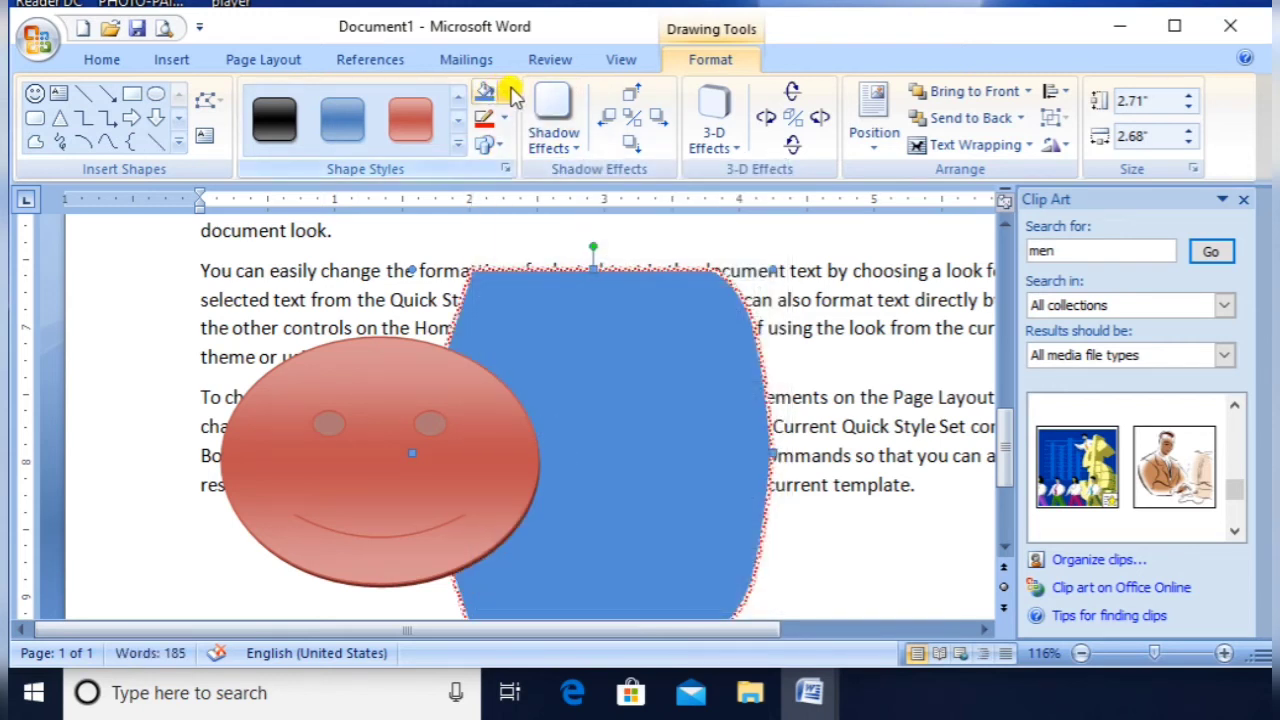
click(505, 143)
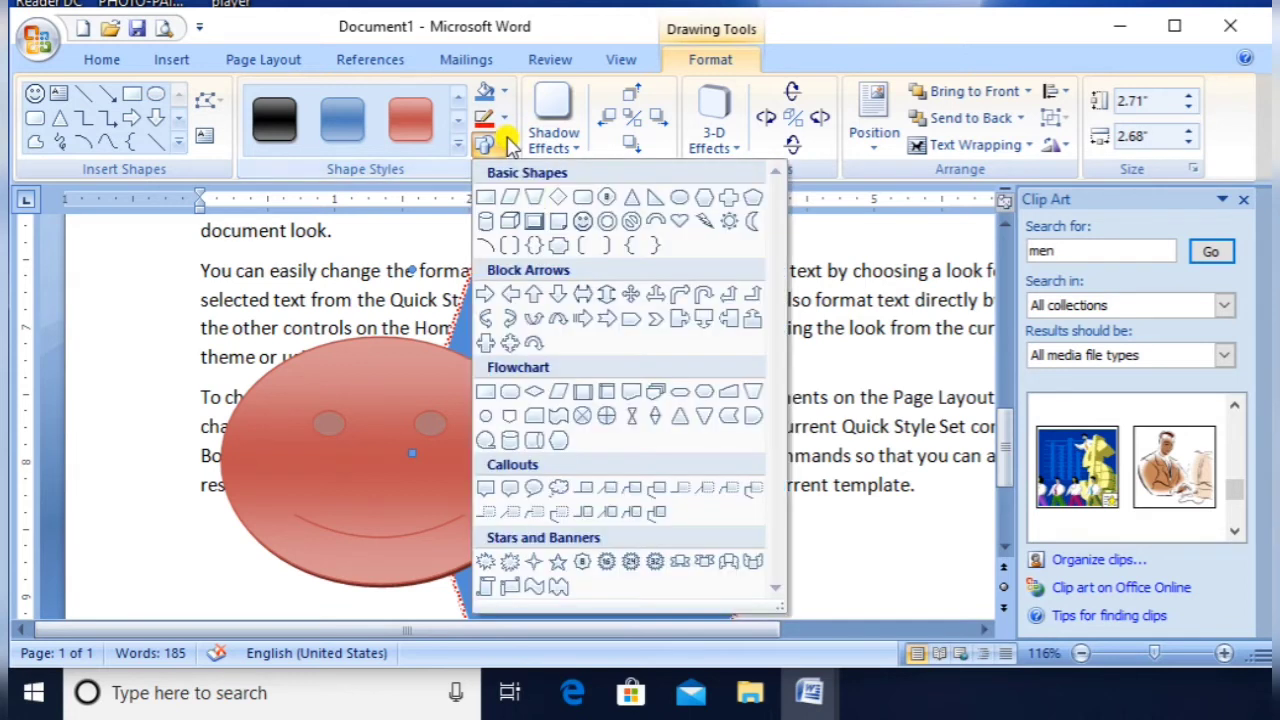
click(633, 294)
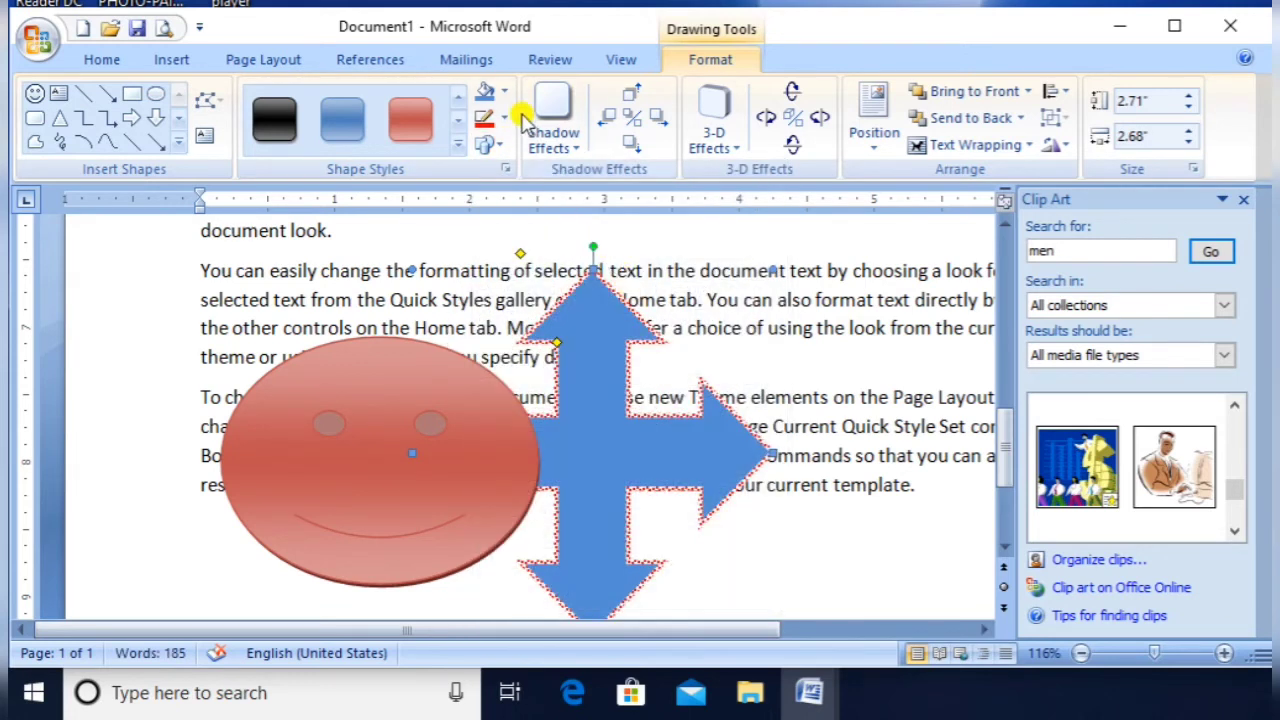
- Fill the four-way arrow with the "save to save as" picture from the Documents folder
click(505, 93)
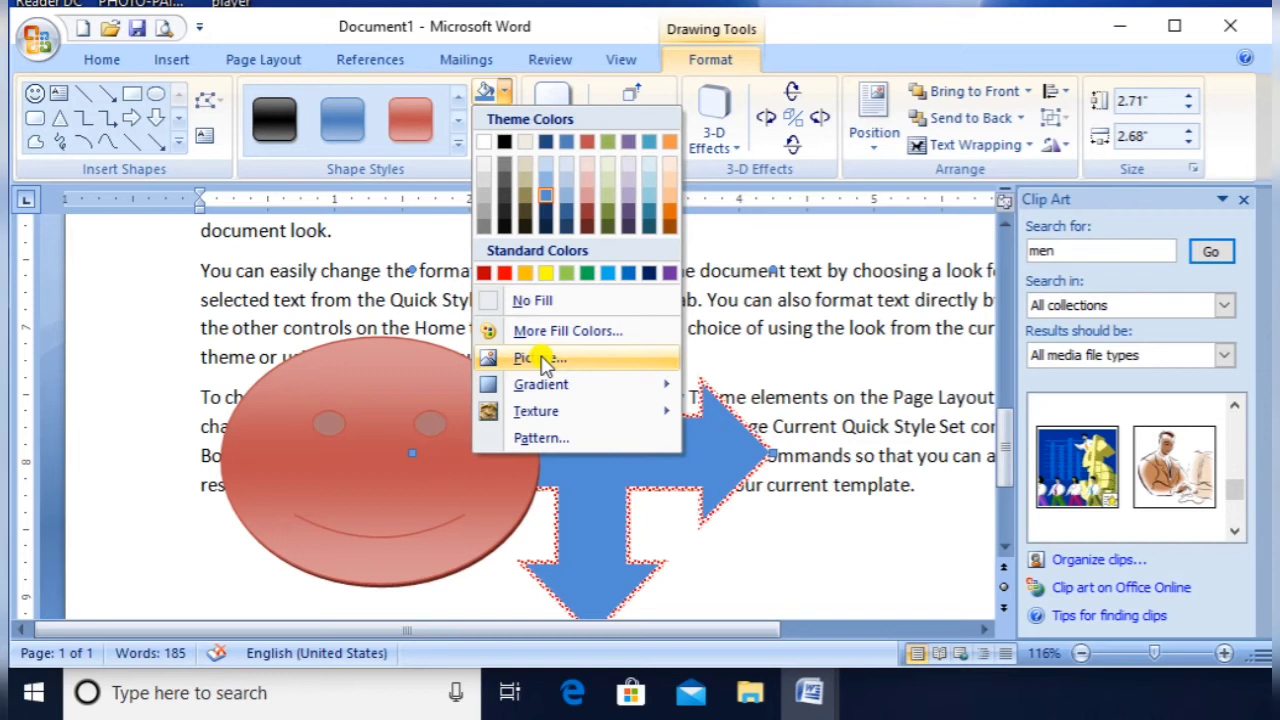
click(541, 358)
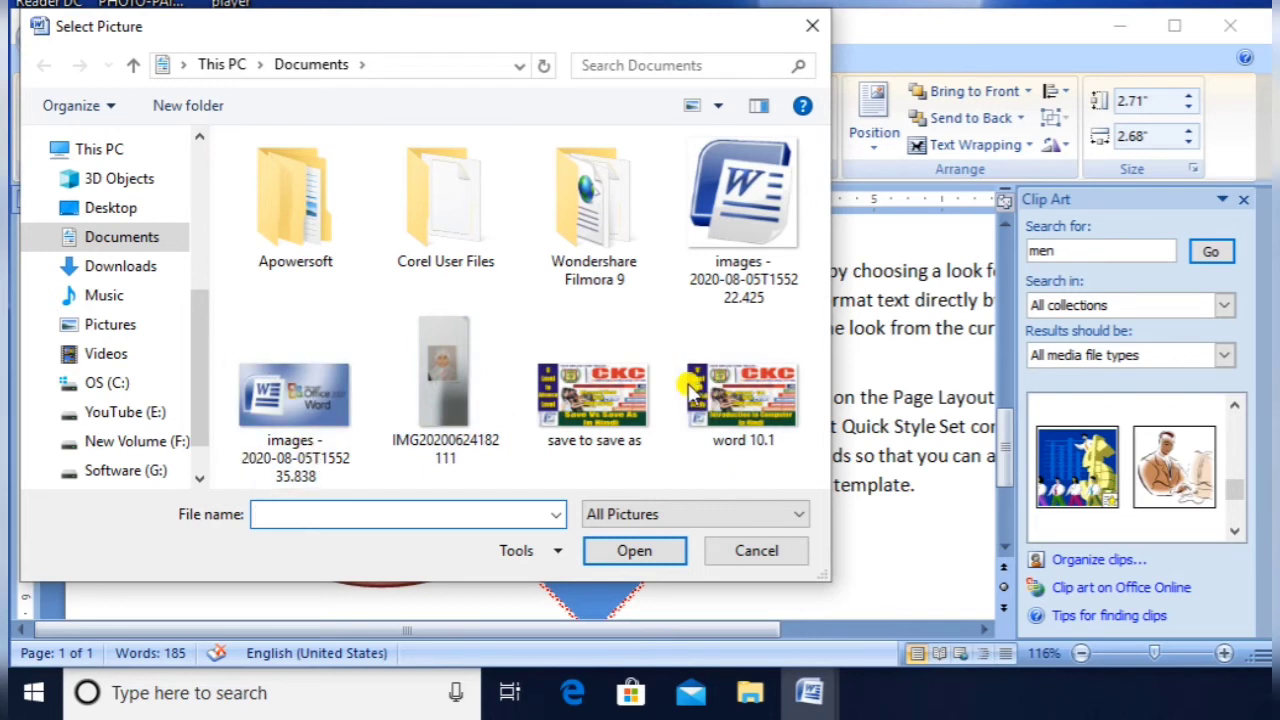
click(571, 385)
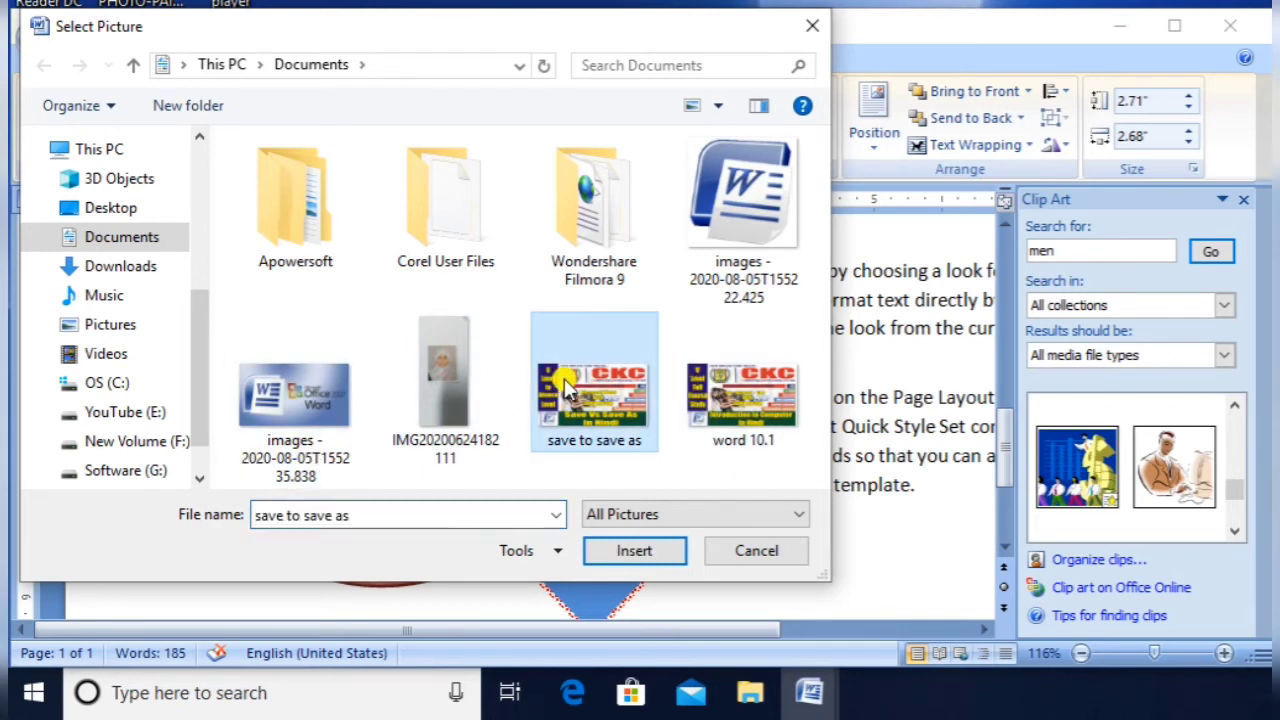
click(633, 551)
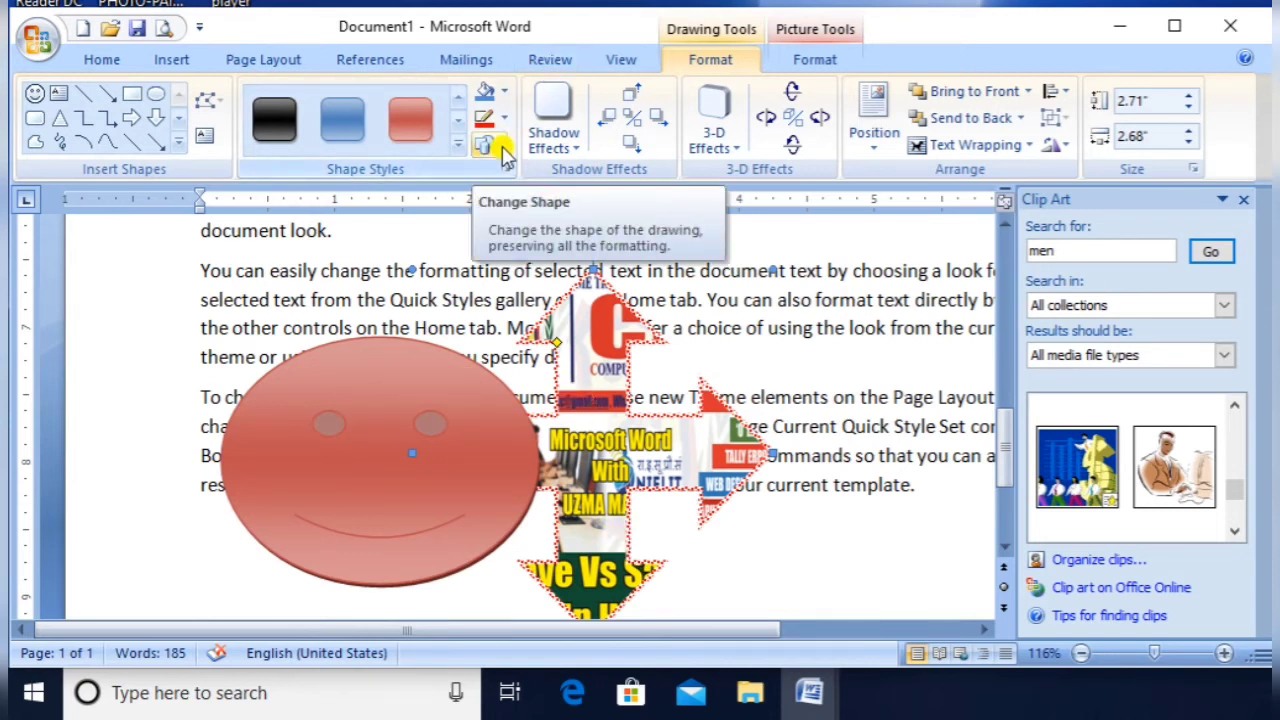
- Fill the four-way arrow with a dark-variation blue gradient that has a lighter centre
click(503, 92)
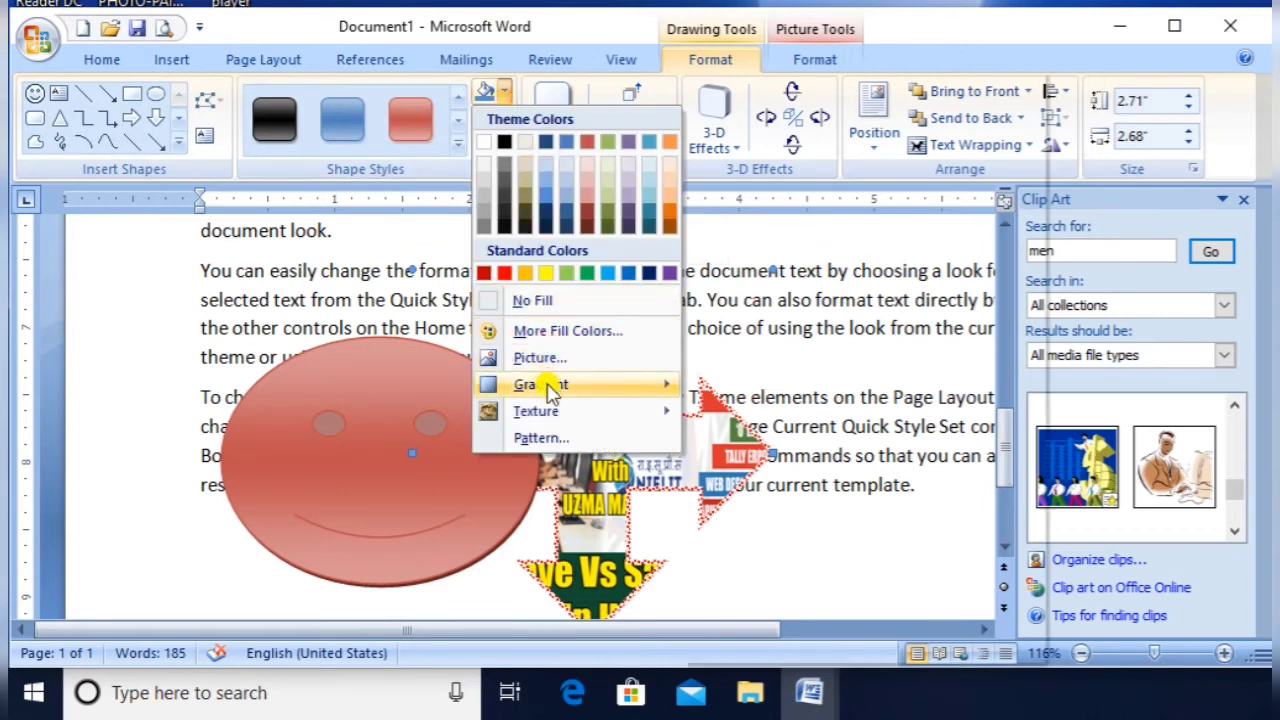
mouse_move(553, 392)
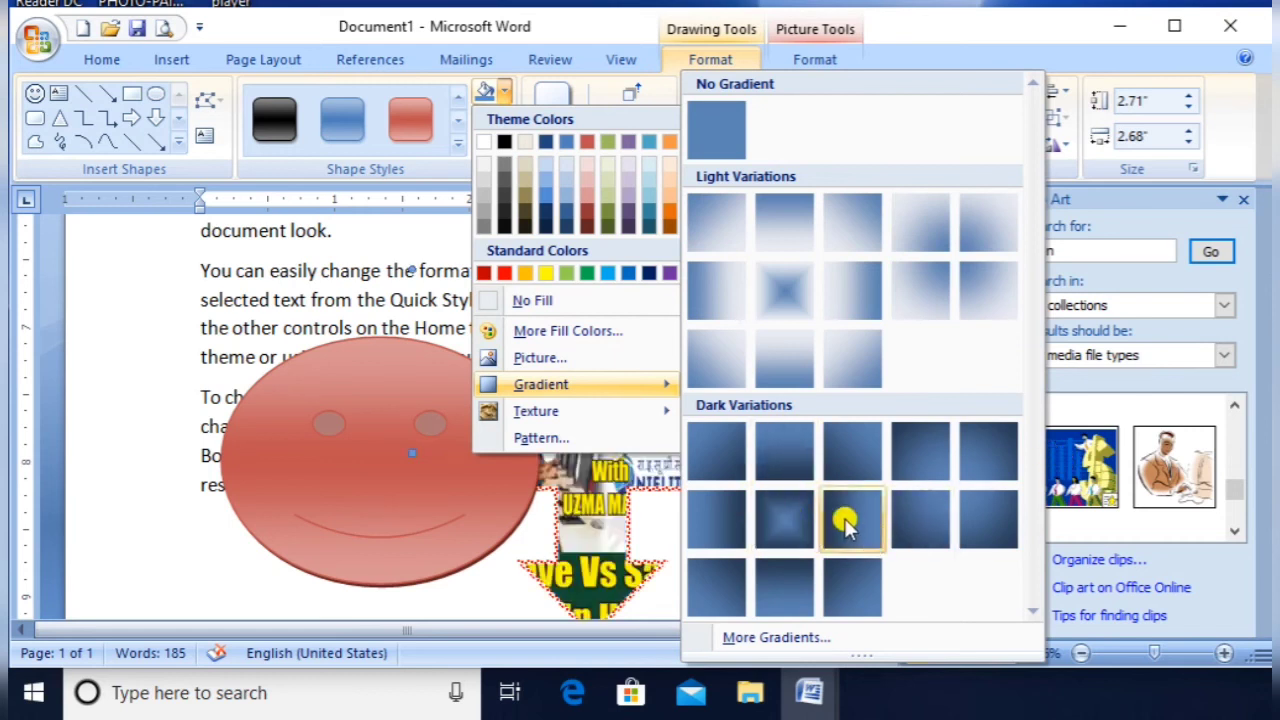
click(766, 523)
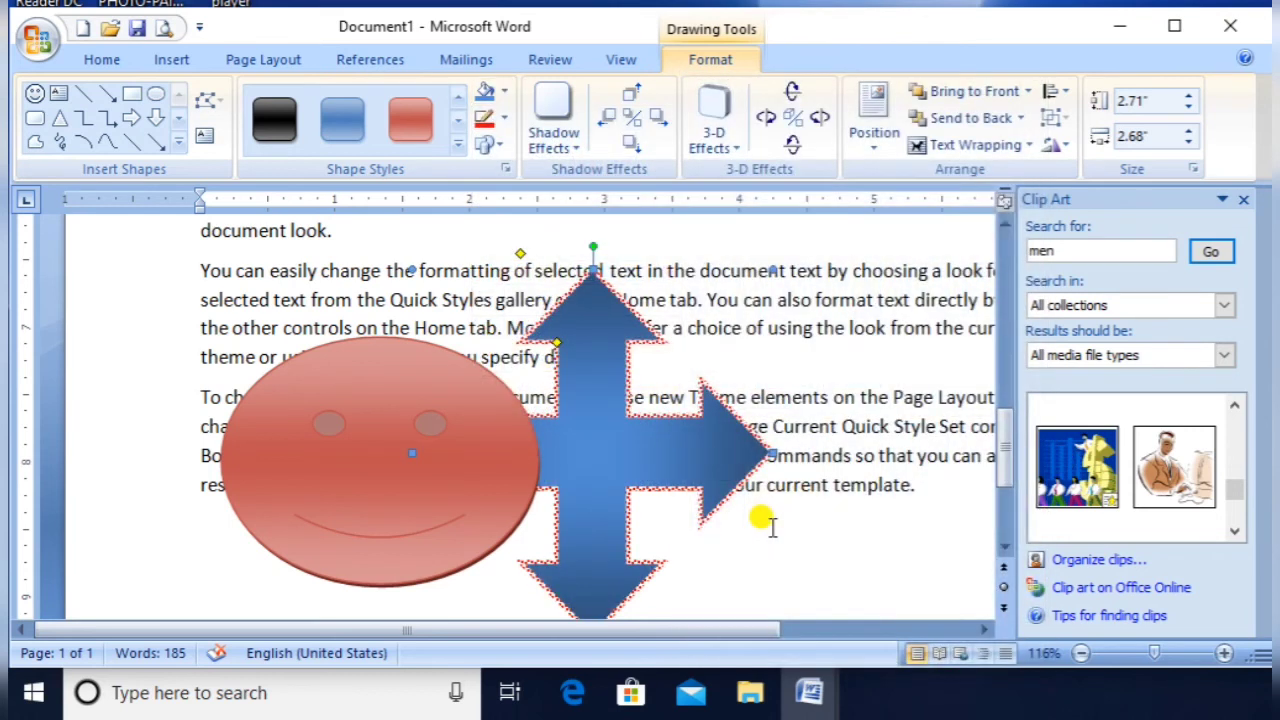
- Fill the four-way arrow with the light blue water-droplet texture
click(500, 146)
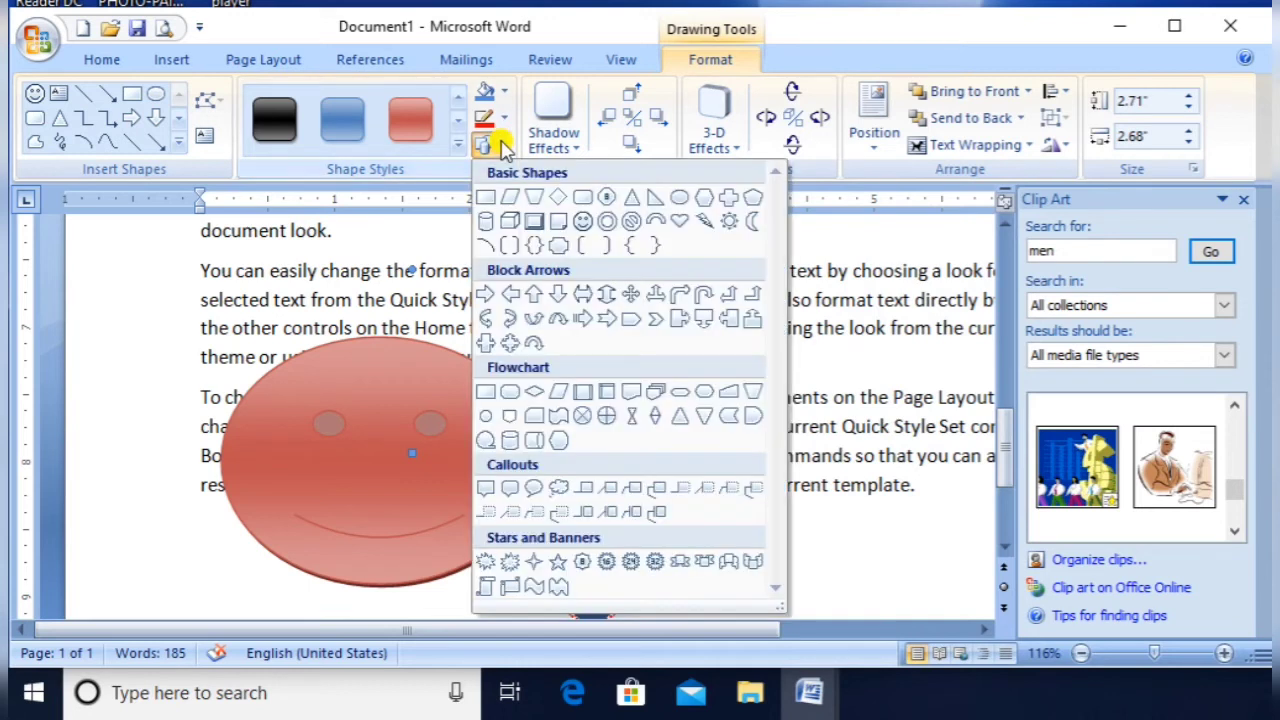
click(505, 95)
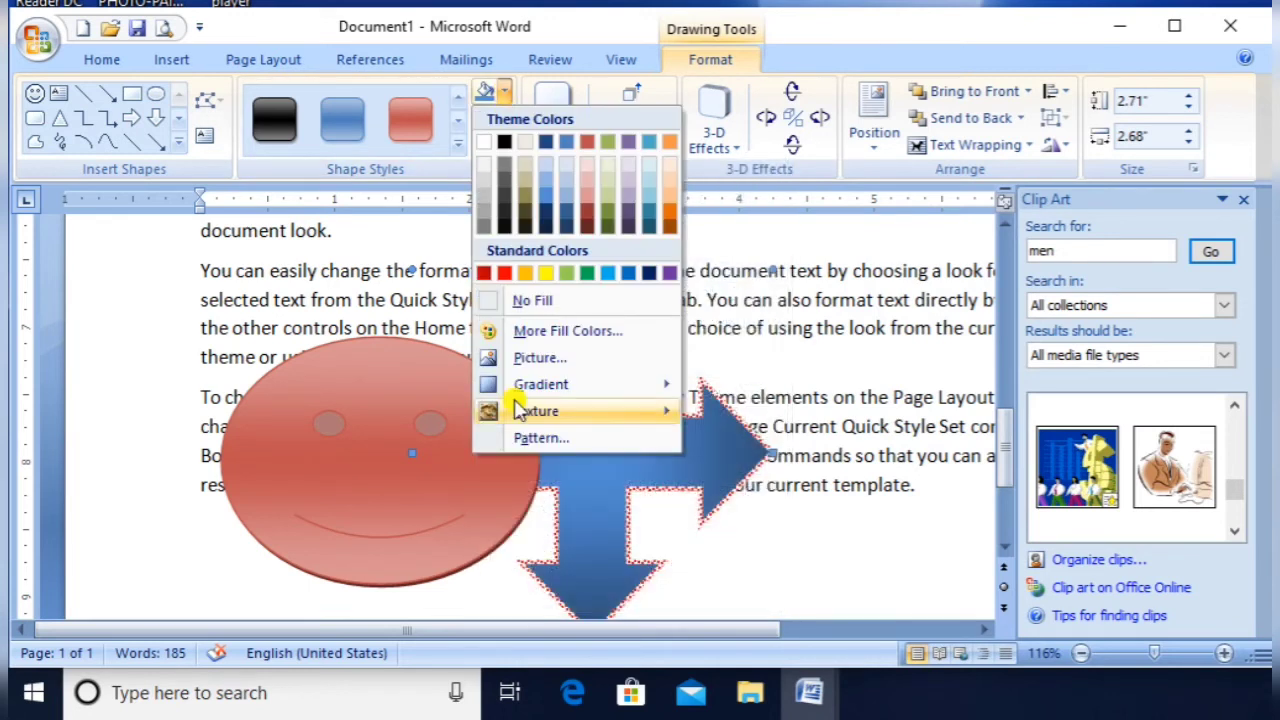
mouse_move(533, 415)
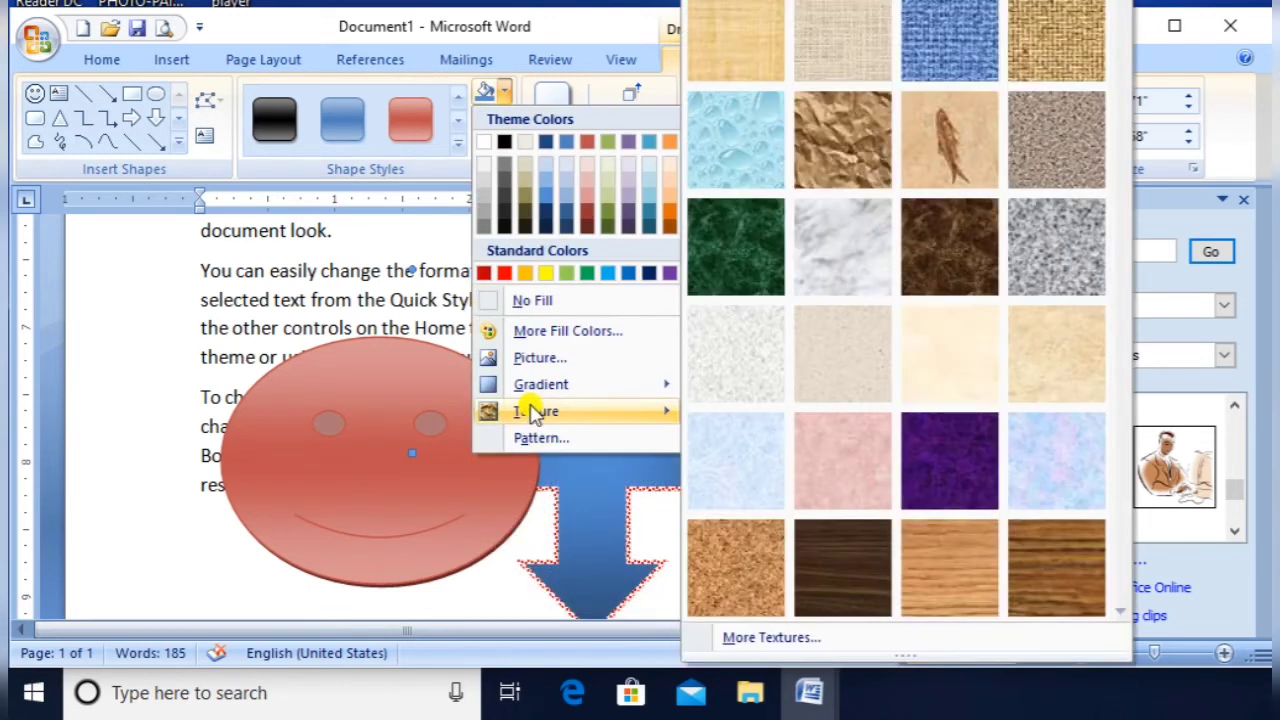
click(737, 148)
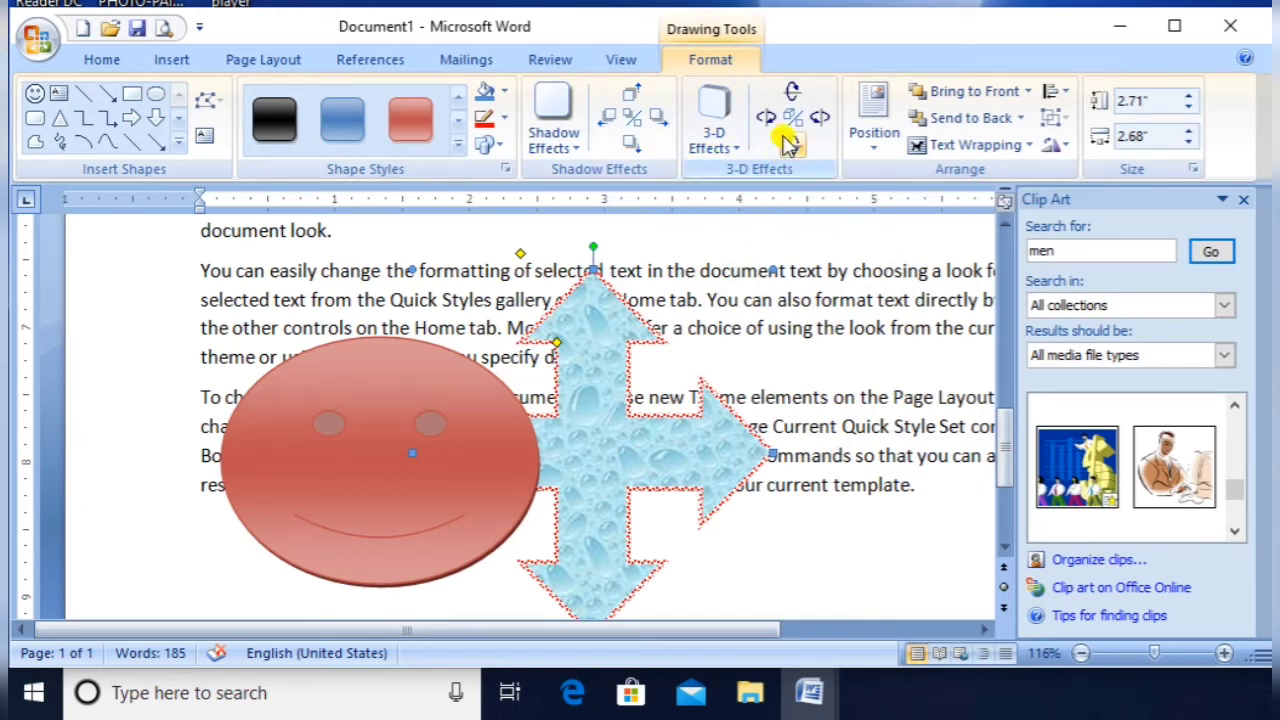
- Tilt the four-way arrow in 3-D to the right, then downward, and slightly back to the left
click(819, 119)
click(819, 119)
click(819, 119)
click(819, 119)
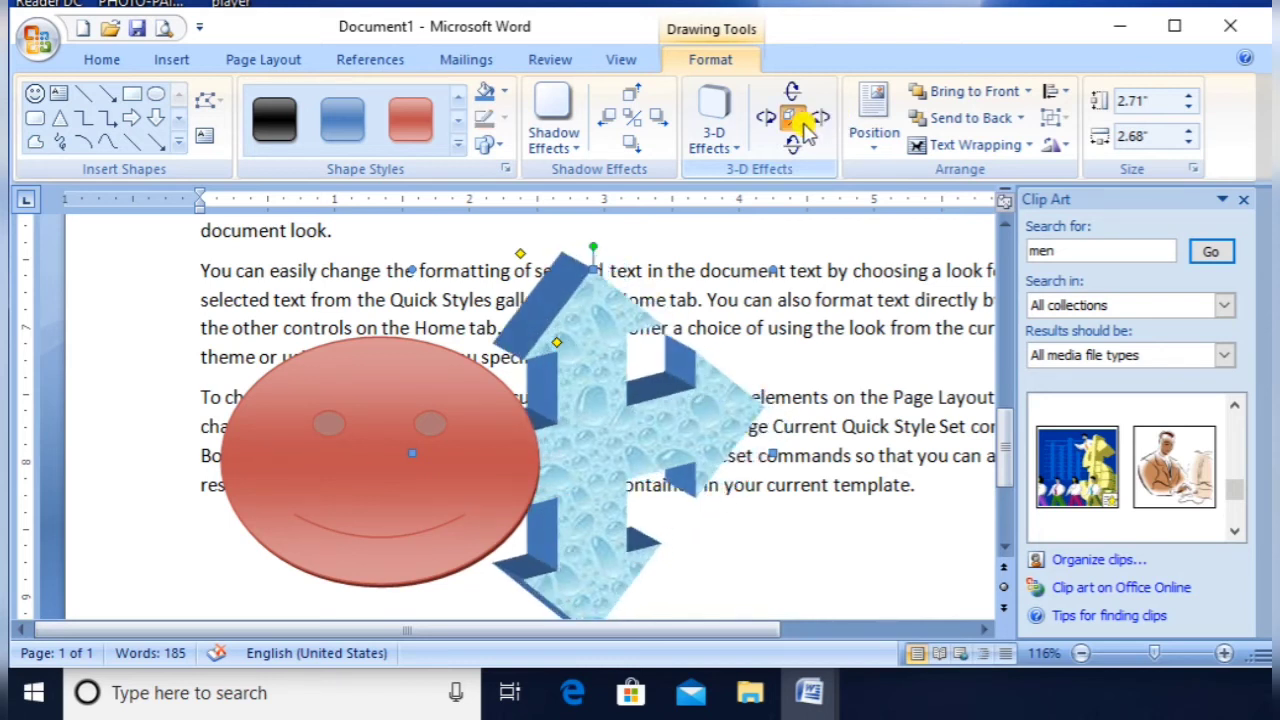
click(793, 145)
click(793, 145)
click(793, 145)
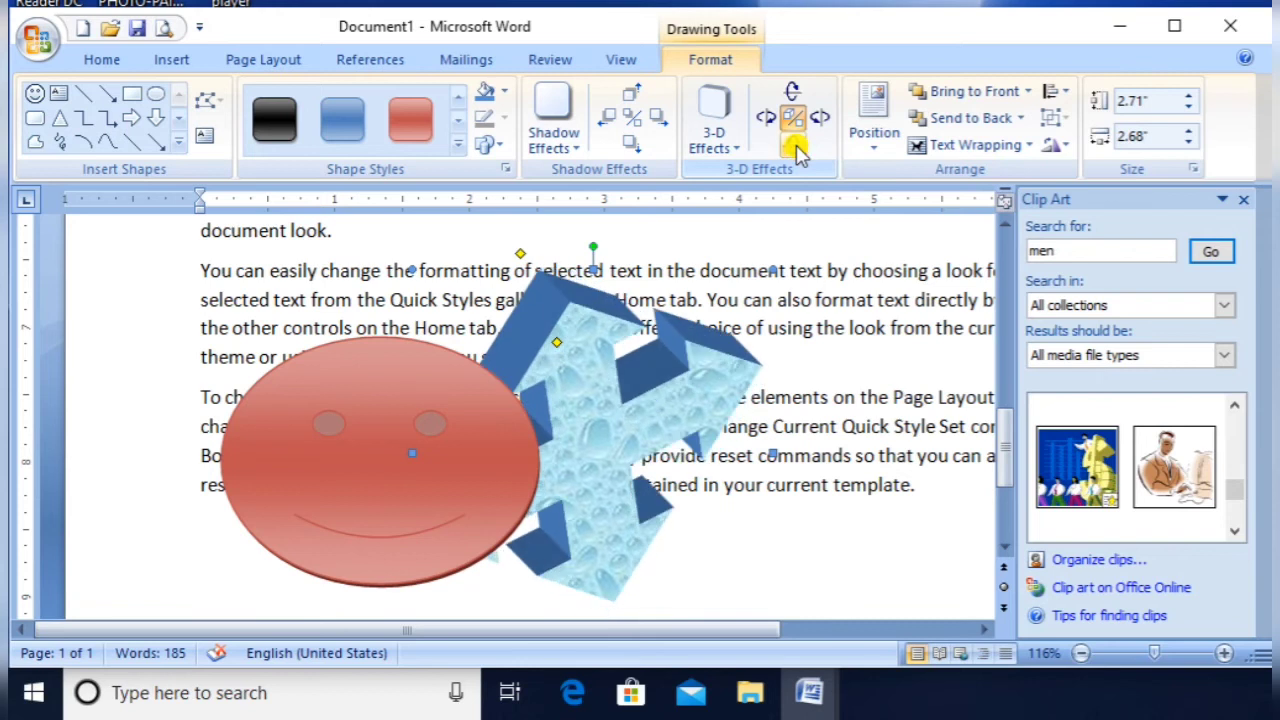
click(765, 120)
click(765, 120)
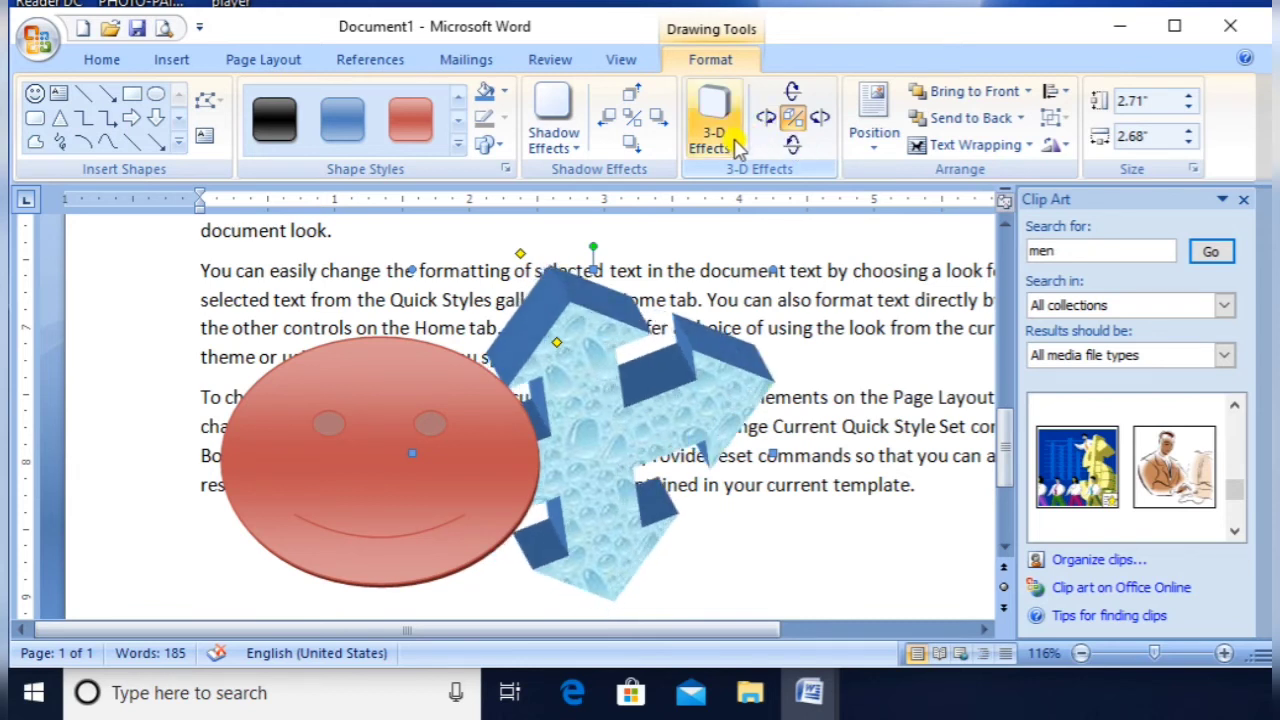
- Apply the Perspective 3-D effect that recedes straight upward to the four-way arrow
click(733, 148)
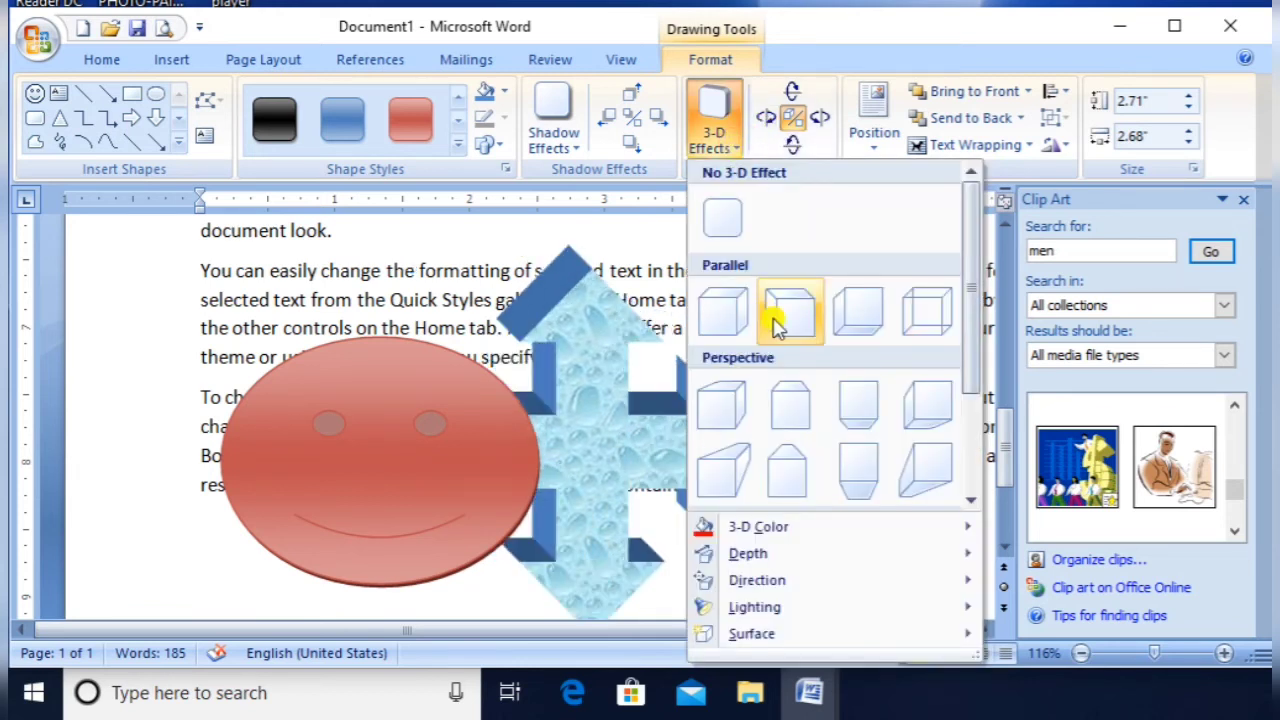
click(774, 463)
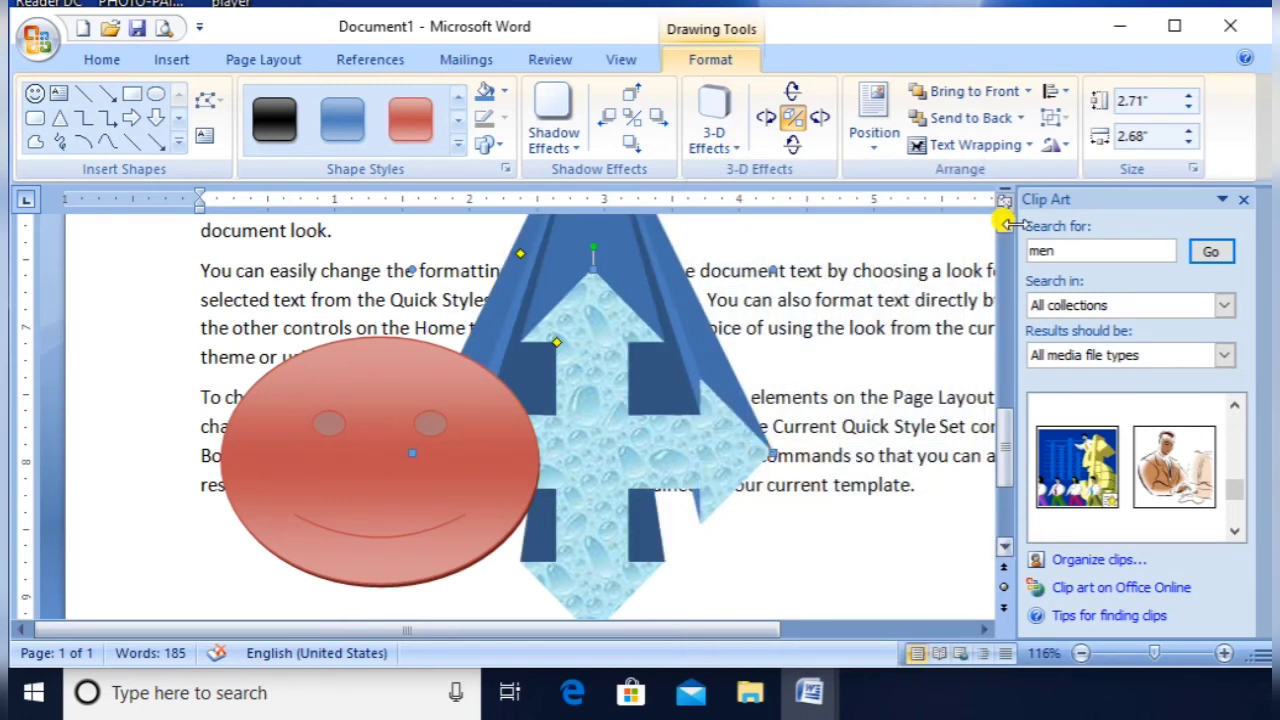
scroll(1008, 228, up, 2)
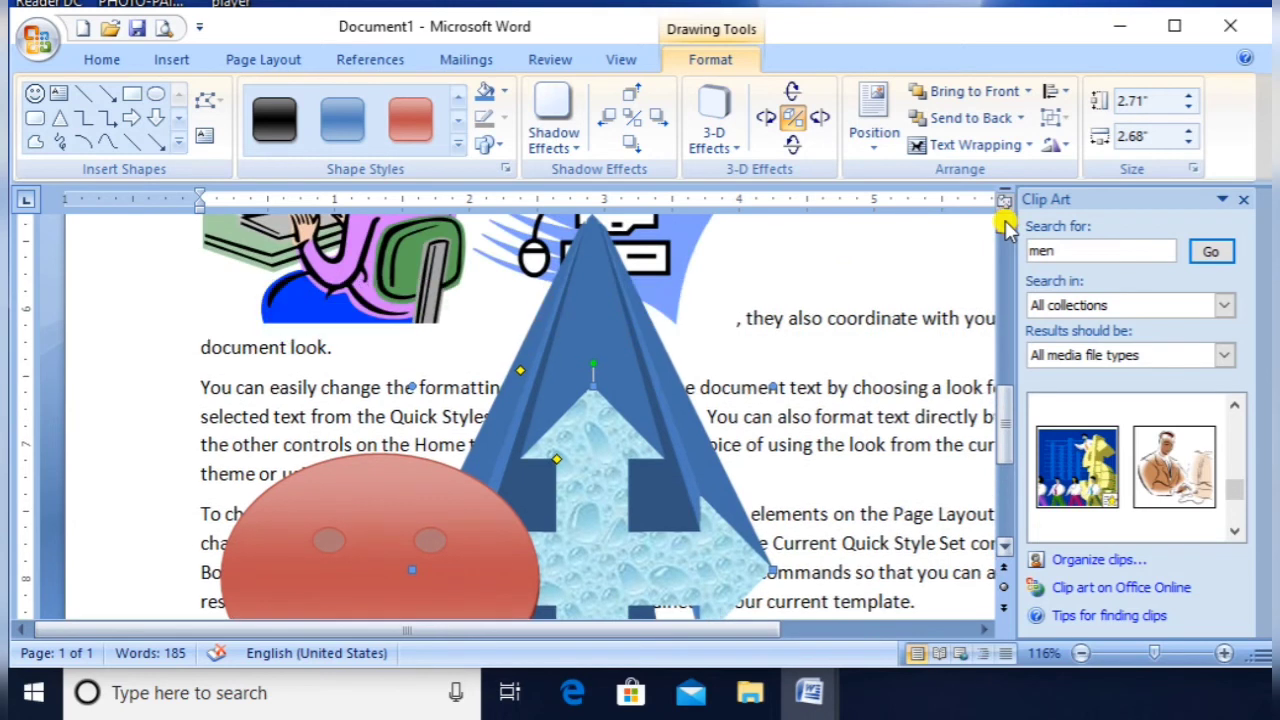
- Set the four-way arrow's 3-D color to standard red
click(742, 146)
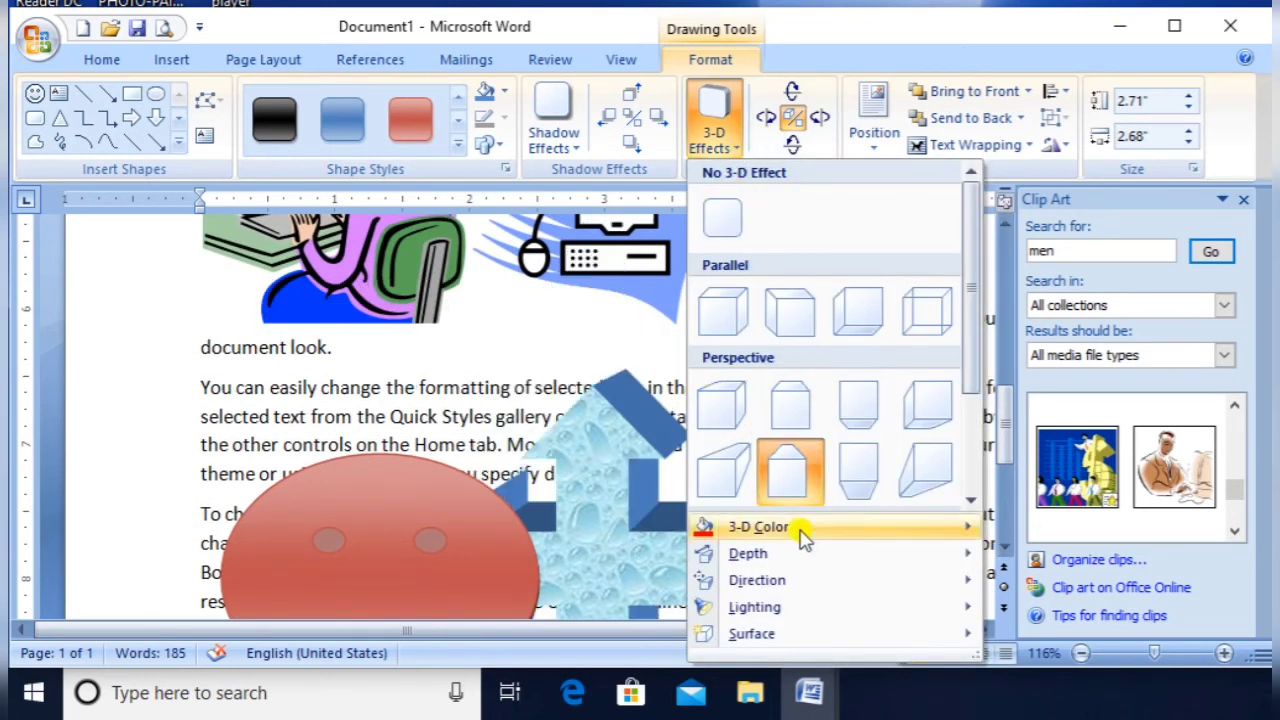
mouse_move(783, 556)
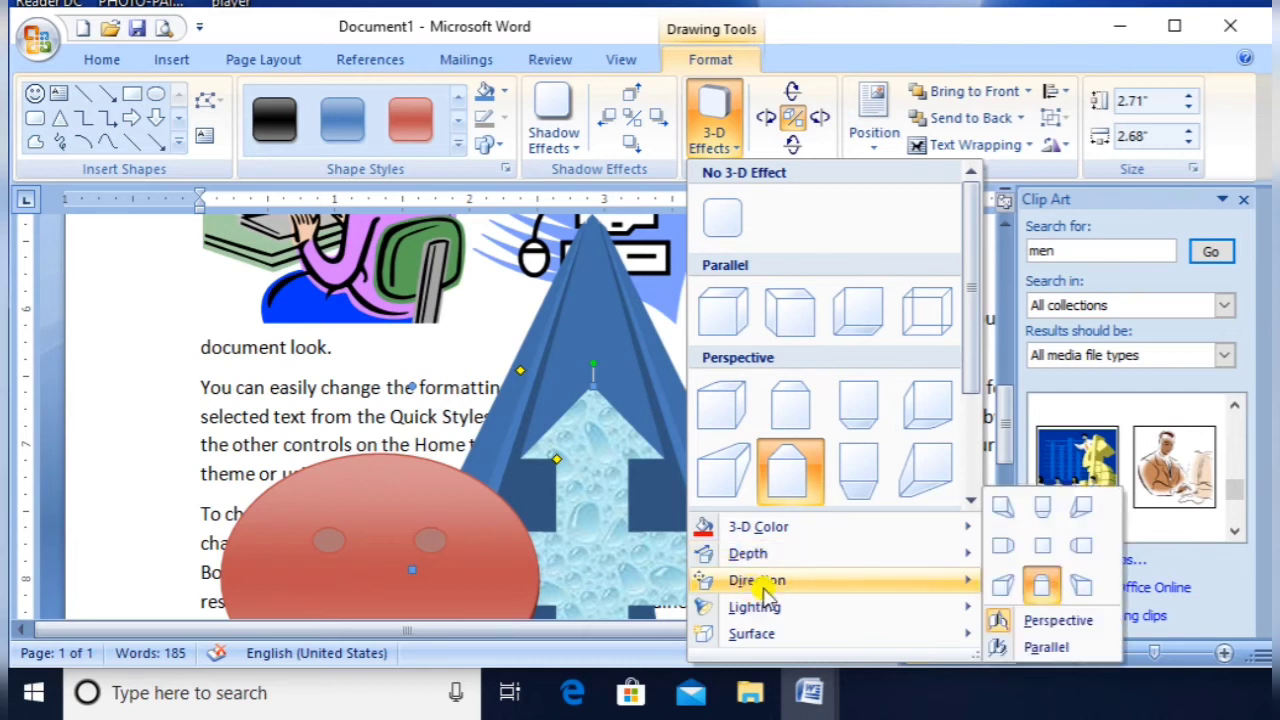
mouse_move(828, 533)
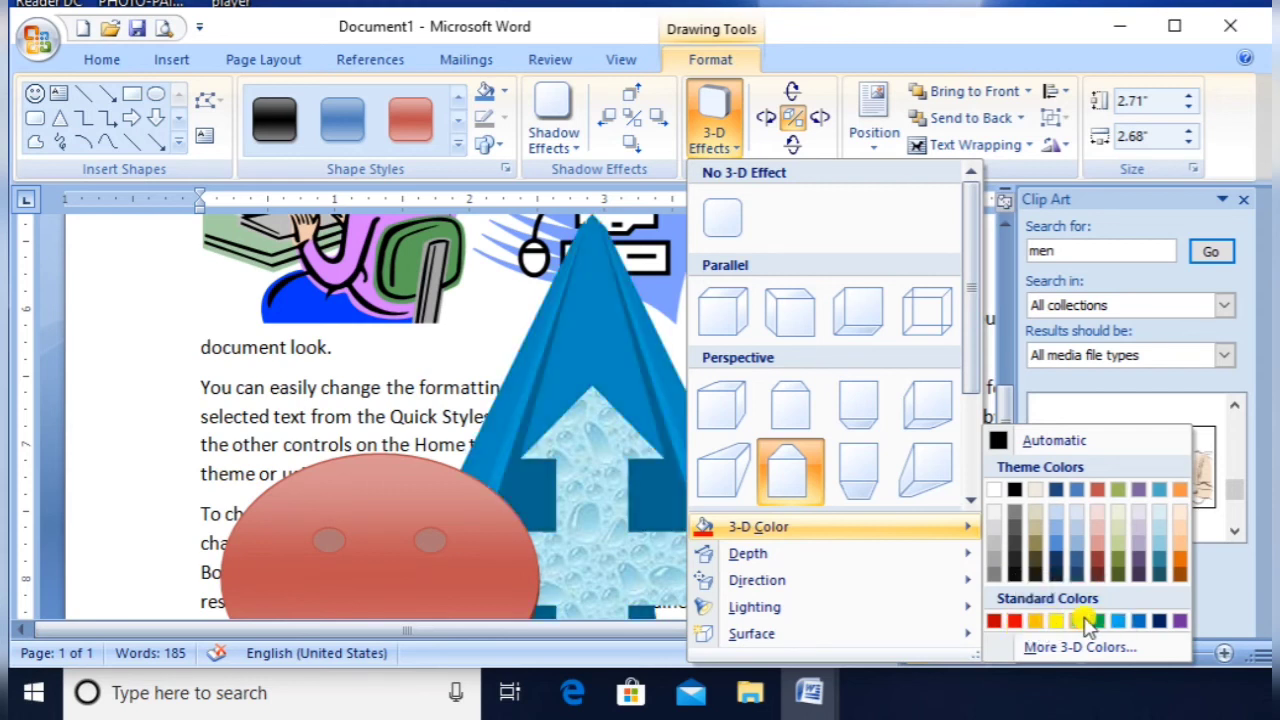
click(1021, 620)
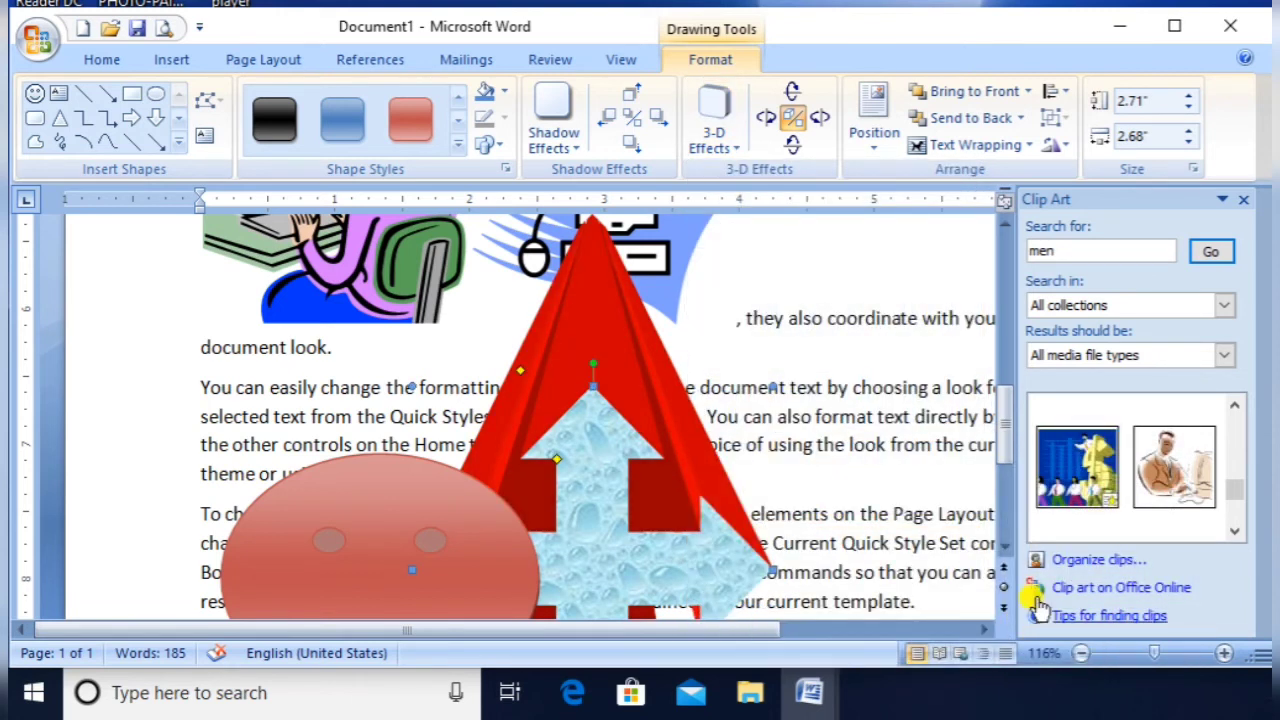
click(720, 140)
mouse_move(777, 634)
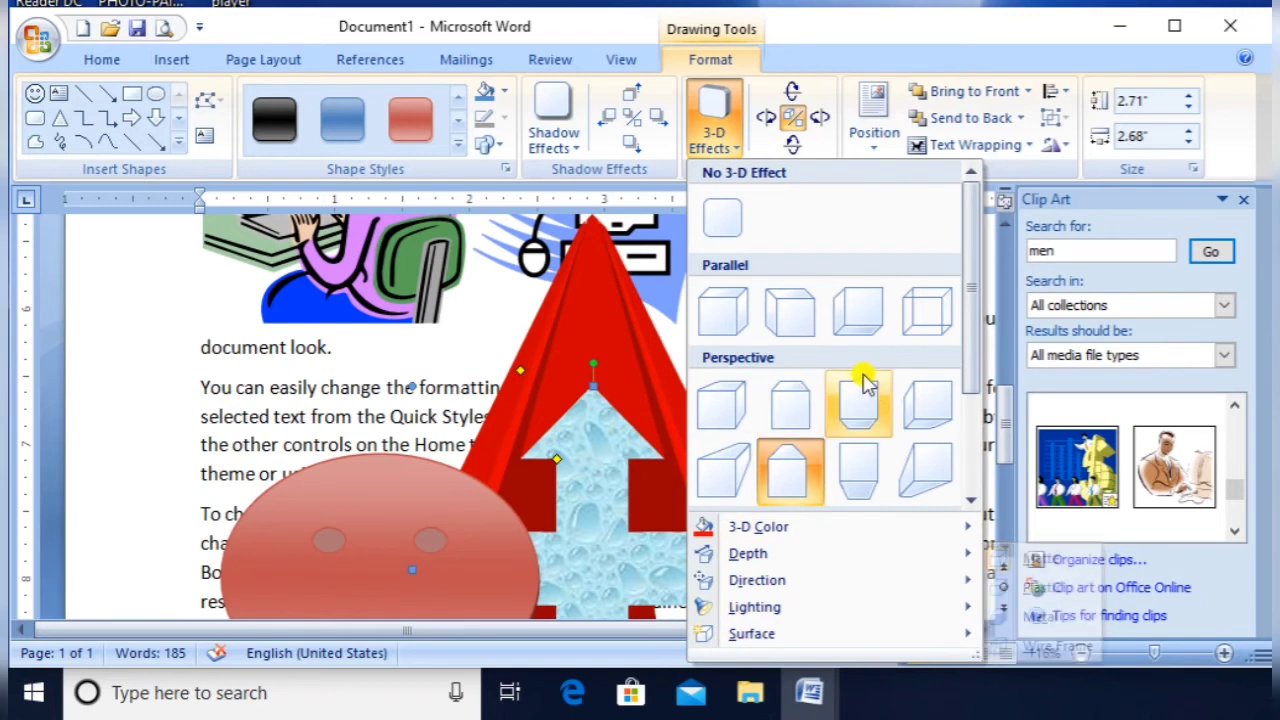
click(285, 365)
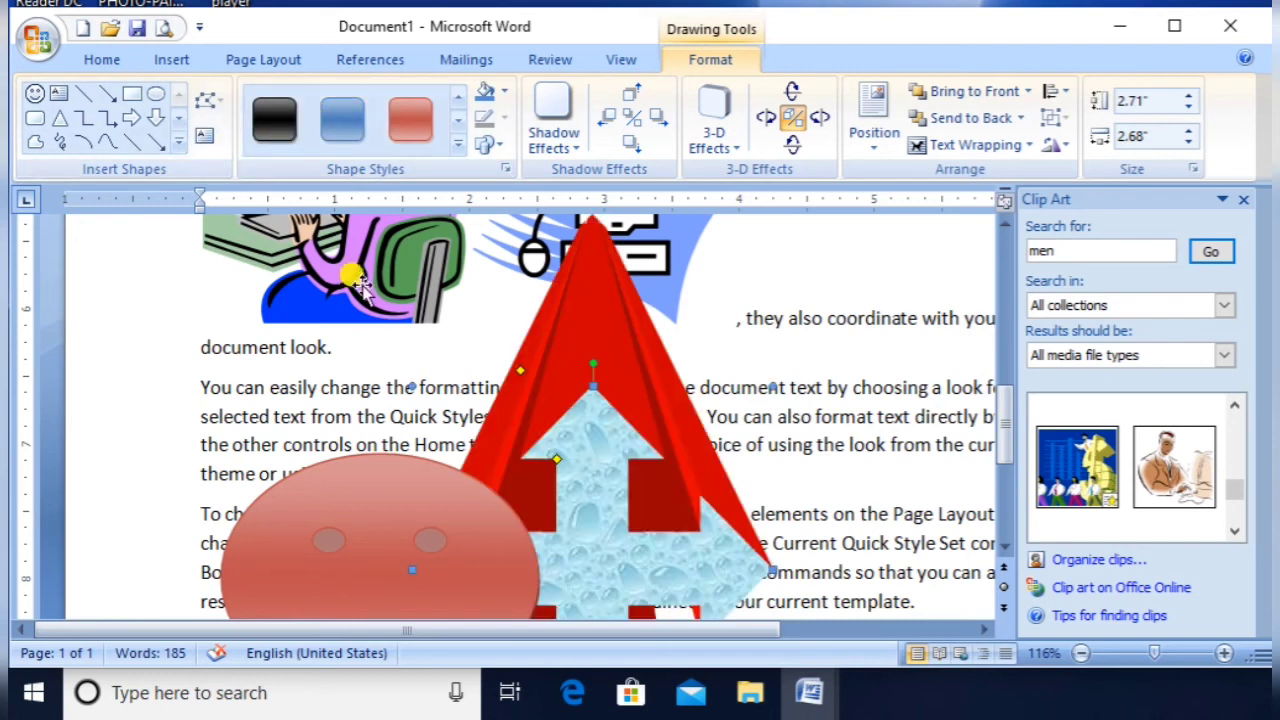
- Add the text "Shape" inside the red smiley face
click(1005, 547)
click(1005, 547)
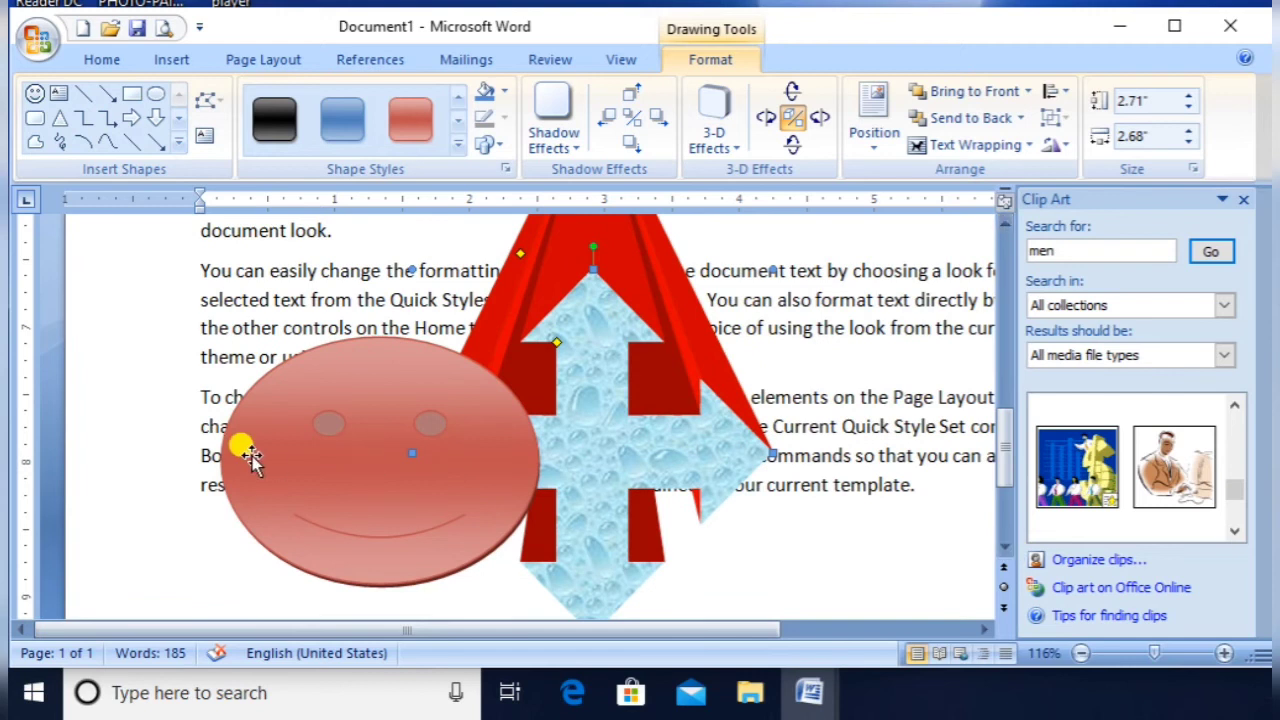
click(286, 454)
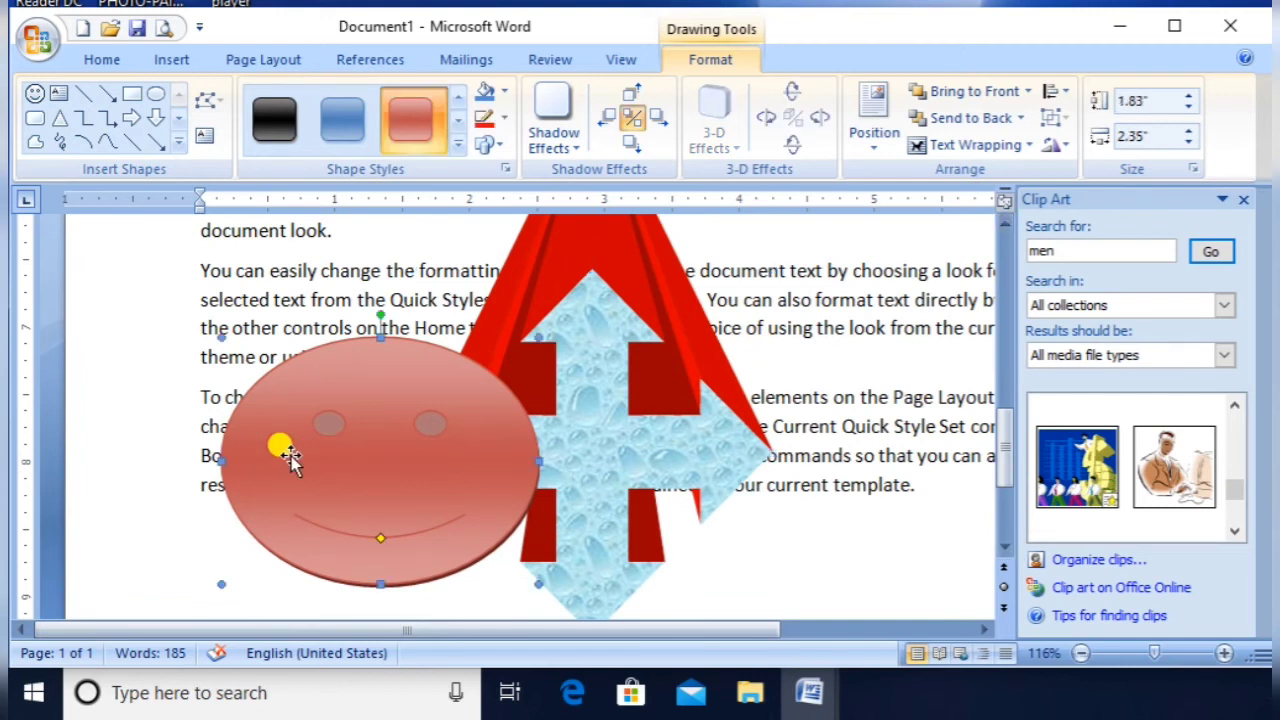
right_click(338, 410)
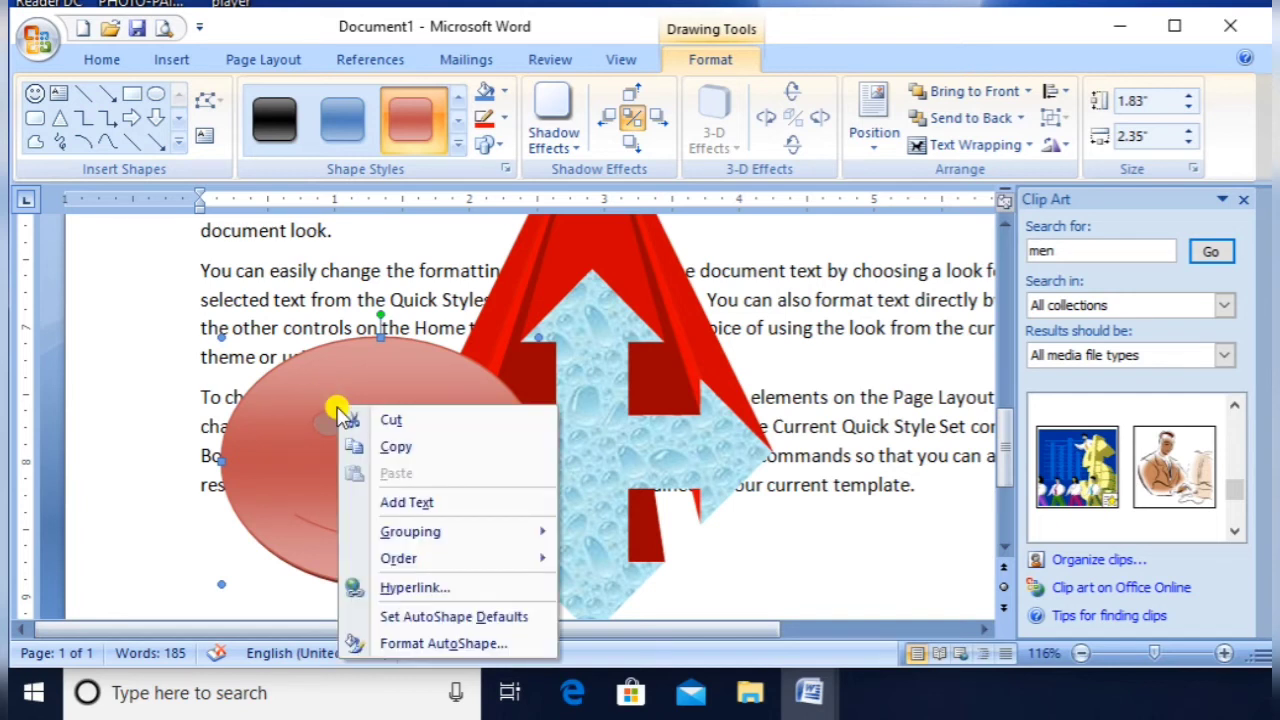
click(338, 410)
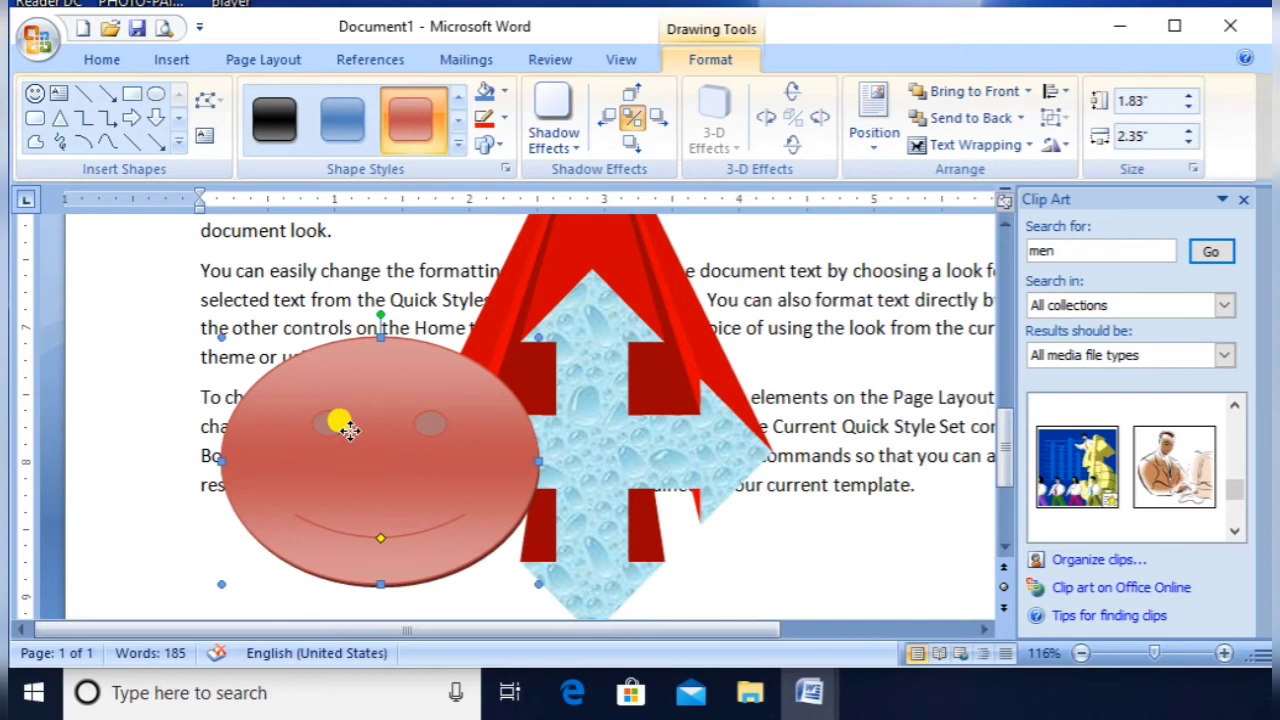
right_click(348, 428)
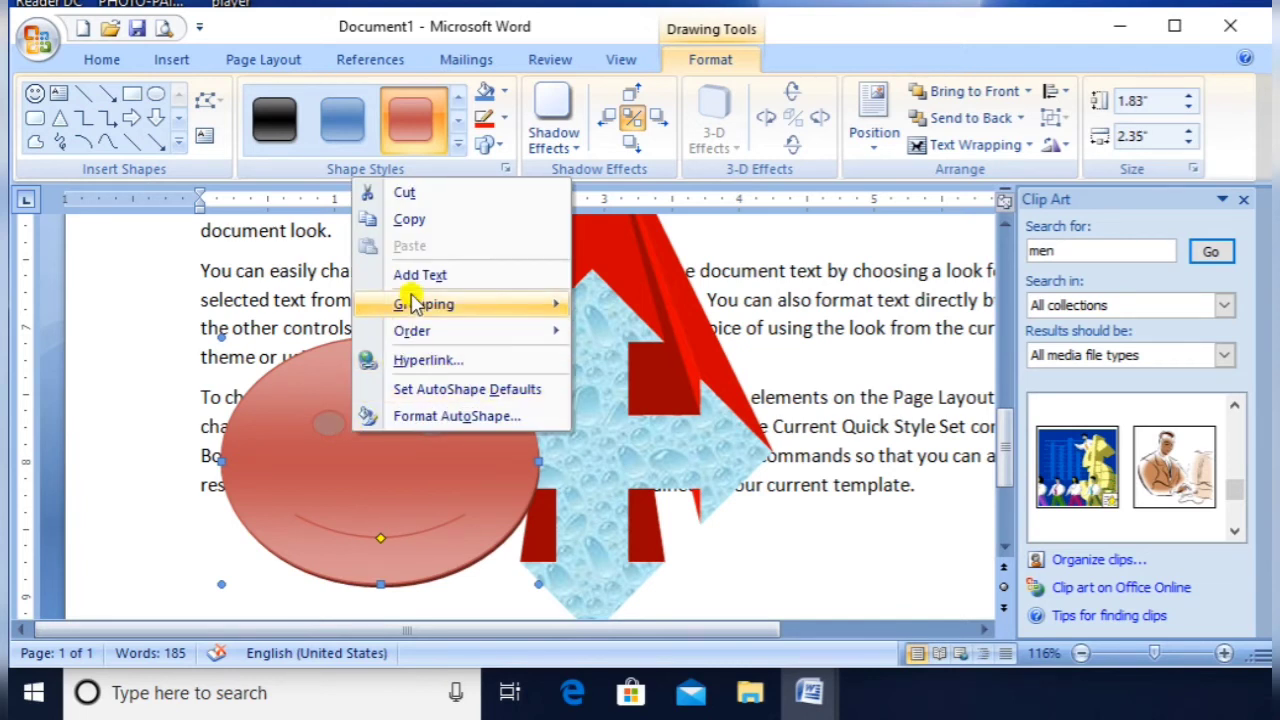
click(460, 276)
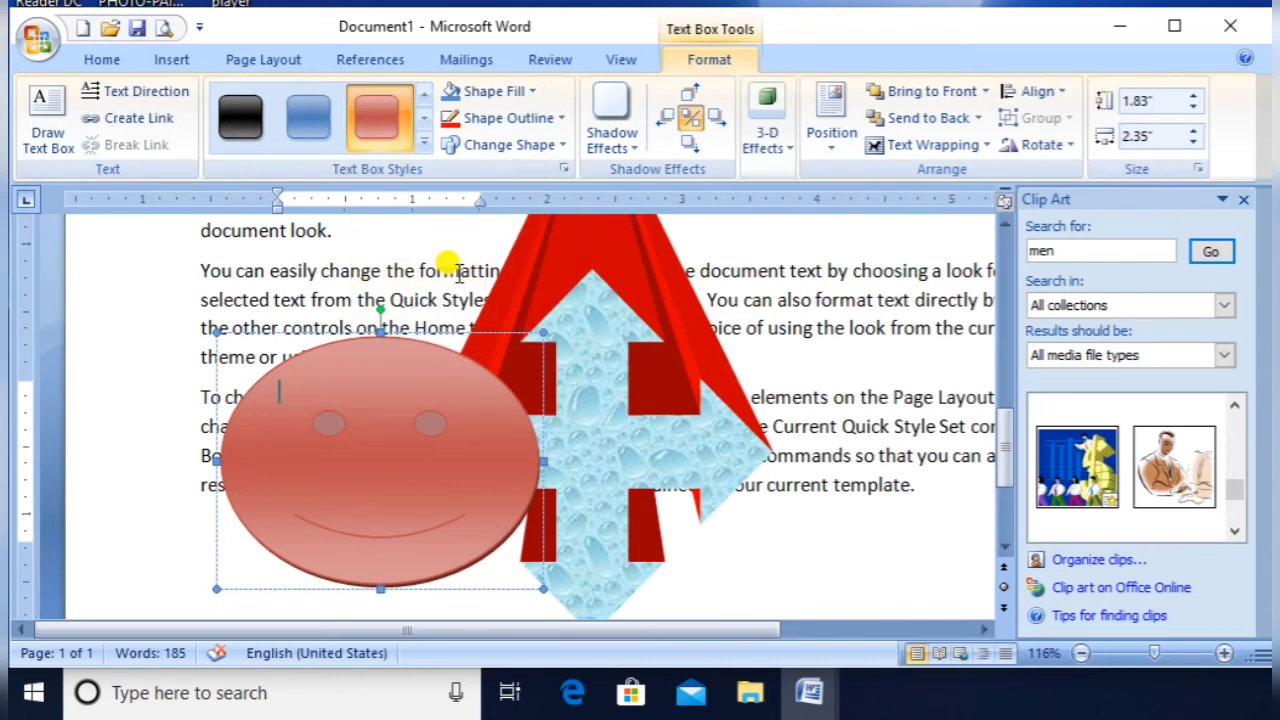
text(shape)
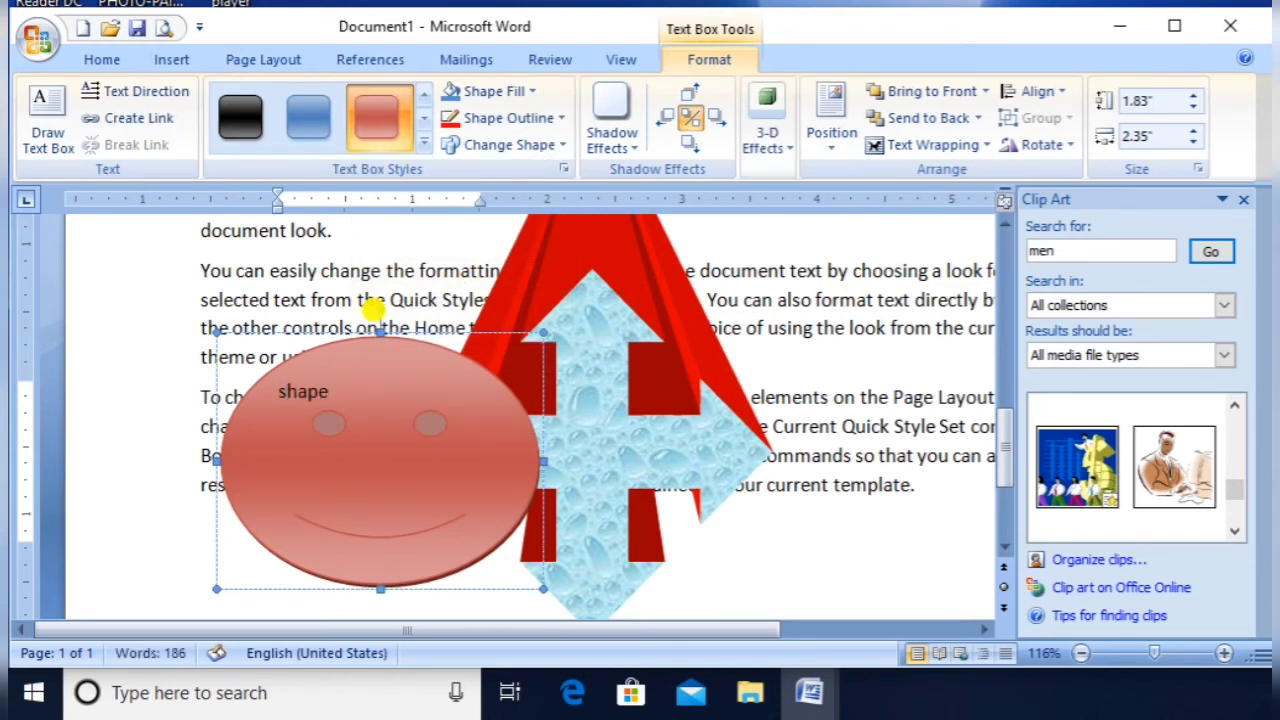
- Select all the text in the smiley face and enlarge its font by several sizes
key(ctrl+a)
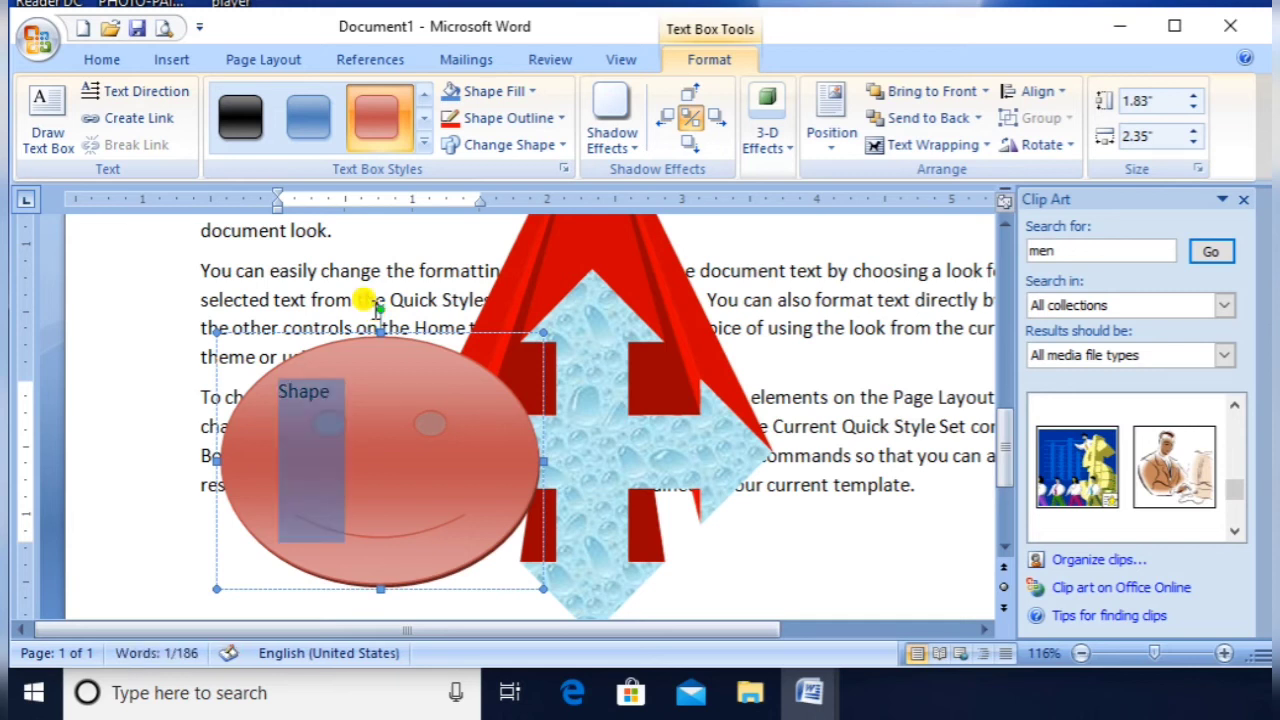
key(ctrl+shift+period)
key(ctrl+shift+period)
key(ctrl+shift+period)
key(ctrl+shift+period)
key(ctrl+shift+period)
key(ctrl+shift+period)
key(ctrl+shift+period)
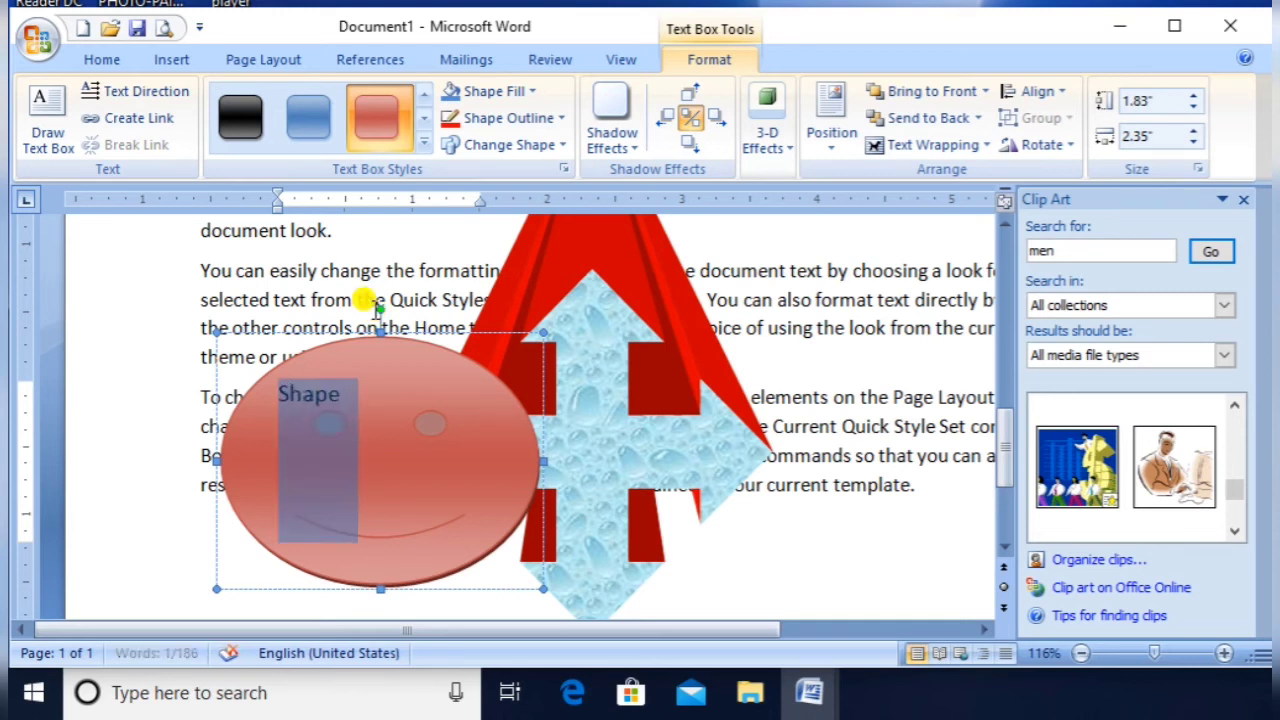
key(ctrl+shift+period)
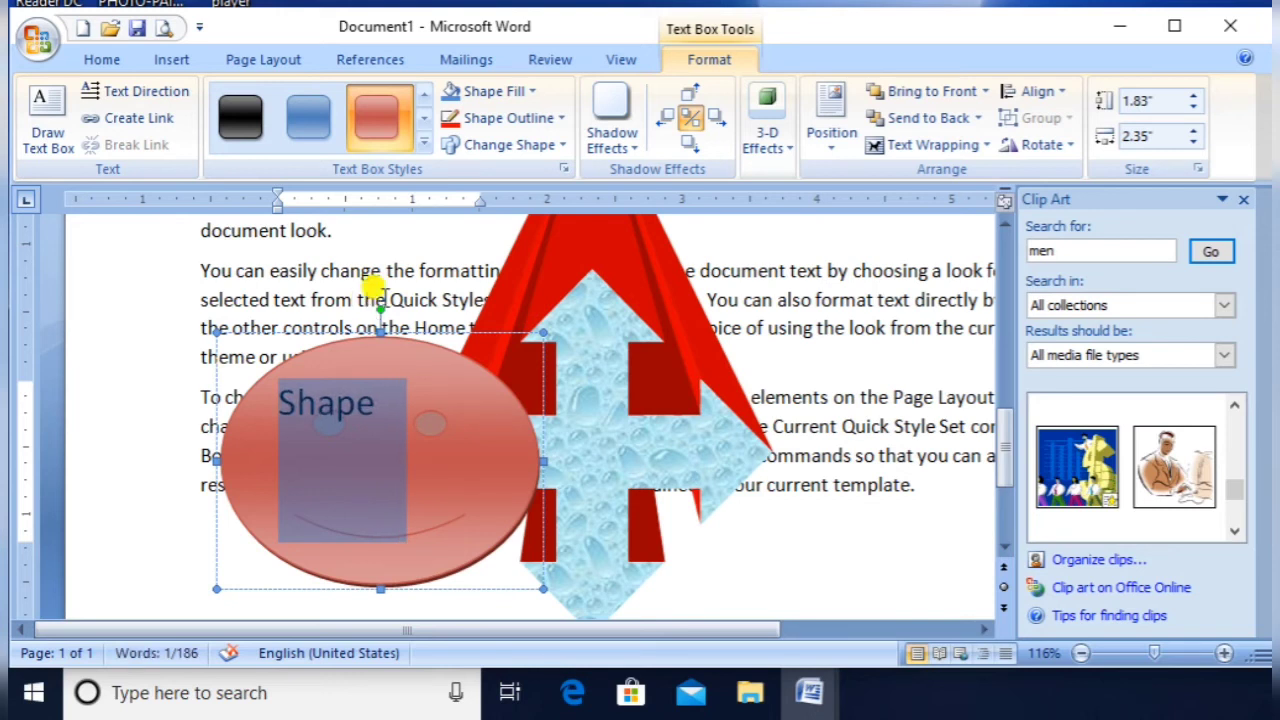
click(710, 324)
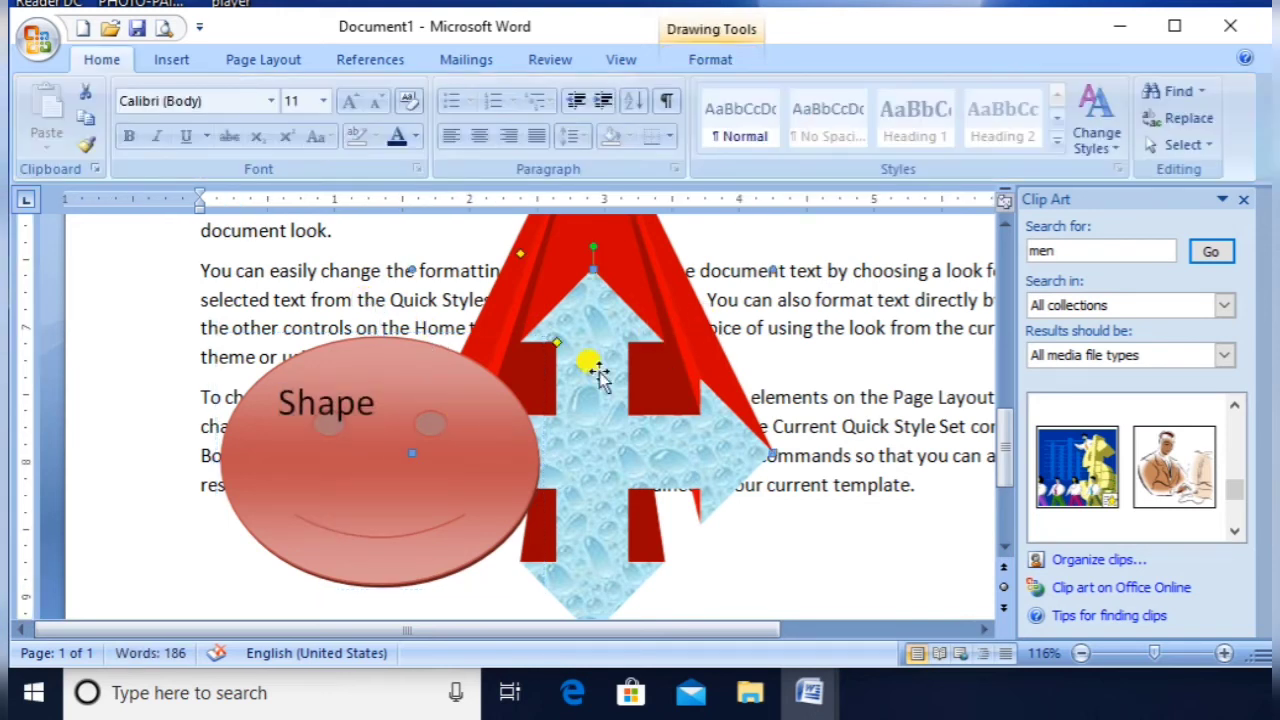
click(508, 434)
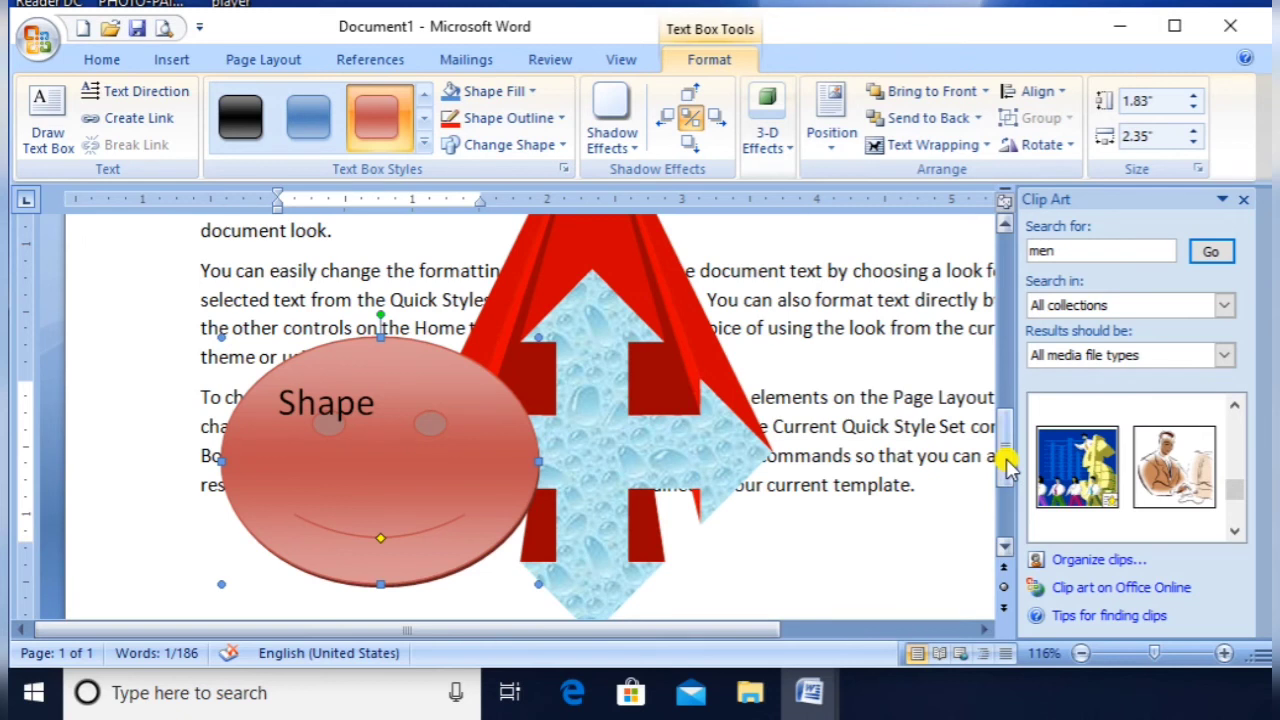
- Shrink the red smiley face to about 0.69" high by 0.74" wide
click(466, 500)
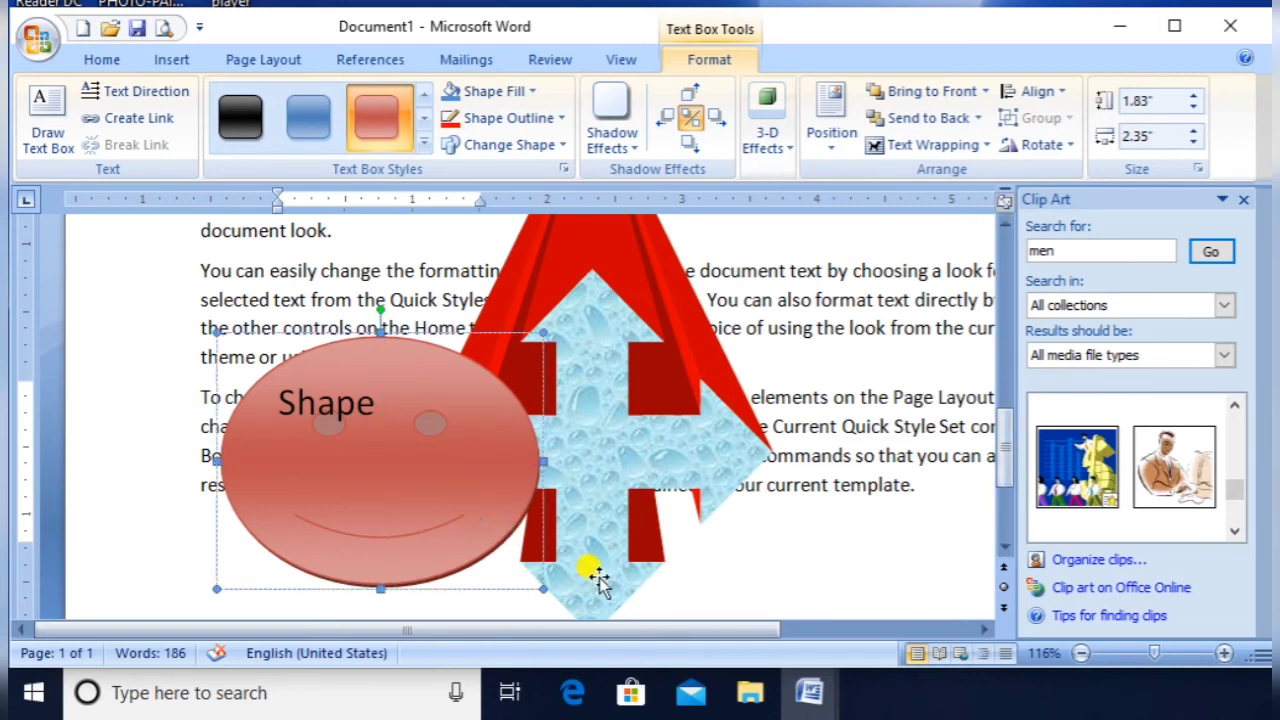
drag(543, 588, 540, 587)
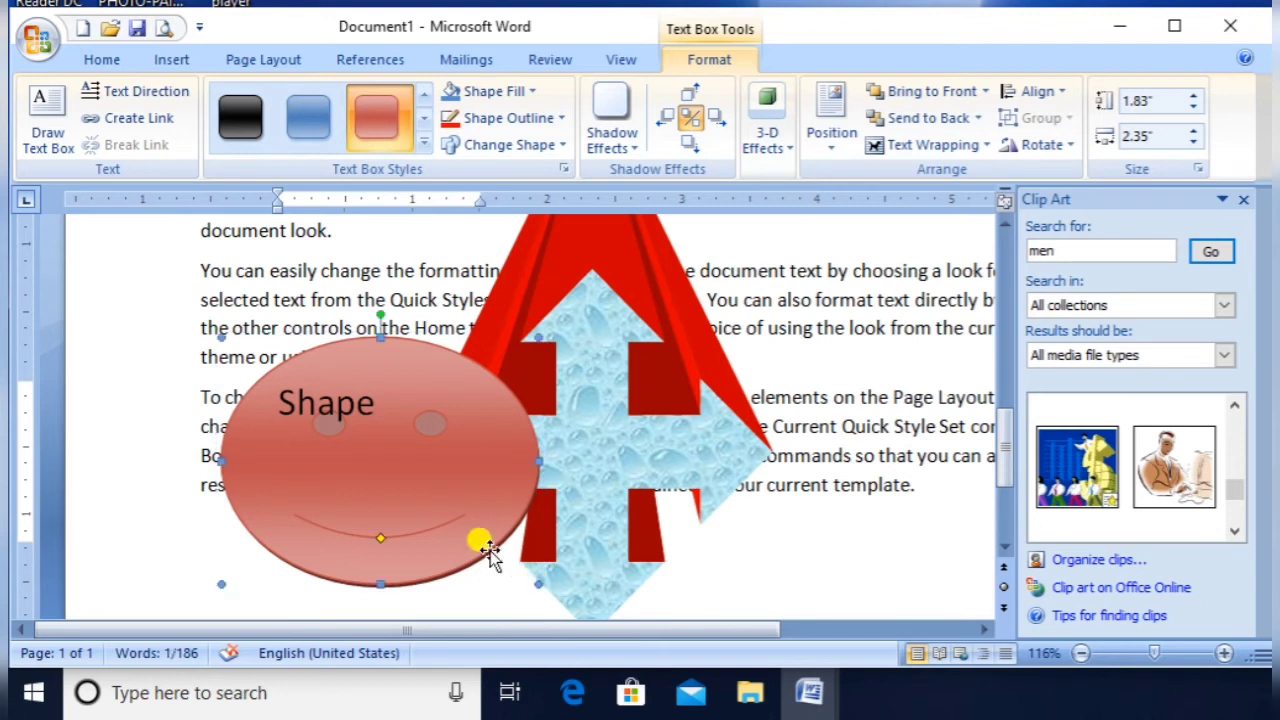
click(539, 587)
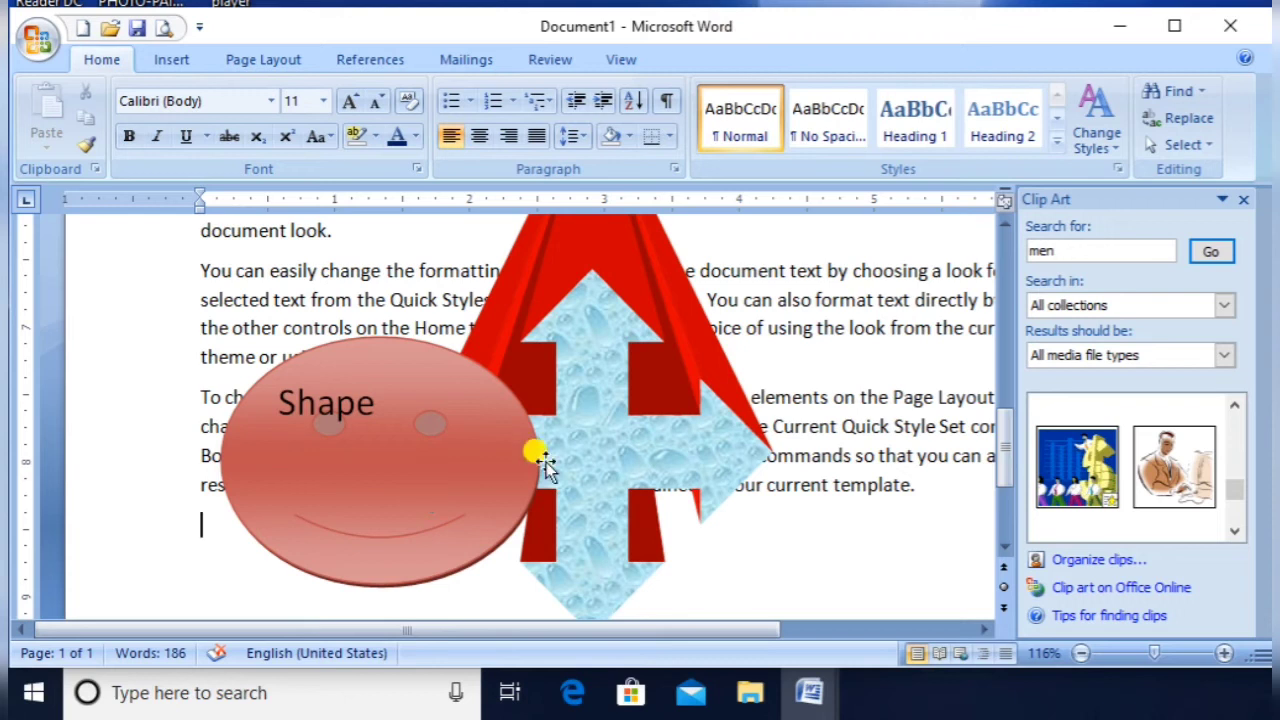
click(475, 435)
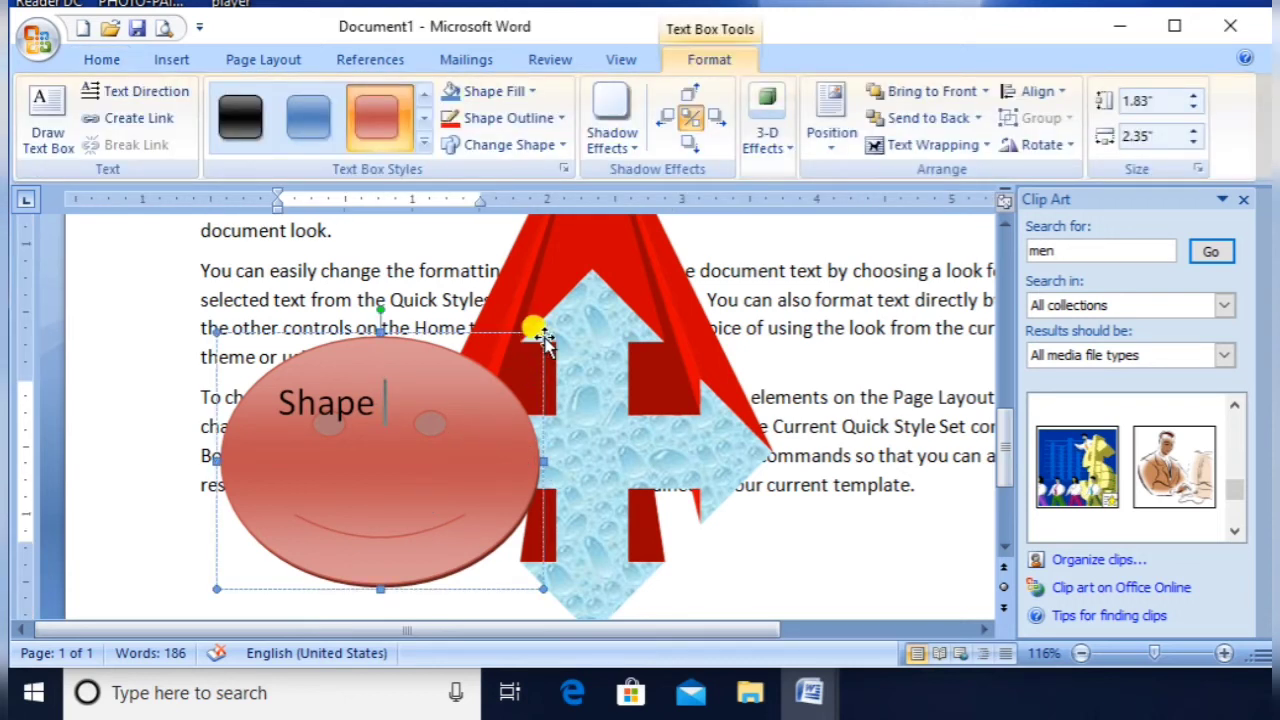
drag(537, 322, 310, 464)
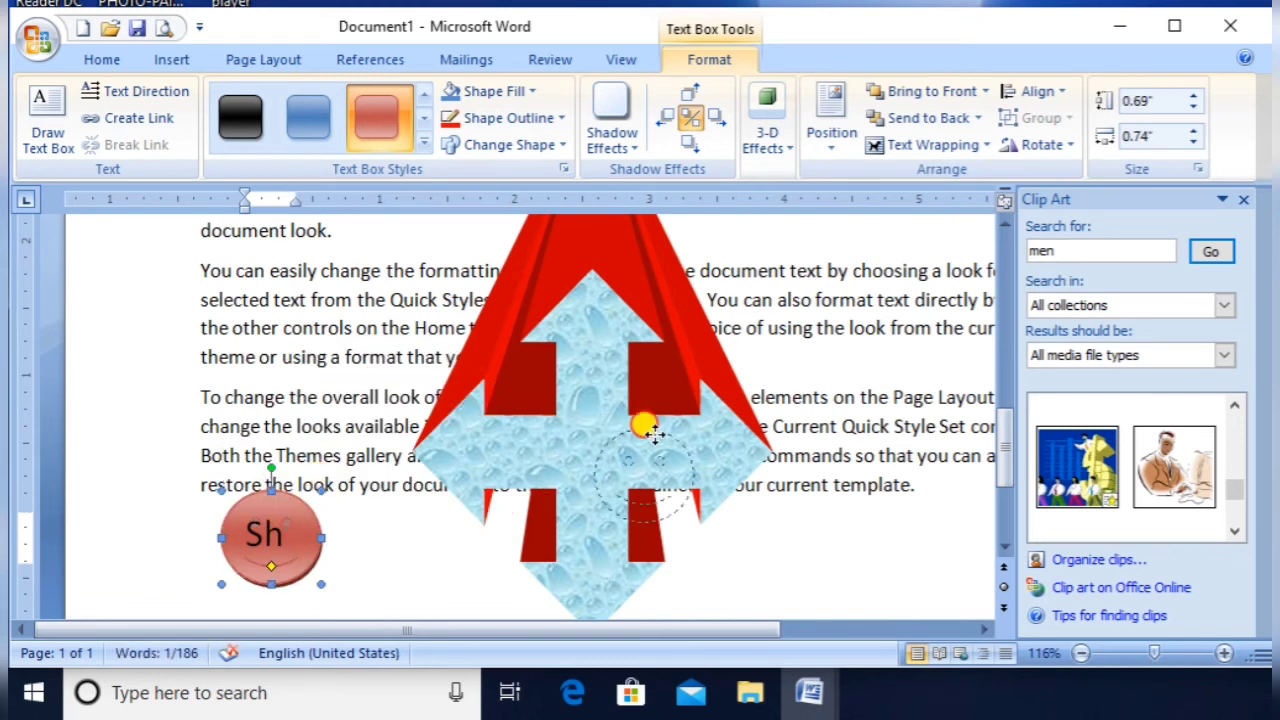
- Move the small smiley face onto the middle of the four-way arrow and nudge it until it is centered
drag(619, 433, 610, 417)
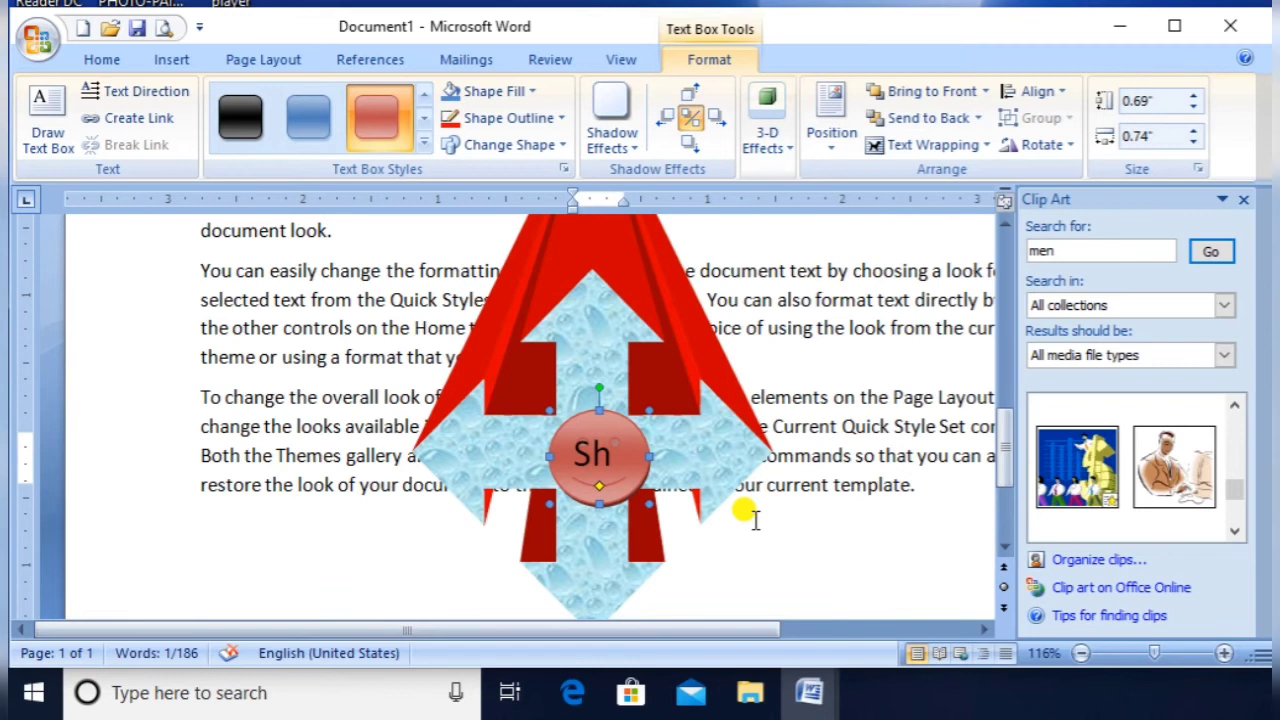
key(ctrl+Up)
key(ctrl+Up)
key(ctrl+Up)
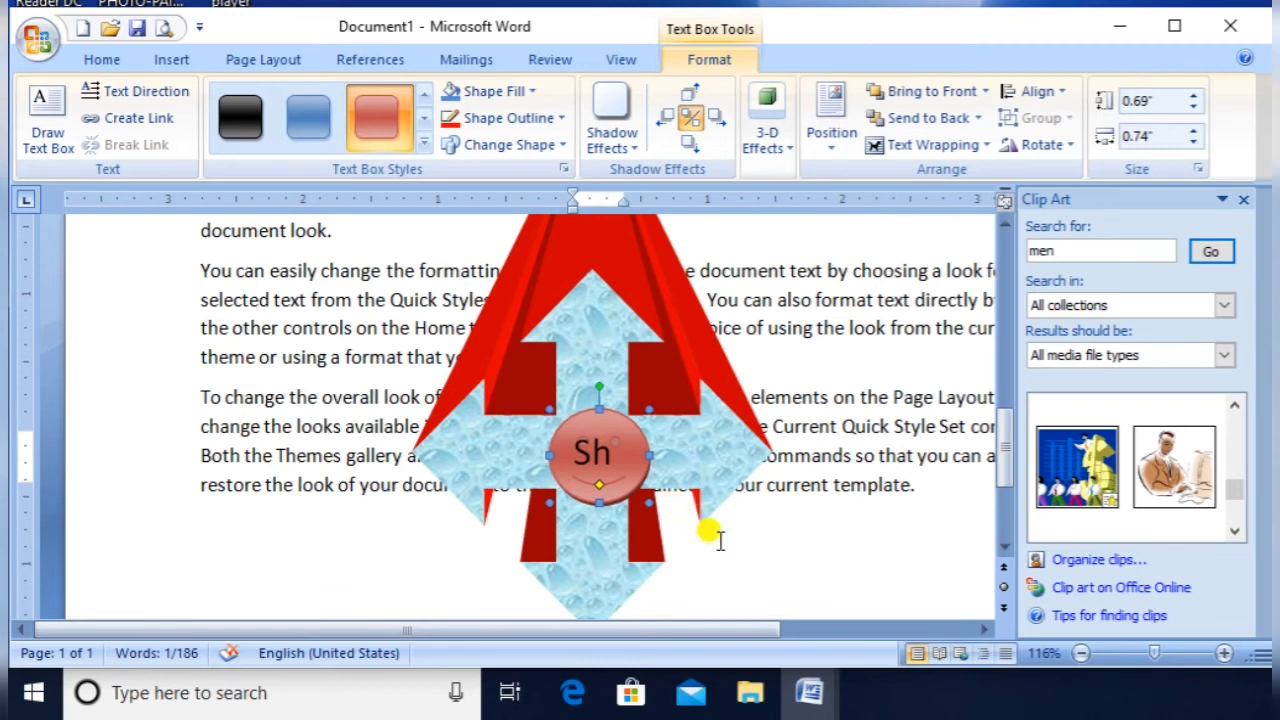
key(ctrl+Left)
key(ctrl+Left)
key(ctrl+Left)
key(ctrl+Left)
key(ctrl+Left)
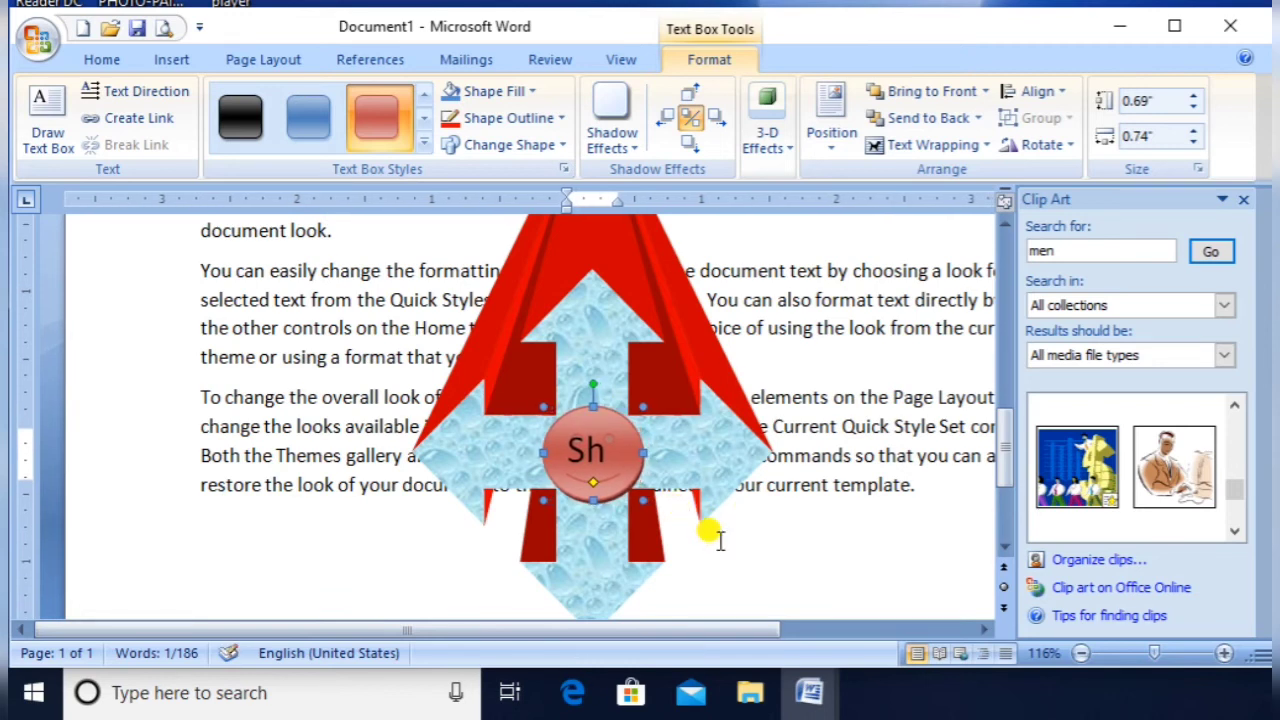
key(ctrl+Left)
key(ctrl+Up)
key(ctrl+Right)
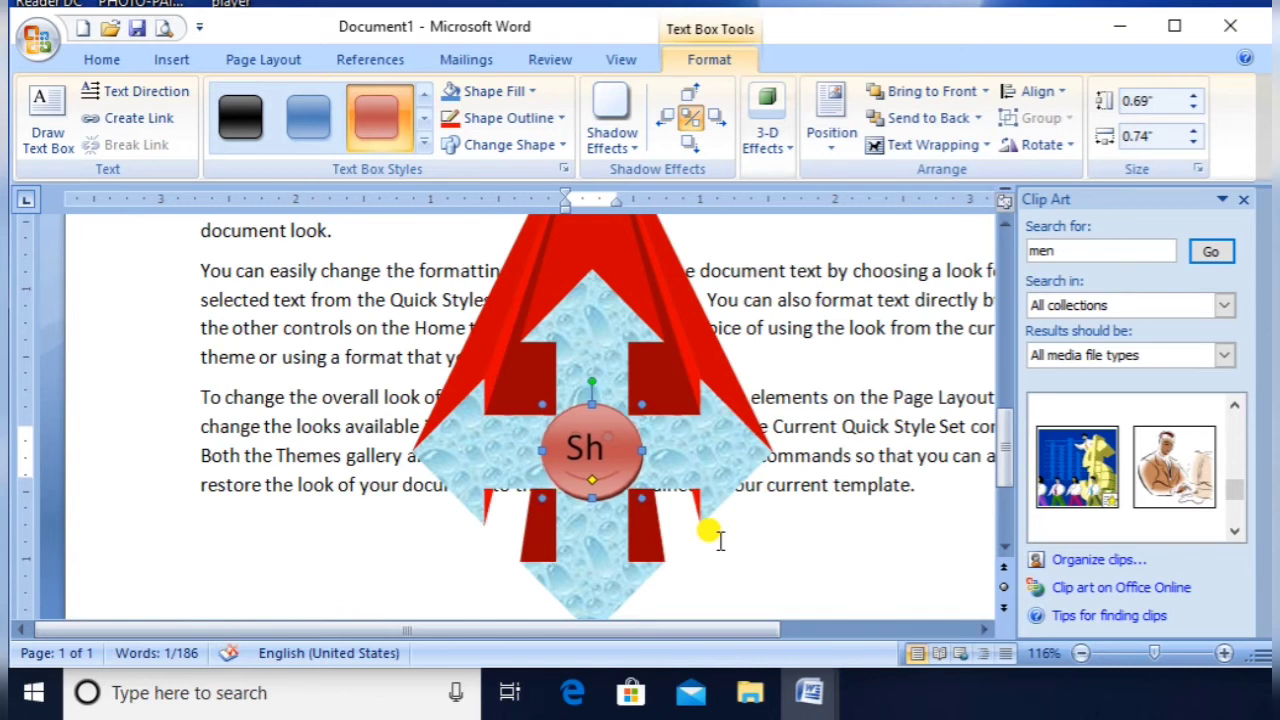
key(ctrl+Right)
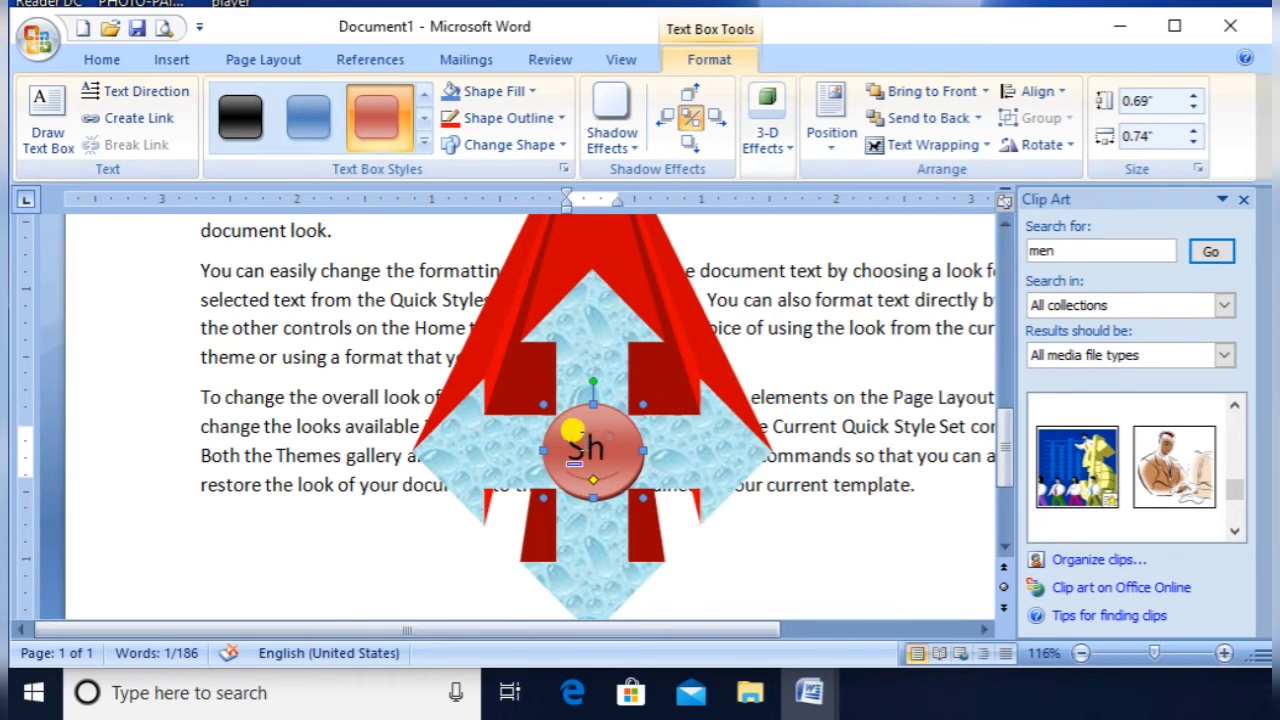
- Select the text in the smiley face and reduce its font by several sizes so the whole word "Shape" fits
click(585, 445)
double_click(585, 448)
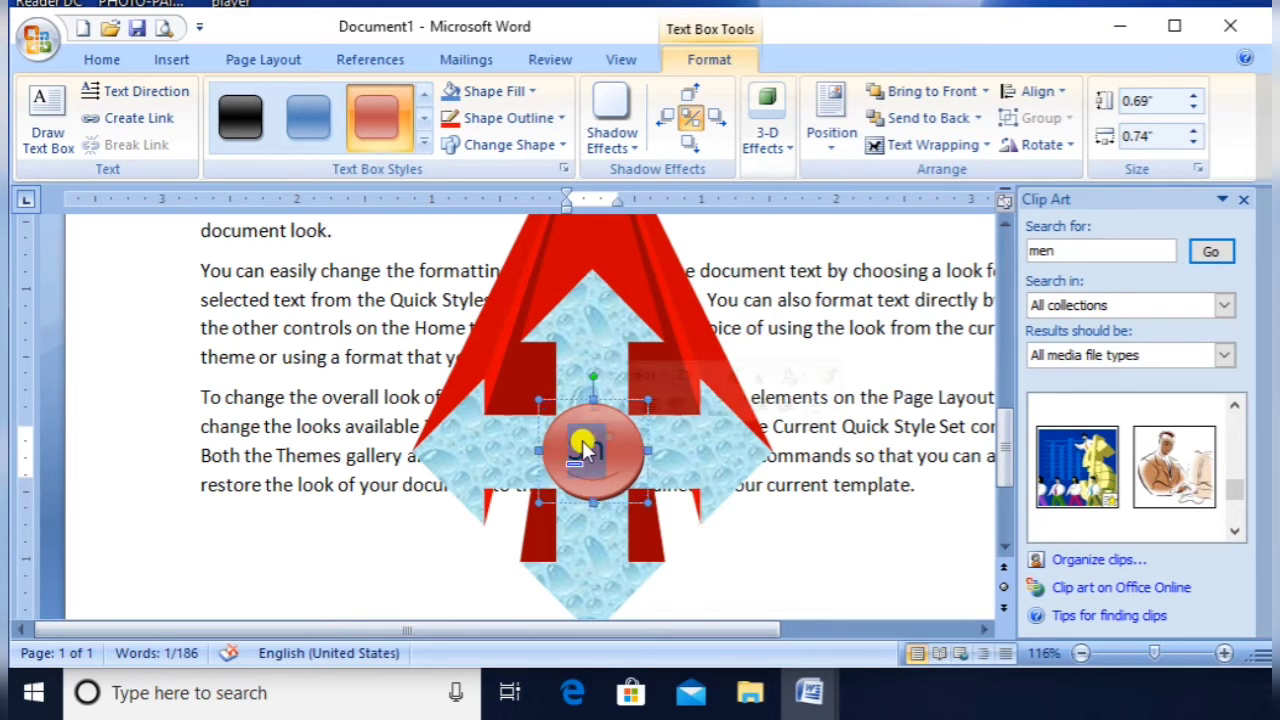
key(ctrl+[)
key(ctrl+[)
key(ctrl+[)
key(ctrl+[)
key(ctrl+[)
key(ctrl+[)
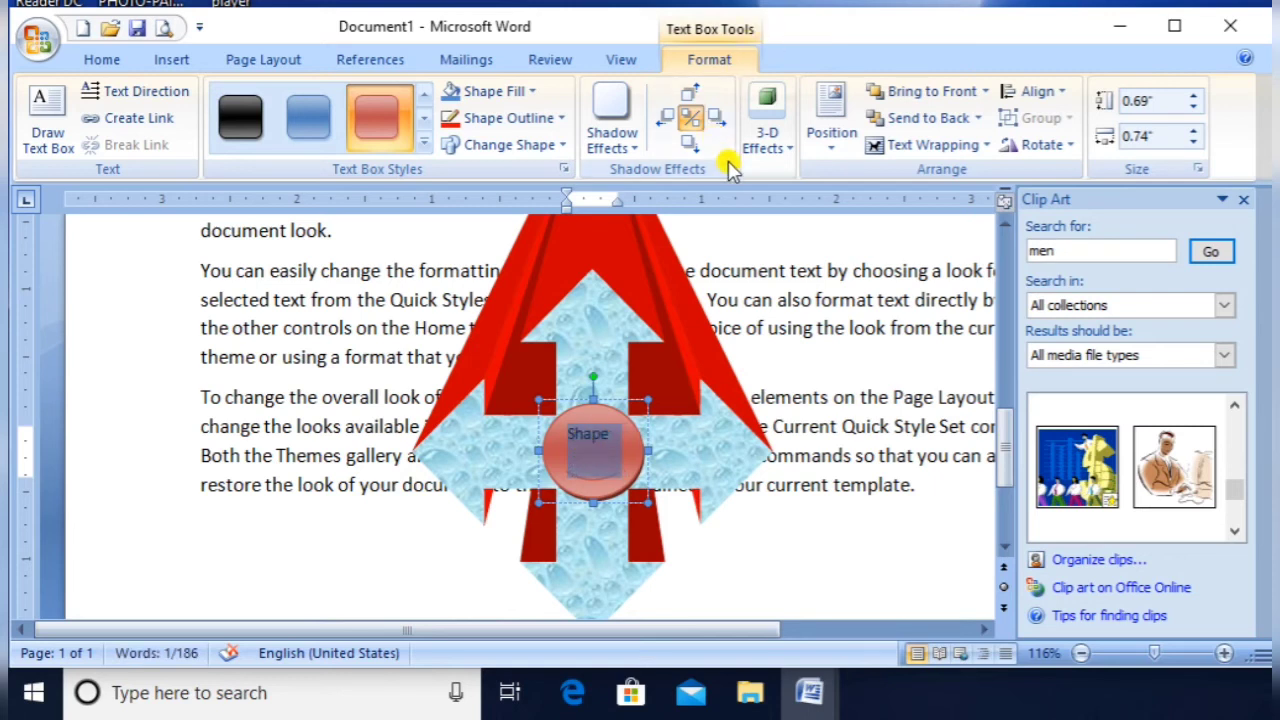
- Select the smiley face together with the four-way arrow and group the two shapes
click(587, 485)
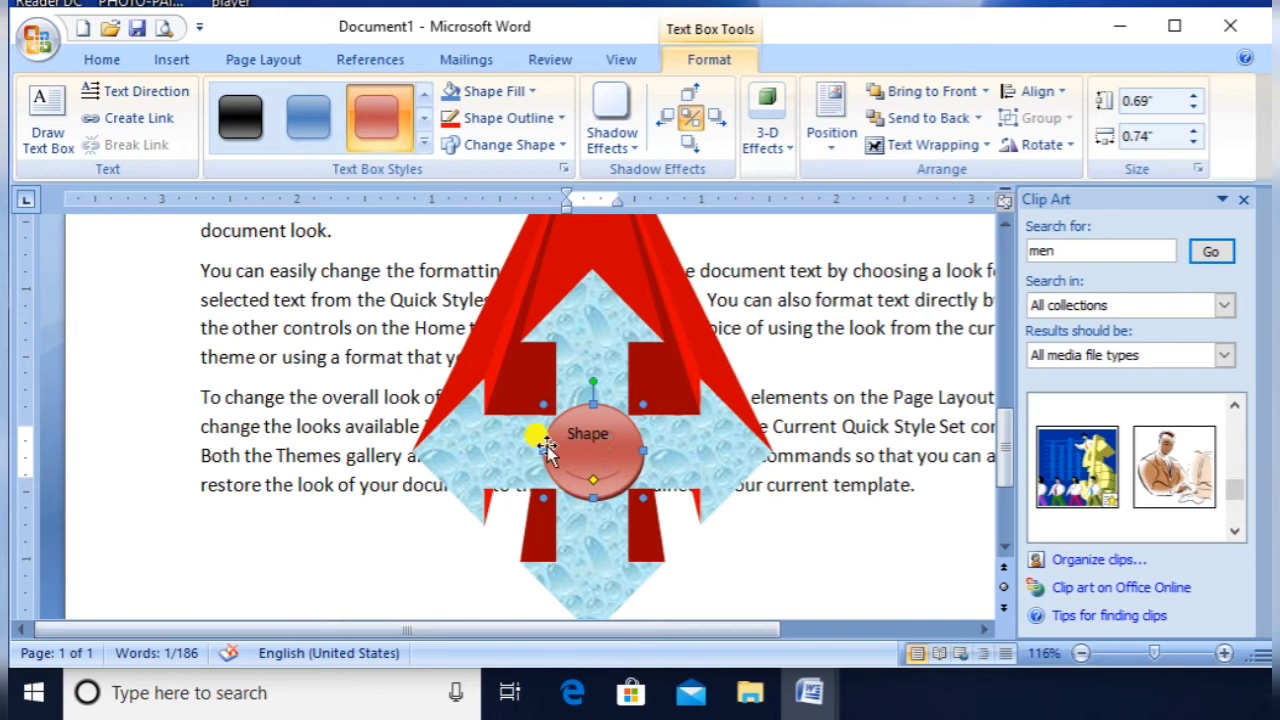
shift+click(513, 450)
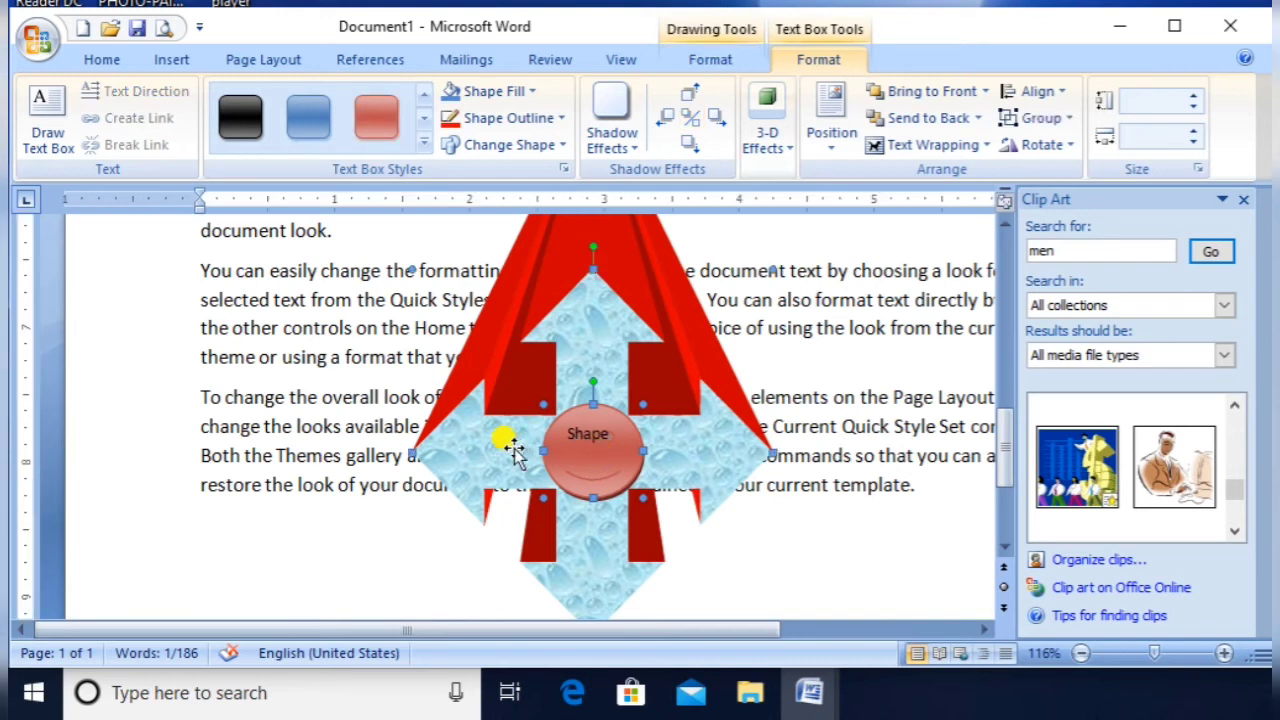
click(1067, 119)
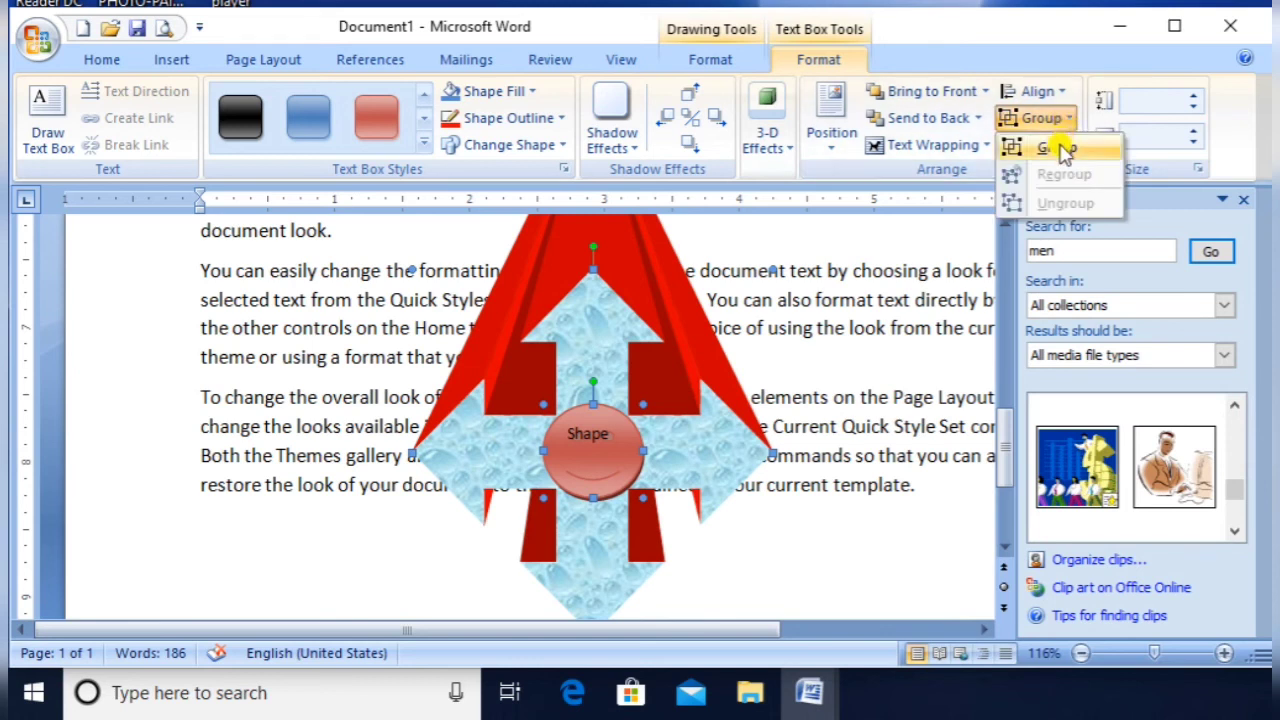
click(1060, 147)
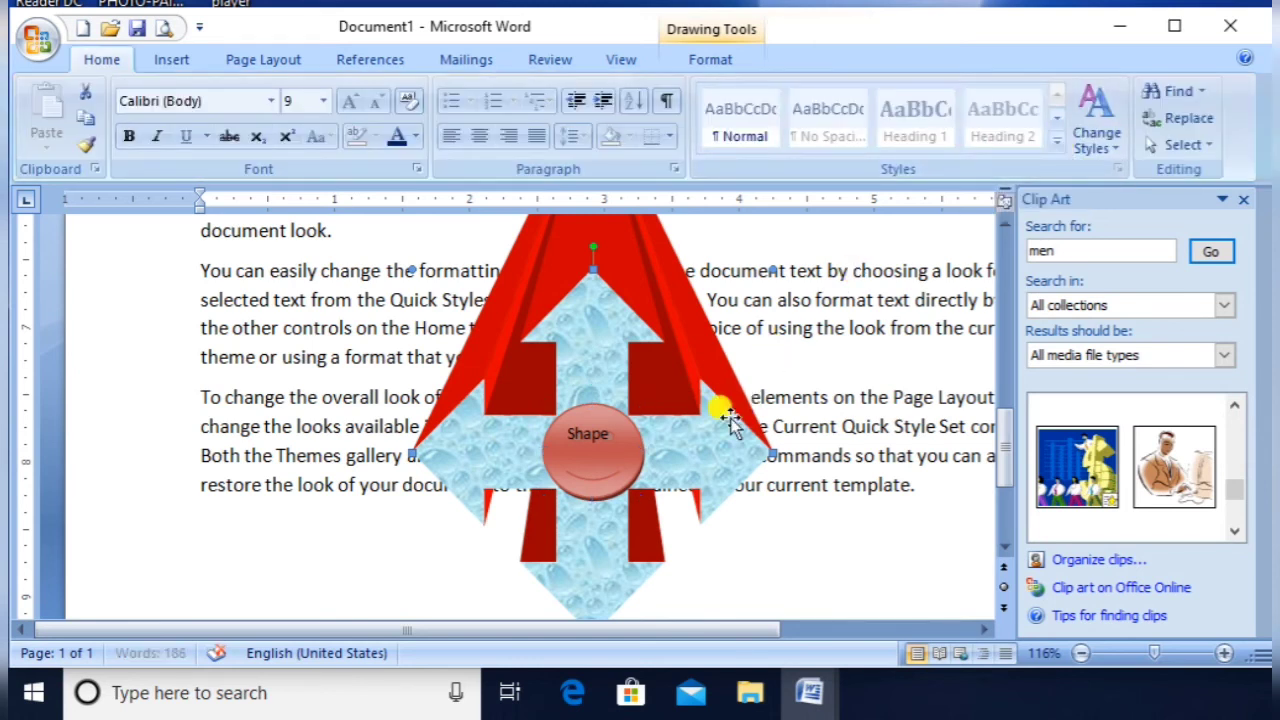
- Move the grouped arrow and smiley face to the left side of the text and back to the middle of the page
mouse_move(722, 425)
mouse_down()
mouse_move(491, 404)
mouse_move(500, 420)
mouse_up()
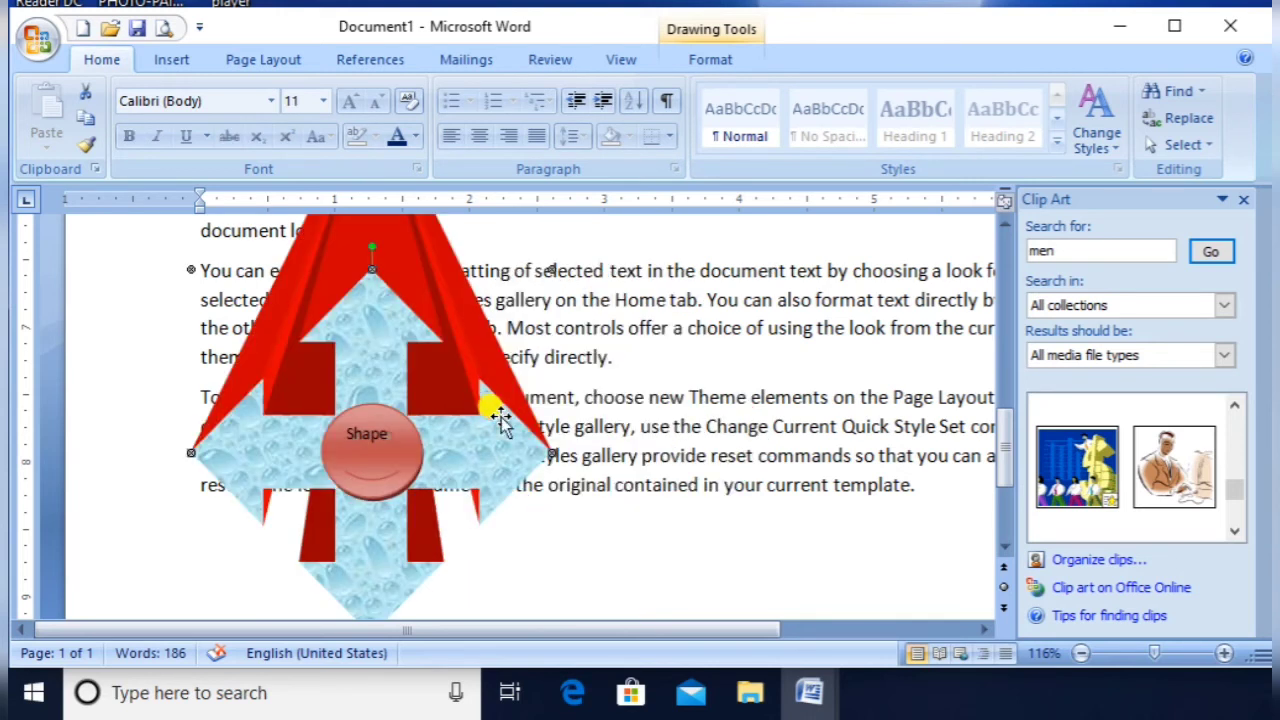
mouse_move(486, 443)
mouse_down()
mouse_move(514, 428)
mouse_move(531, 446)
mouse_move(700, 414)
mouse_up()
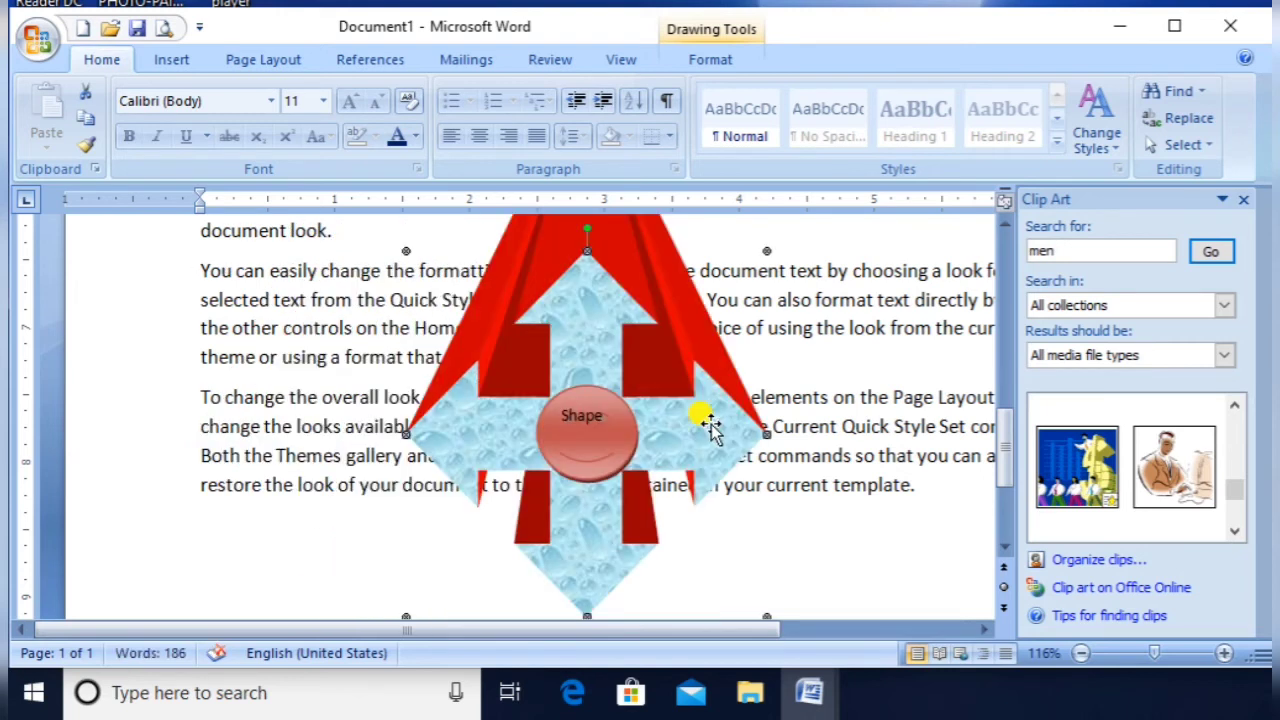
click(598, 422)
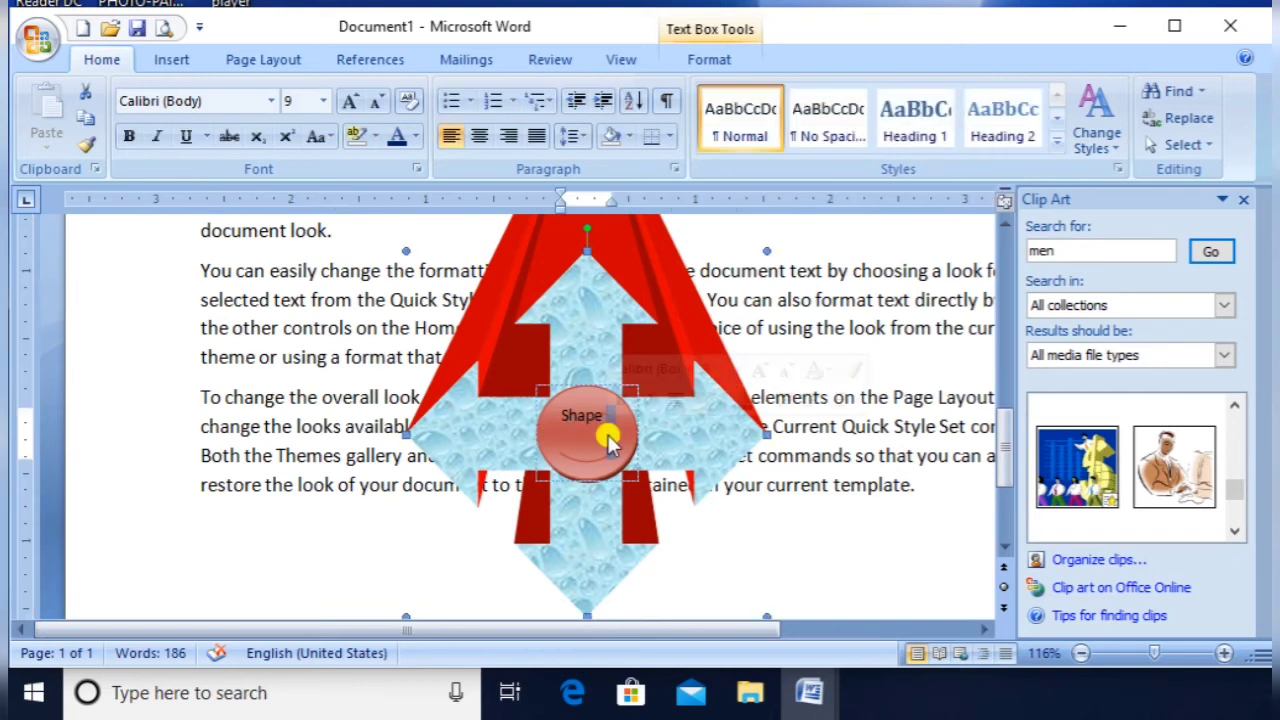
click(710, 60)
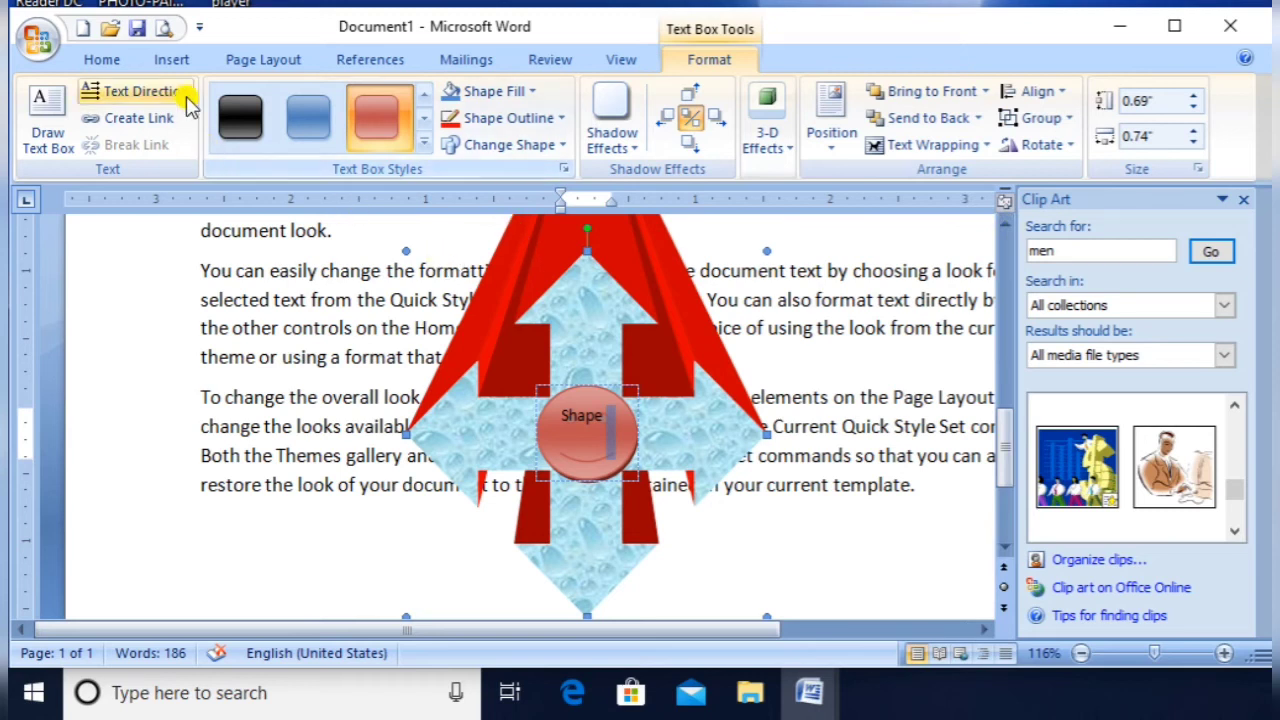
- Insert a SmartArt graphic with the Hierarchy layout from the Hierarchy category into the blank document and shrink its frame slightly
click(171, 59)
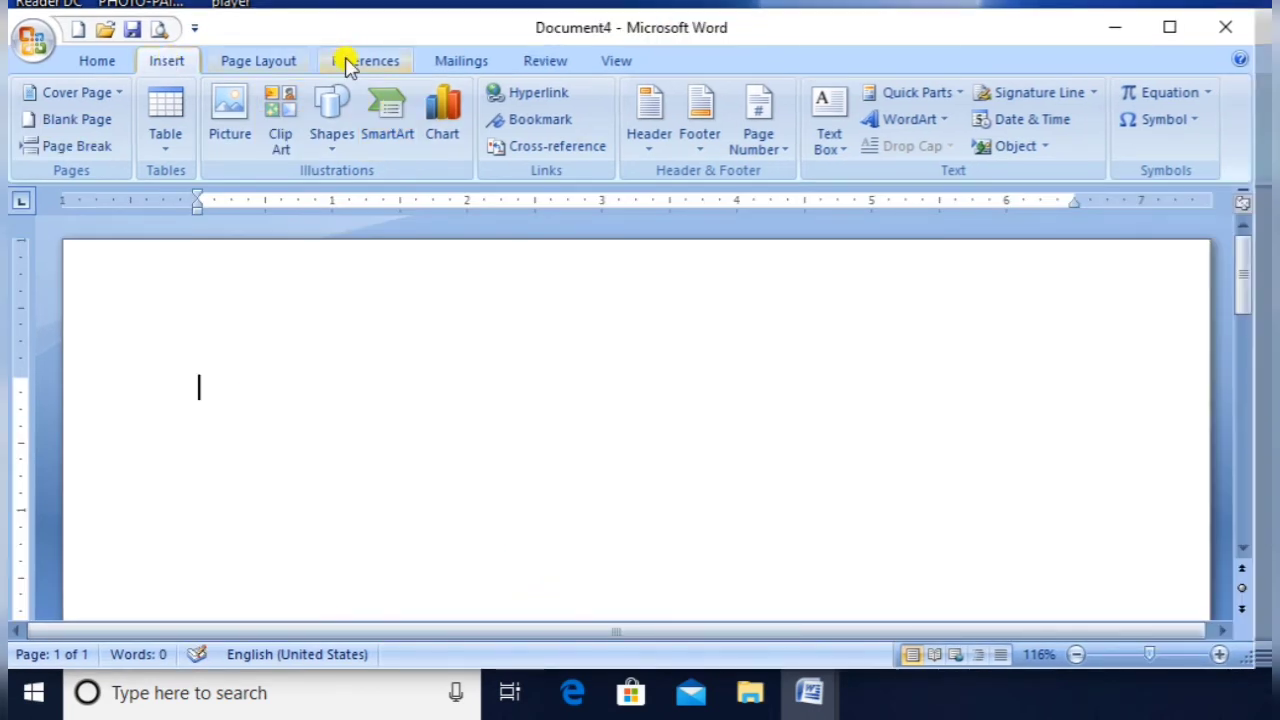
click(388, 118)
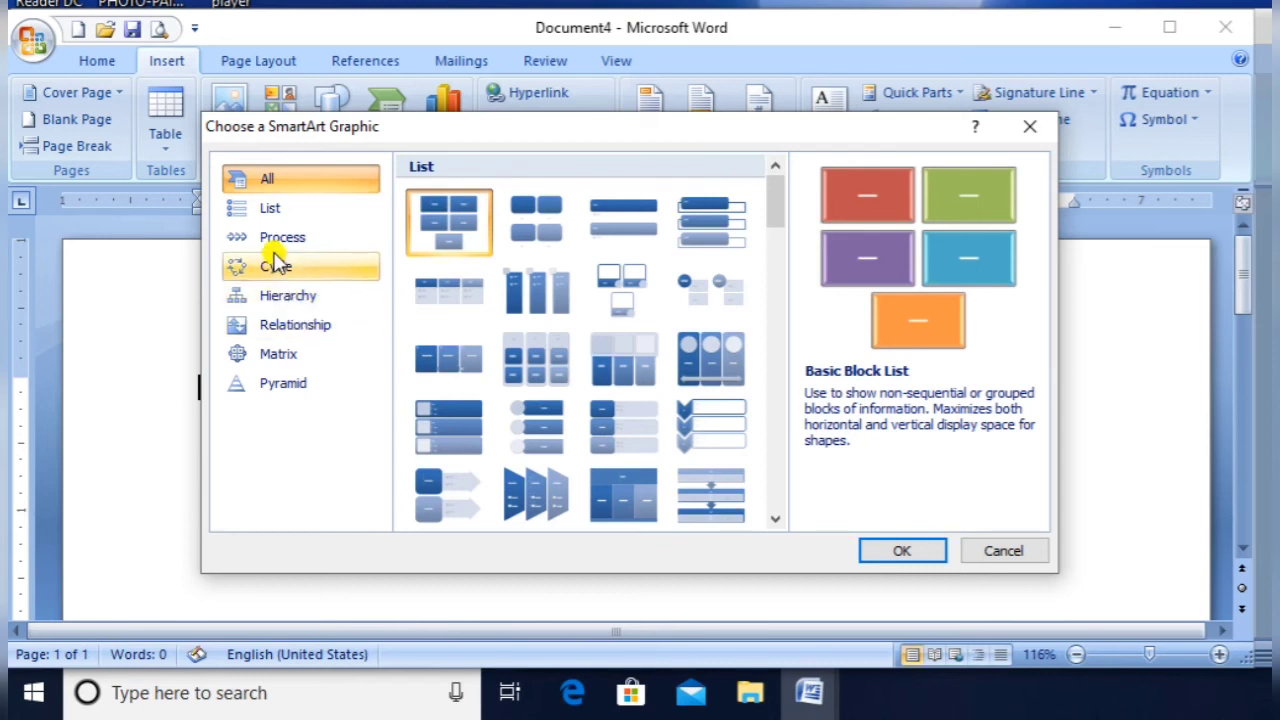
click(563, 302)
click(570, 388)
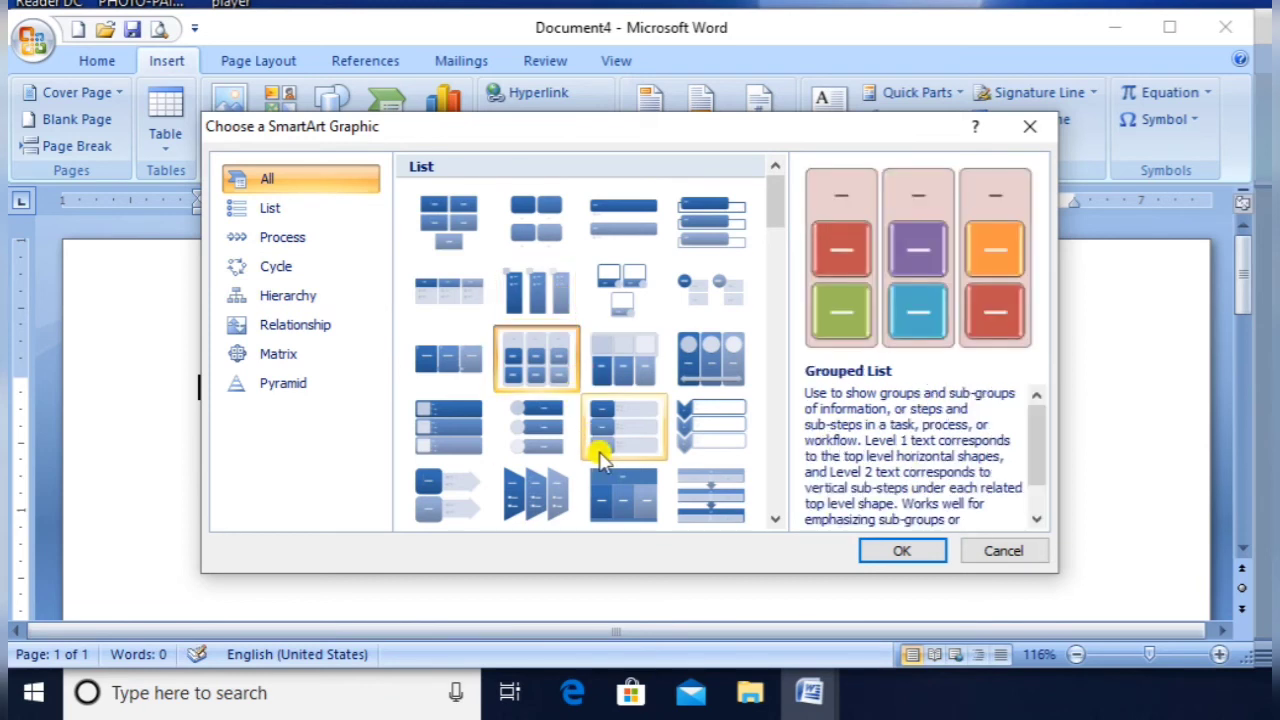
click(290, 300)
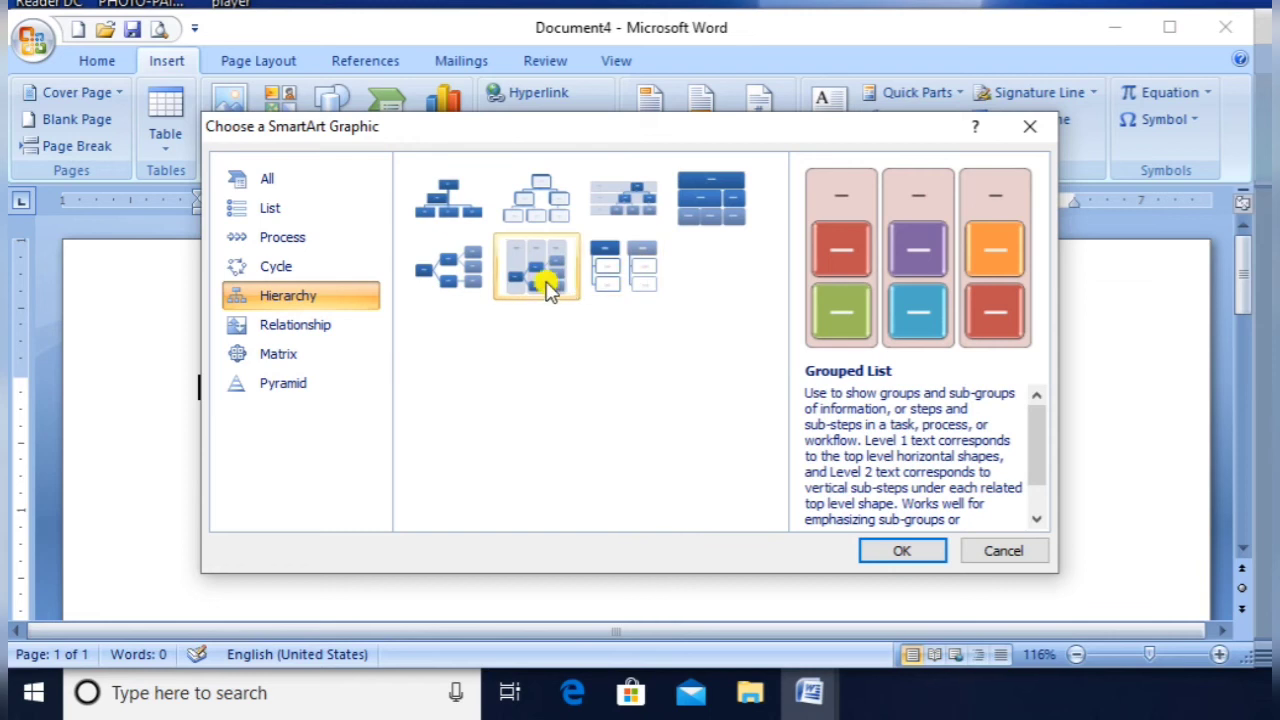
click(560, 210)
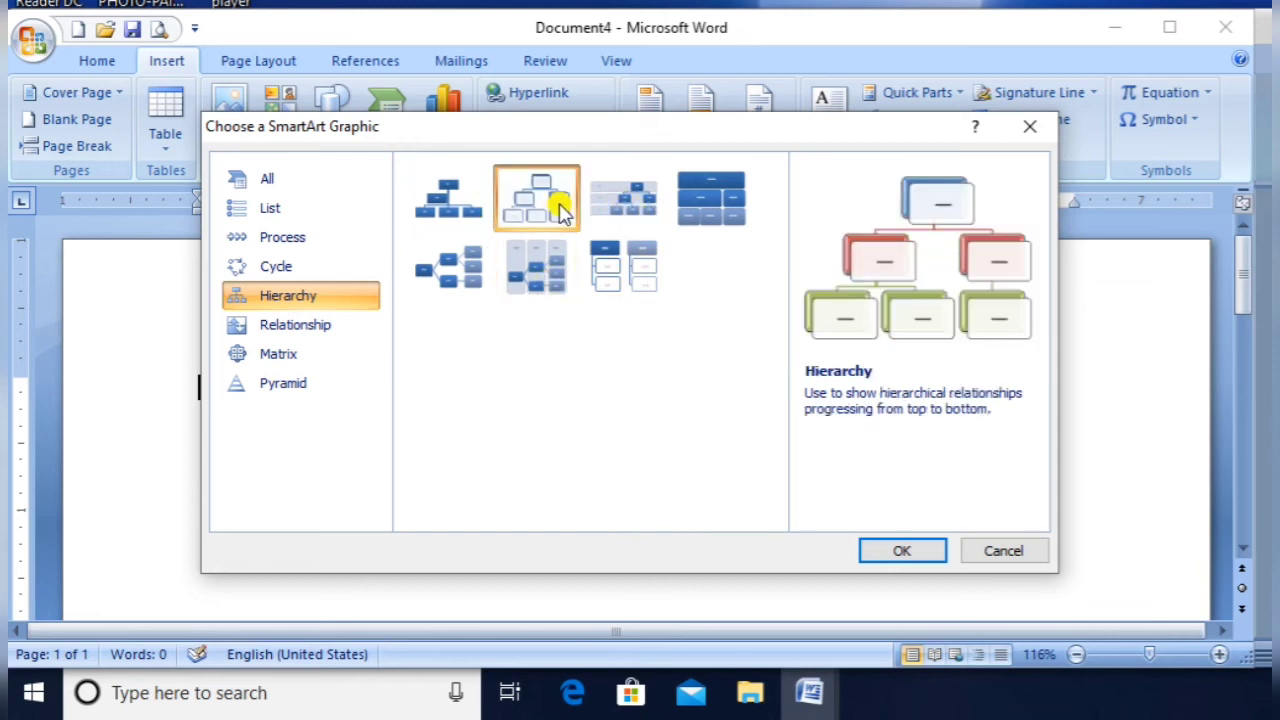
click(918, 549)
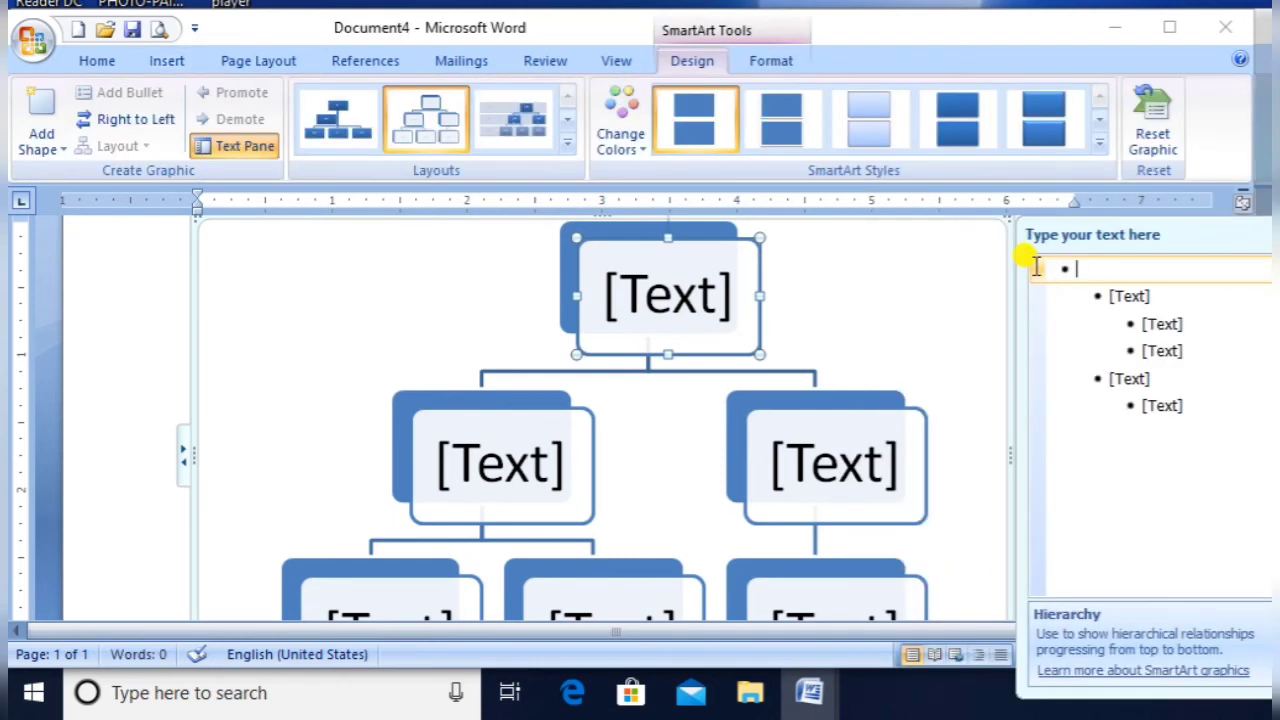
click(989, 242)
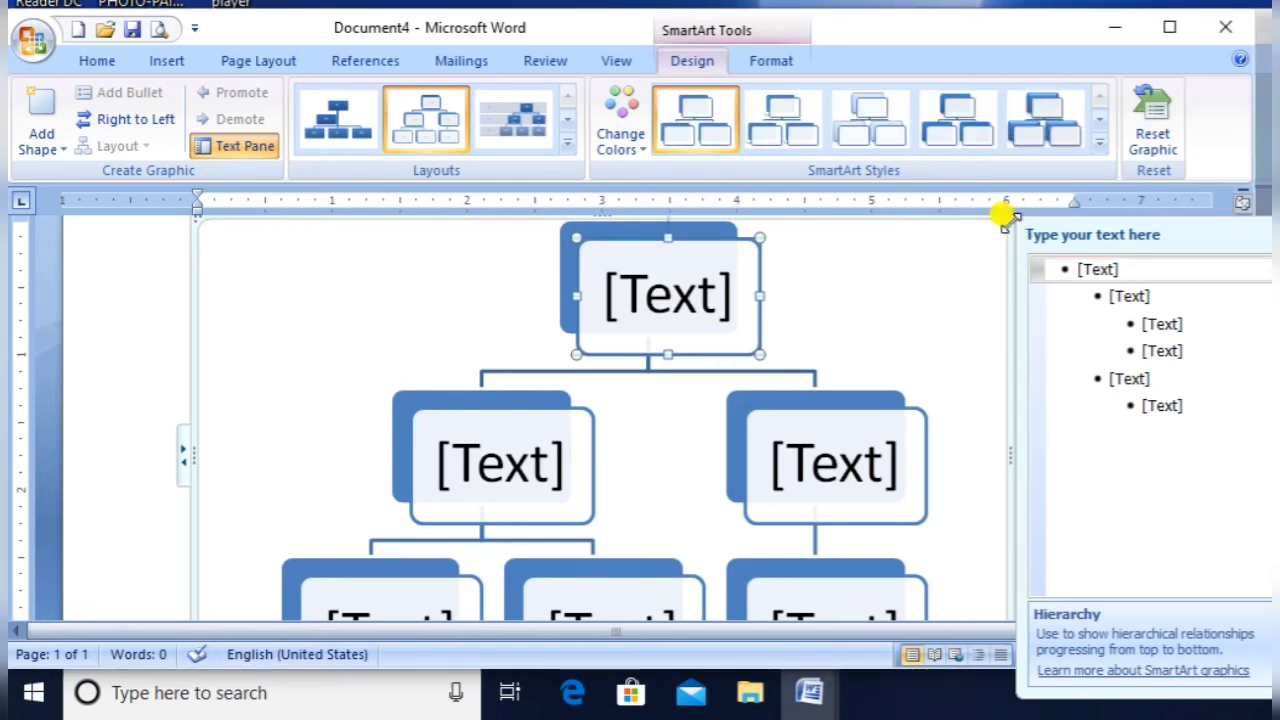
drag(1010, 222, 898, 294)
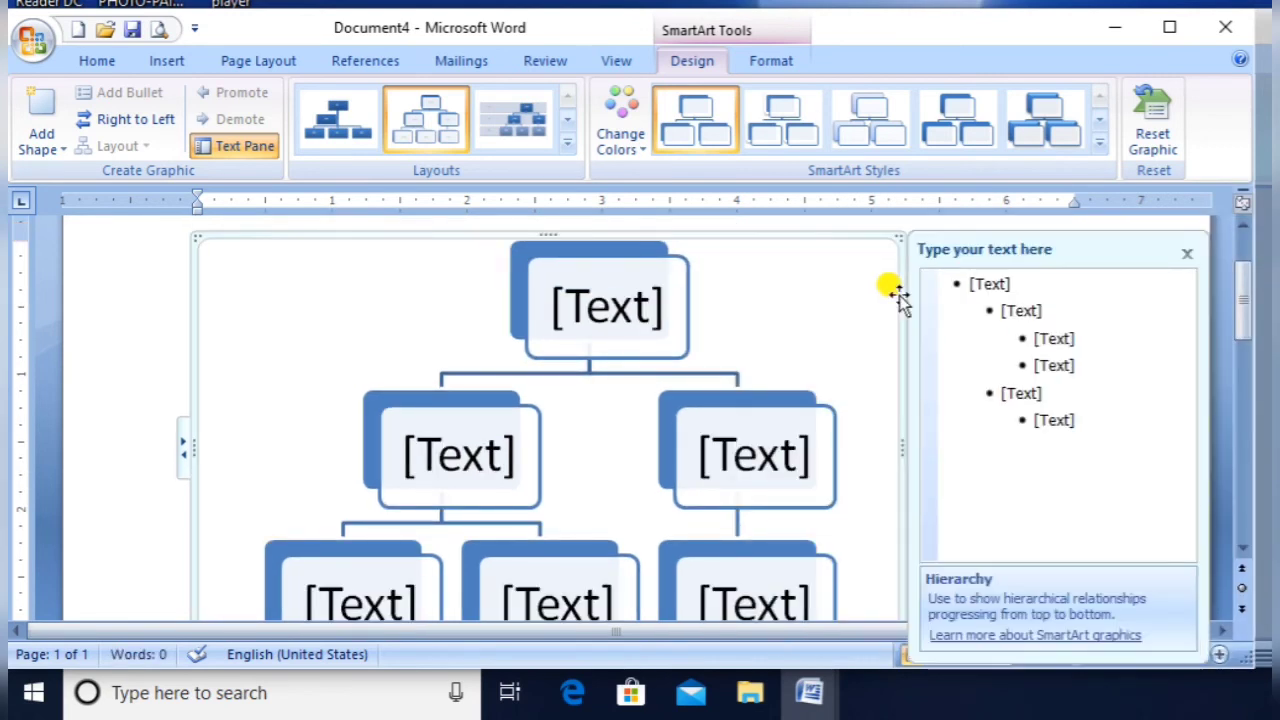
- Label the top box of the hierarchy "Computer" and the left second-level box "Hardware"
click(624, 300)
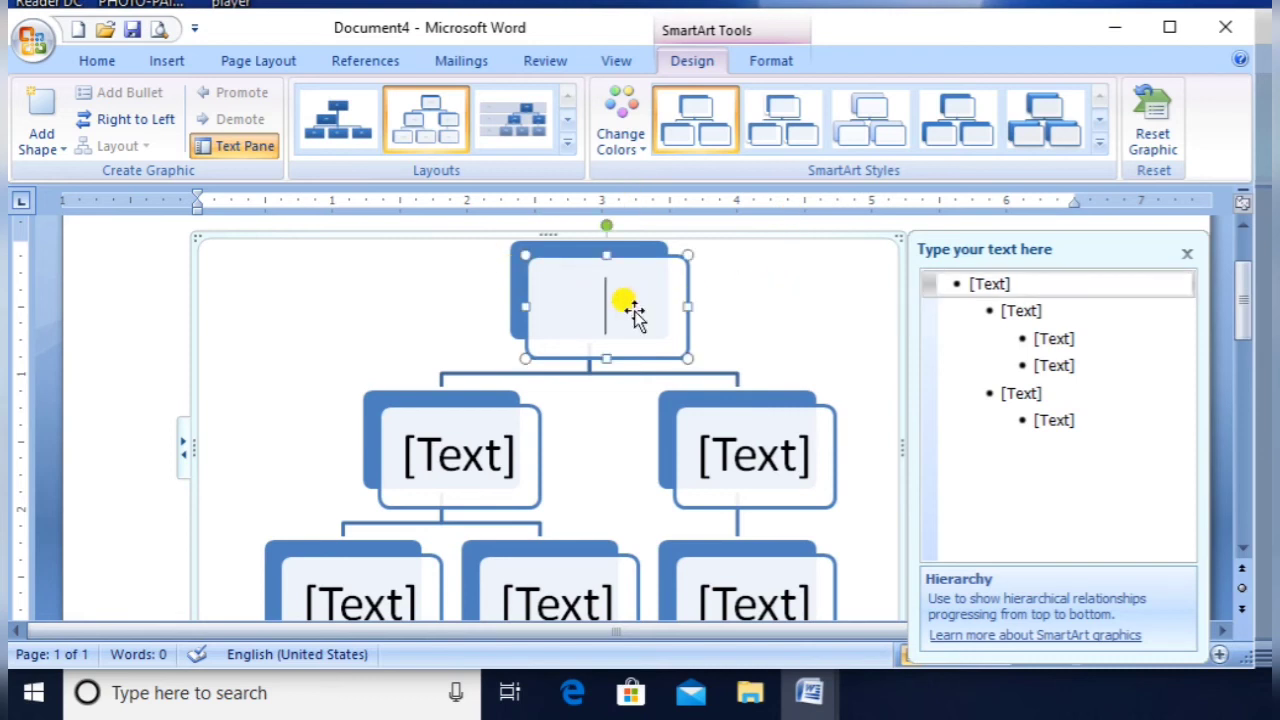
text(Comput)
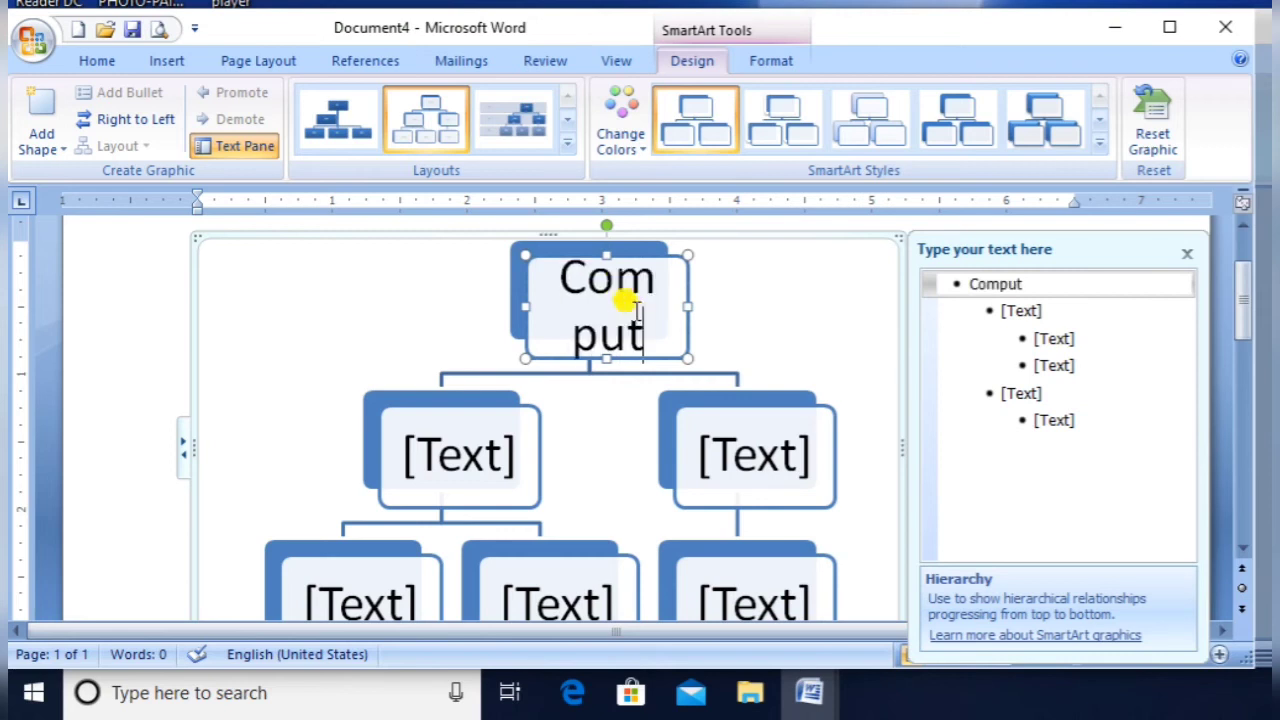
text(er)
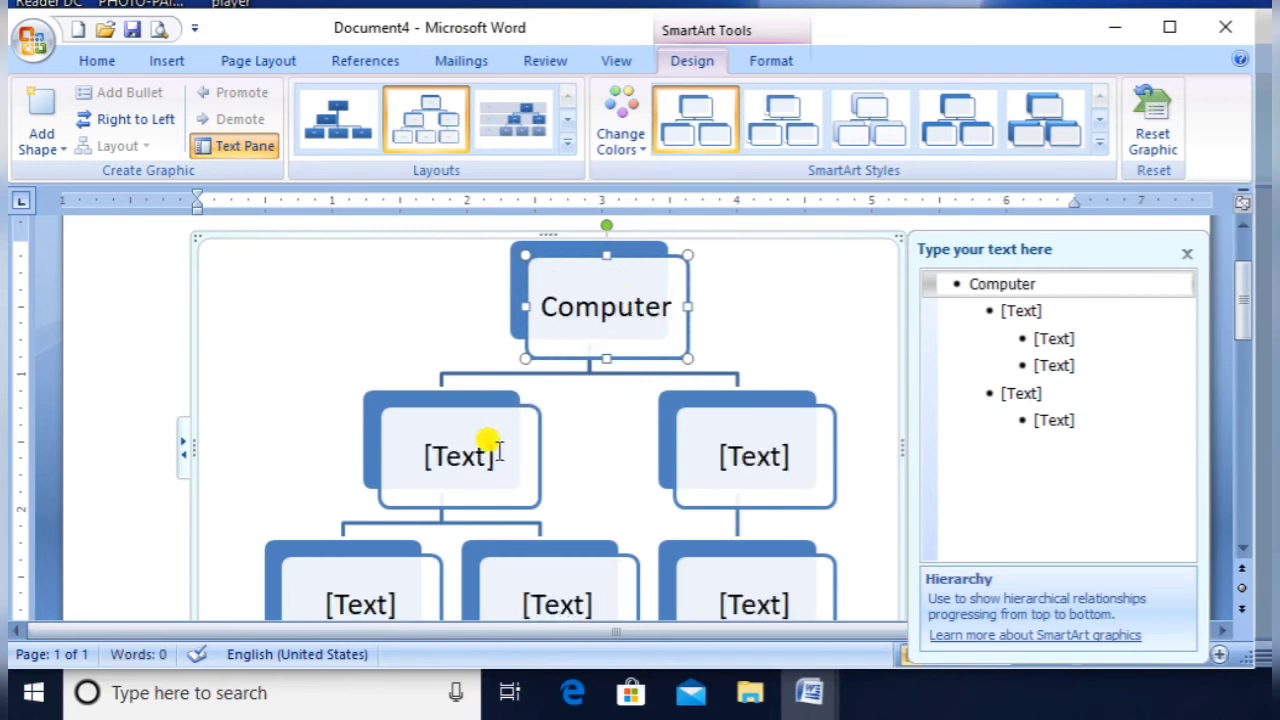
click(470, 455)
text(H)
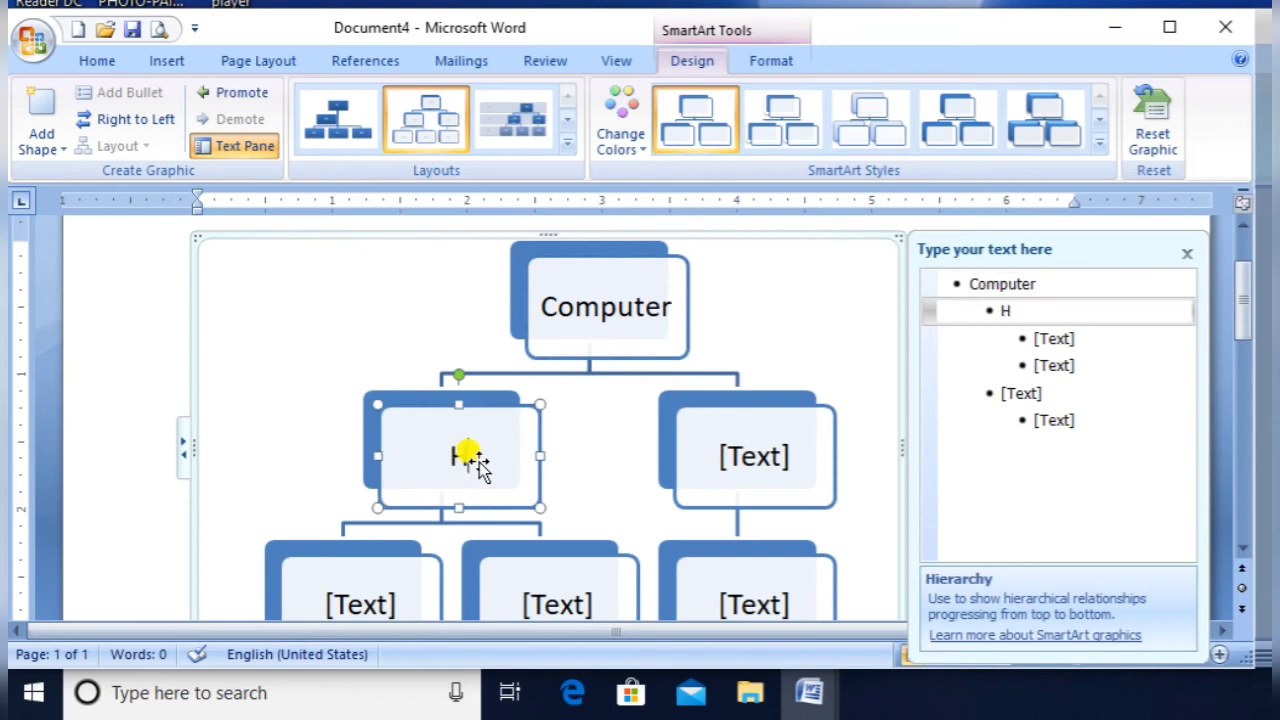
text(ar)
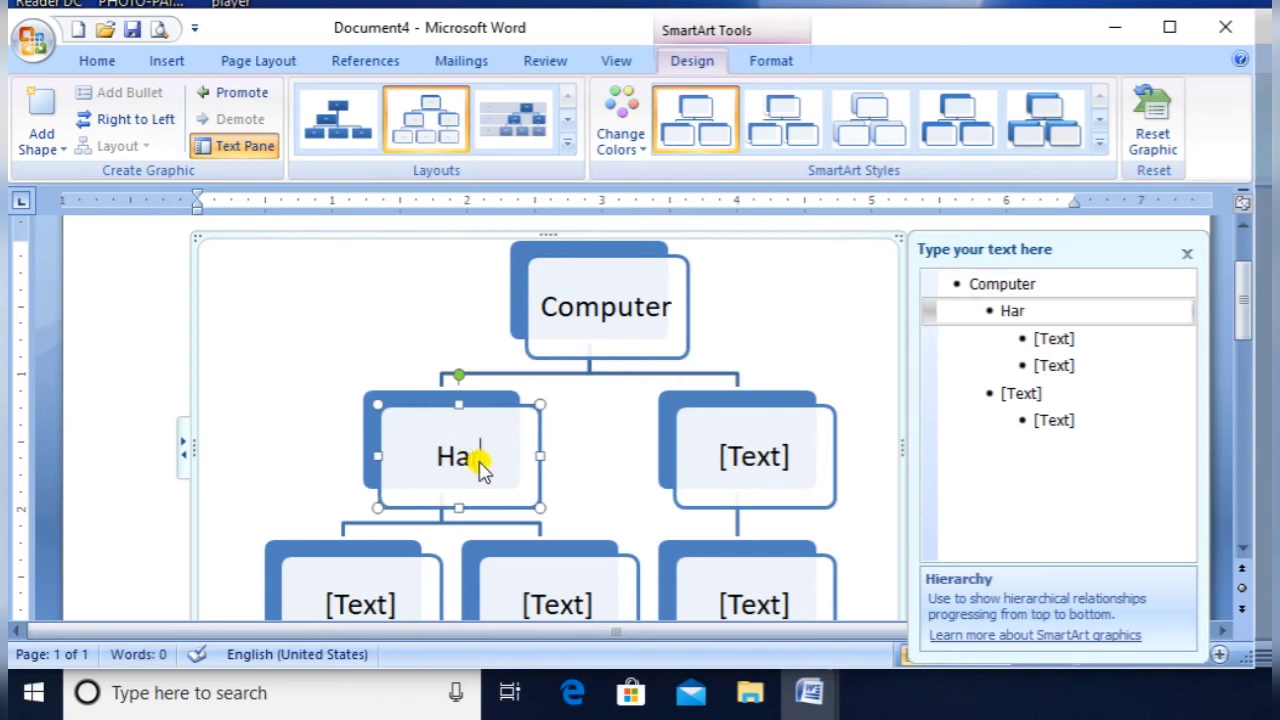
text(dware)
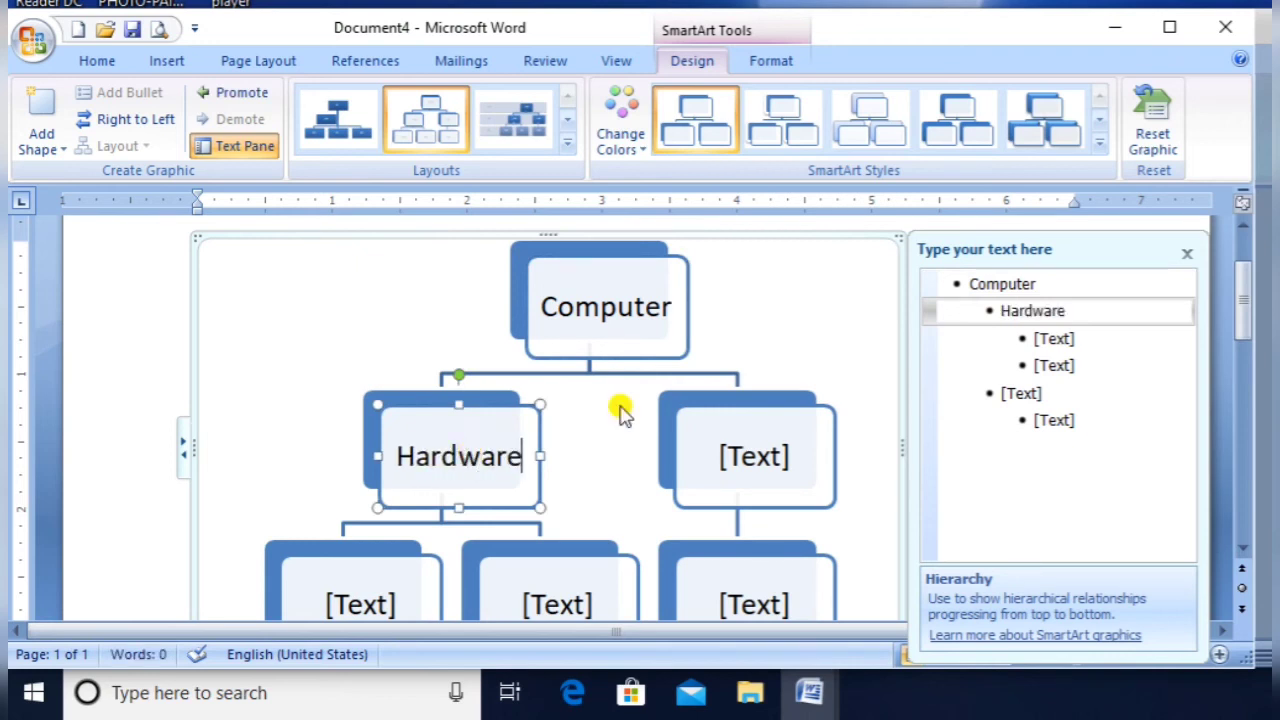
- Label the empty second-level box beside Hardware "Software"
click(745, 450)
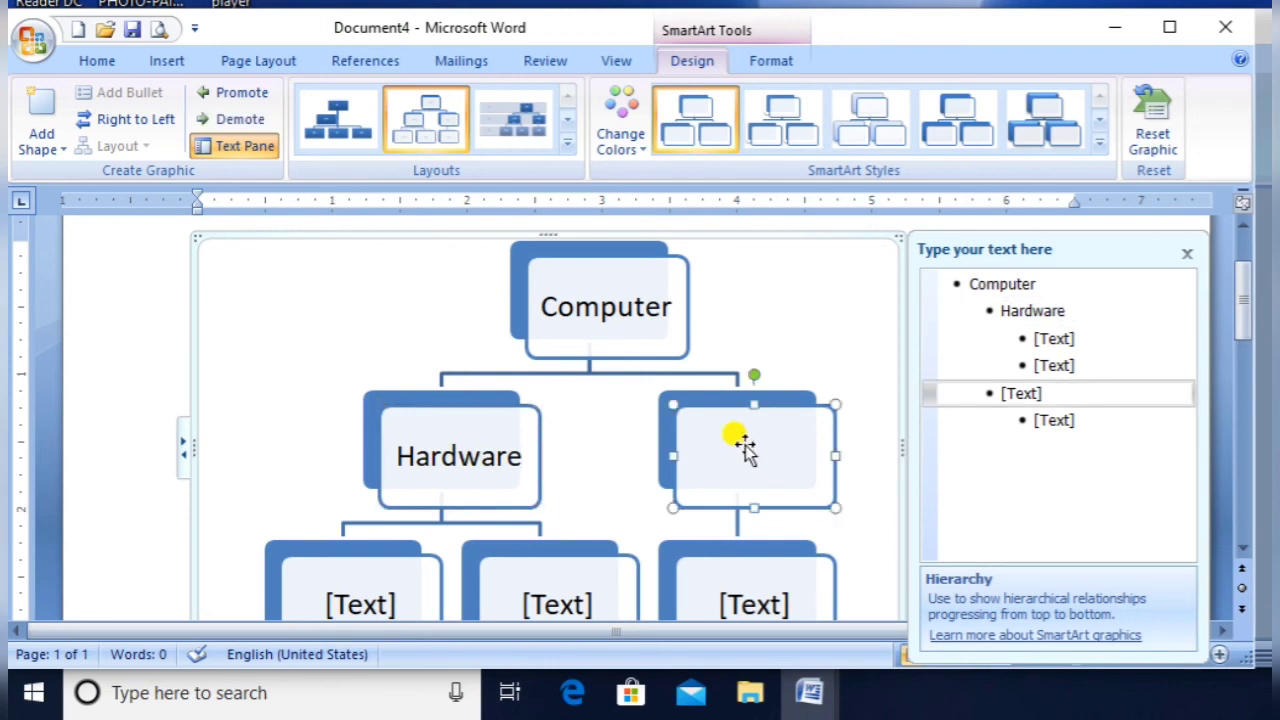
text(Sofwa)
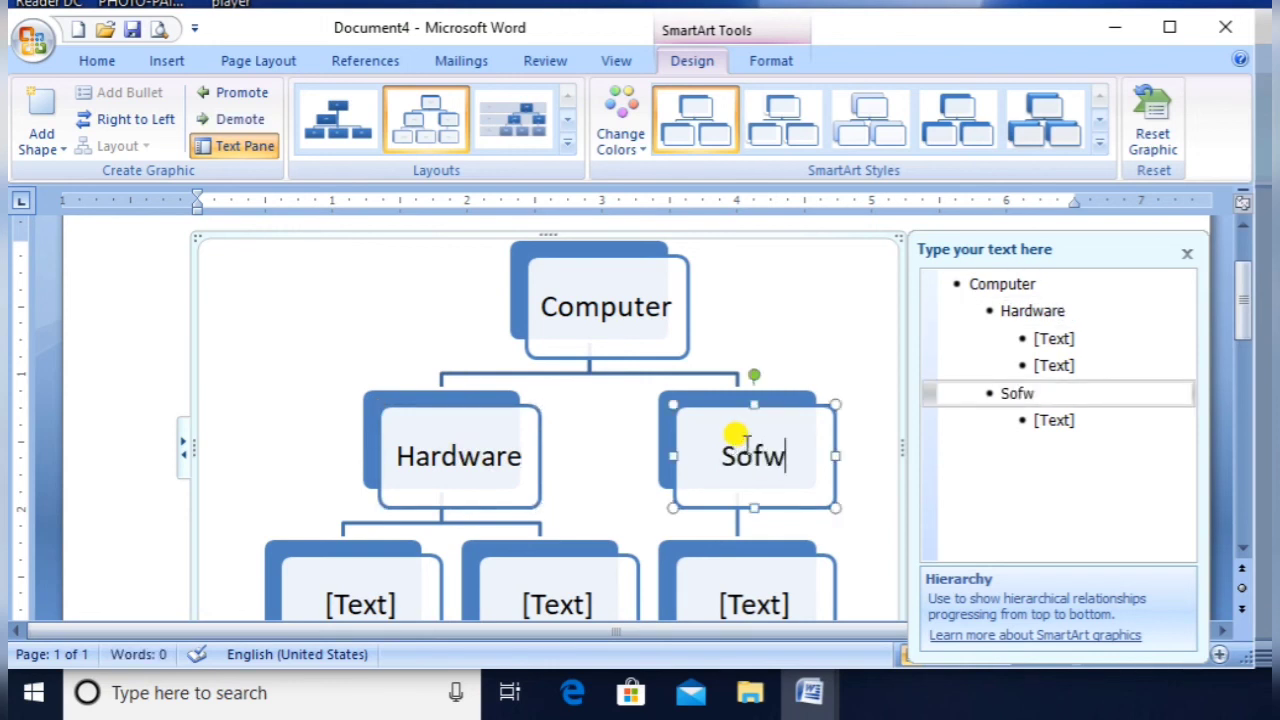
key(BackSpace)
key(BackSpace)
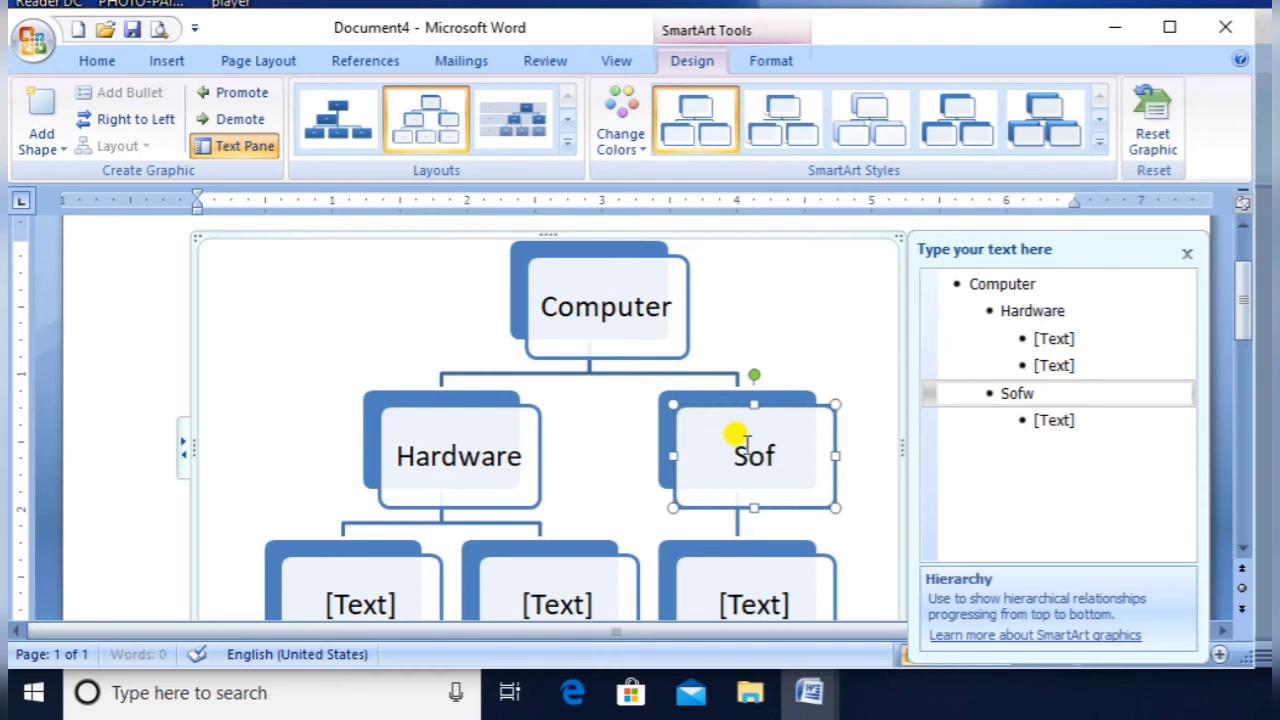
text(tware)
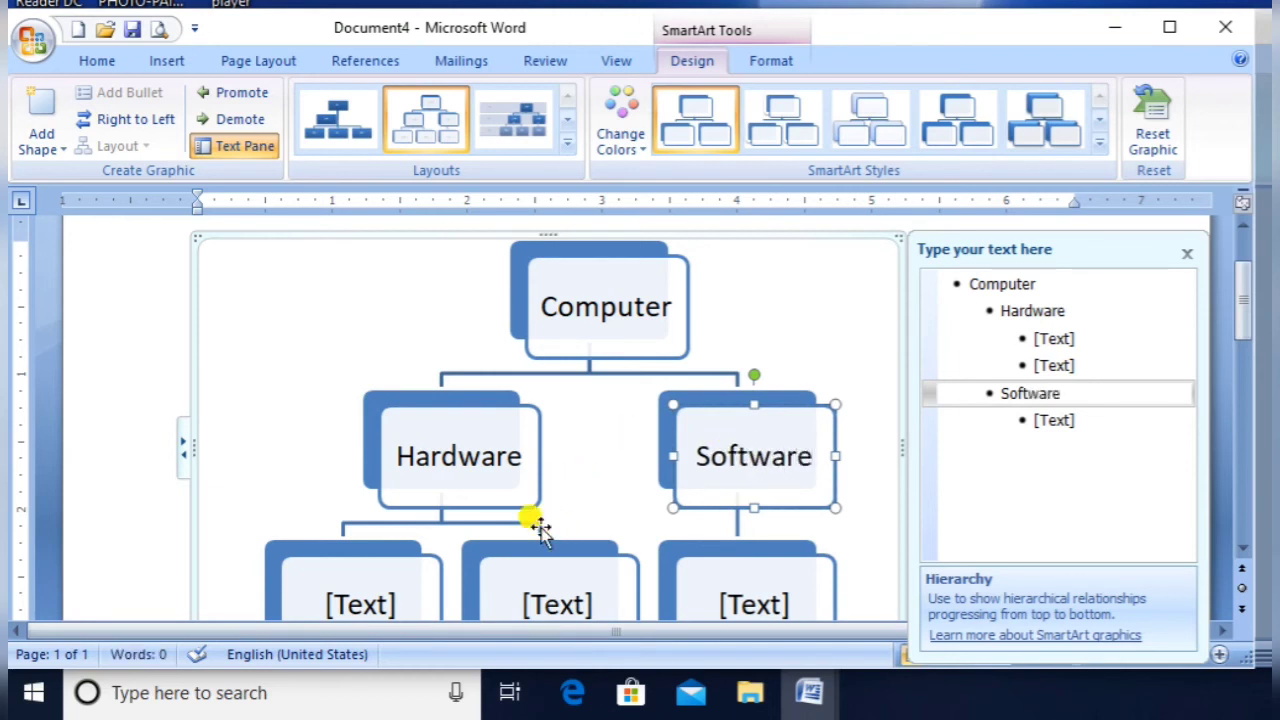
- Label the two boxes beneath Hardware "Input" and "Process"
click(409, 564)
text(I)
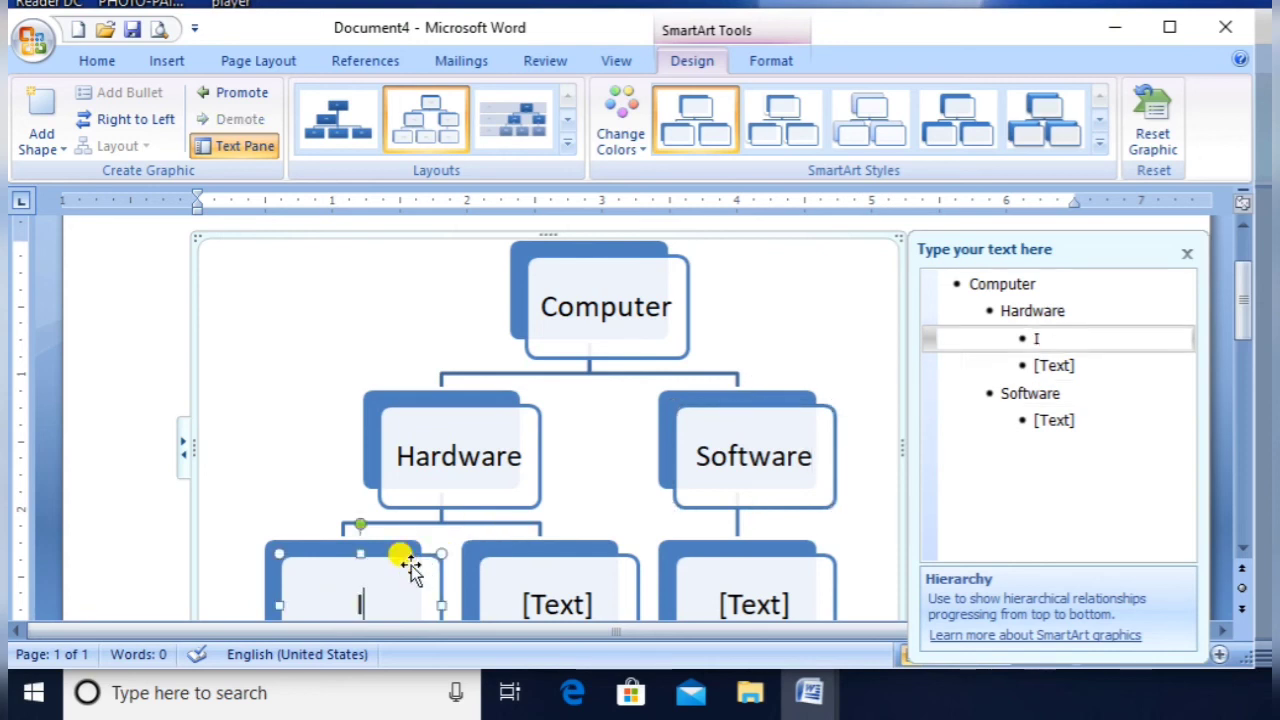
text(nput)
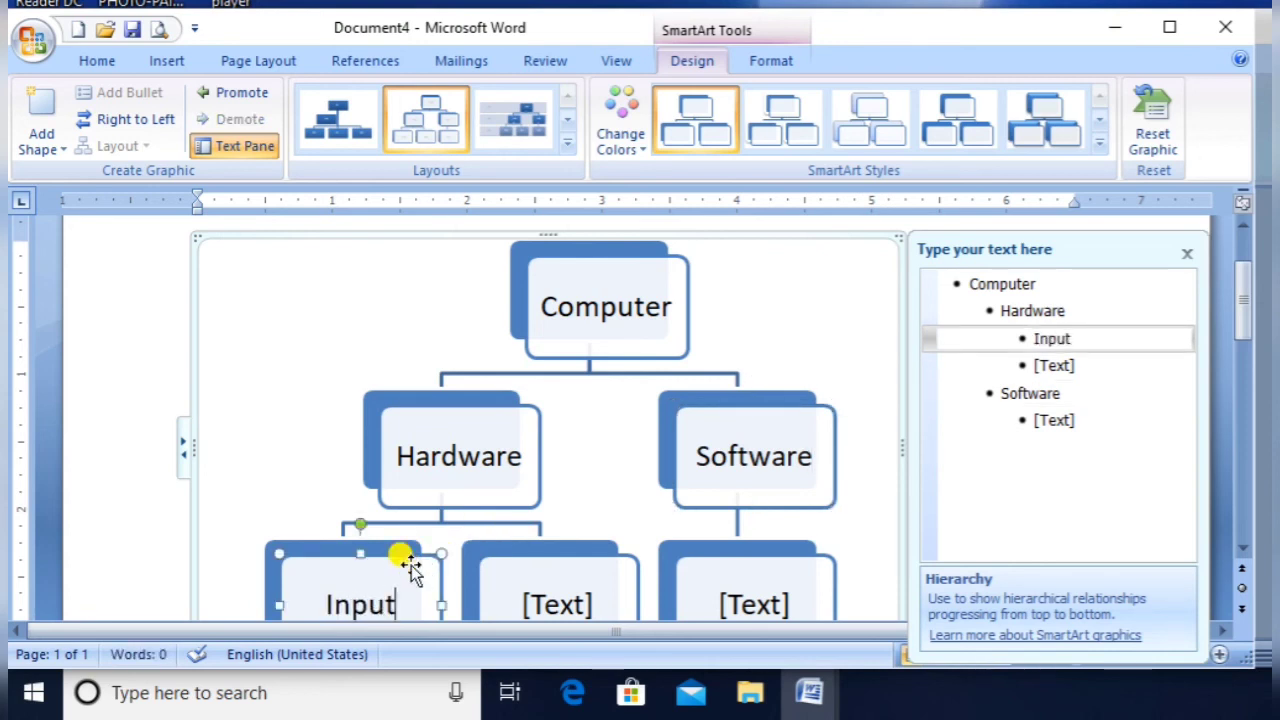
click(537, 598)
text(Process)
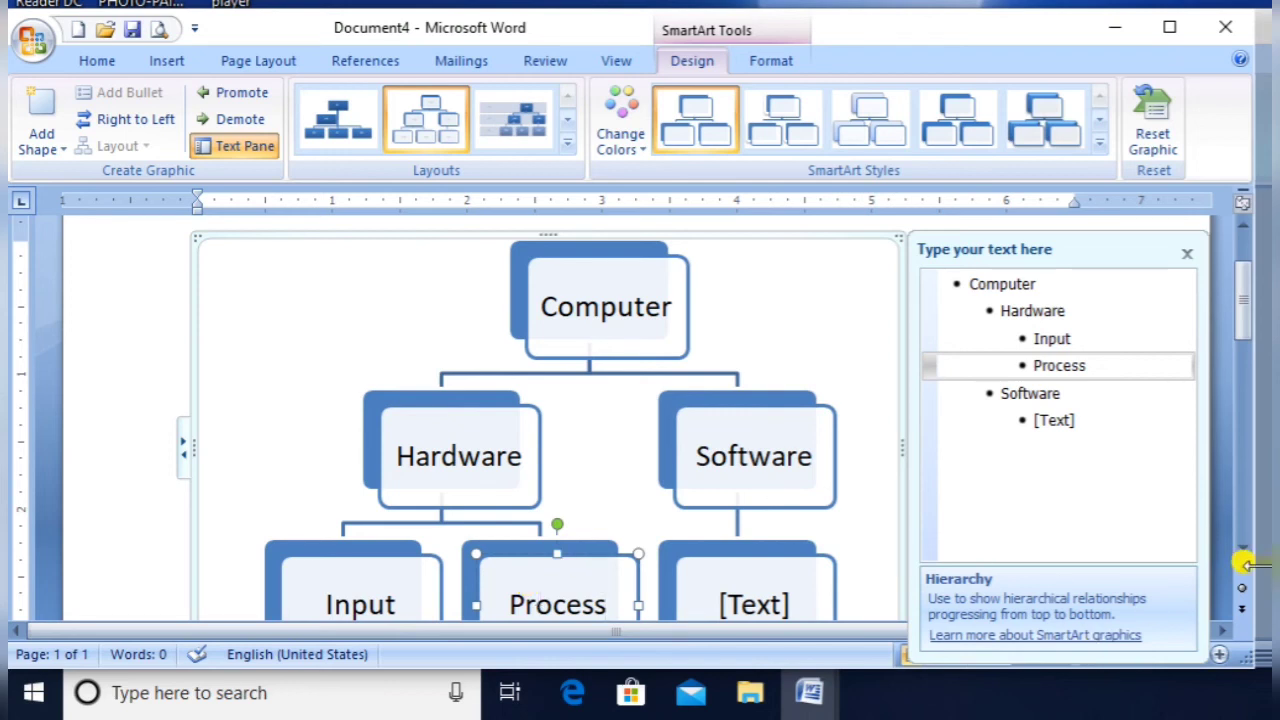
- Add a shape after the Process box and label it "Output"
click(1242, 548)
click(1242, 548)
click(1242, 548)
click(1242, 548)
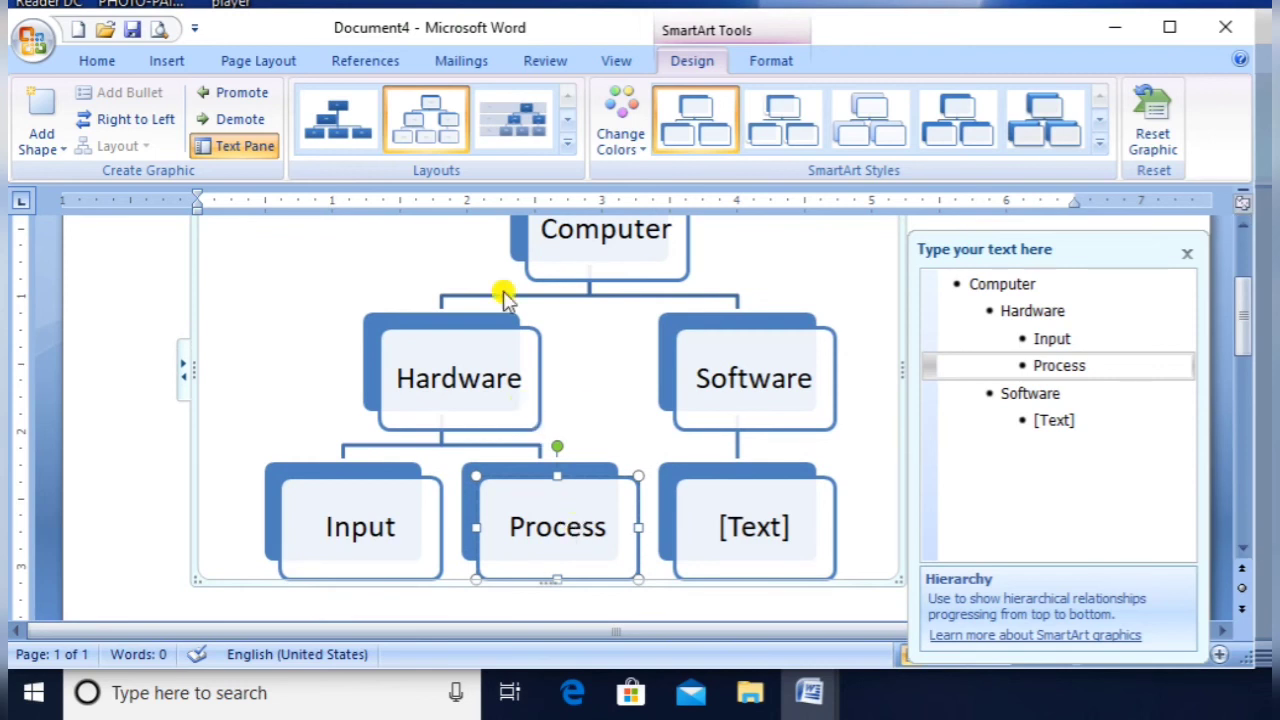
click(50, 145)
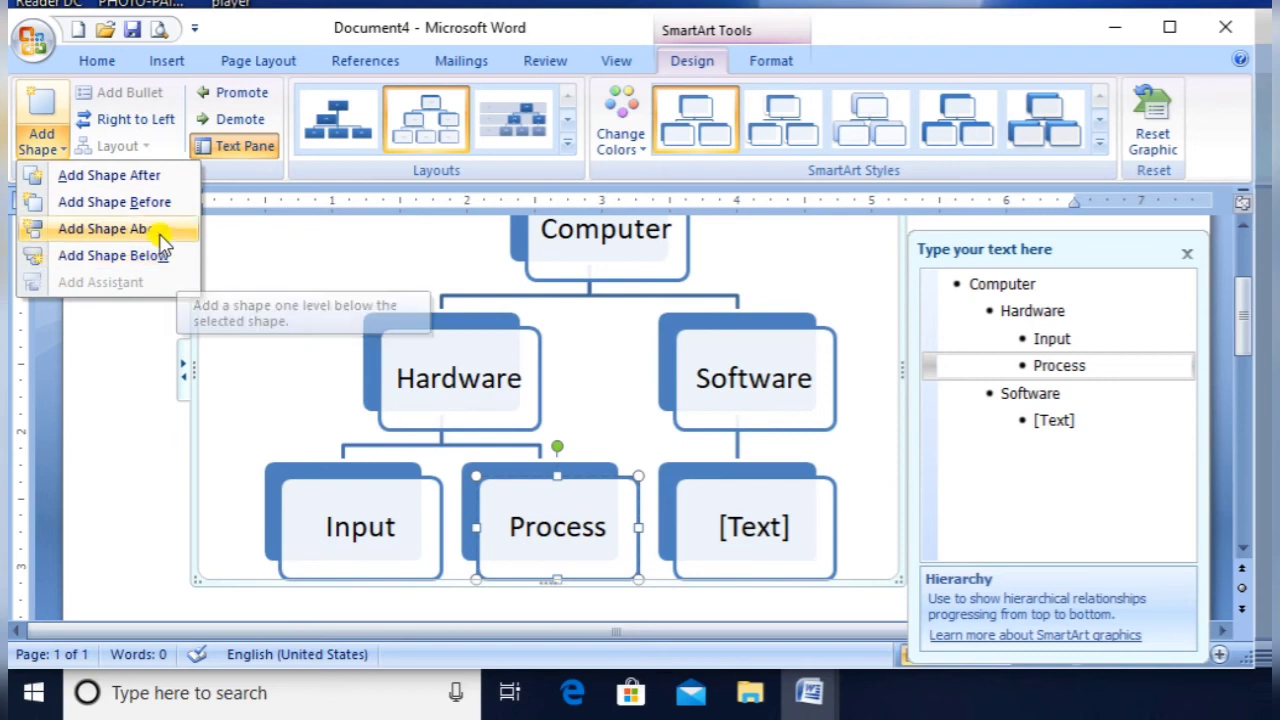
click(152, 184)
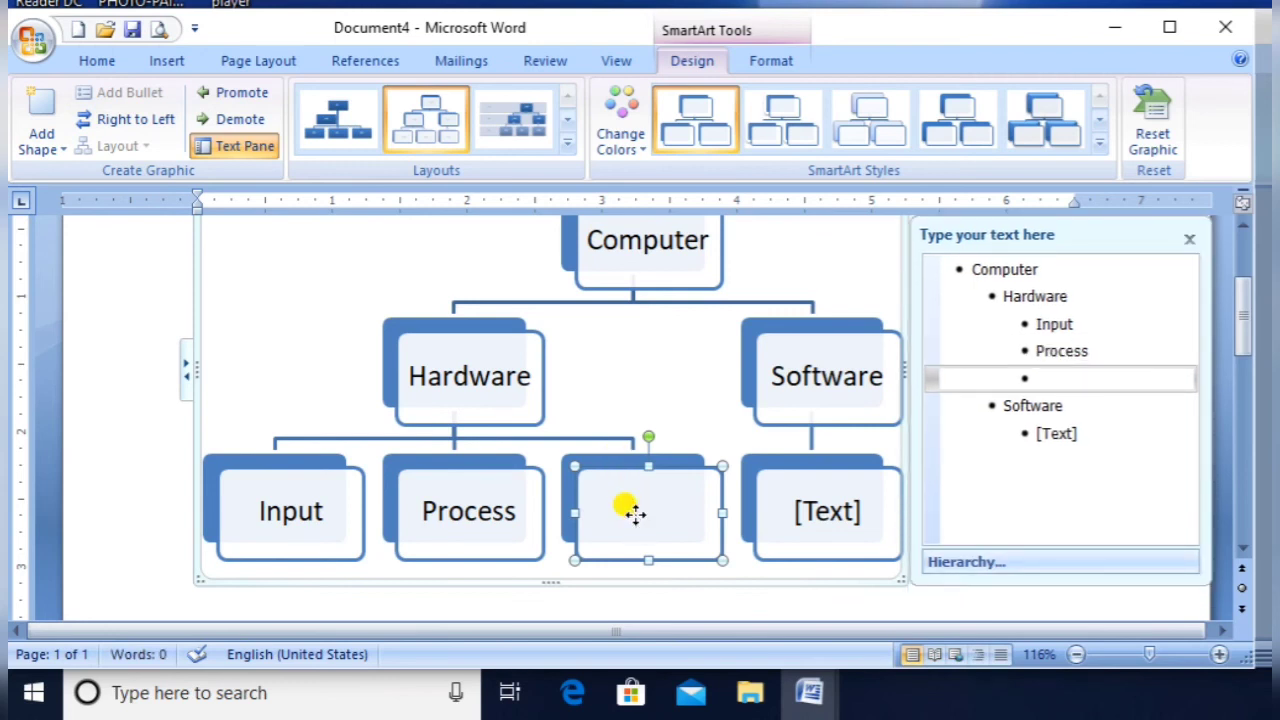
text(Out)
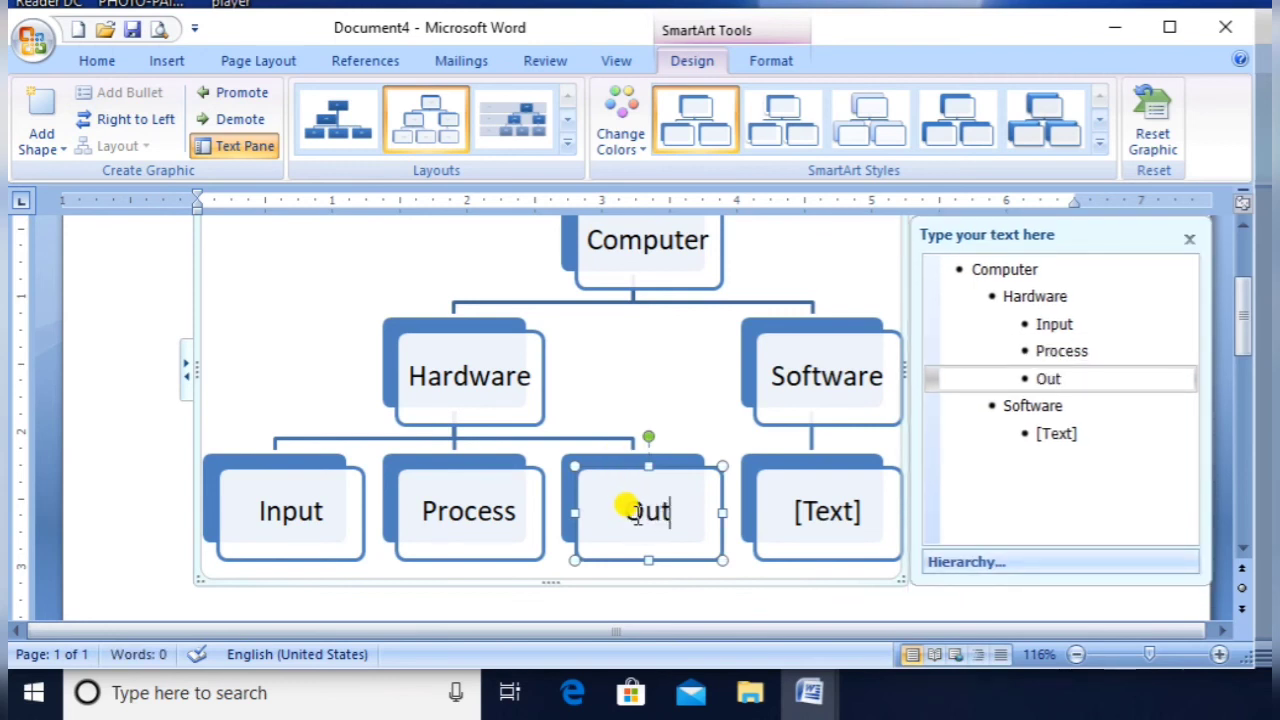
text(put)
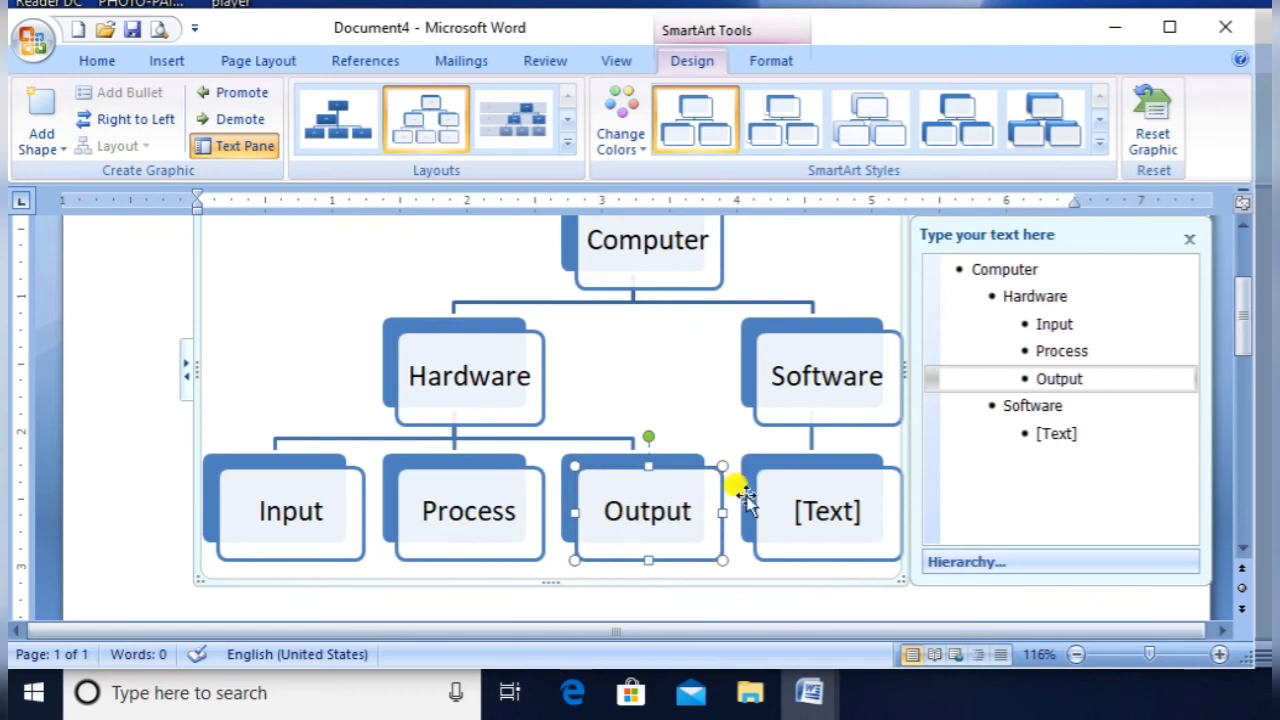
- Label the box beneath Software "System Software"
click(824, 378)
click(824, 512)
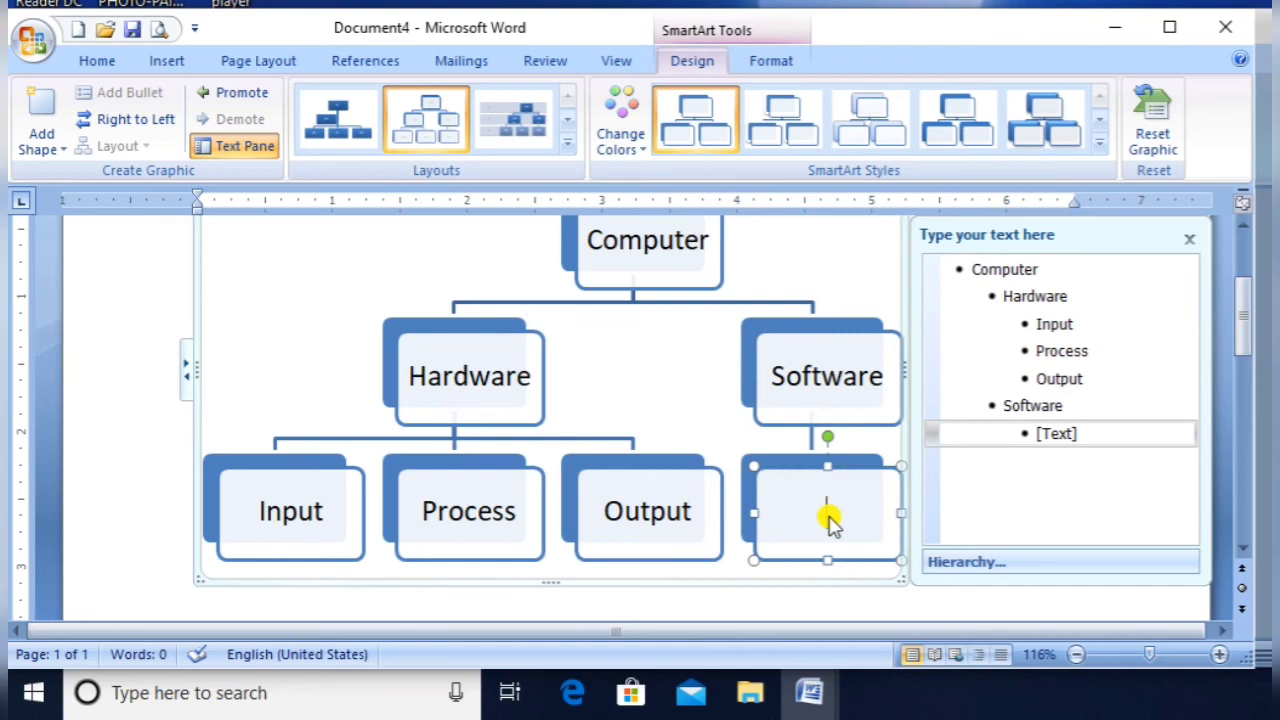
text(Sys)
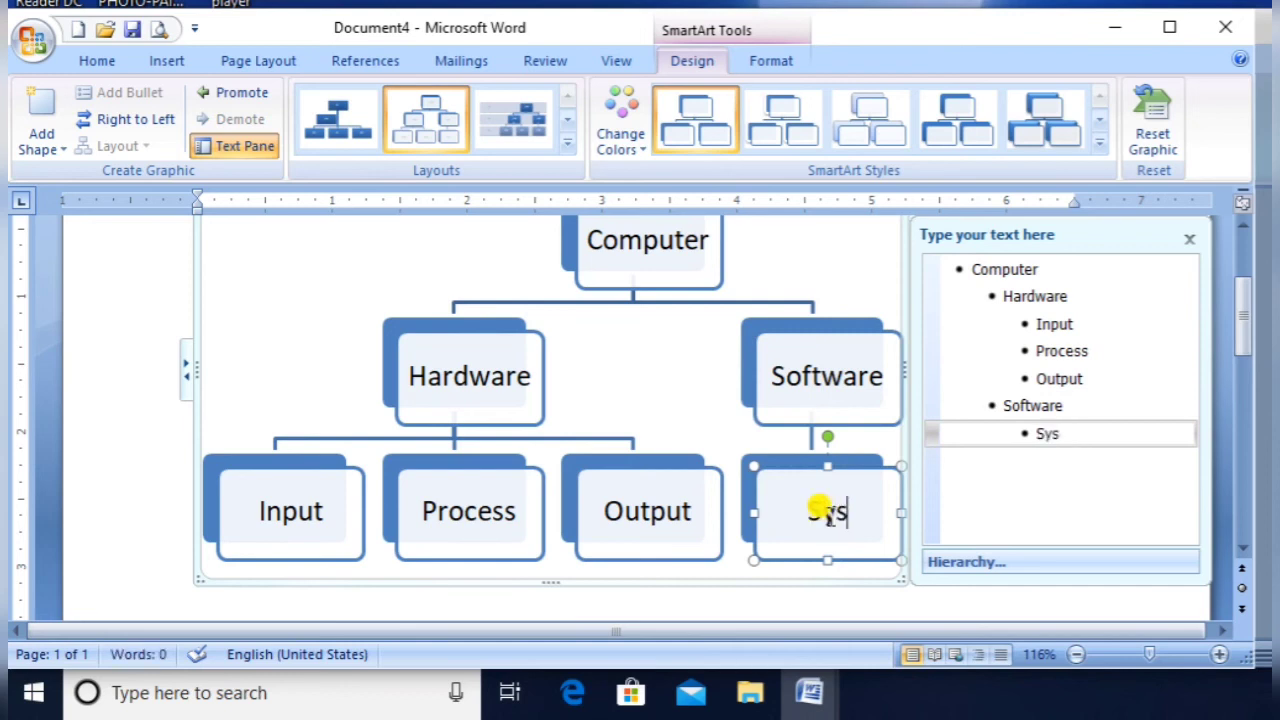
text(tem)
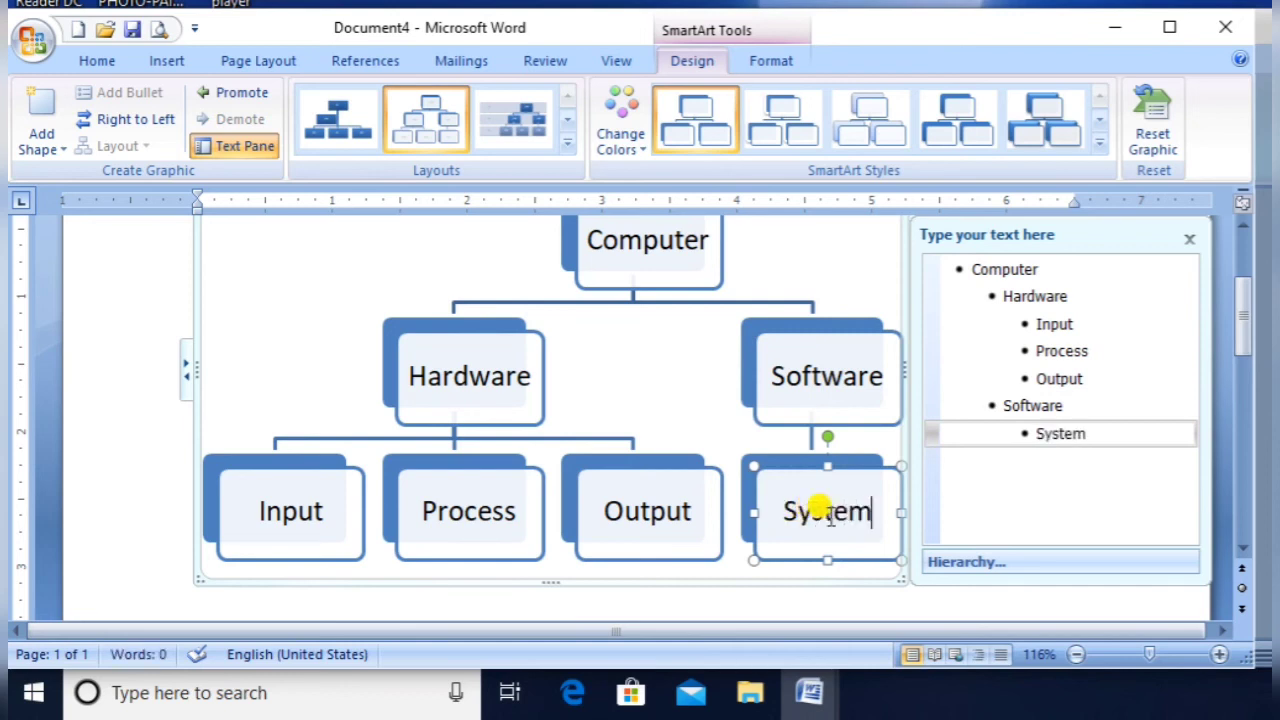
text( Sof)
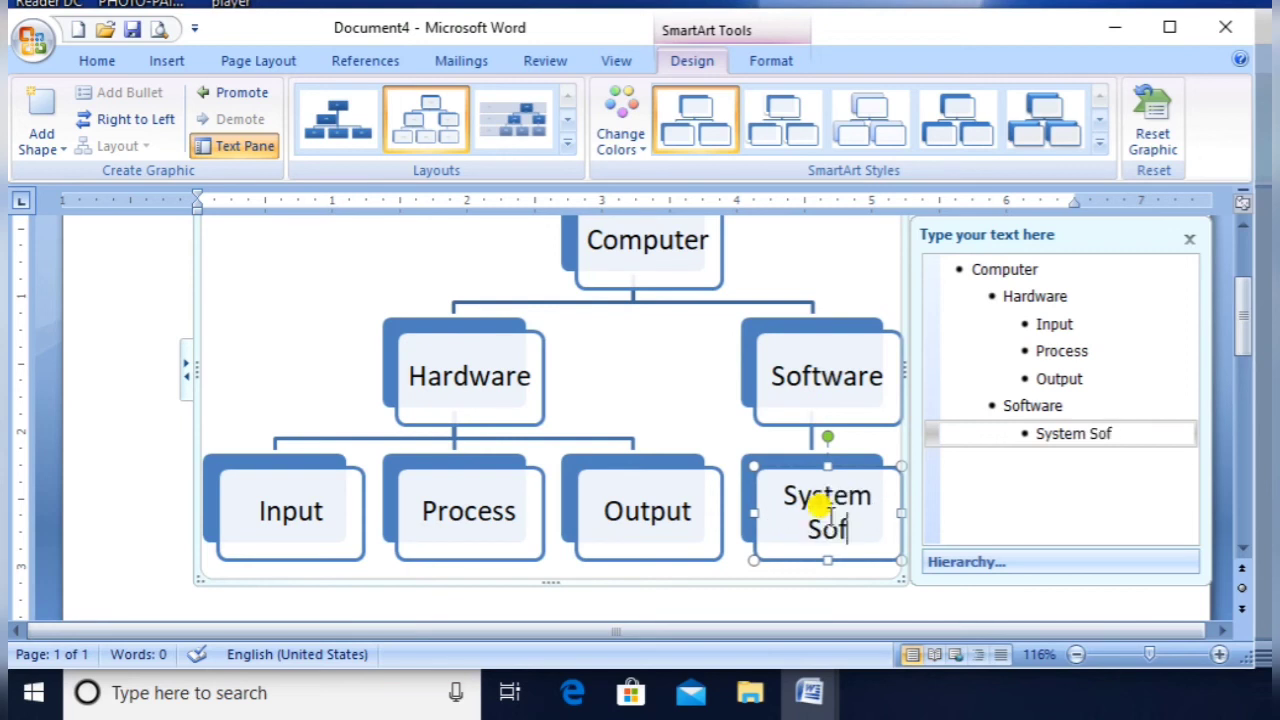
text(tware)
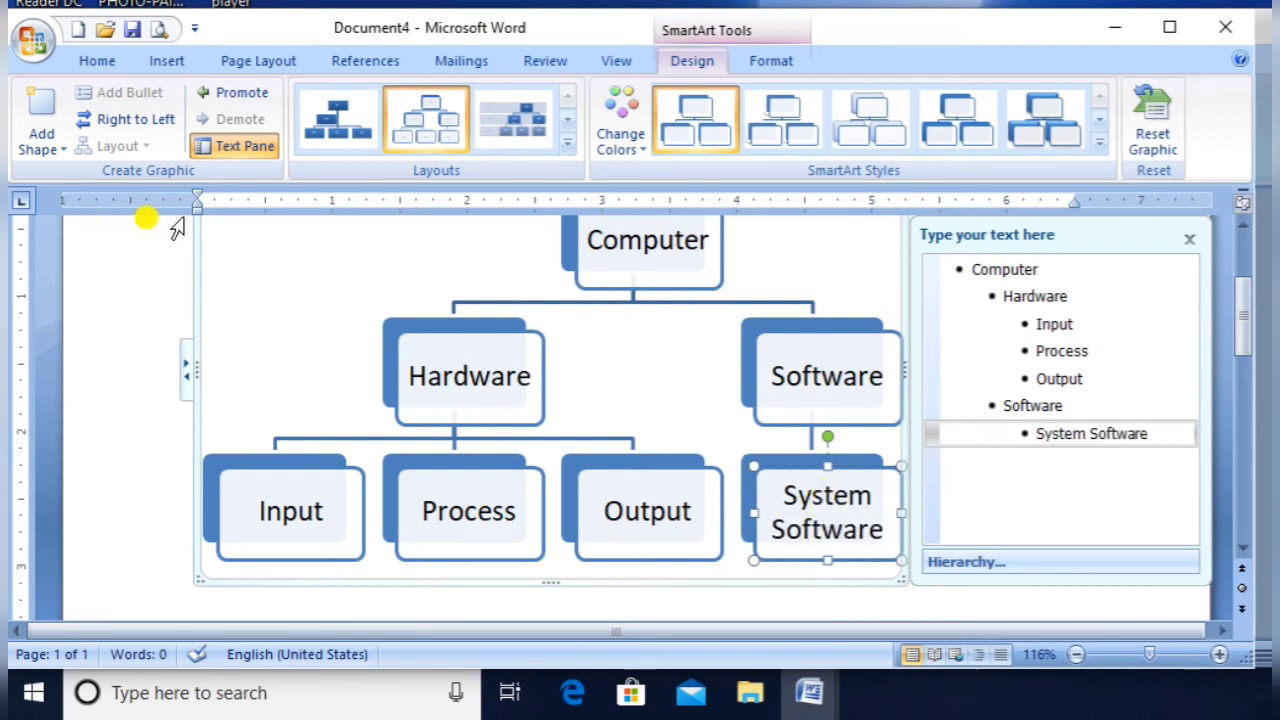
- Add a shape after the System Software box and label it "Application"
click(52, 145)
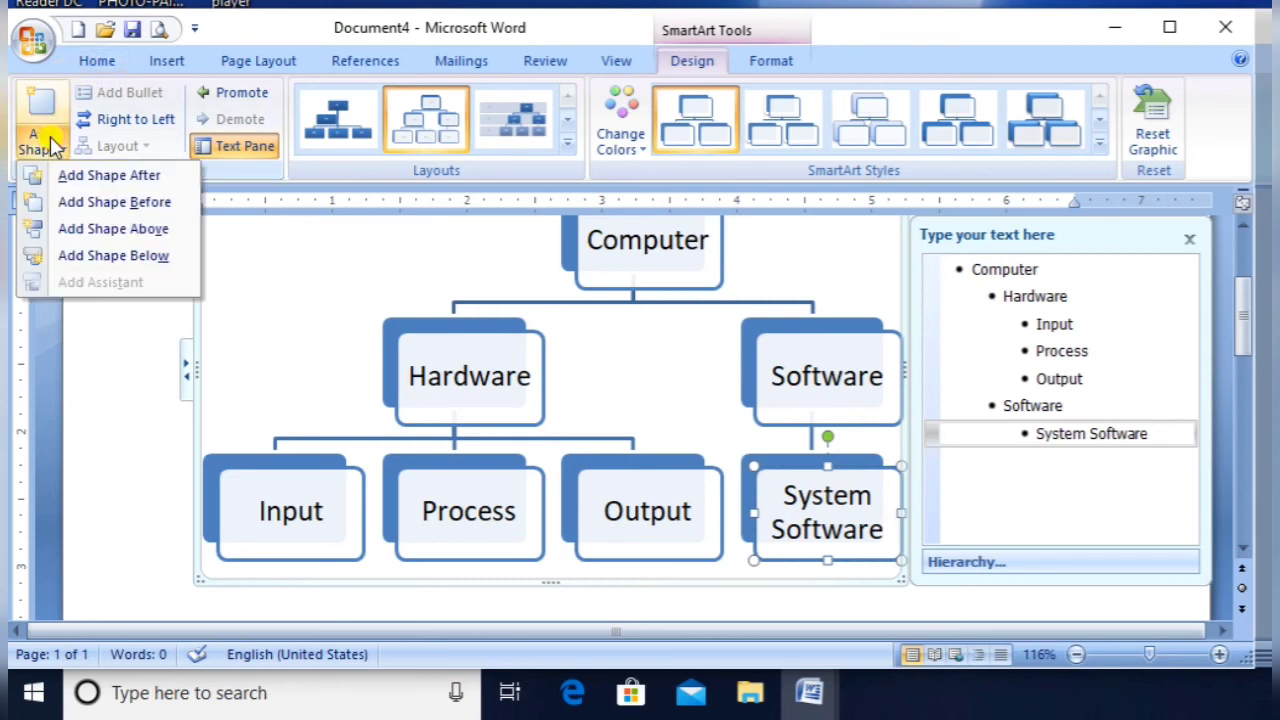
click(110, 176)
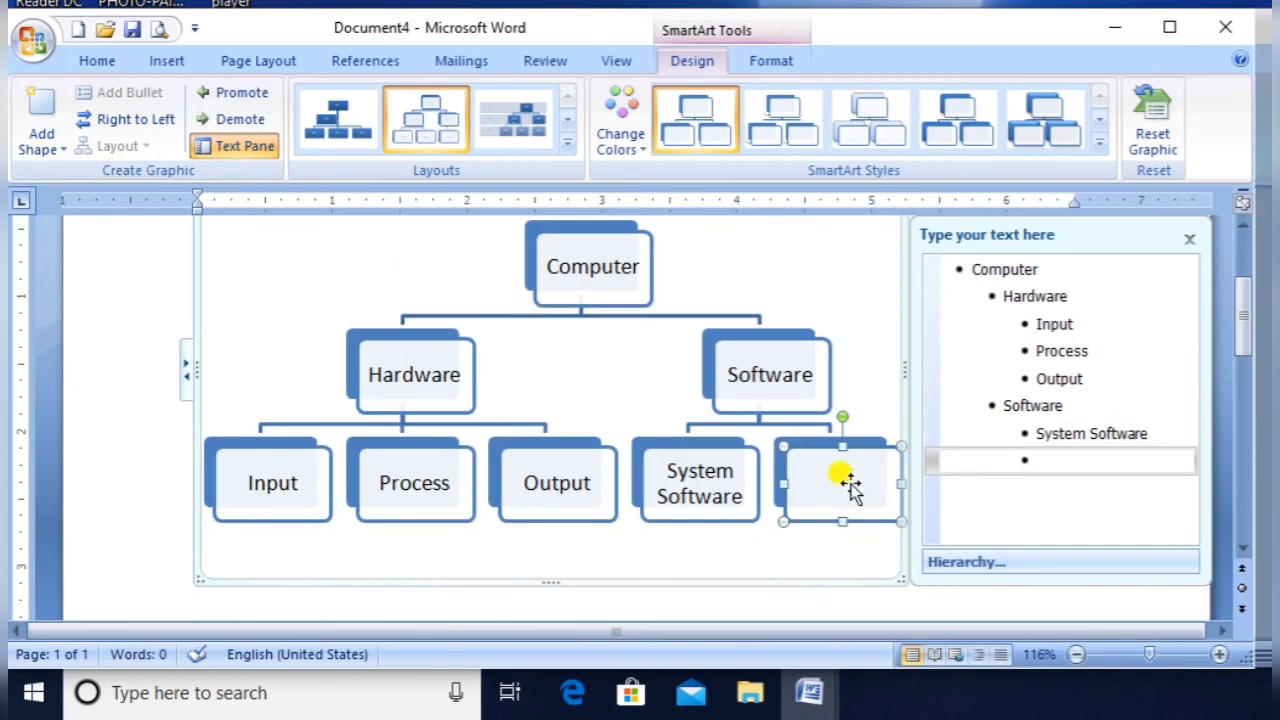
text(A)
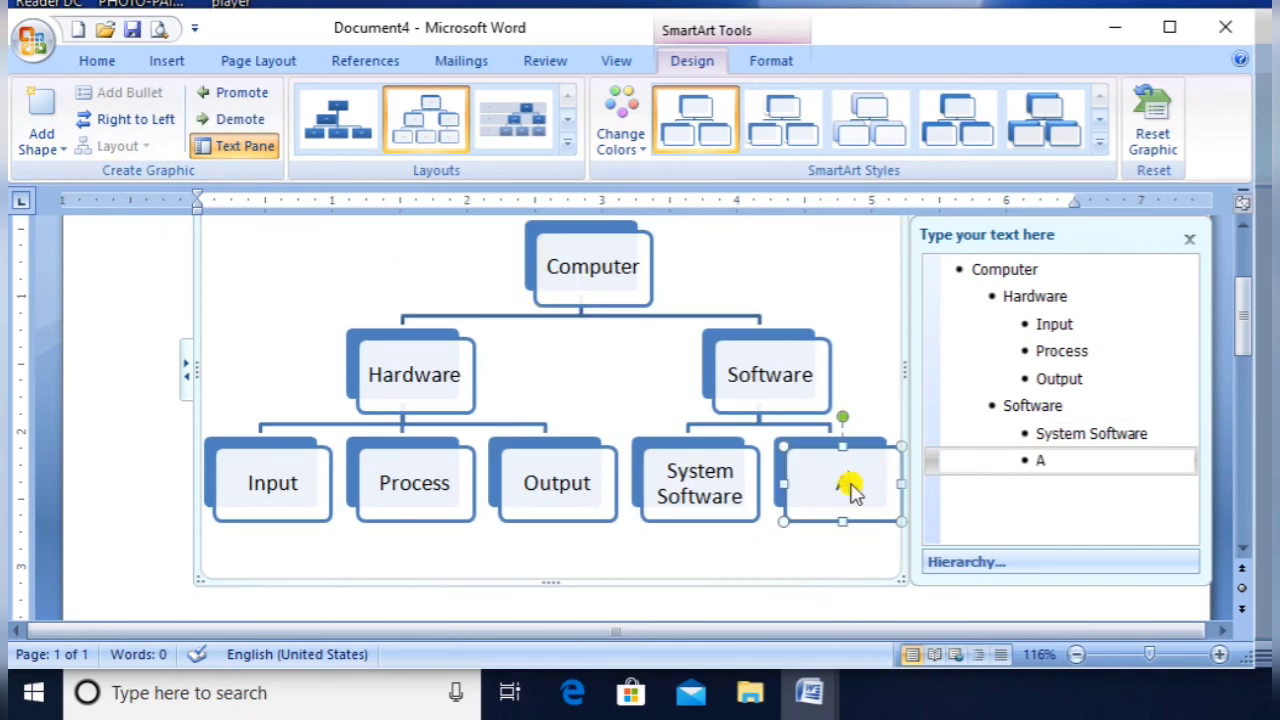
text(pplic)
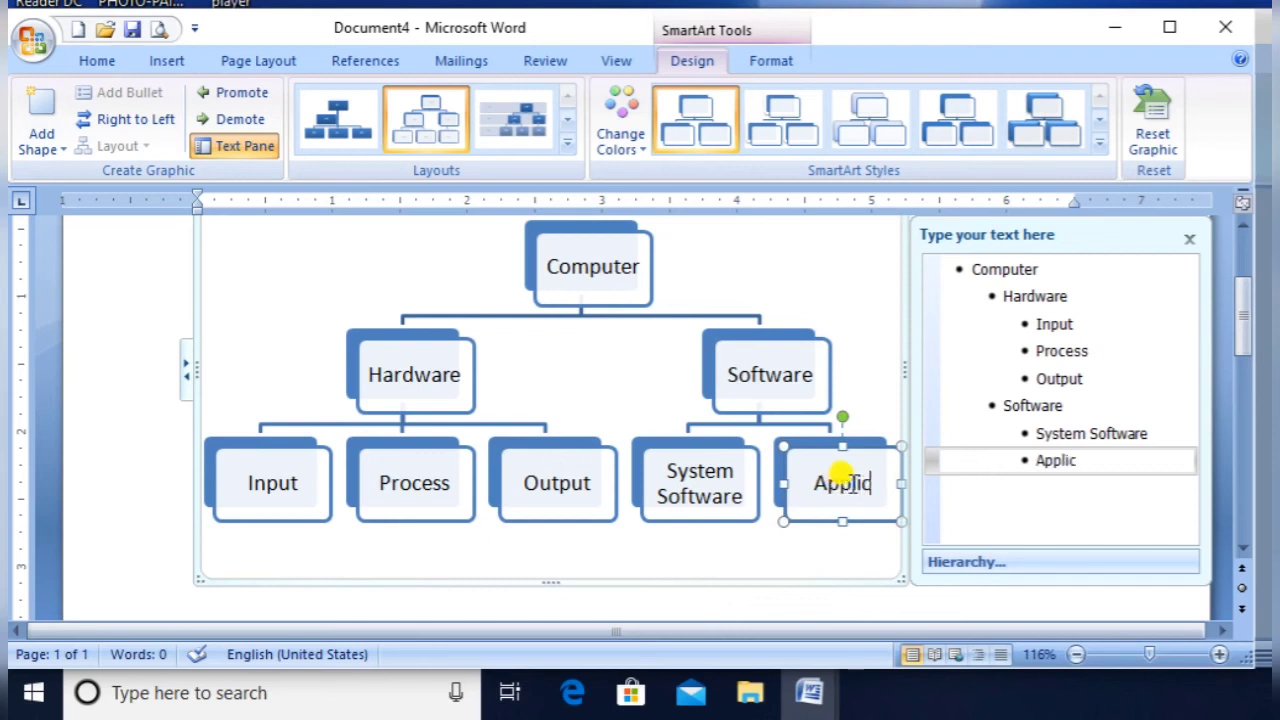
text(atio)
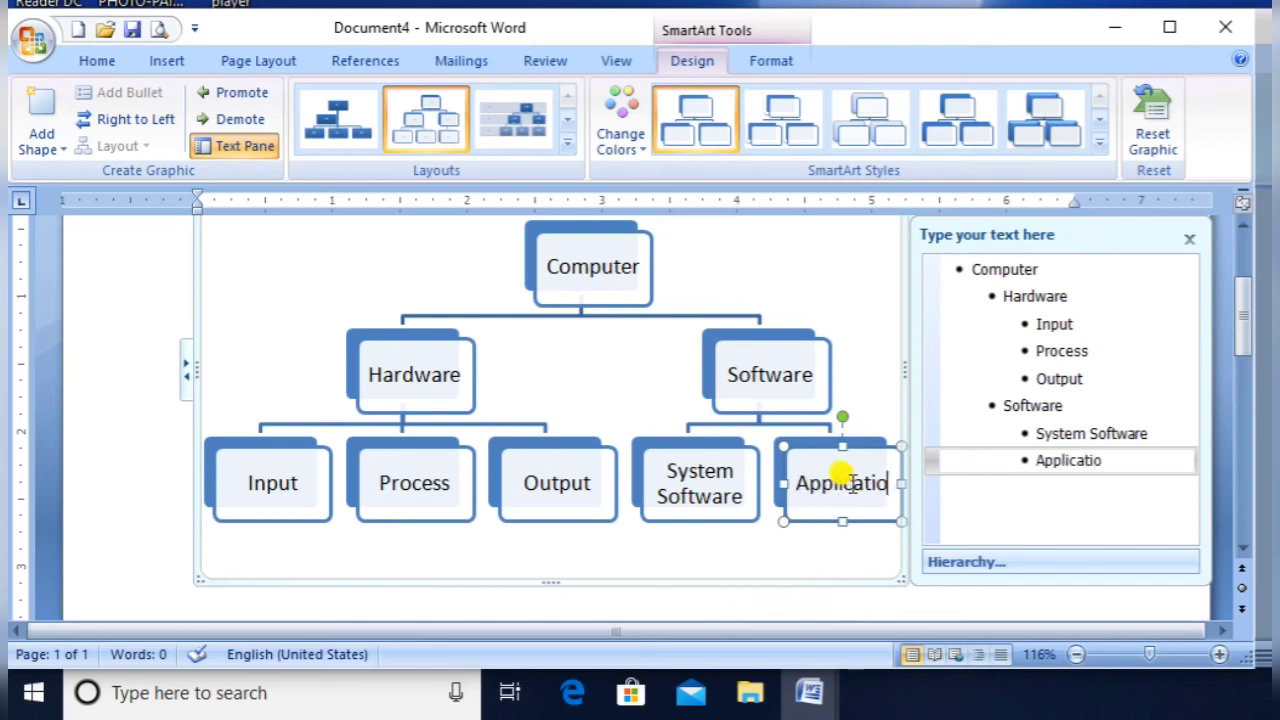
text(n)
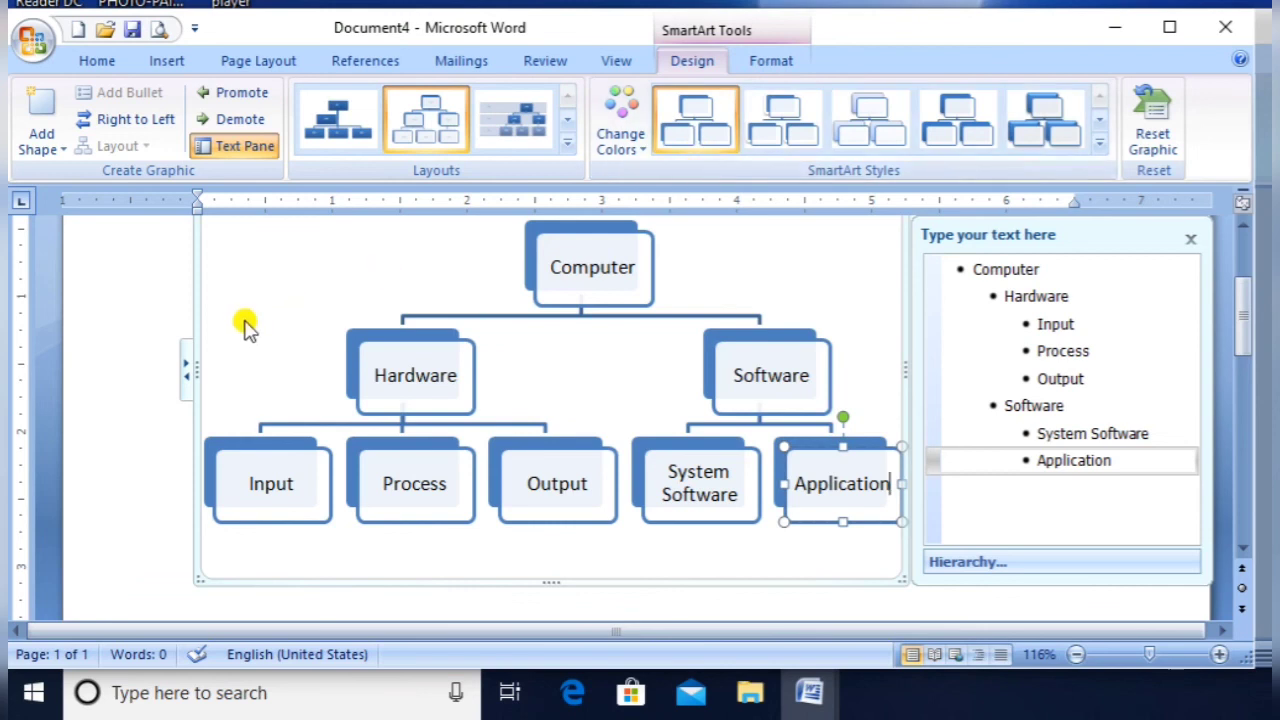
- Try the first Colorful variation and the outlined red Accent 2 variation on the hierarchy graphic
click(620, 122)
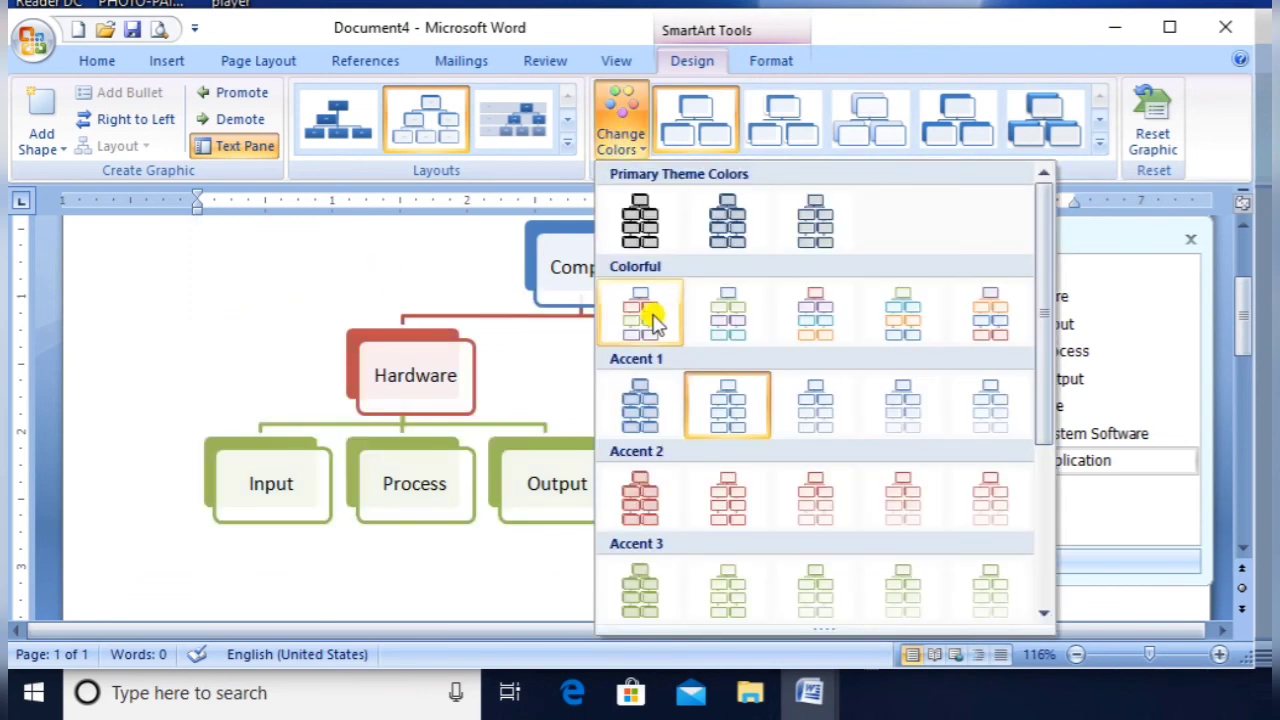
click(651, 318)
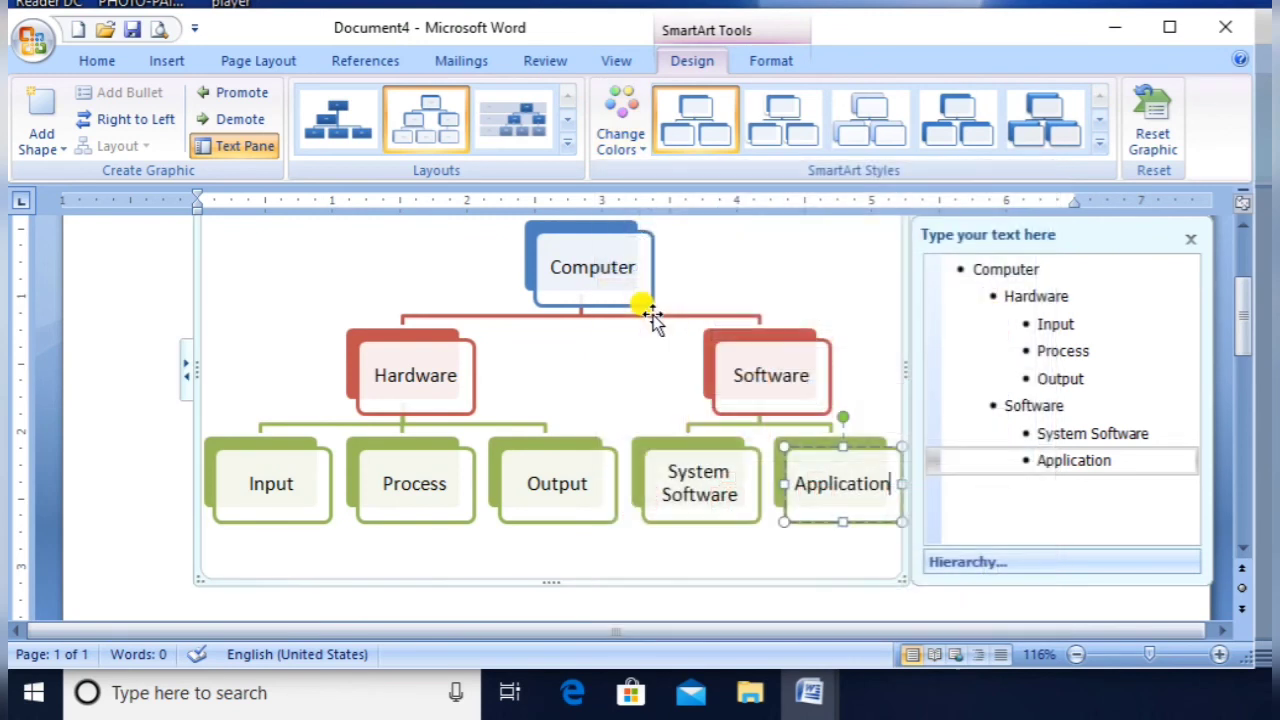
click(640, 149)
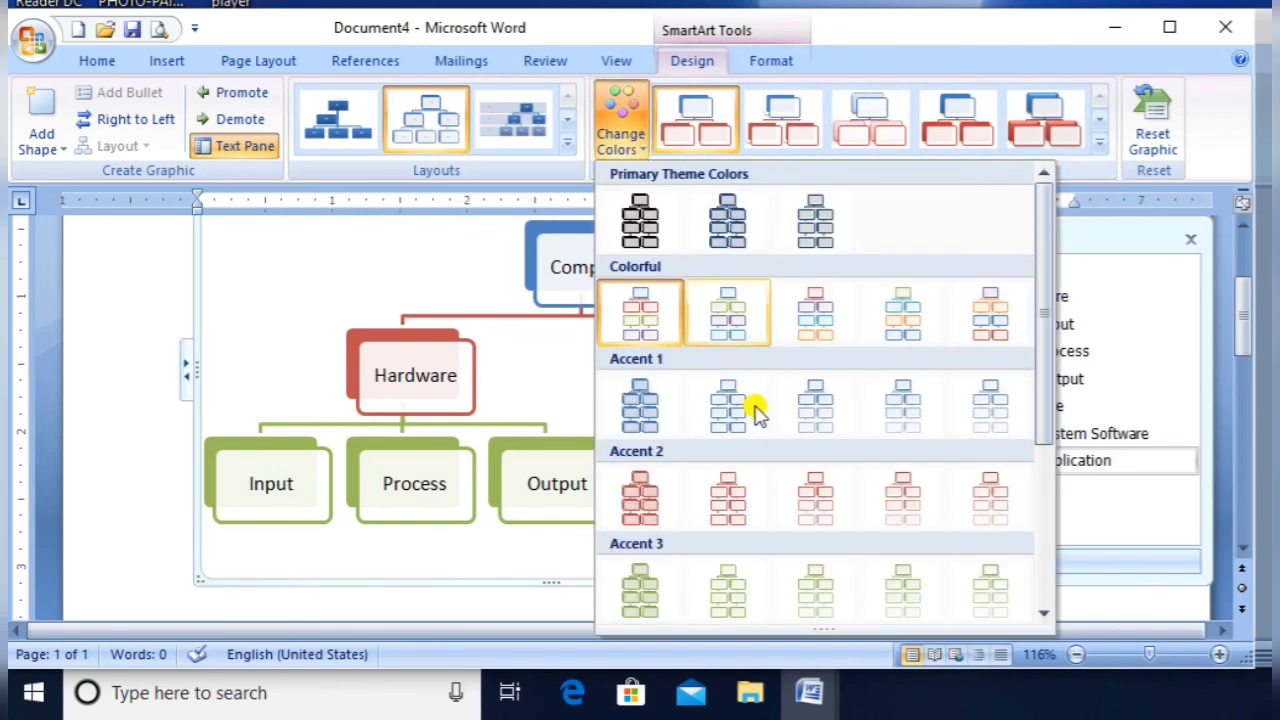
click(728, 500)
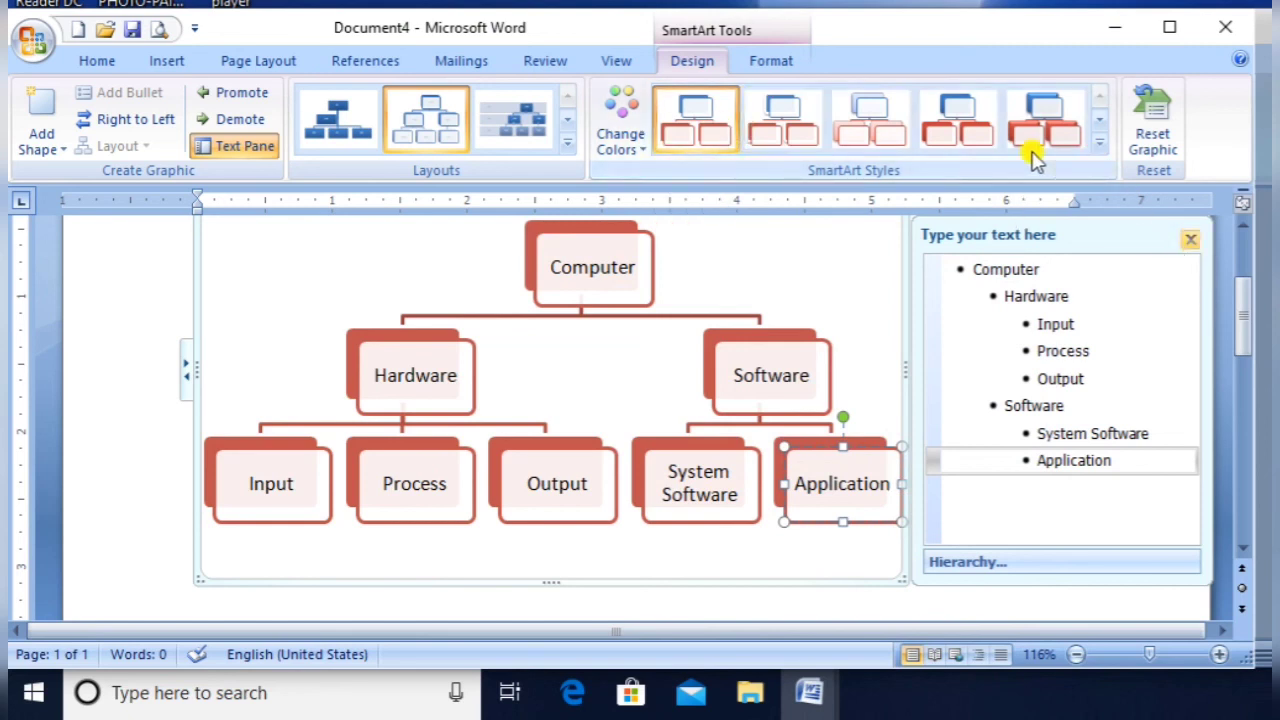
- Recolour the hierarchy with the Colorful blue, green and purple variation and apply the 3-D style with white box faces in slight perspective
click(630, 125)
click(714, 334)
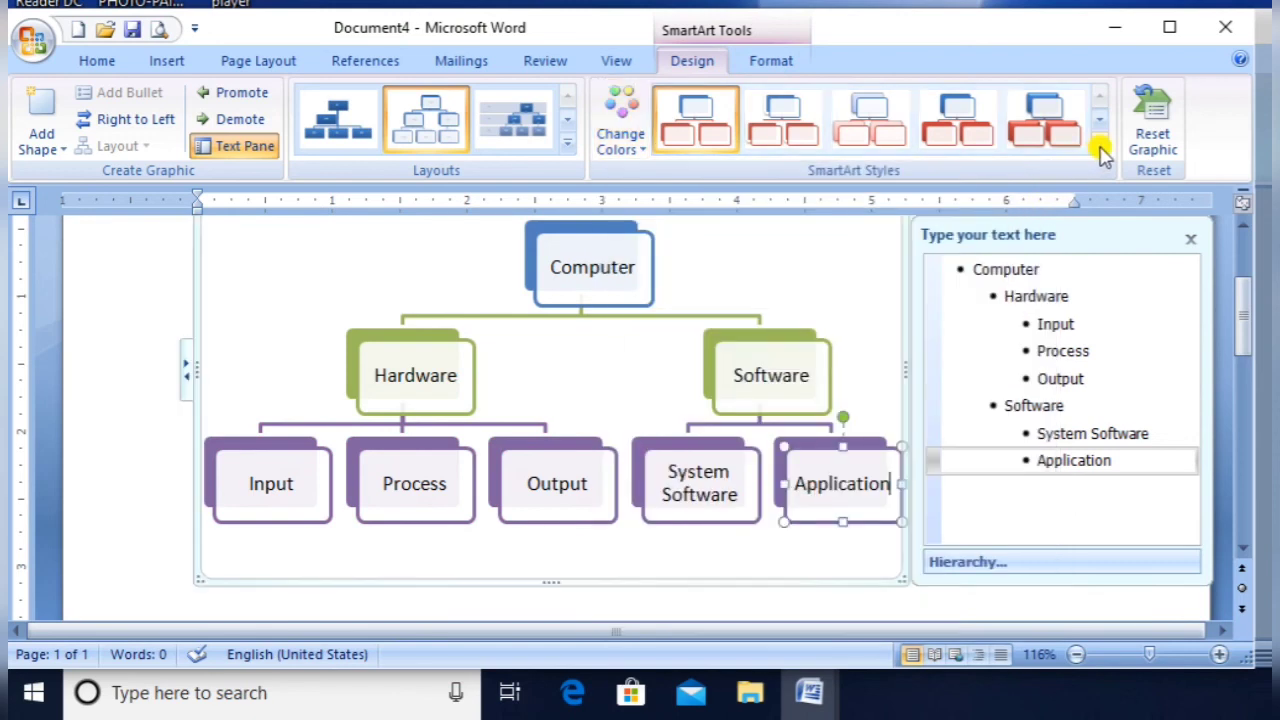
click(1099, 143)
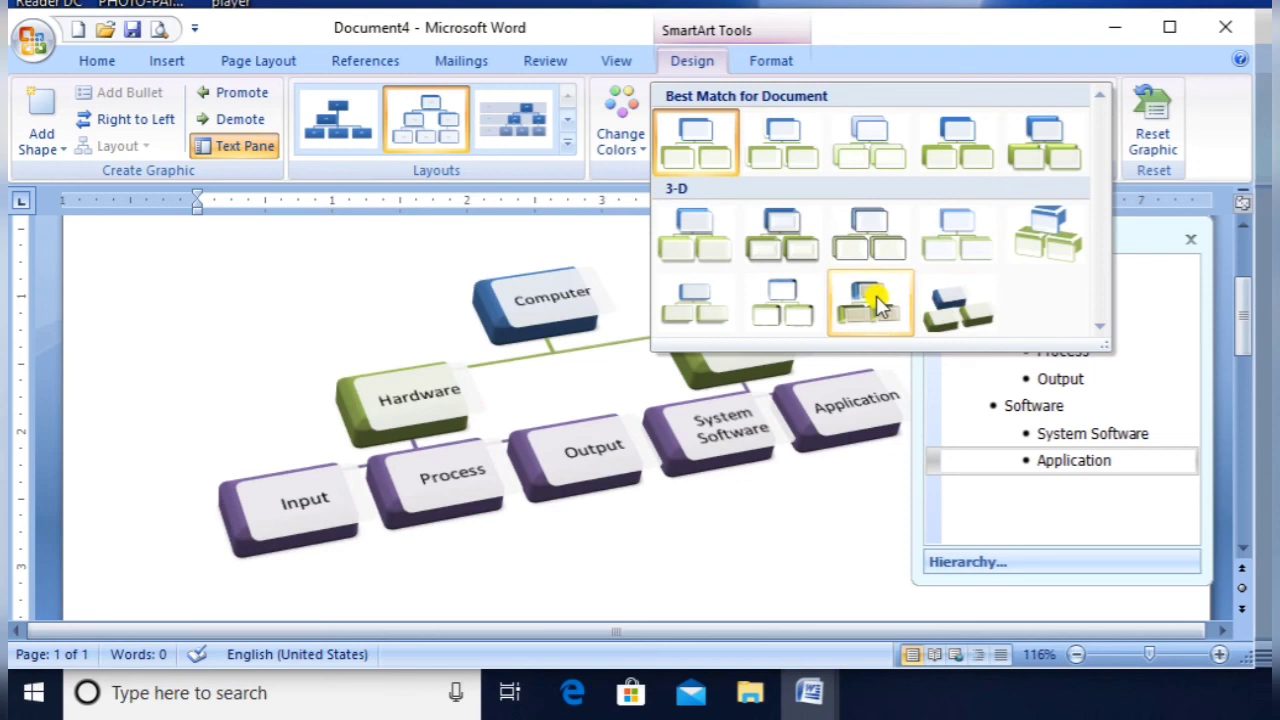
click(782, 307)
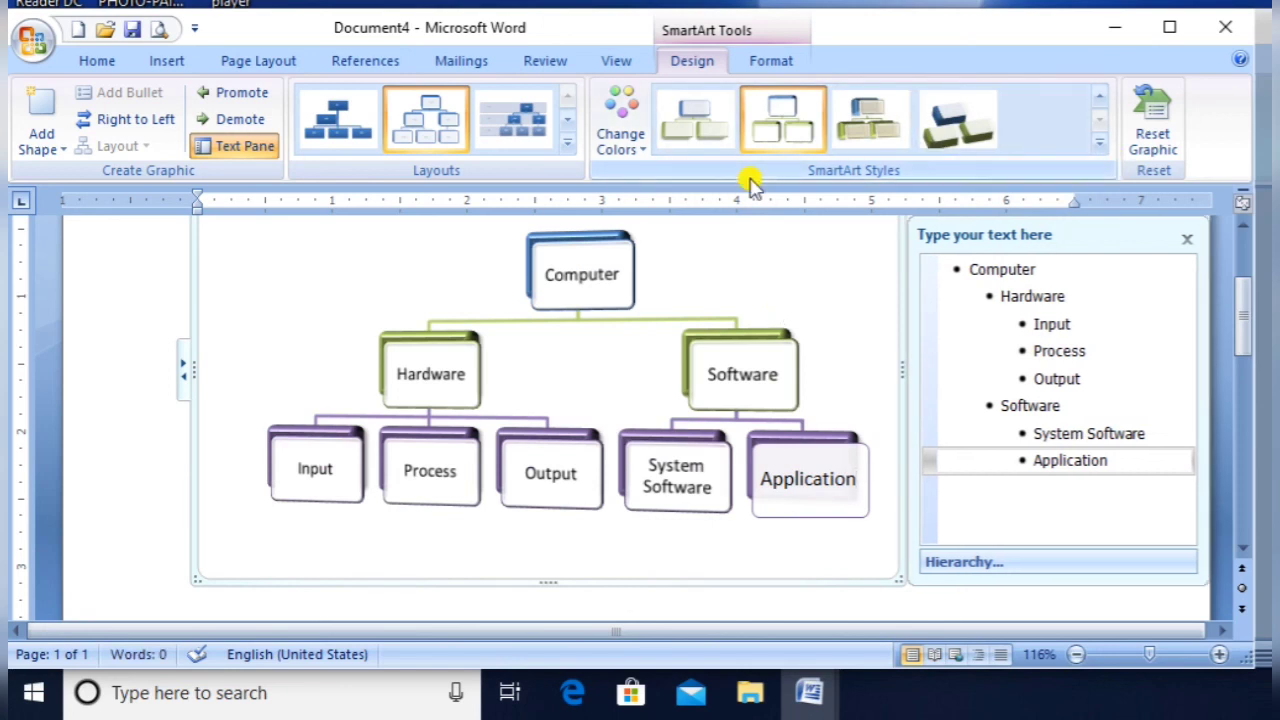
- Select the word "Computer" in the top box and apply the black WordArt style with a white outline to the selected text
click(774, 62)
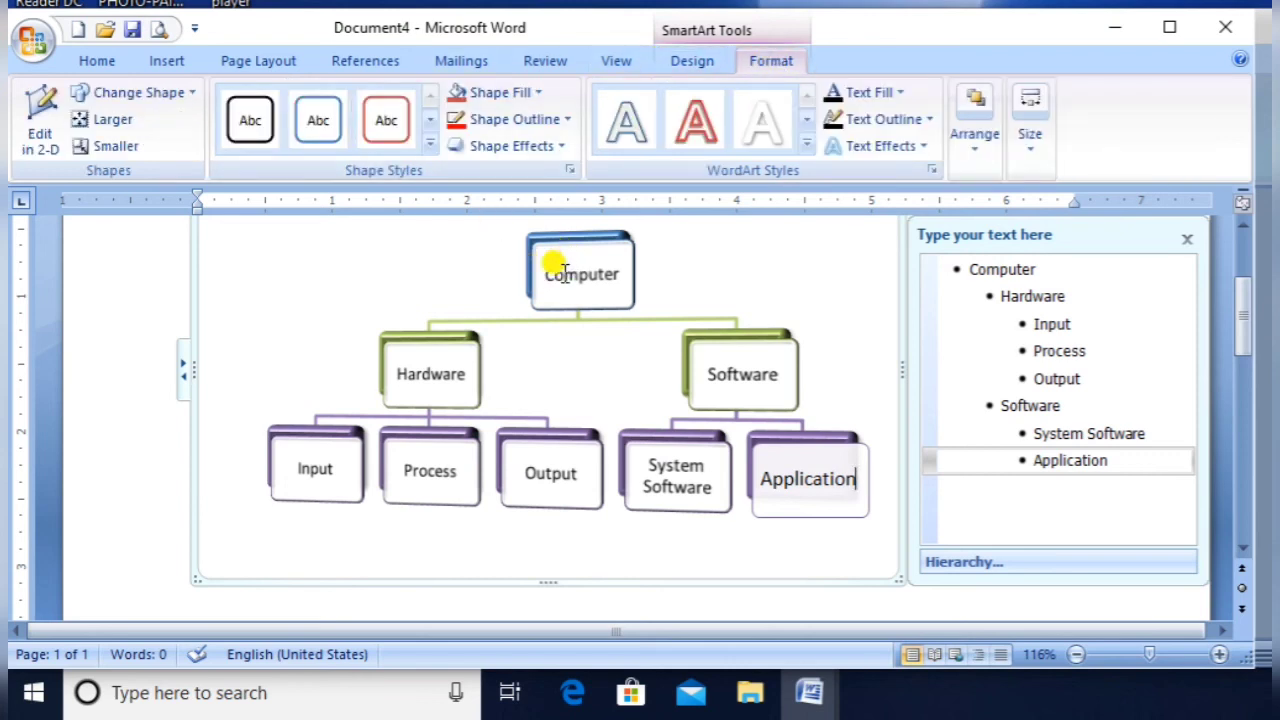
click(561, 246)
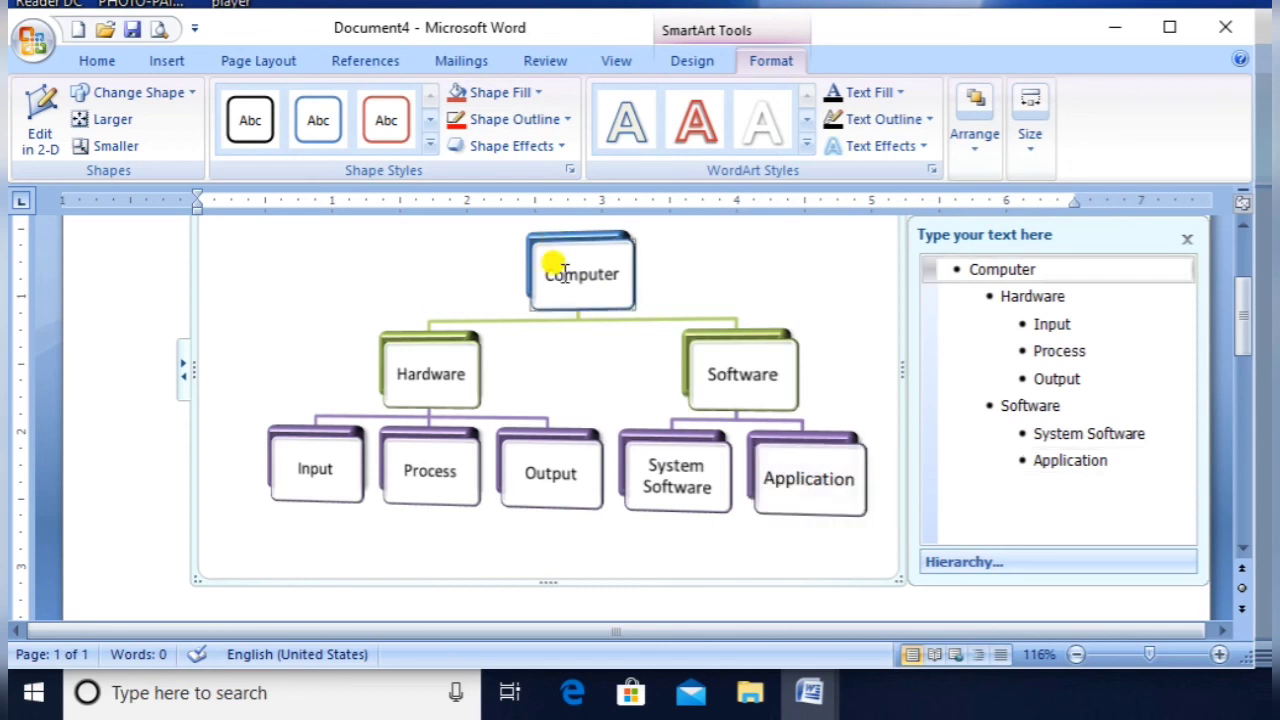
click(557, 274)
double_click(561, 279)
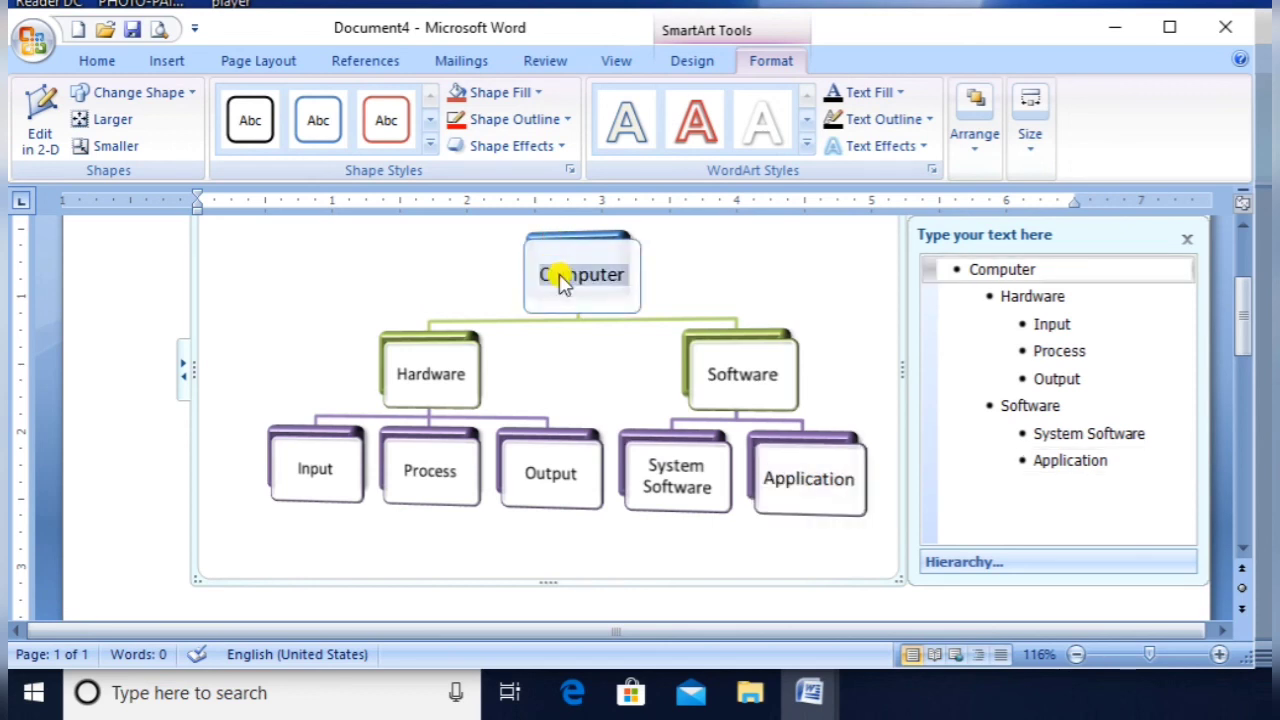
click(806, 146)
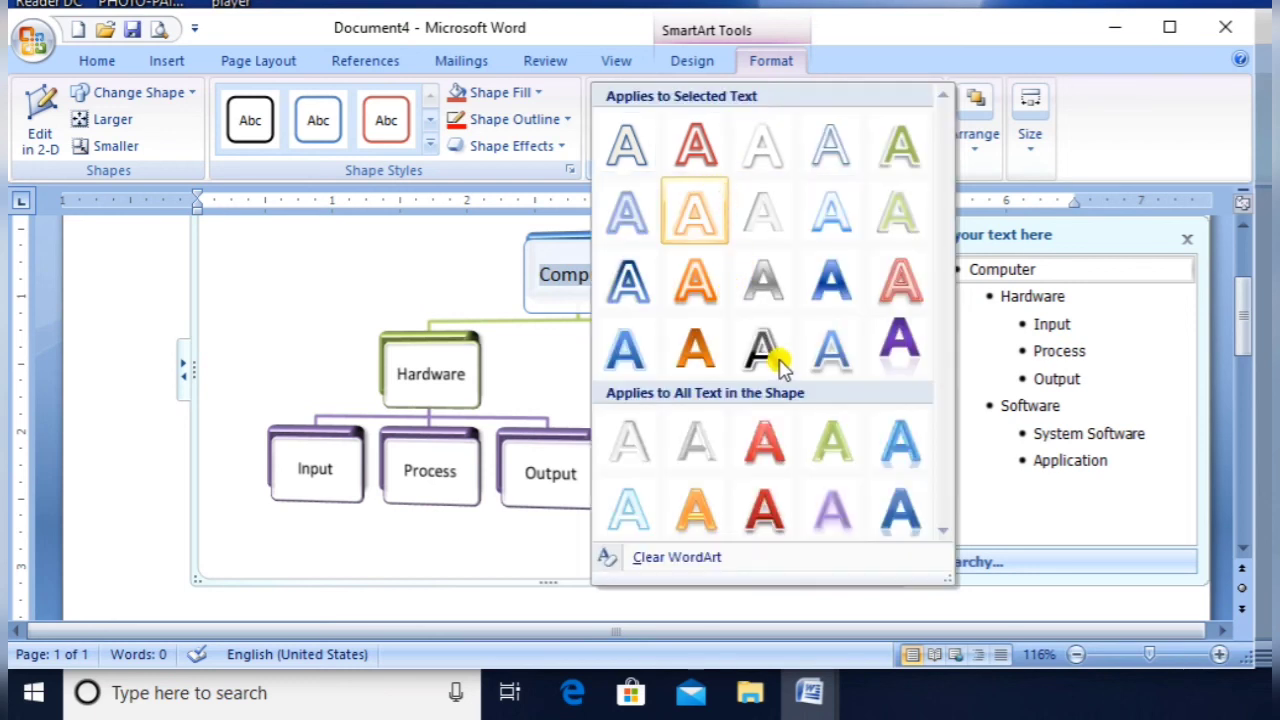
click(780, 365)
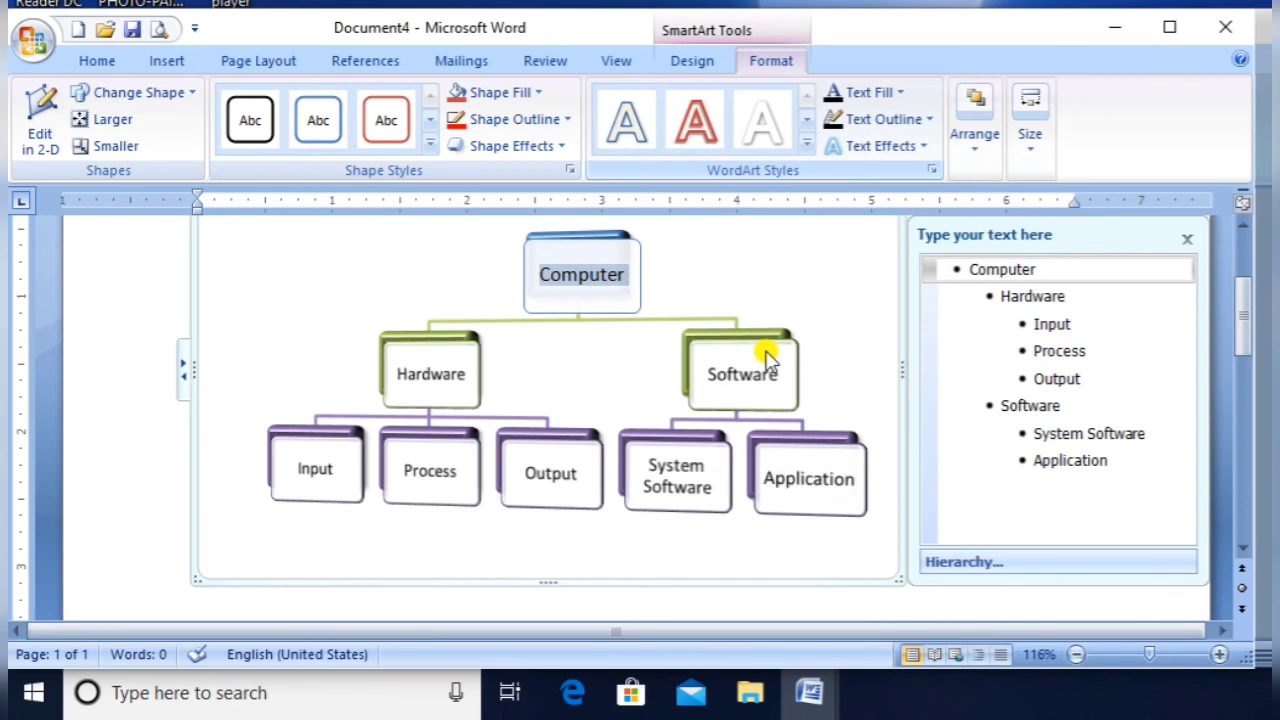